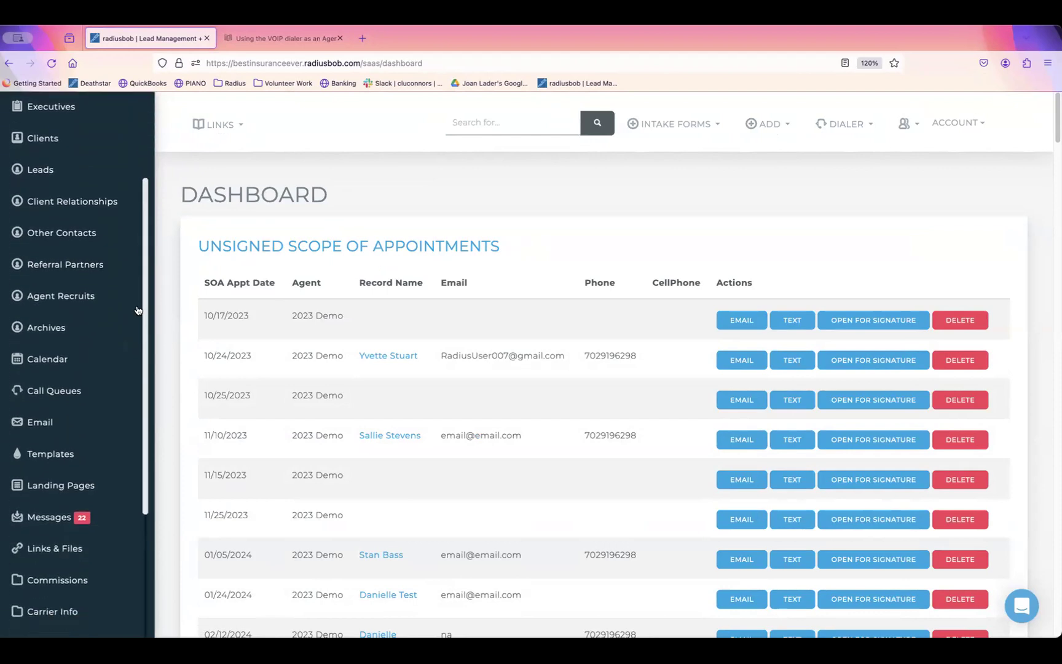
Step: Go to Reports > Saved Reports and start a new saved report
left_click(95, 416)
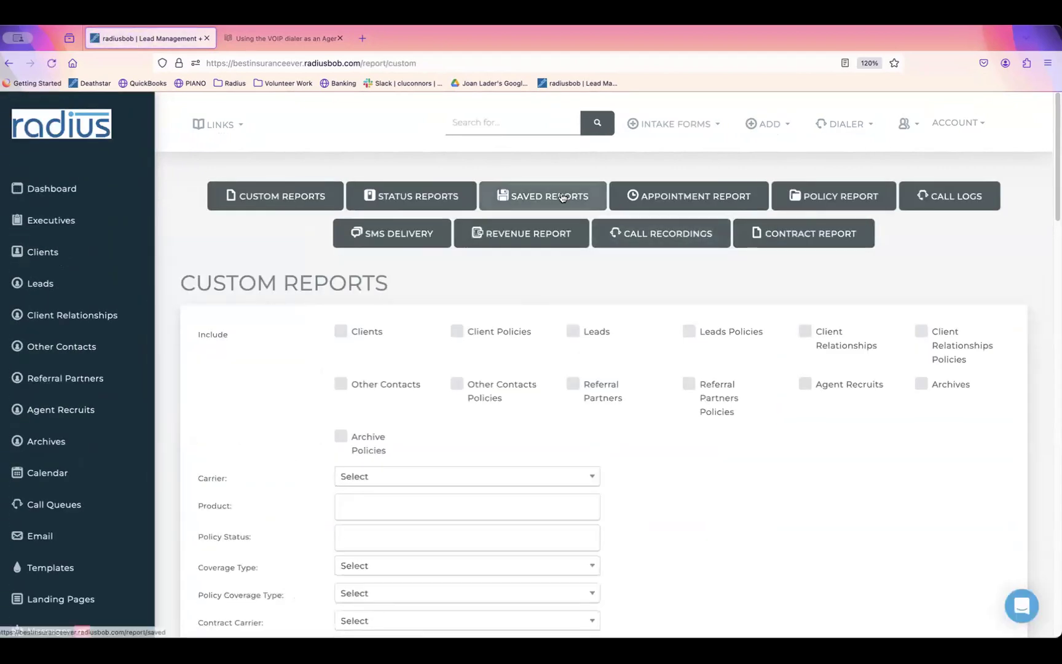
left_click(565, 199)
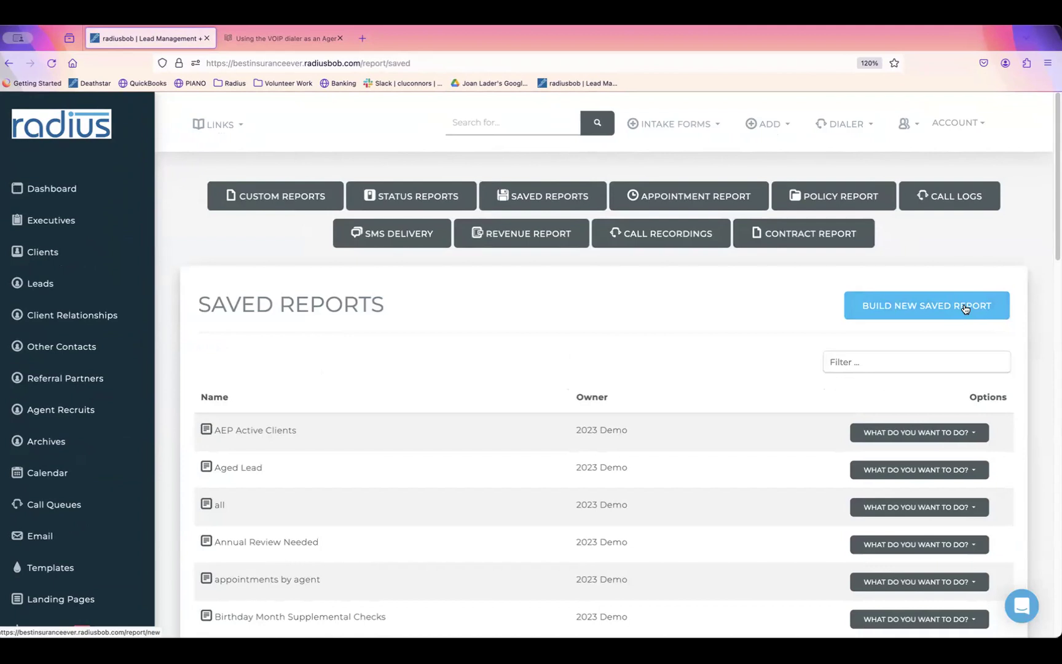
left_click(965, 309)
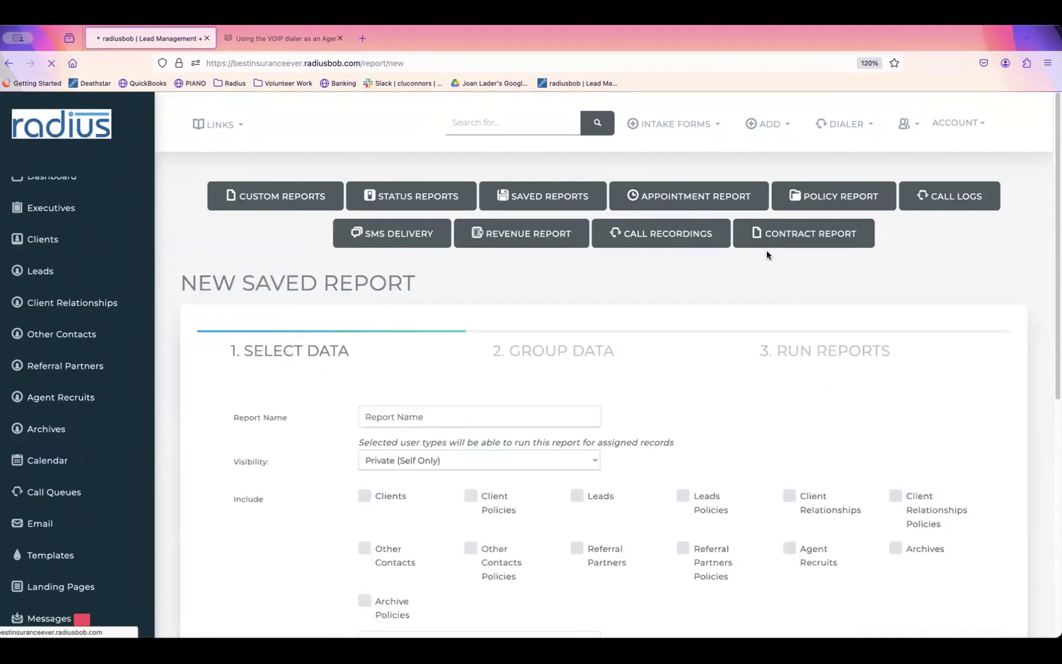
Step: Name the report '2024 Product Updates', include Client Policies and Leads Policies, and continue to grouping
left_click(426, 408)
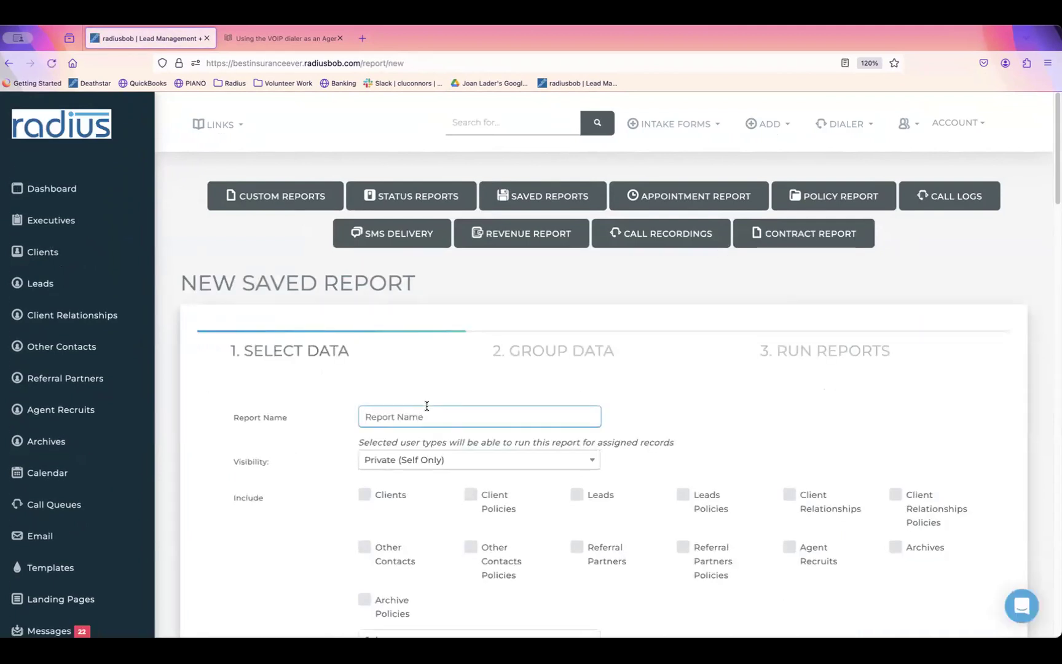
type("2024 Product Updates")
left_click(470, 496)
left_click(683, 495)
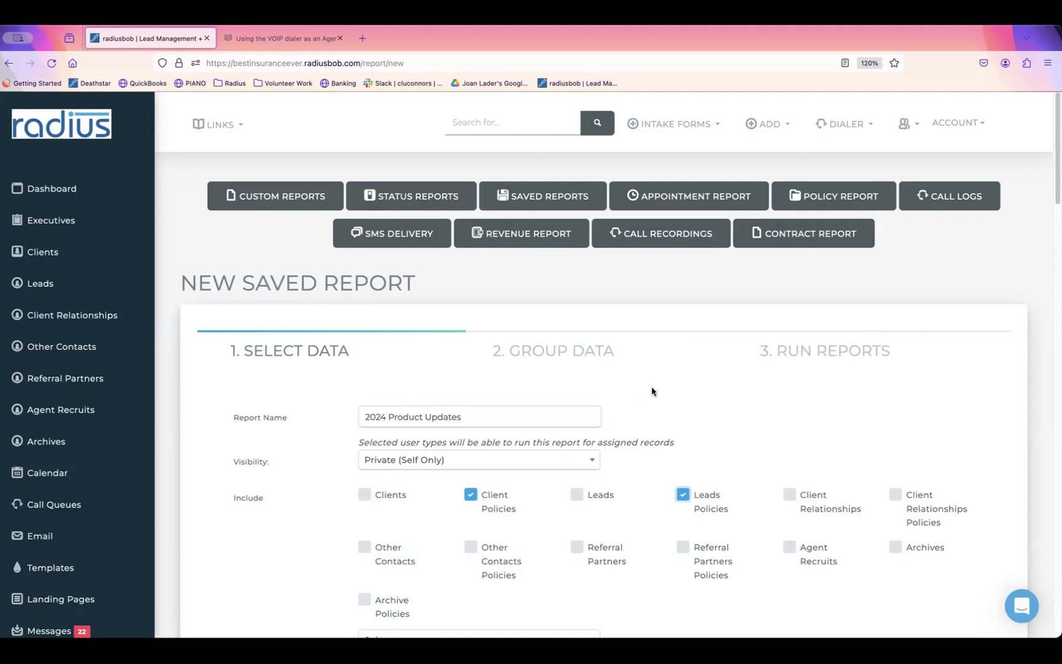
left_click_drag(1054, 180, 960, 621)
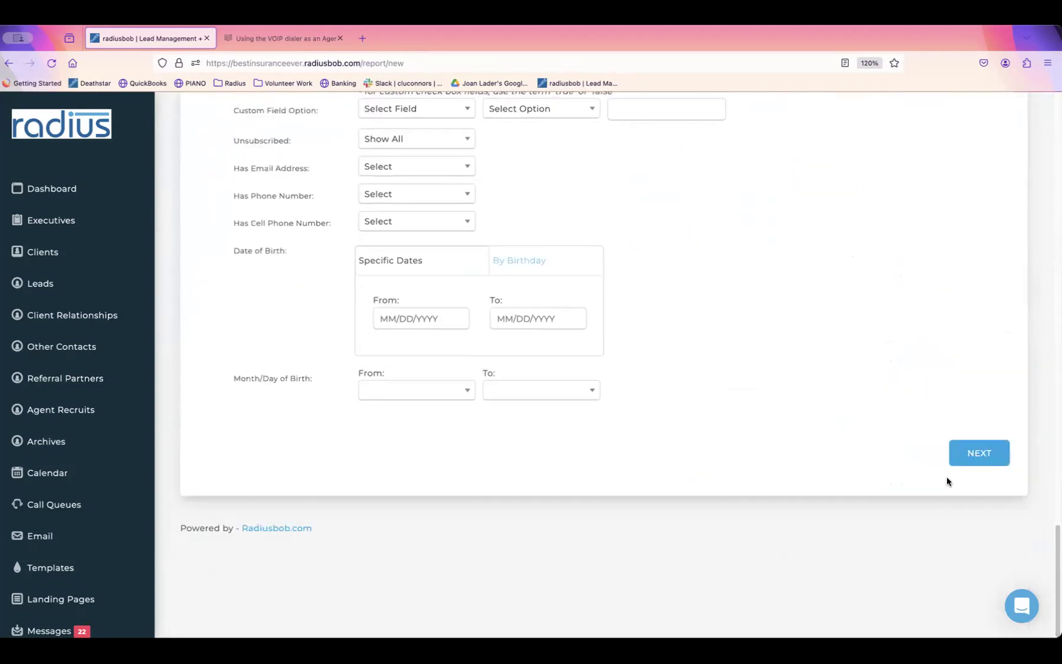
left_click(979, 455)
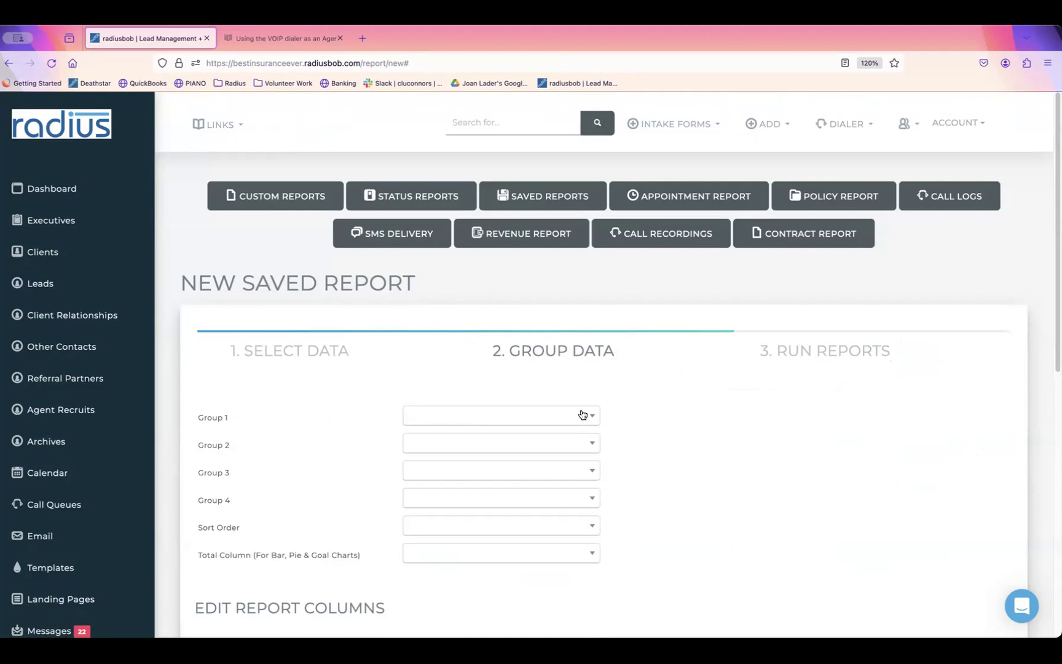
Step: Set Group 1 and Sort Order to Assigned Agent and Total Column to Number of Records
left_click(582, 415)
type("ass")
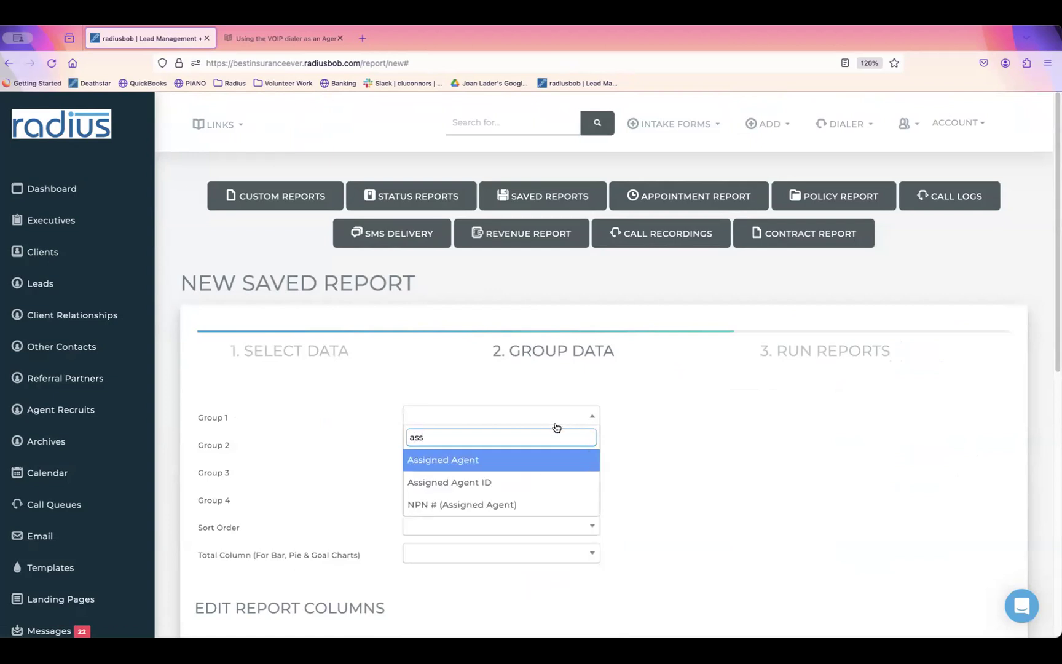
left_click(532, 461)
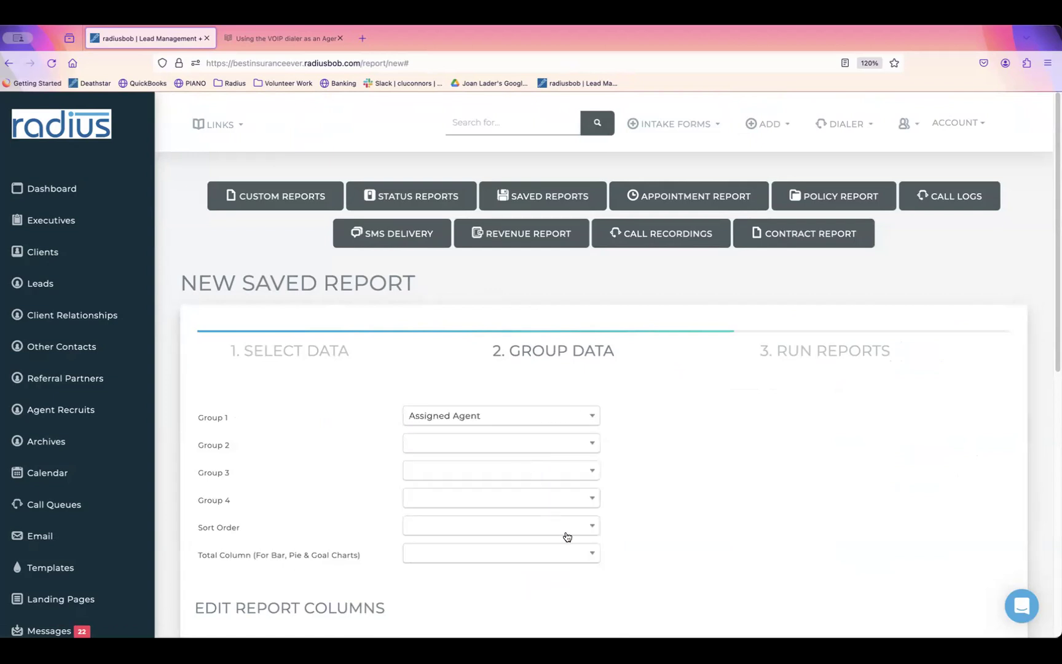
left_click(544, 530)
type("assi")
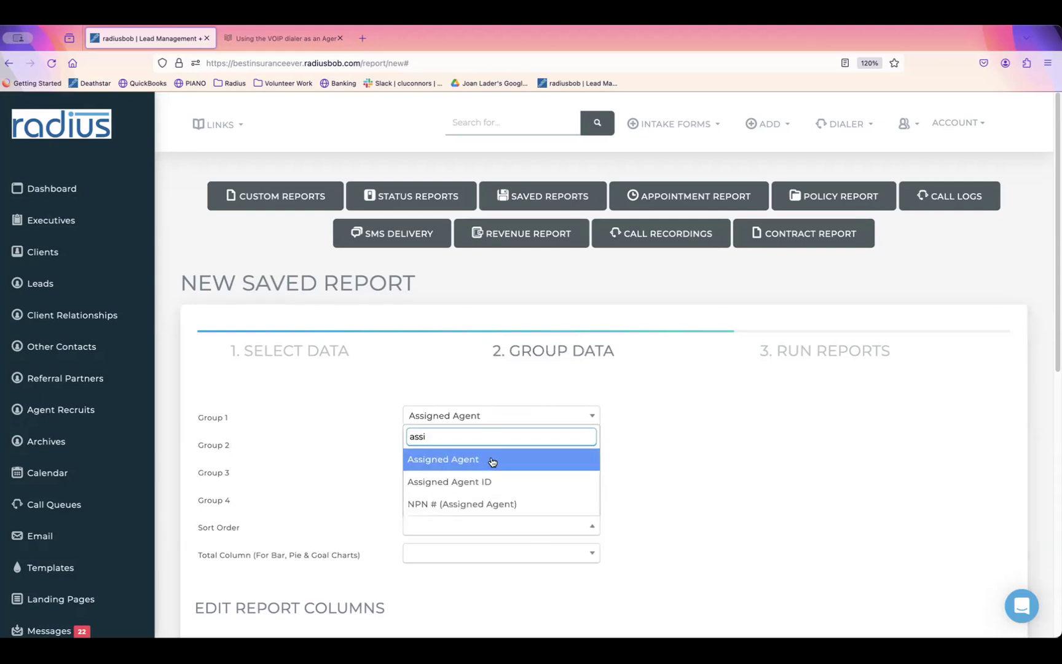
left_click(492, 459)
scroll(1038, 394, "down", 5)
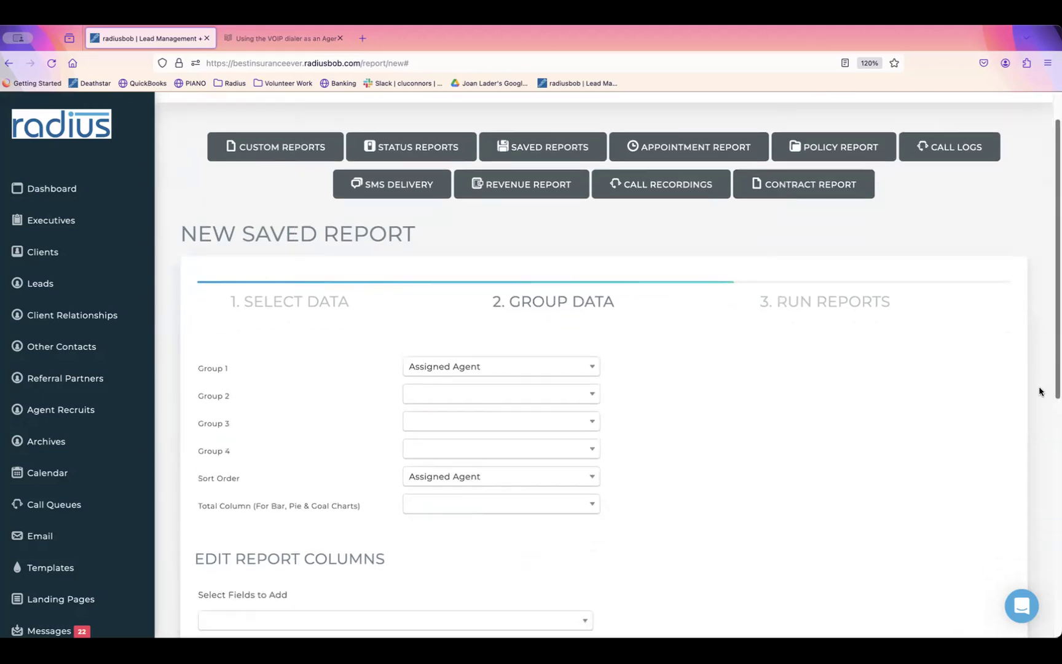
scroll(916, 435, "down", 1)
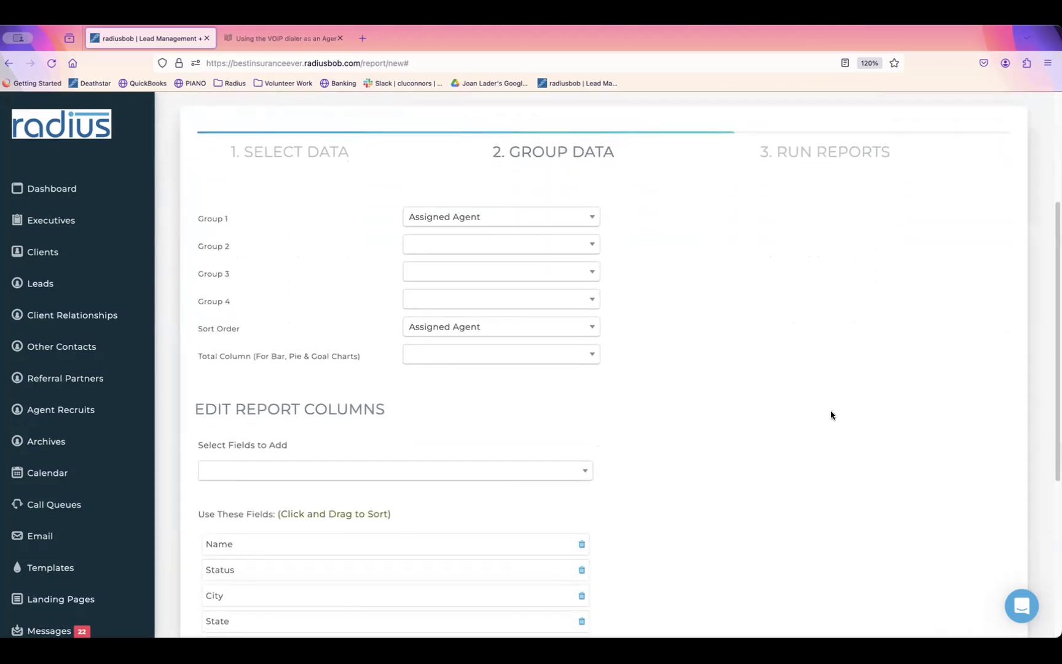
left_click(588, 357)
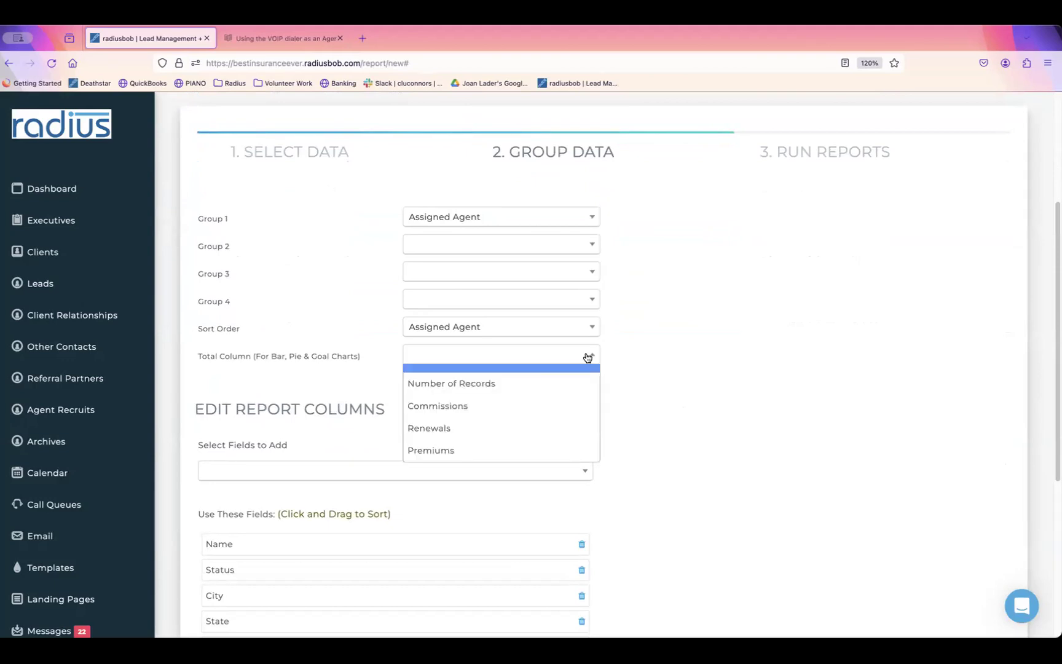
left_click(573, 383)
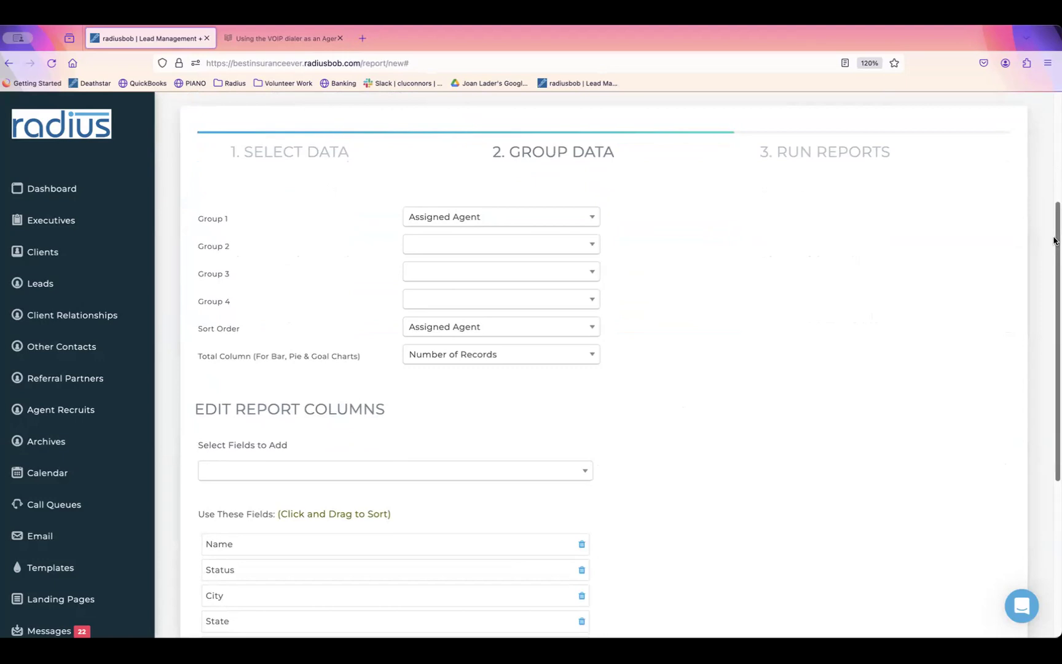
scroll(1039, 316, "down", 5)
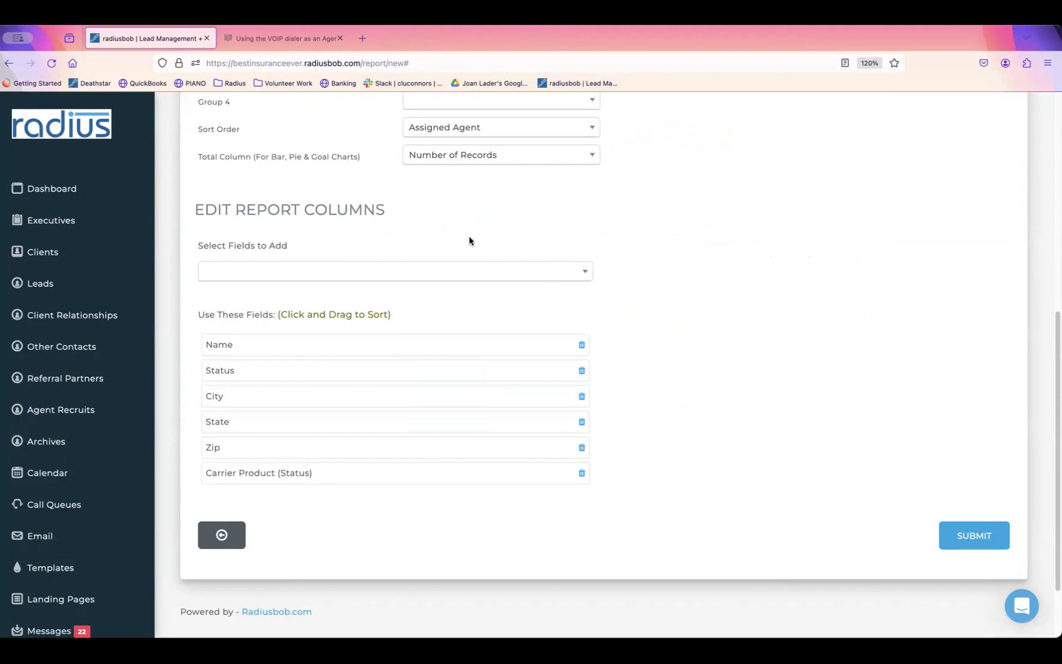
left_click_drag(195, 212, 367, 215)
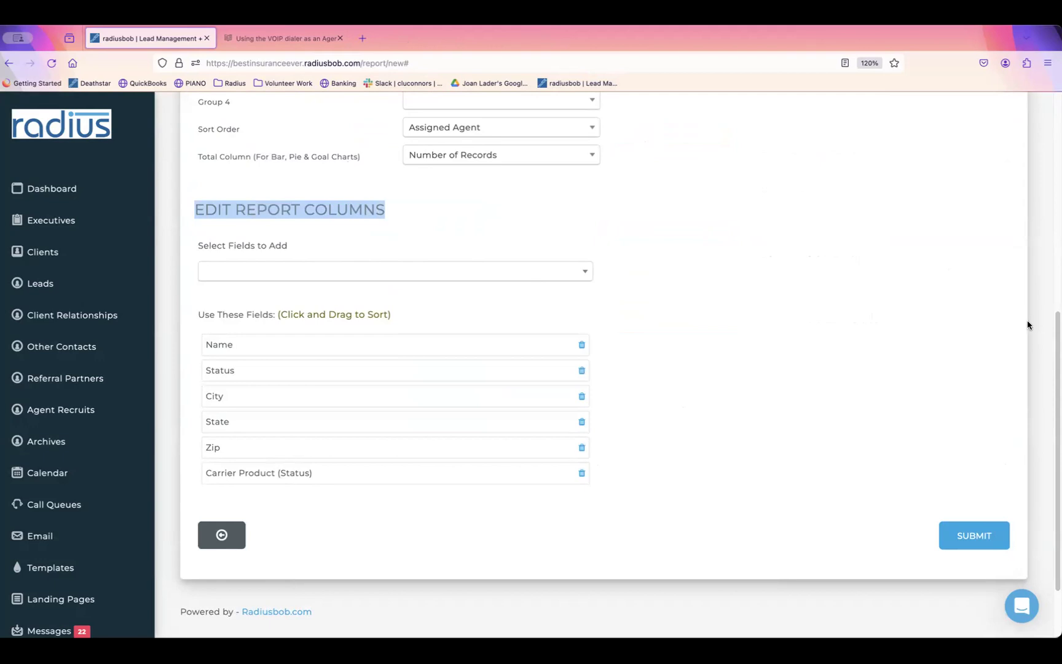
scroll(718, 174, "up", 5)
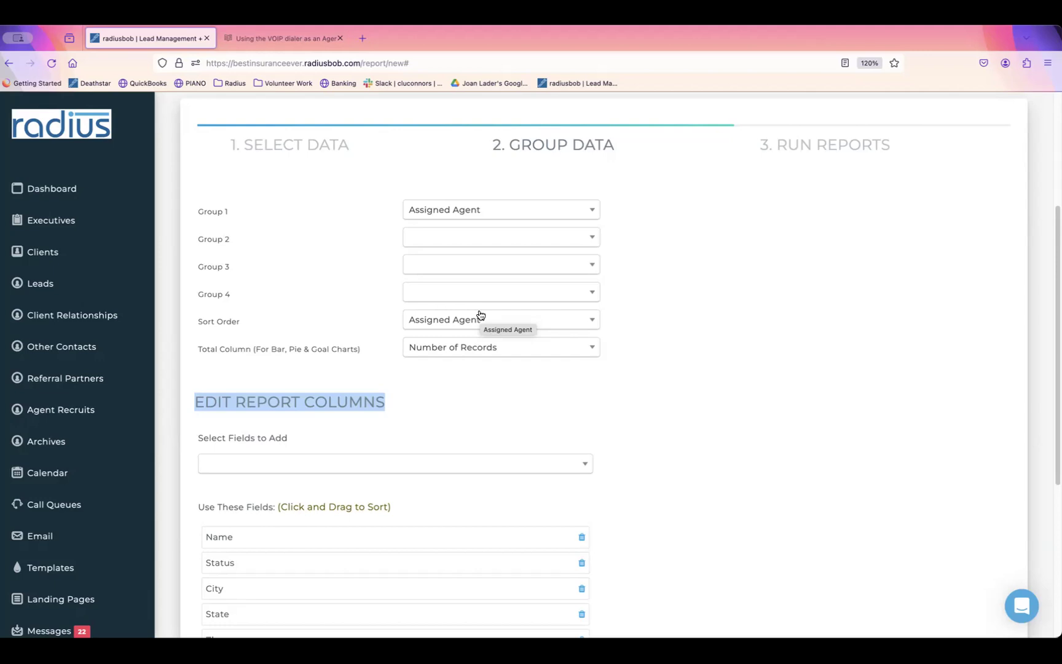
left_click(509, 349)
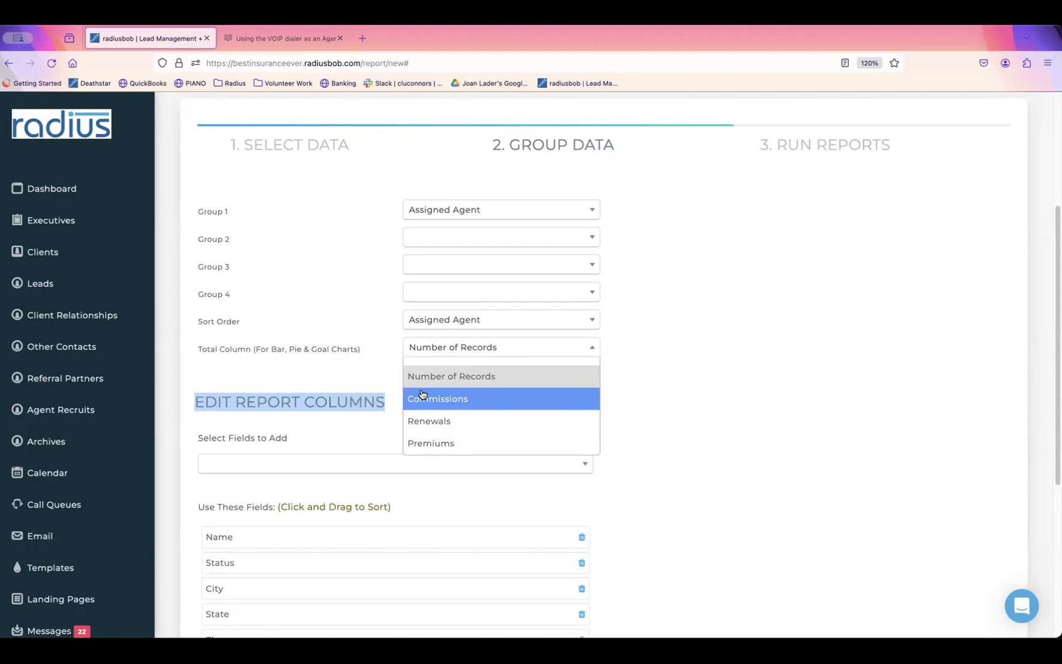
left_click(738, 335)
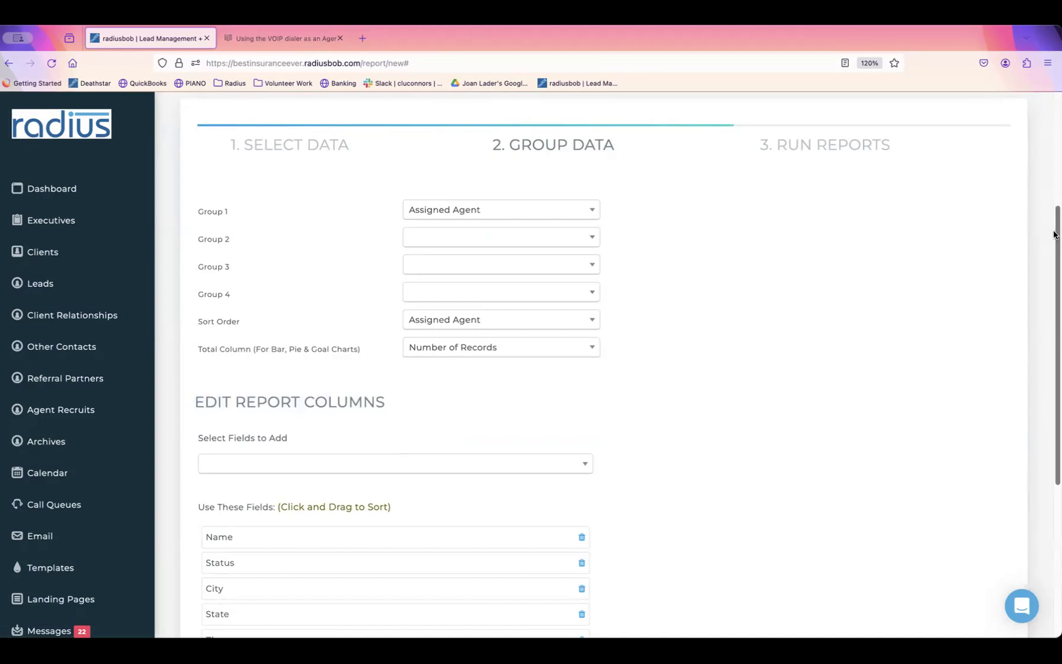
mouse_move(1054, 234)
left_mouse_down()
mouse_move(1052, 327)
mouse_move(1050, 254)
left_mouse_up()
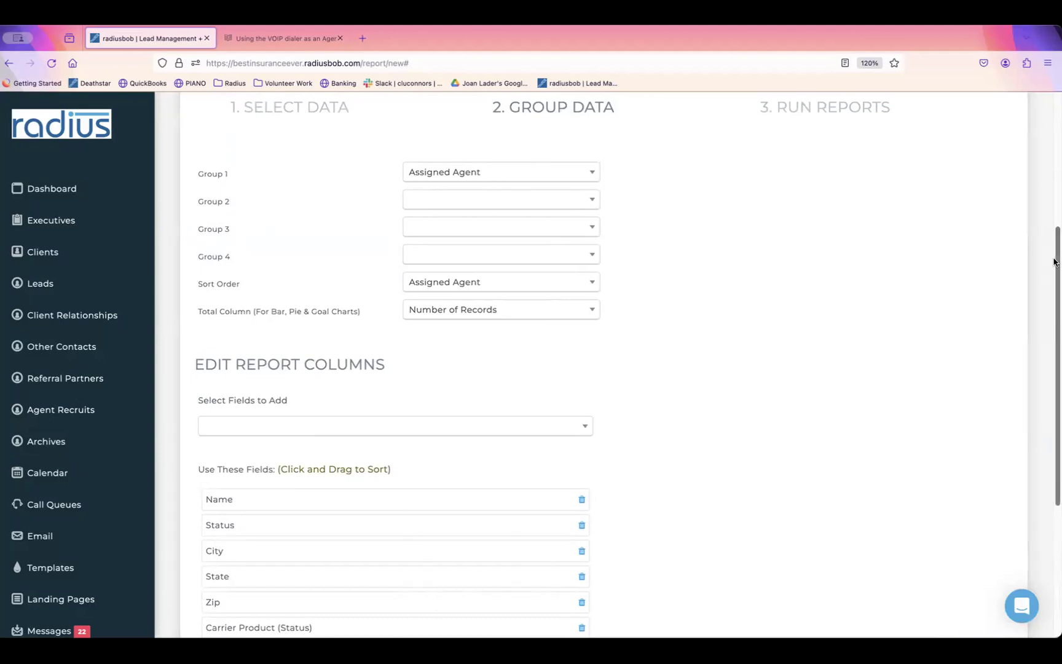
left_click_drag(1054, 263, 1038, 321)
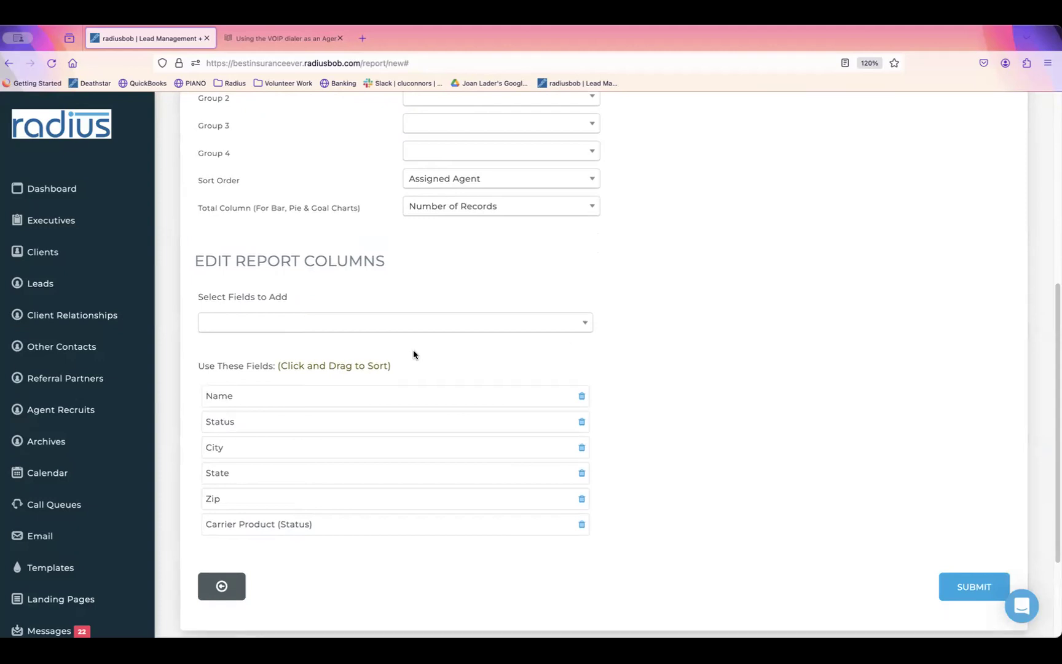
left_click(376, 325)
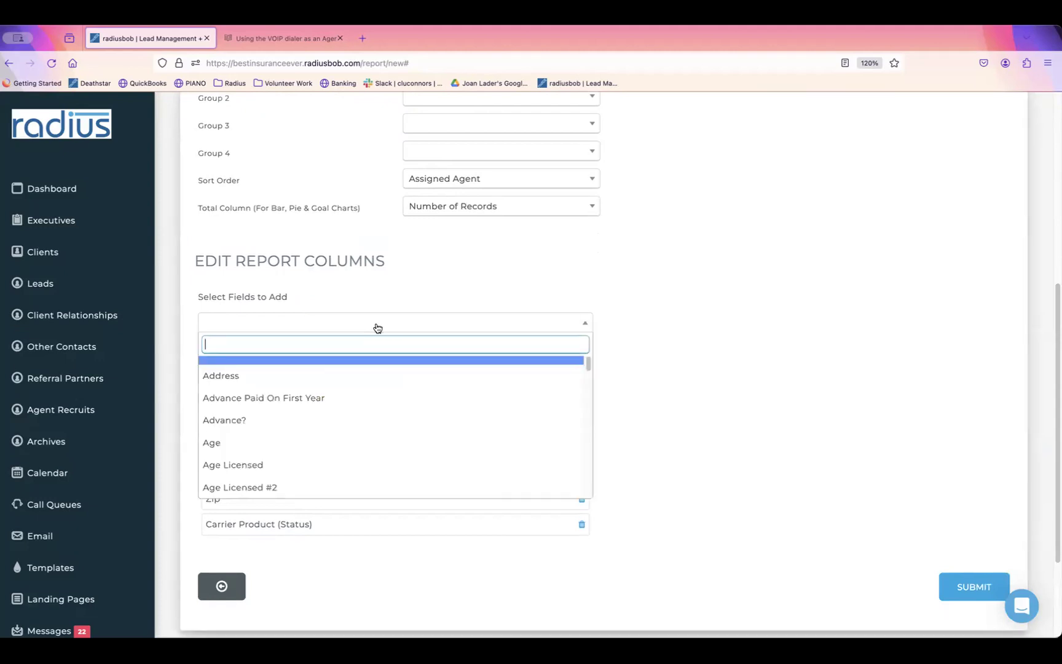
Step: Add Assigned Agent as a report column and remove the City and Zip columns
type("assi")
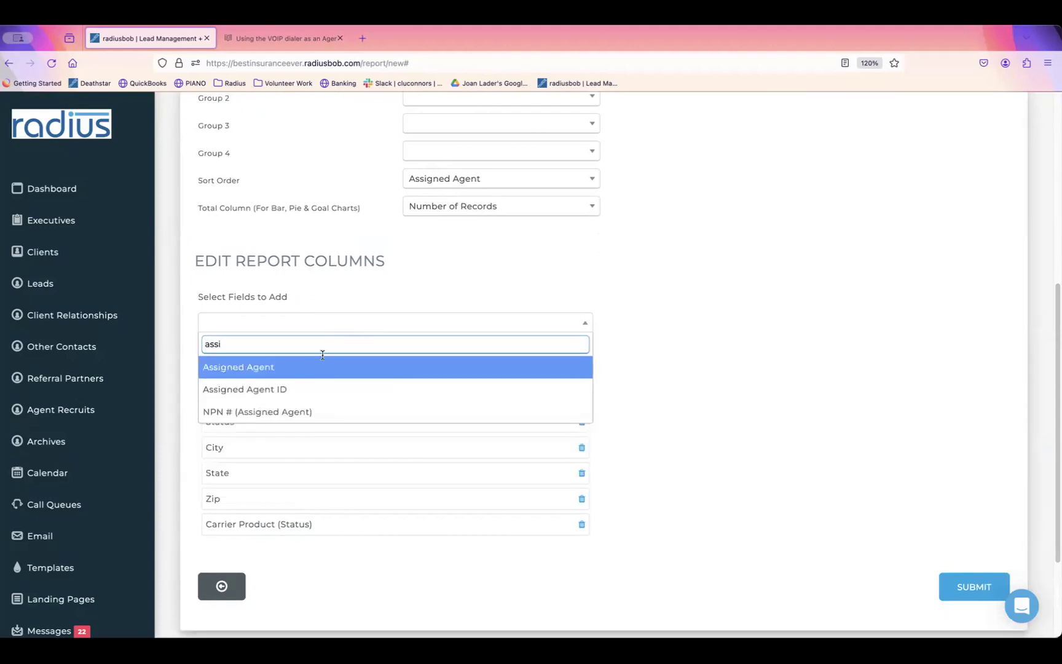
left_click(320, 368)
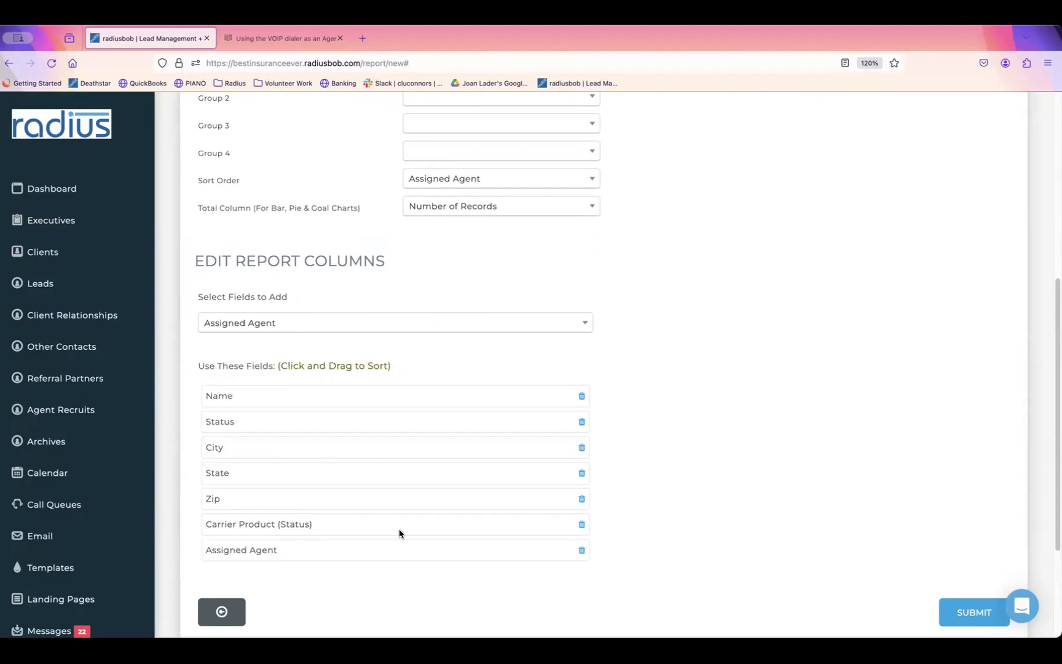
left_click(582, 448)
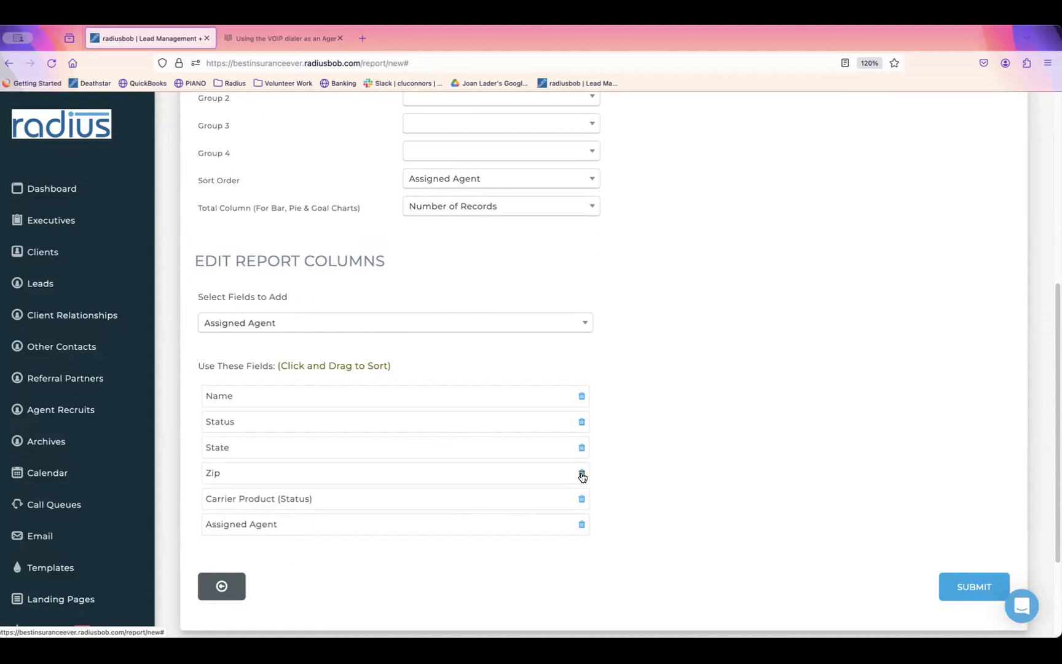
left_click(581, 474)
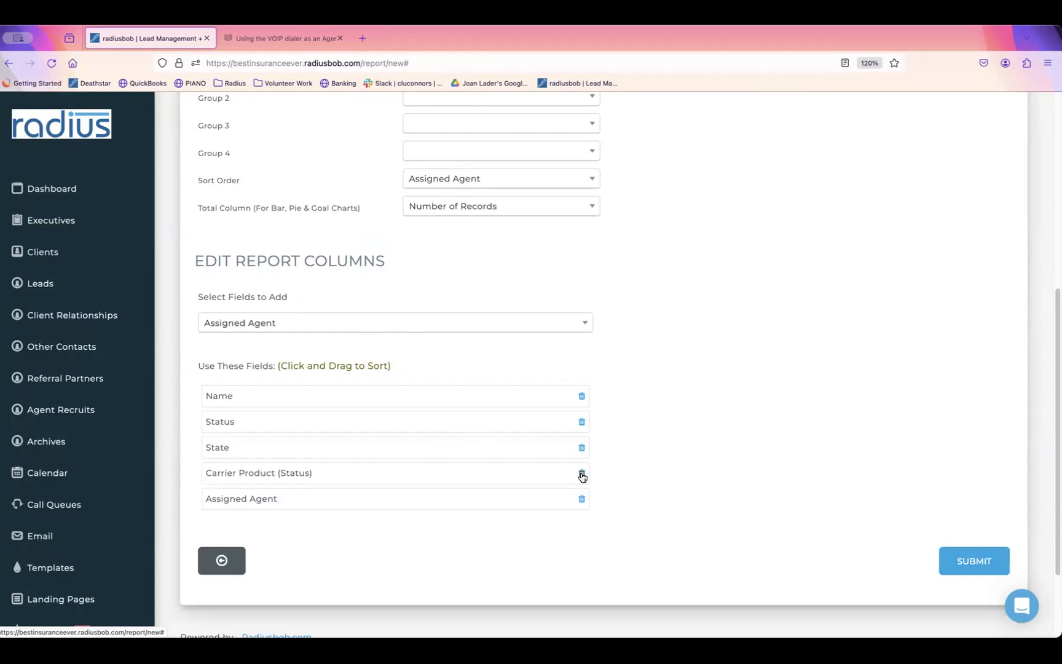
Step: Add County and Policy Status as report columns
left_click(477, 328)
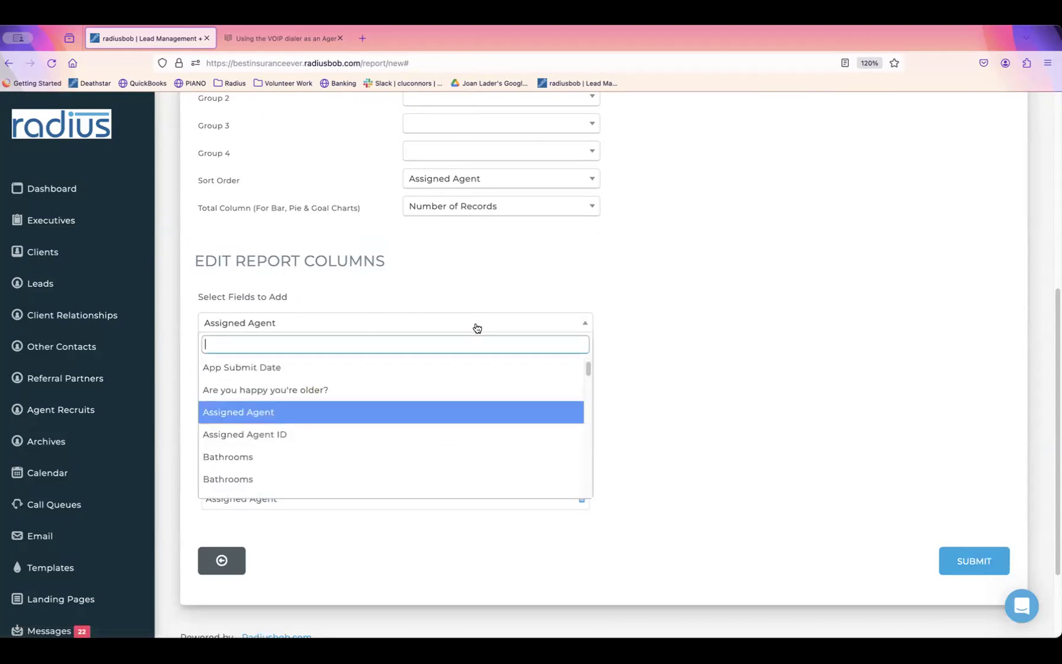
type("count")
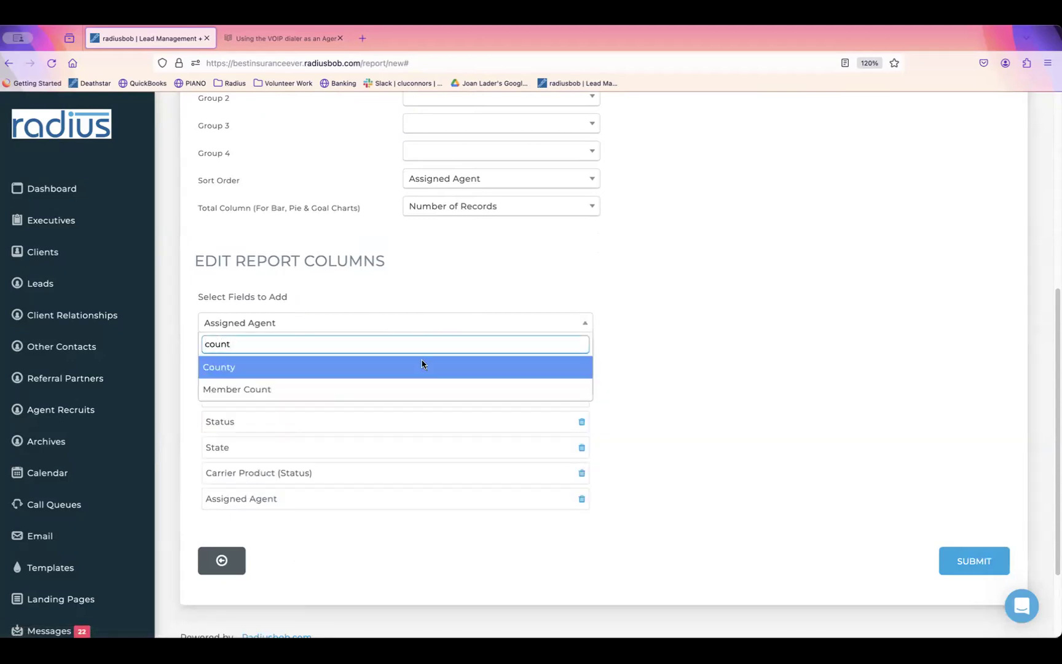
left_click(422, 366)
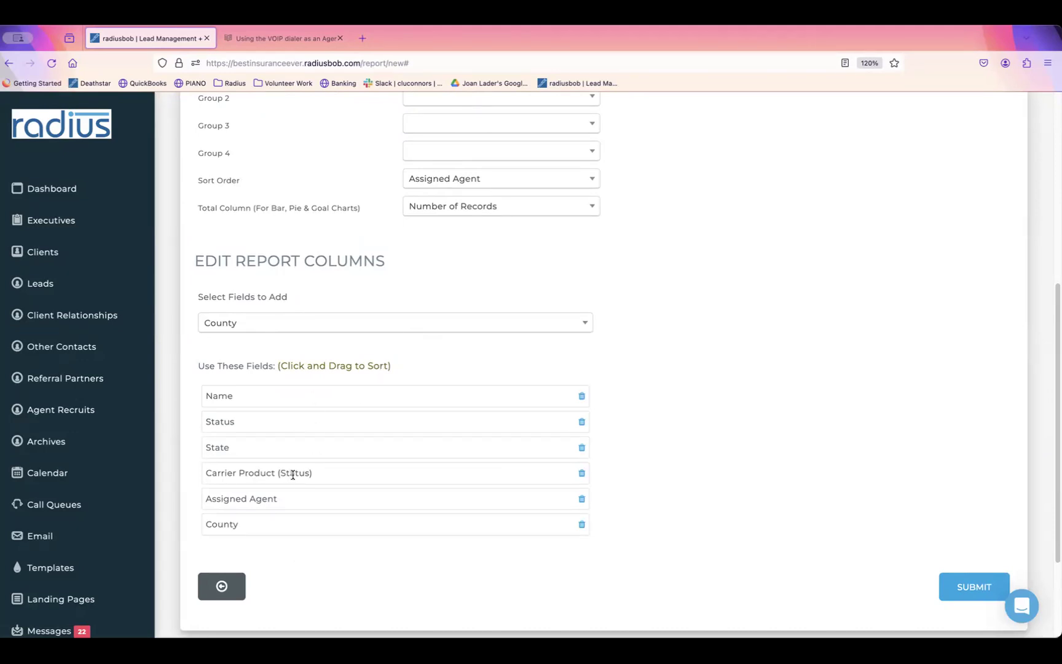
left_click(370, 324)
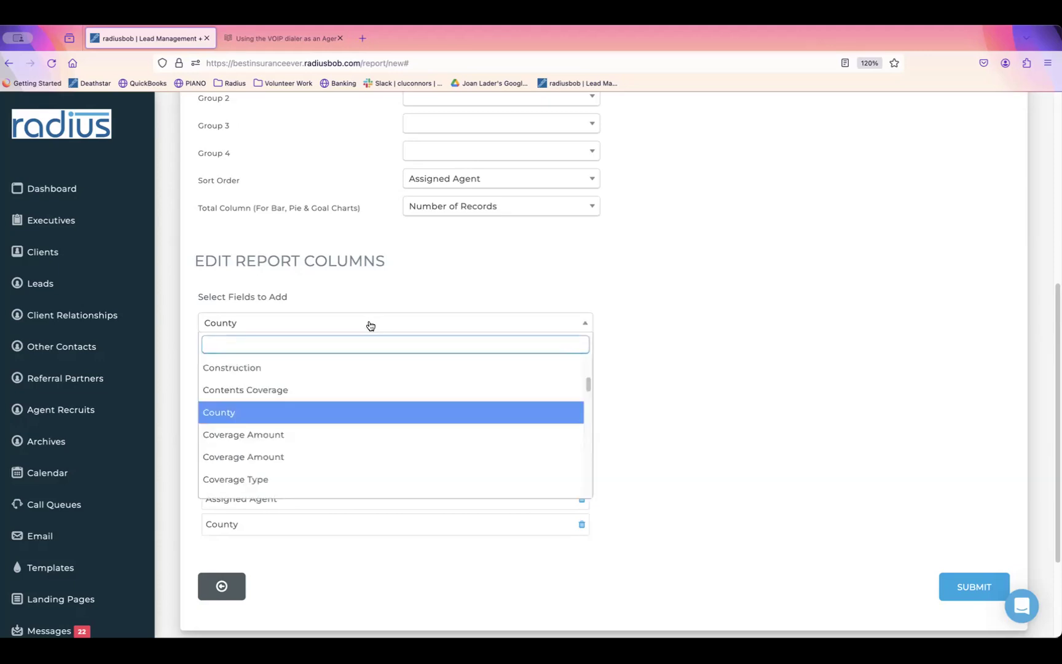
type("policy")
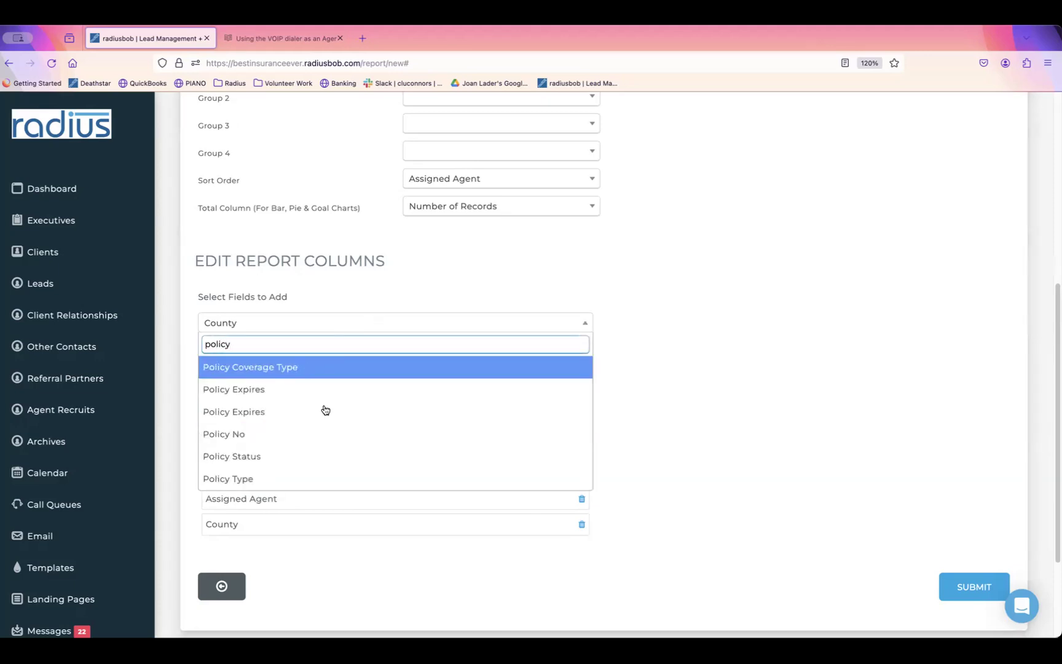
left_click(324, 458)
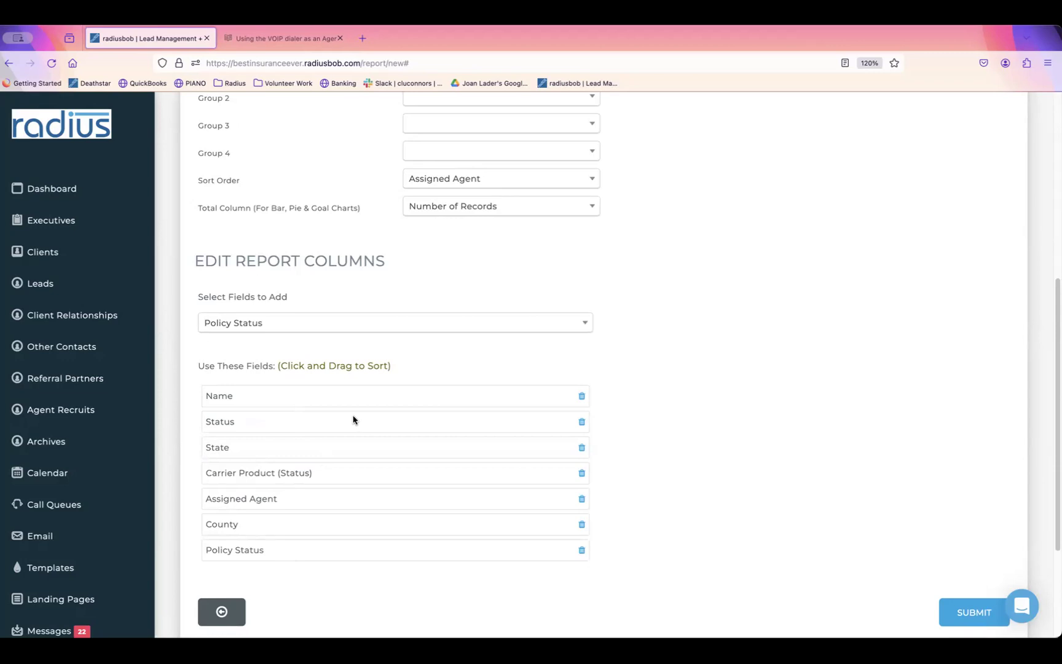
left_click(359, 327)
Step: Add Premium, Renewal Date (with year) and Record Product ID as report columns
type("premu")
key("BackSpace")
type("ium")
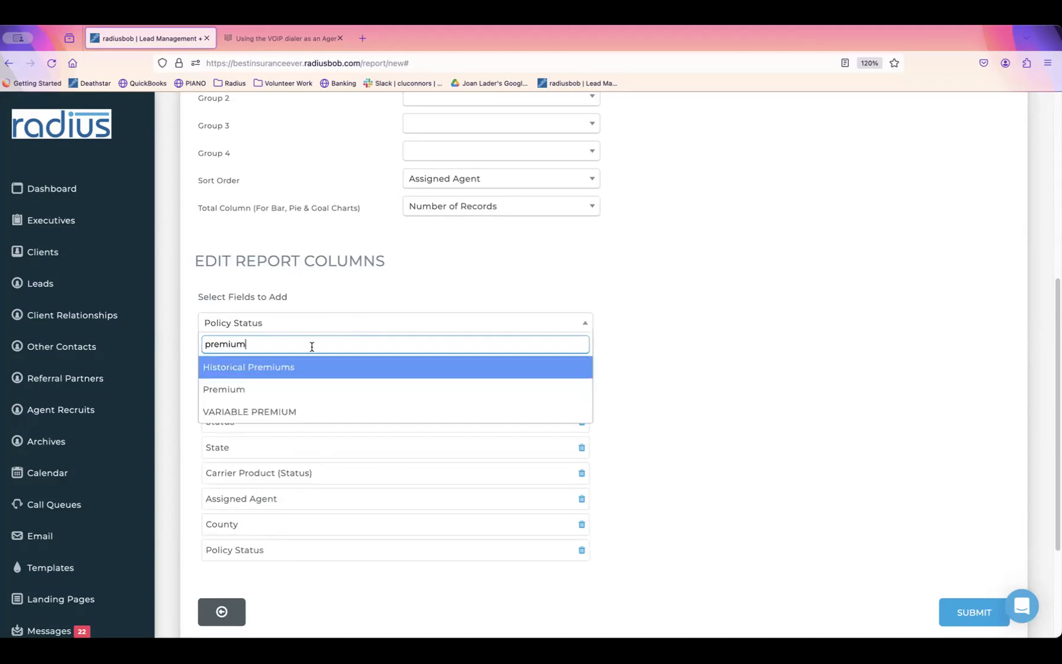
left_click(293, 394)
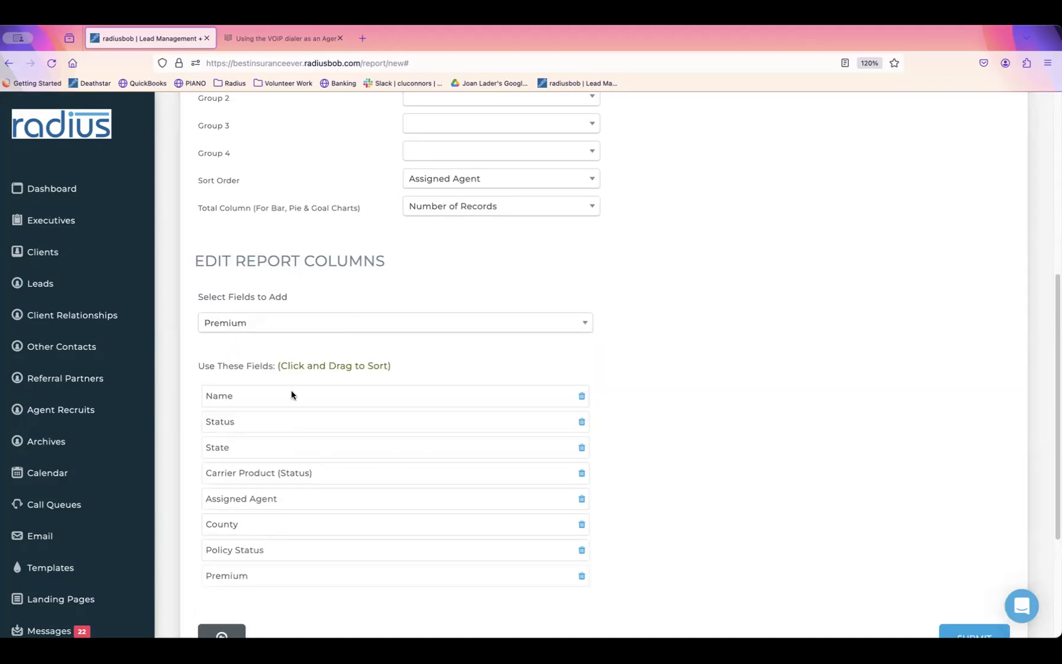
left_click(330, 324)
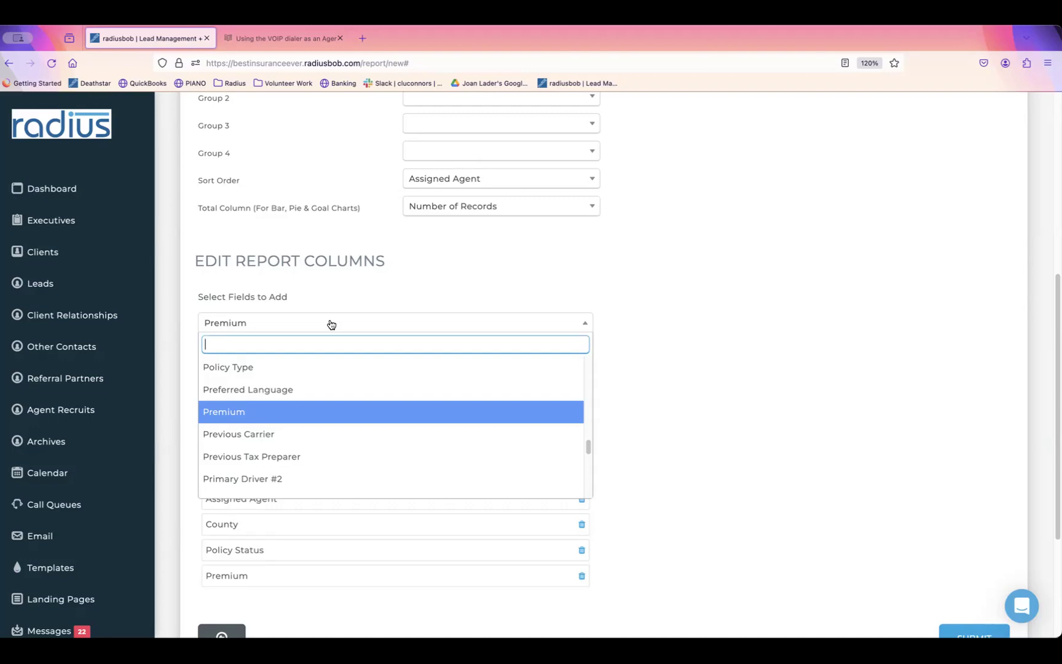
type("renewa")
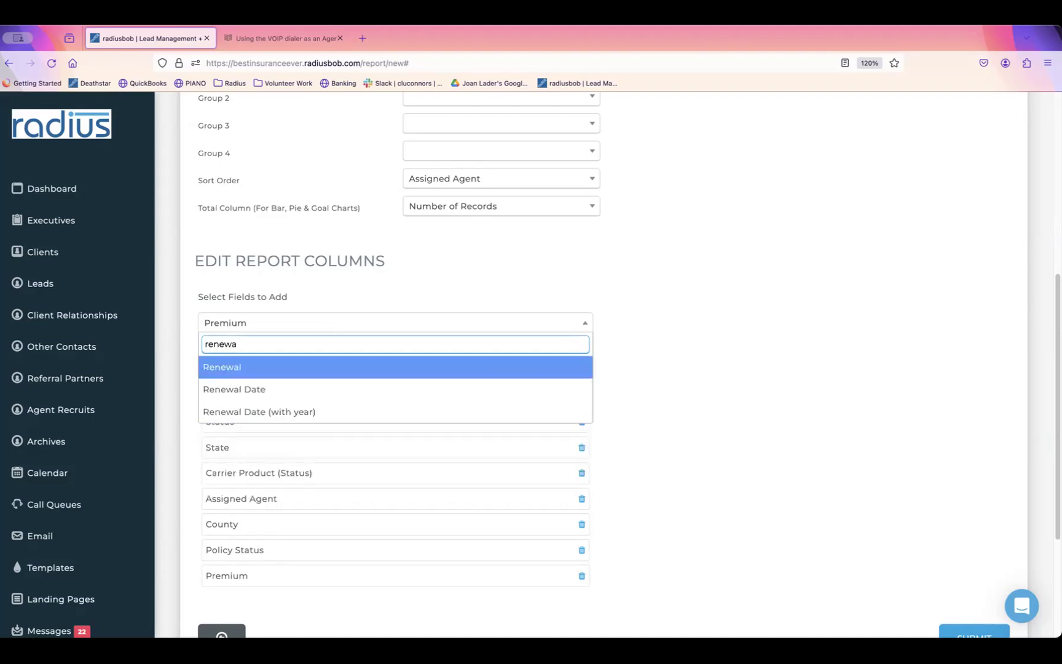
left_click(296, 411)
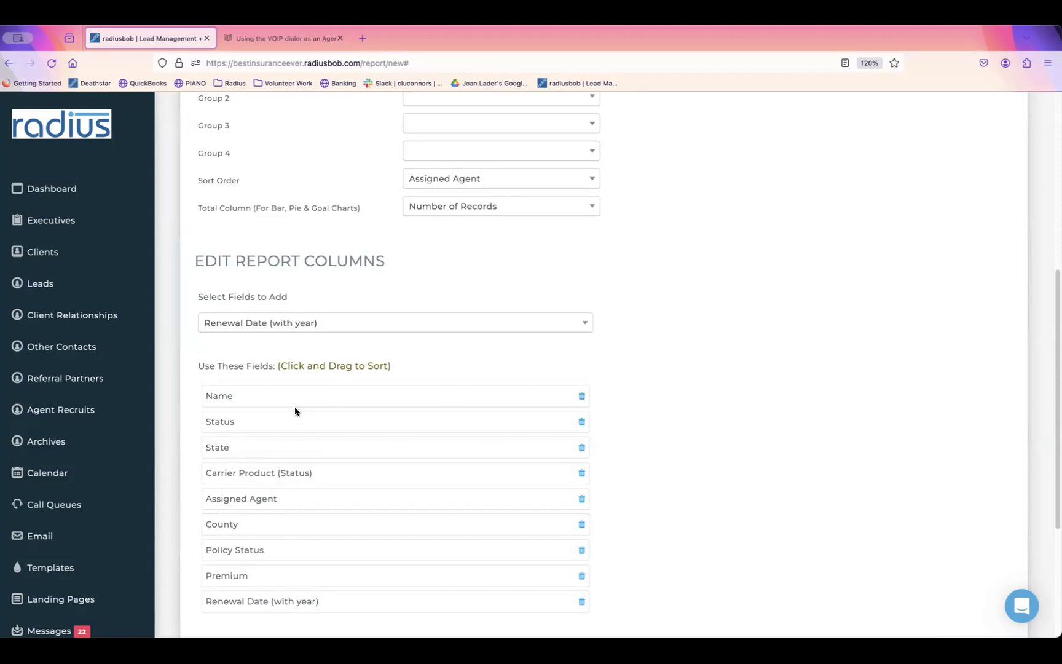
left_click(329, 325)
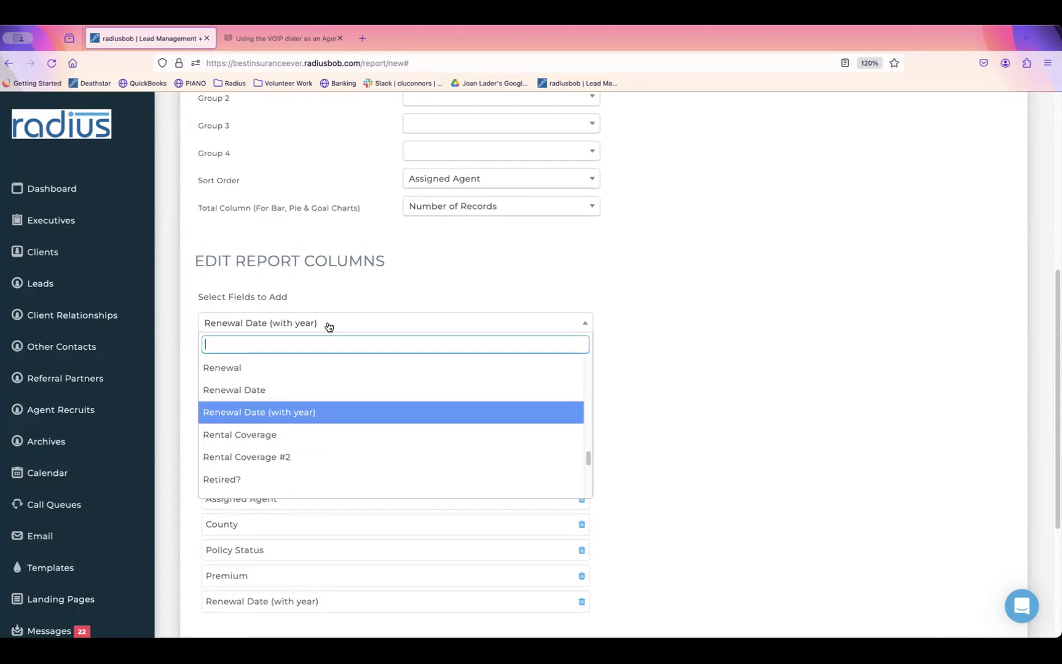
type("record p")
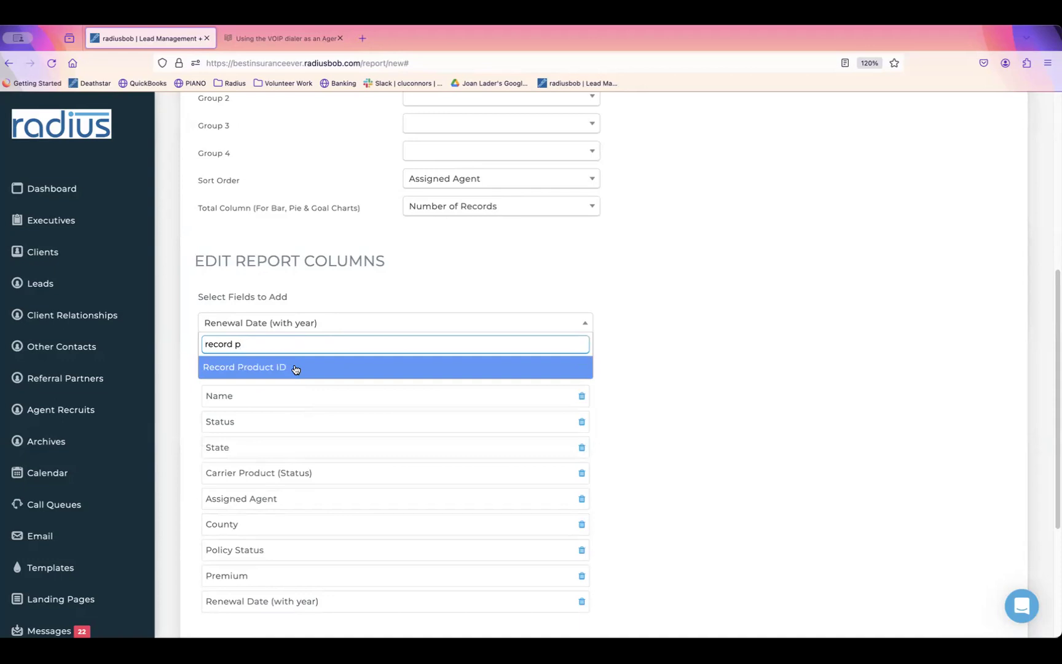
left_click(295, 367)
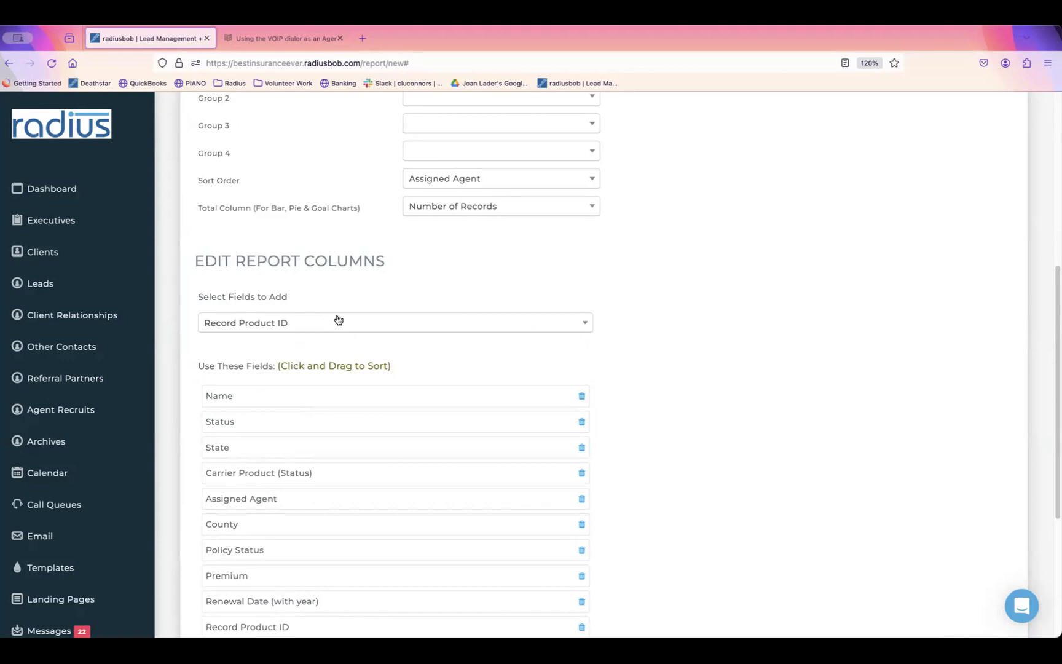
Step: Submit the 2024 Product Updates report to save it
left_click_drag(197, 297, 300, 302)
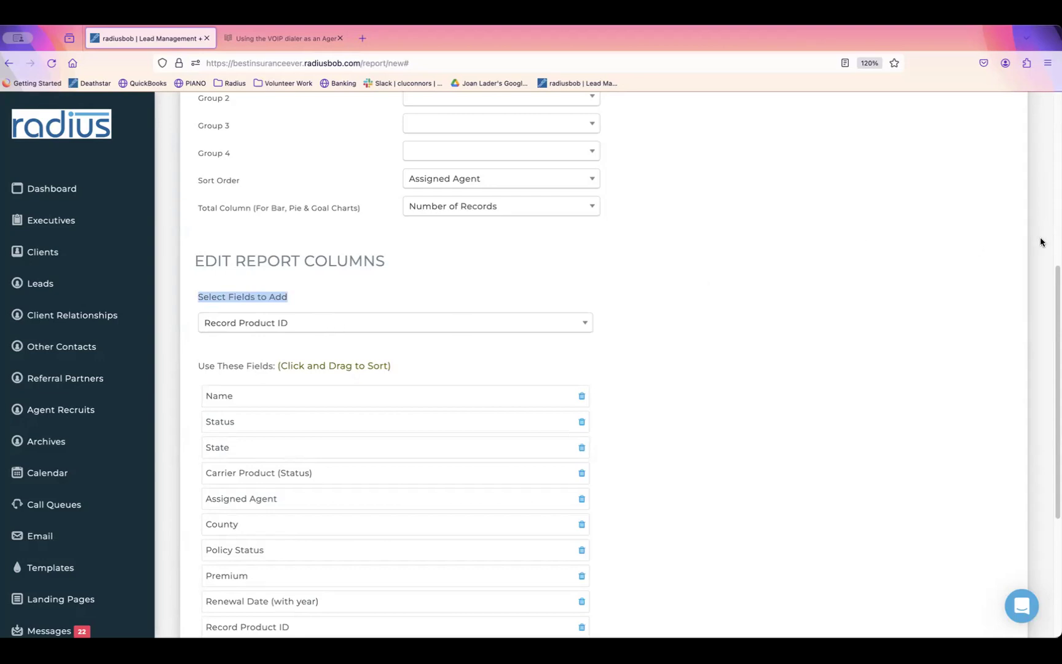
left_click_drag(1053, 276, 1037, 349)
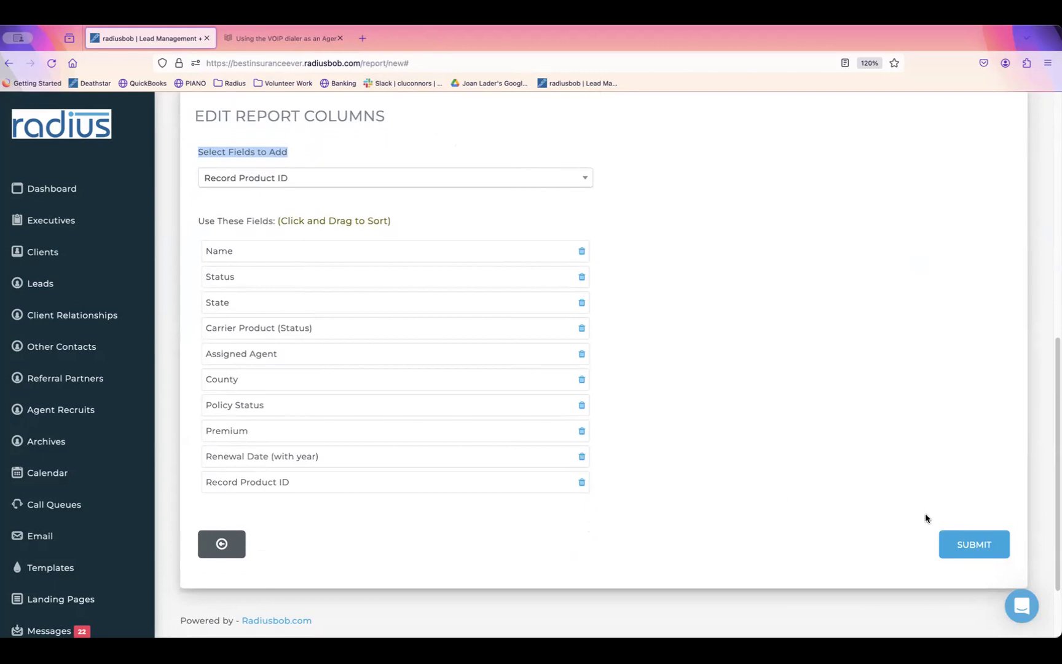
left_click(979, 542)
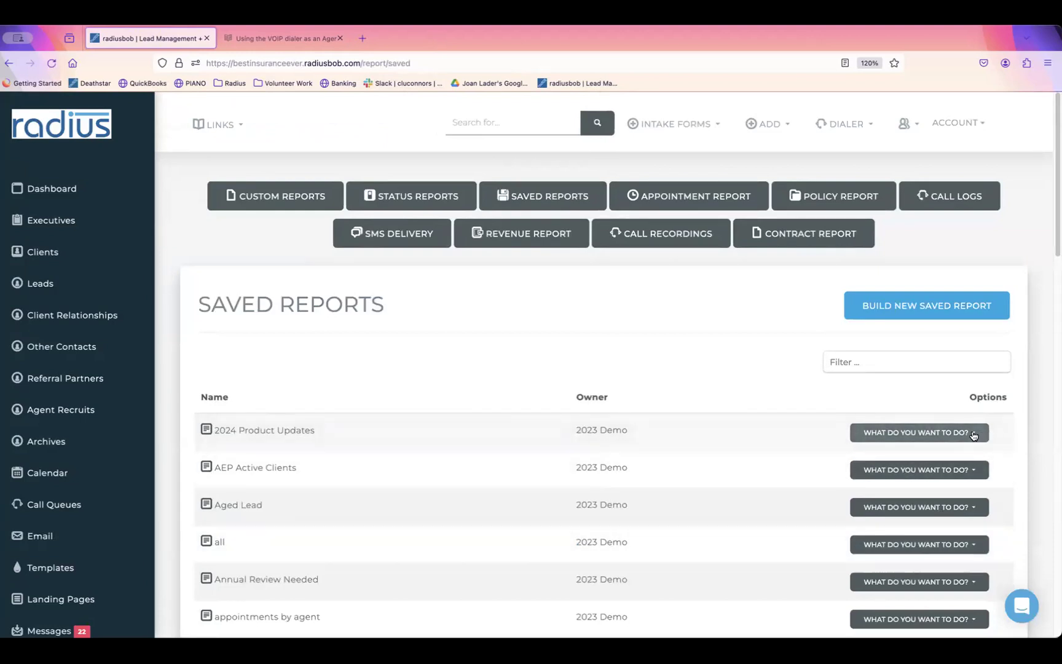
left_click(973, 433)
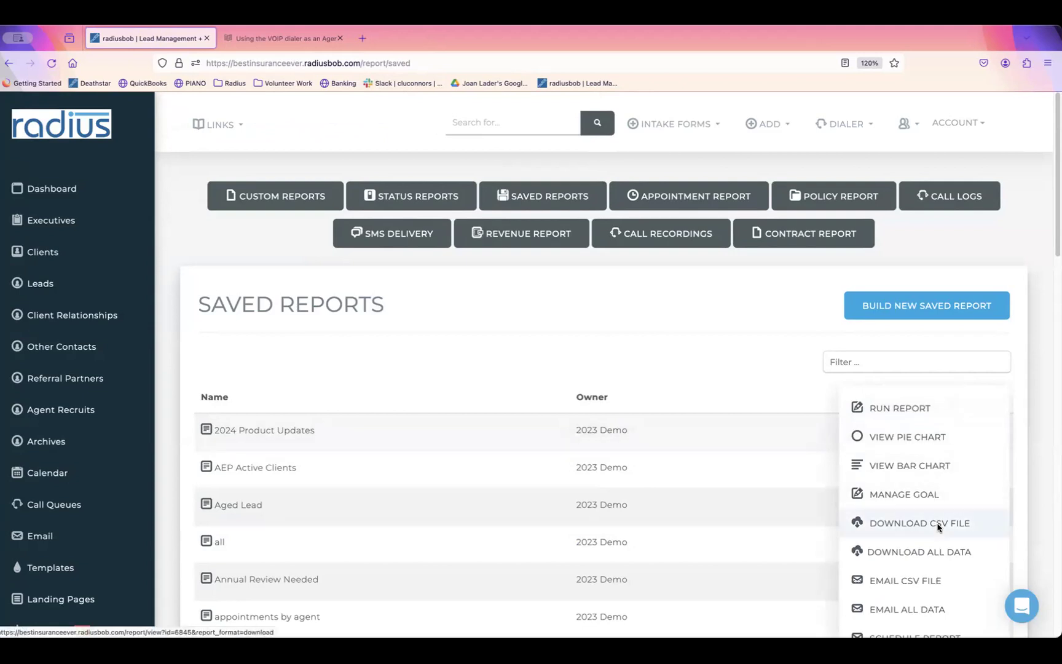
Step: Download 2024 Product Updates as a CSV file and open it in Numbers
left_click(937, 526)
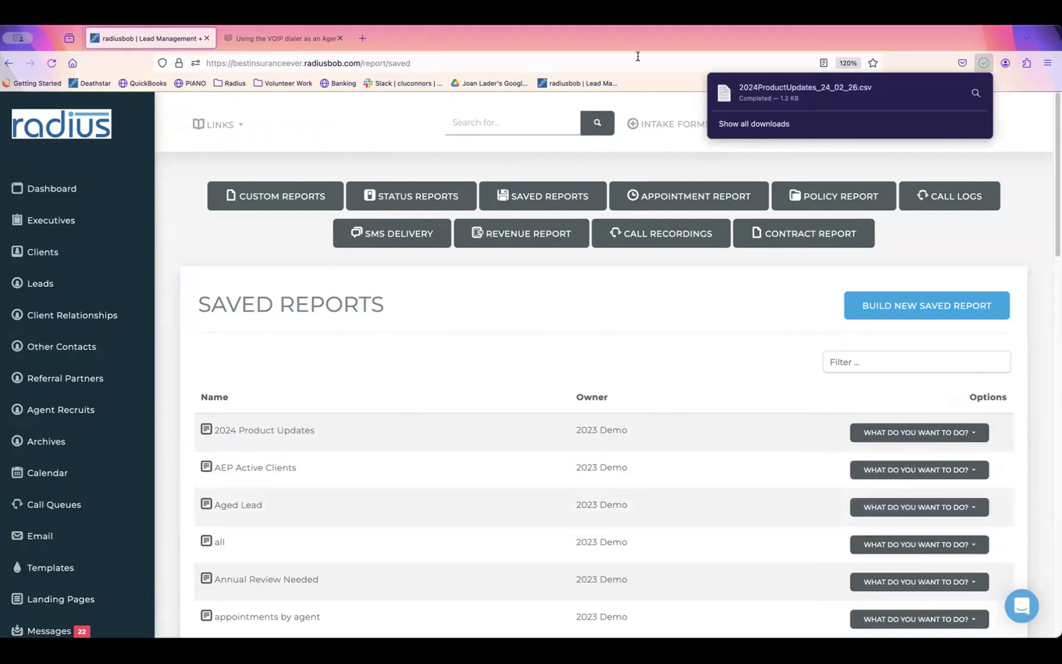
left_click(753, 87)
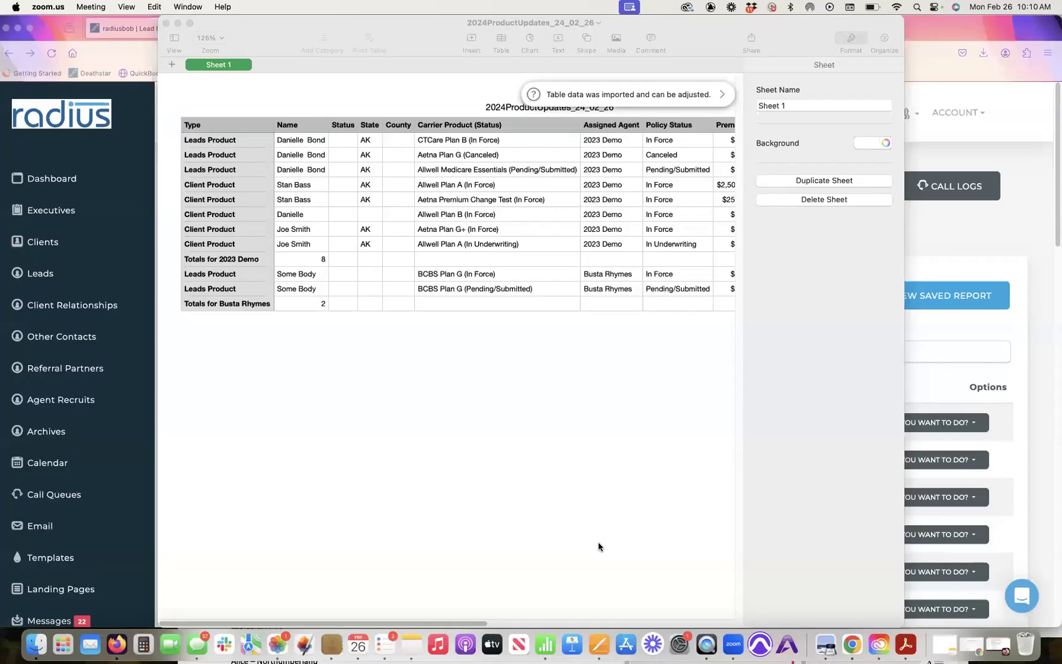
Step: Bring the Numbers window forward, reposition it, and widen it to show the whole table
left_click(283, 89)
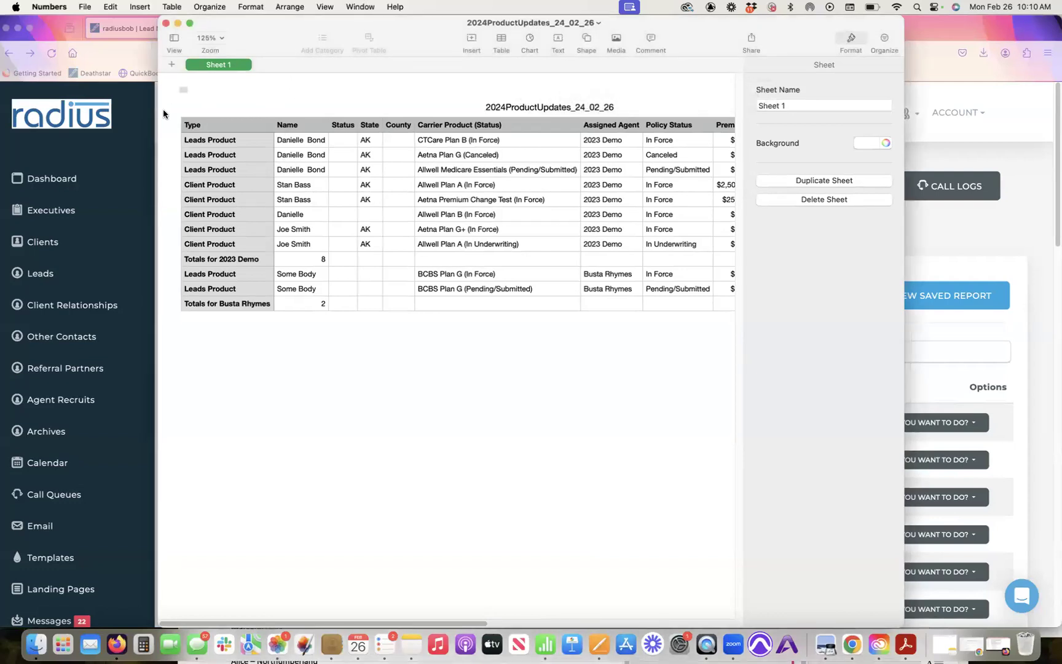
left_click_drag(259, 28, 160, 43)
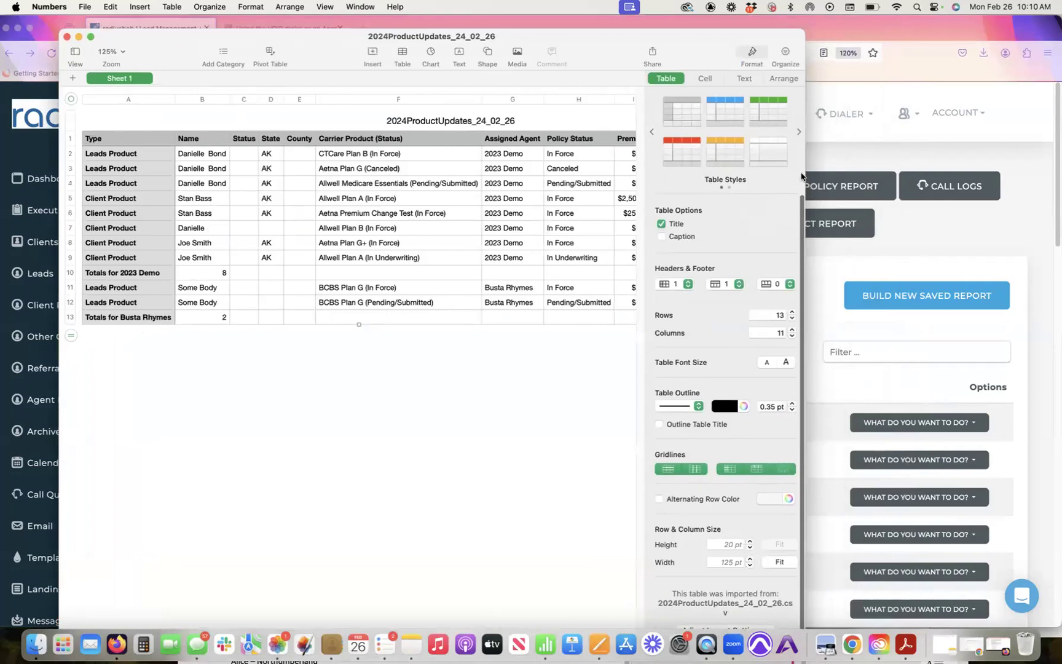
left_click_drag(802, 177, 1055, 165)
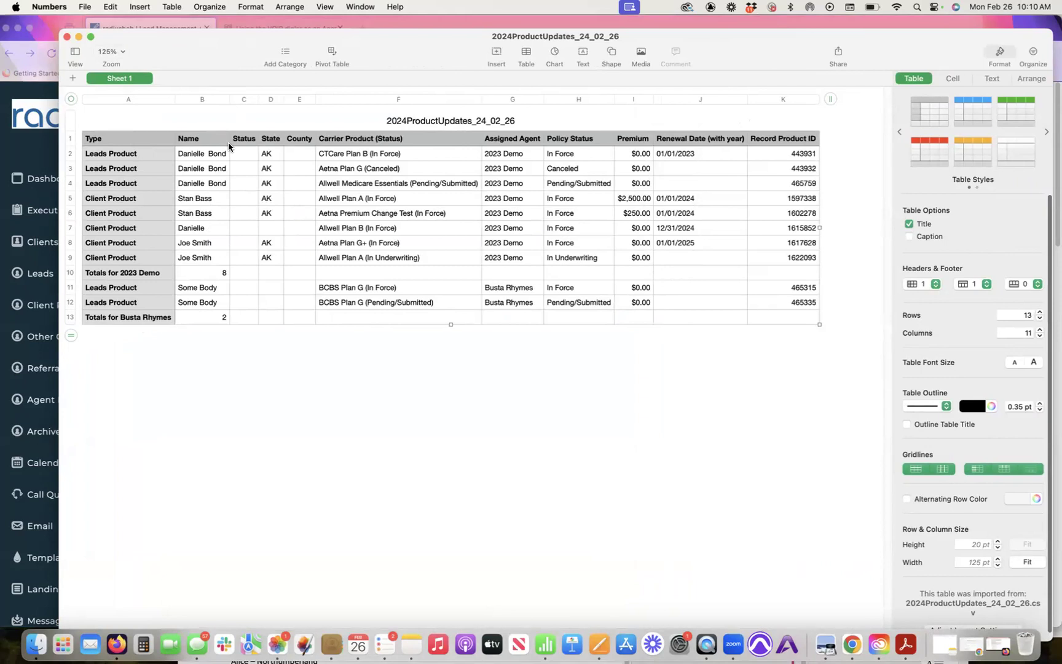
Step: Review the table cells from the Name header across to the Policy Status header
left_click(200, 140)
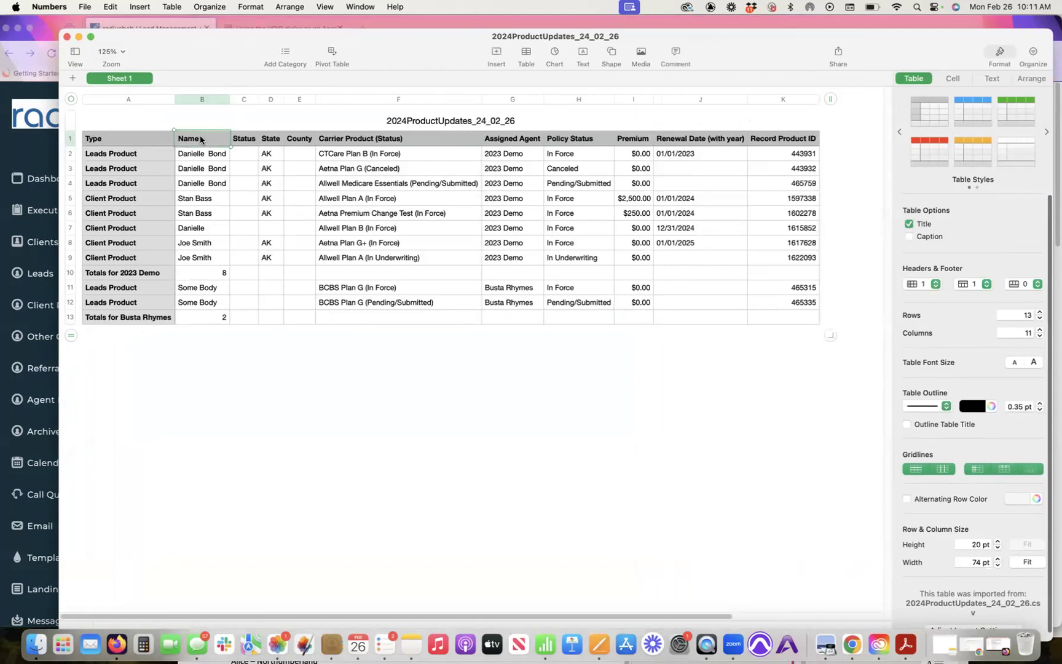
key("Left")
key("Down")
key("Down")
key("Down")
key("Up")
key("Up")
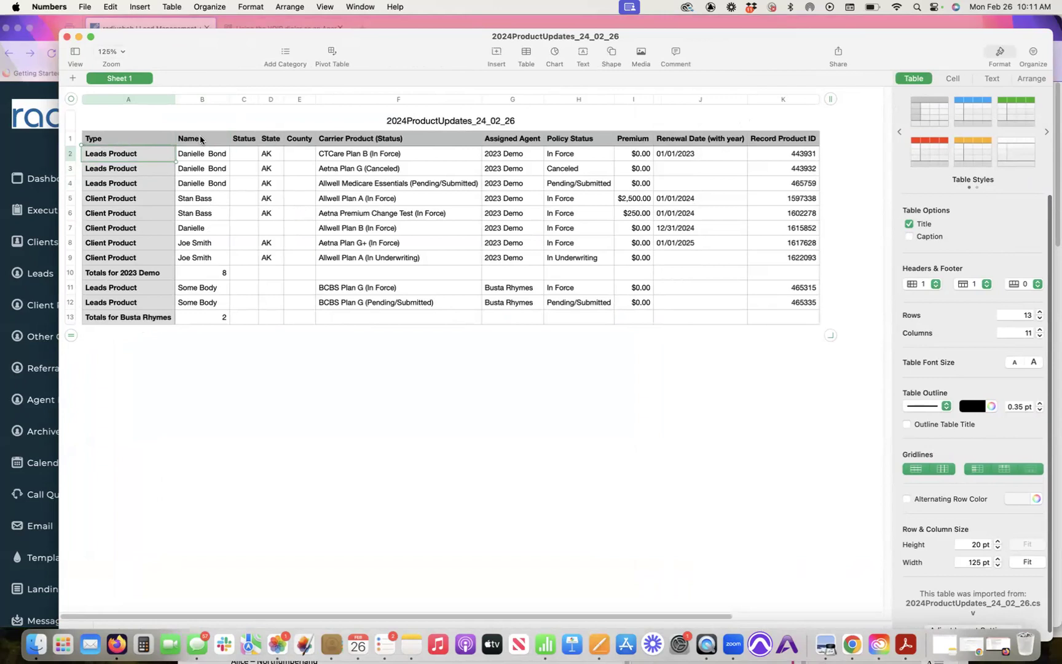
key("Right")
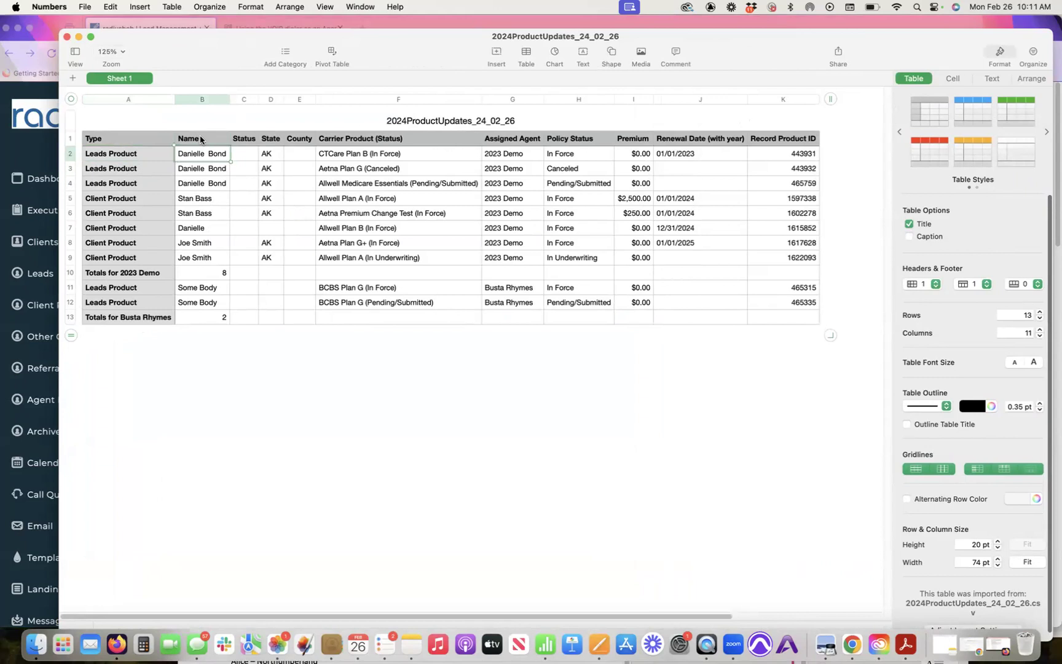
key("Right")
key("Right")
key("Right")
key("Right")
key("Right")
key("Left")
key("Left")
key("Left")
key("Left")
key("Down")
key("Down")
key("Down")
key("Down")
key("Down")
key("Down")
key("Down")
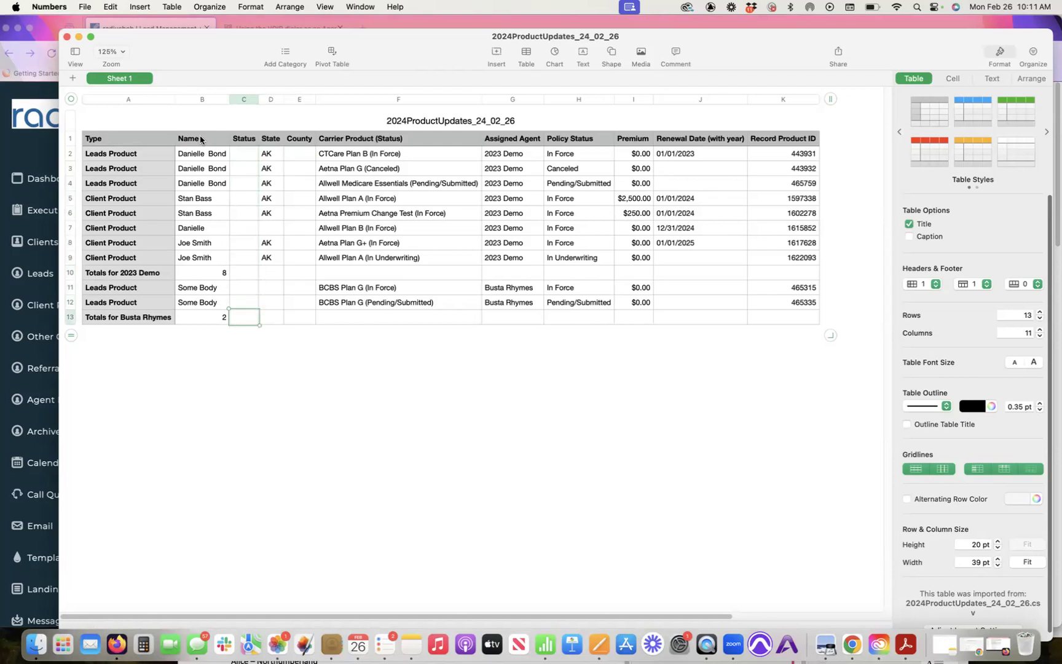
key("Up")
key("Up")
key("Up")
key("Up")
key("Up")
key("Up")
key("Up")
key("Up")
key("Up")
key("Up")
key("Up")
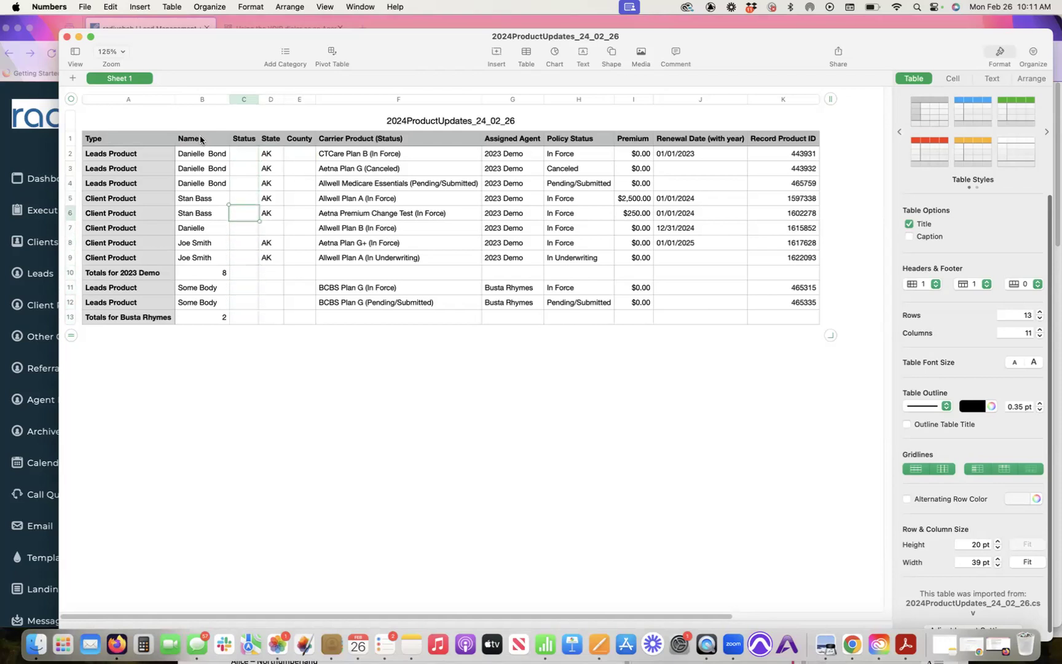
key("Right")
key("Right")
key("Right")
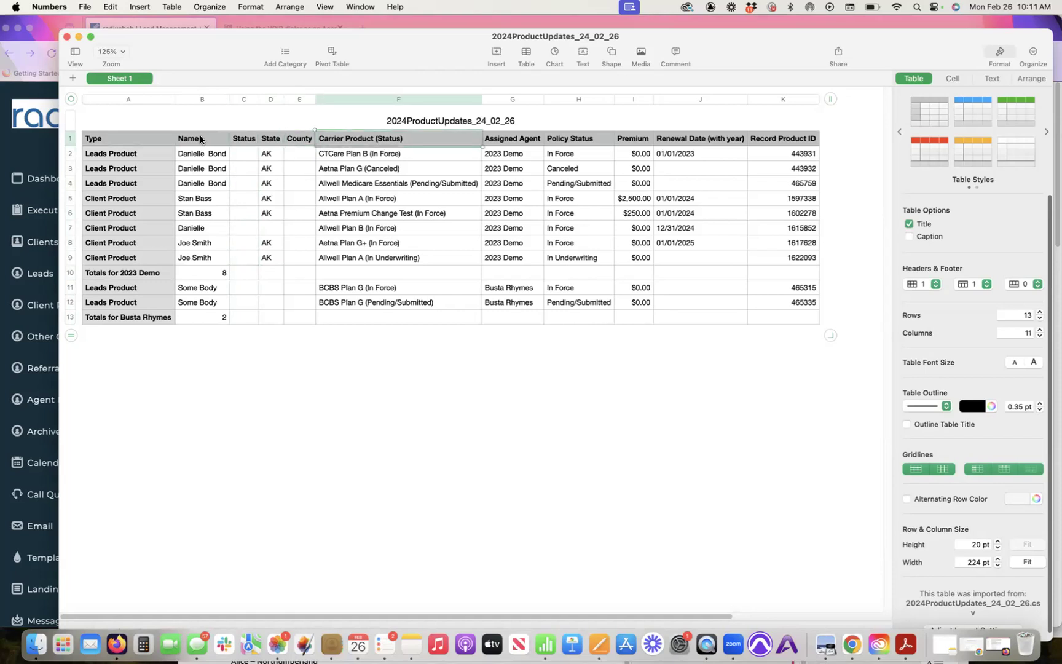
key("Right")
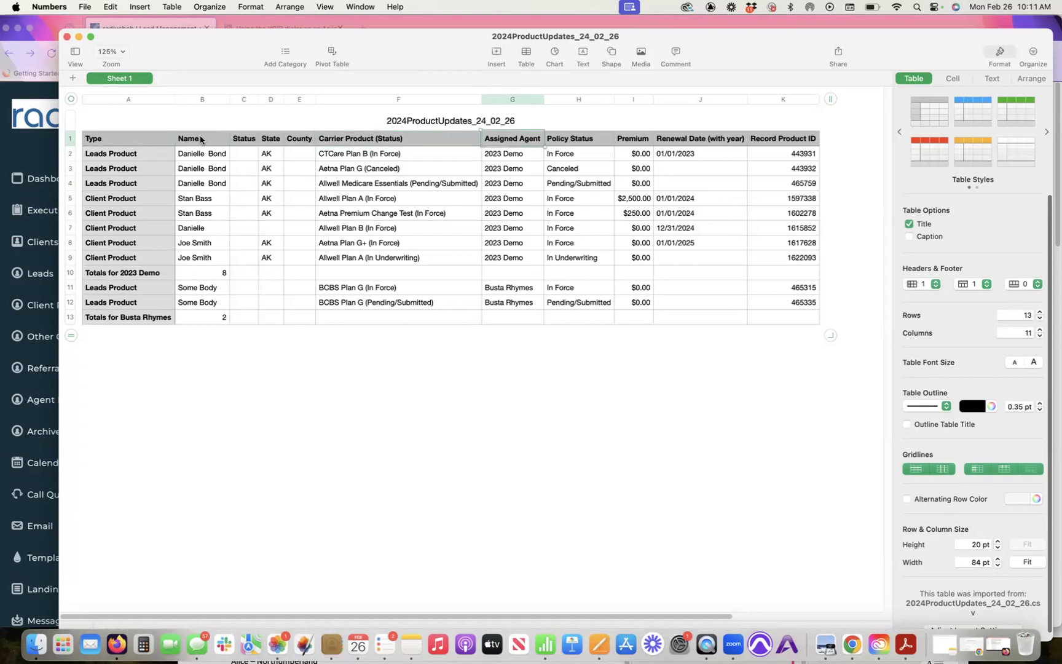
left_click(110, 273)
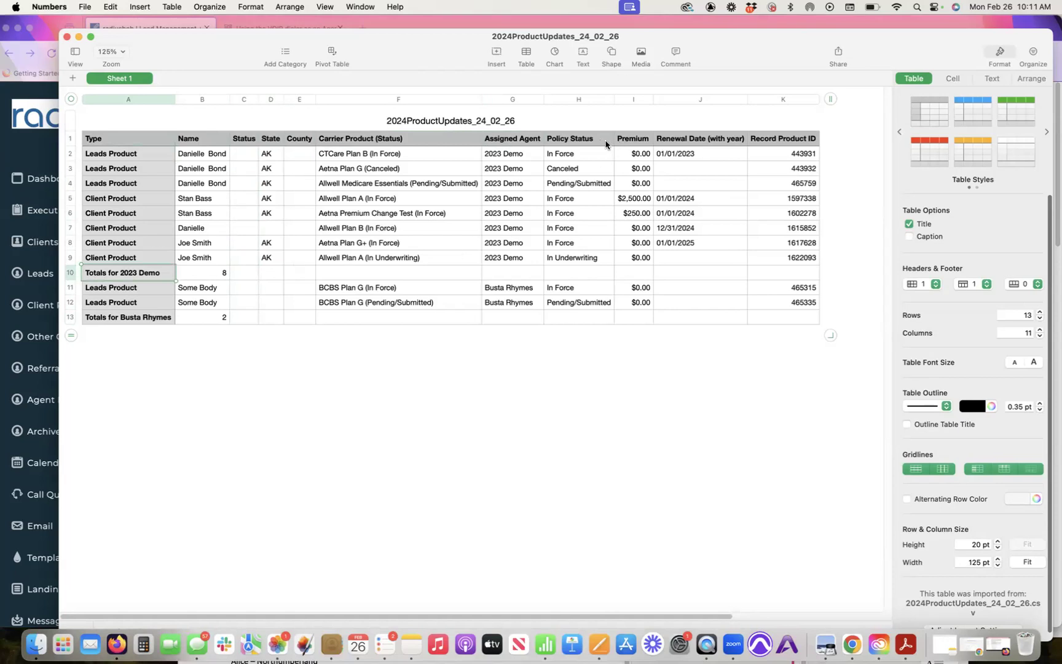
left_click(584, 140)
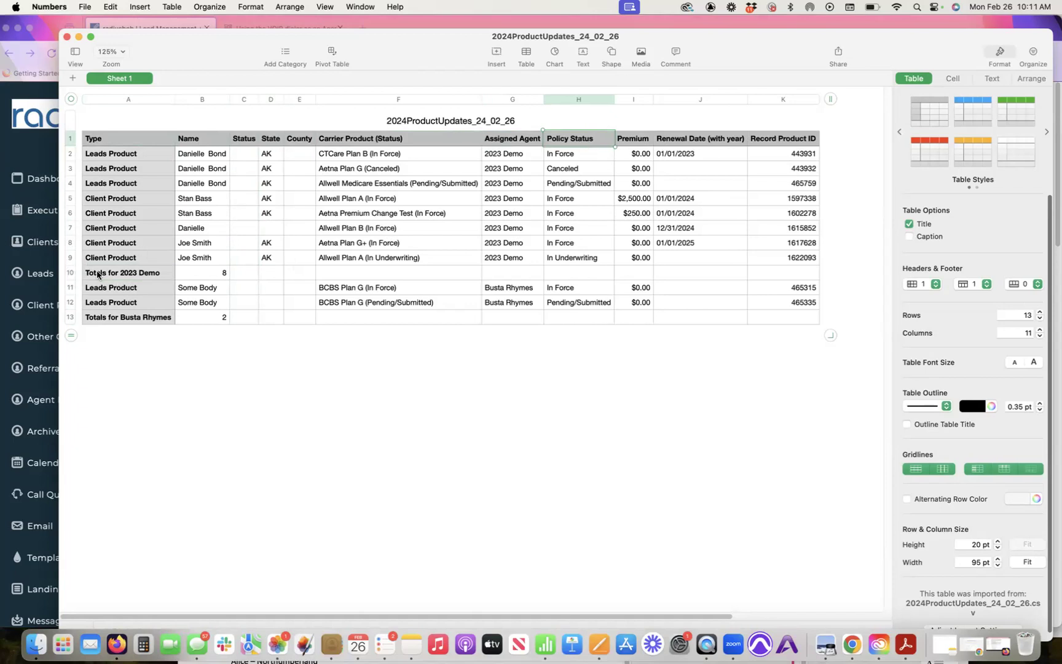
Step: Delete the Totals for 2023 Demo row and the last totals row
left_click(69, 274)
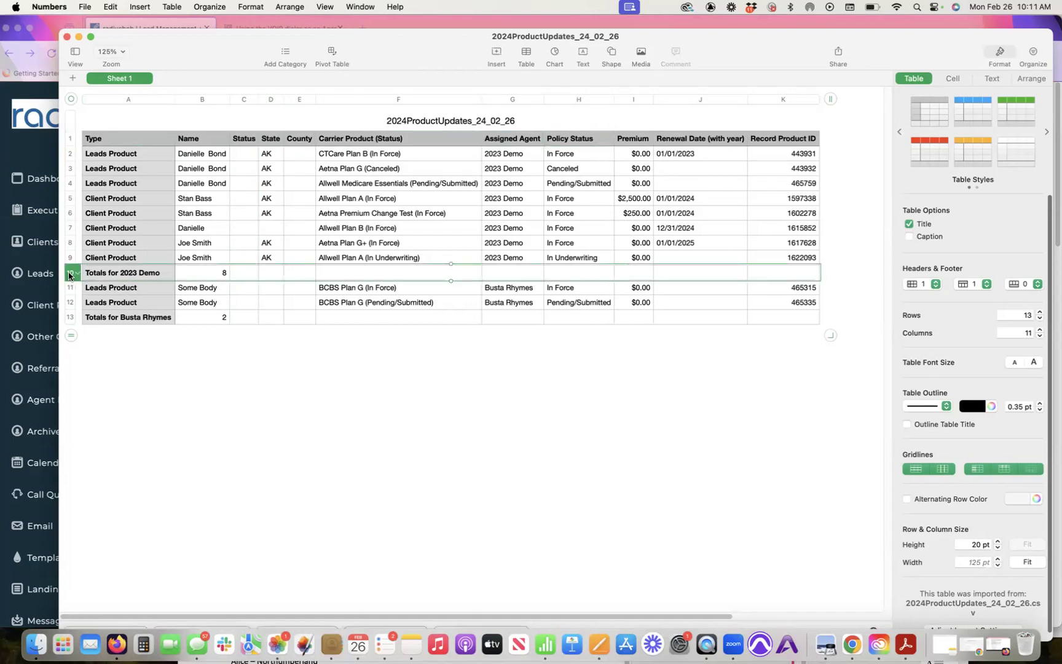
right_click(69, 274)
left_click(114, 332)
left_click(69, 304)
right_click(70, 304)
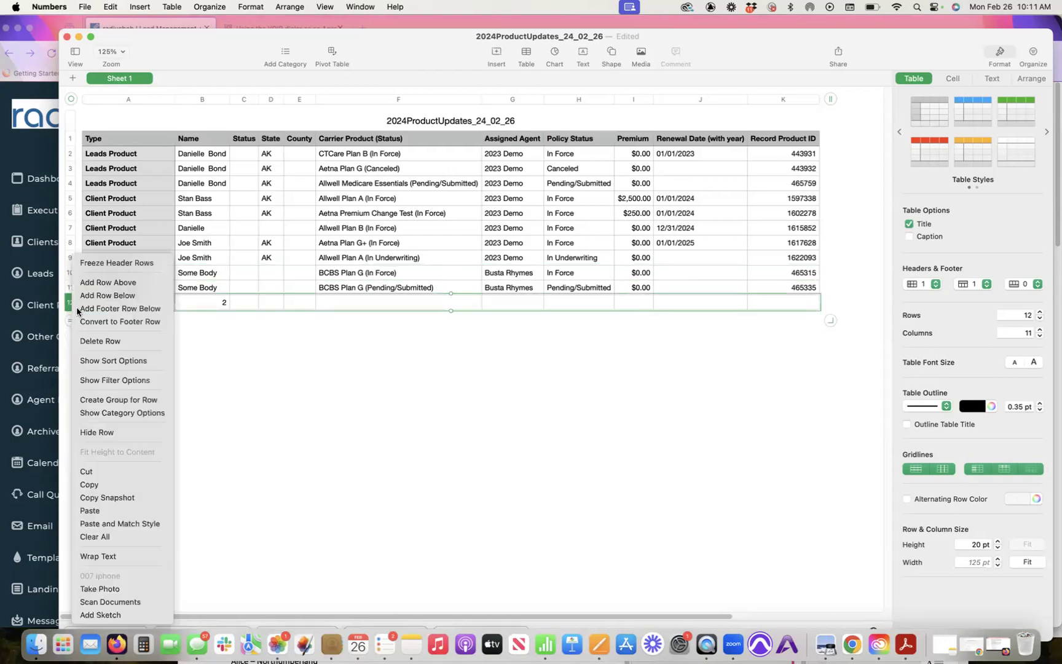
left_click(108, 342)
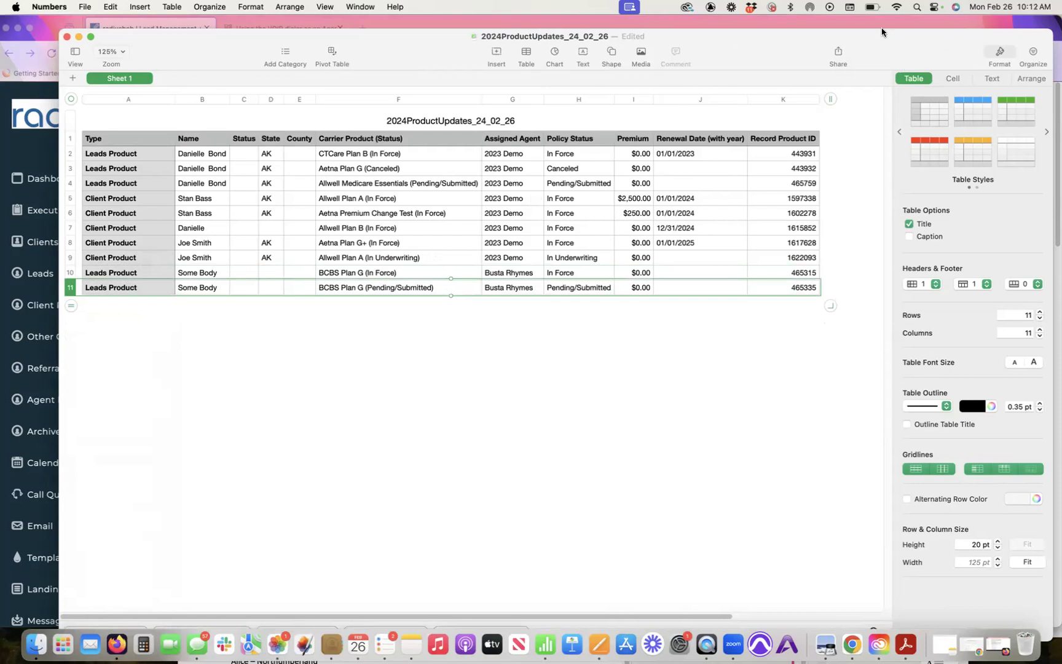
Step: Sort the table rows by Policy Status
left_click(1033, 55)
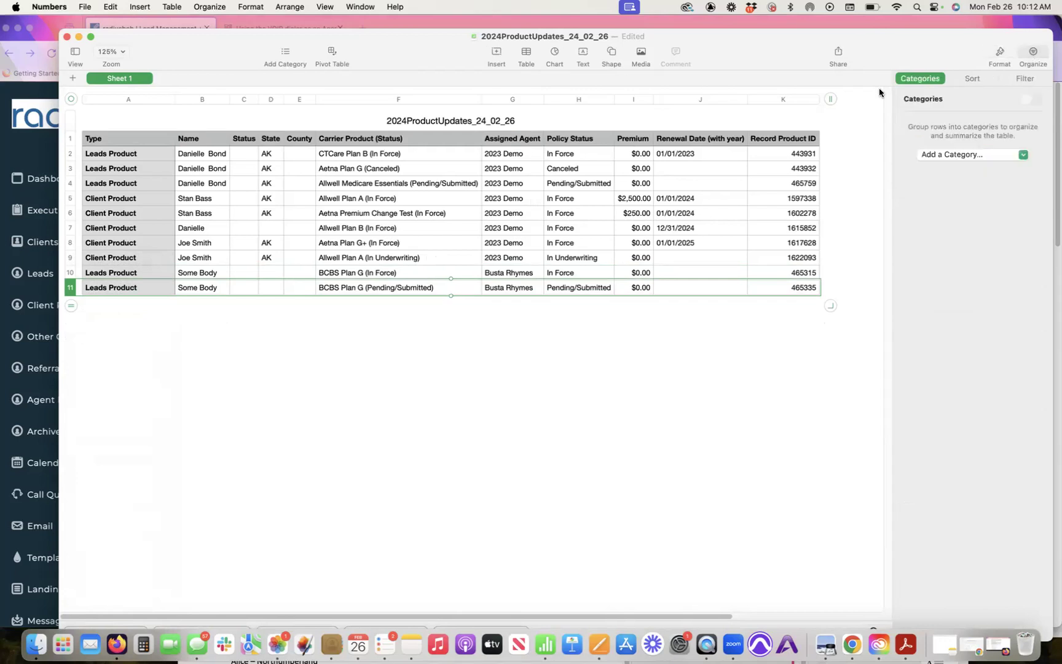
left_click(973, 79)
left_click(977, 173)
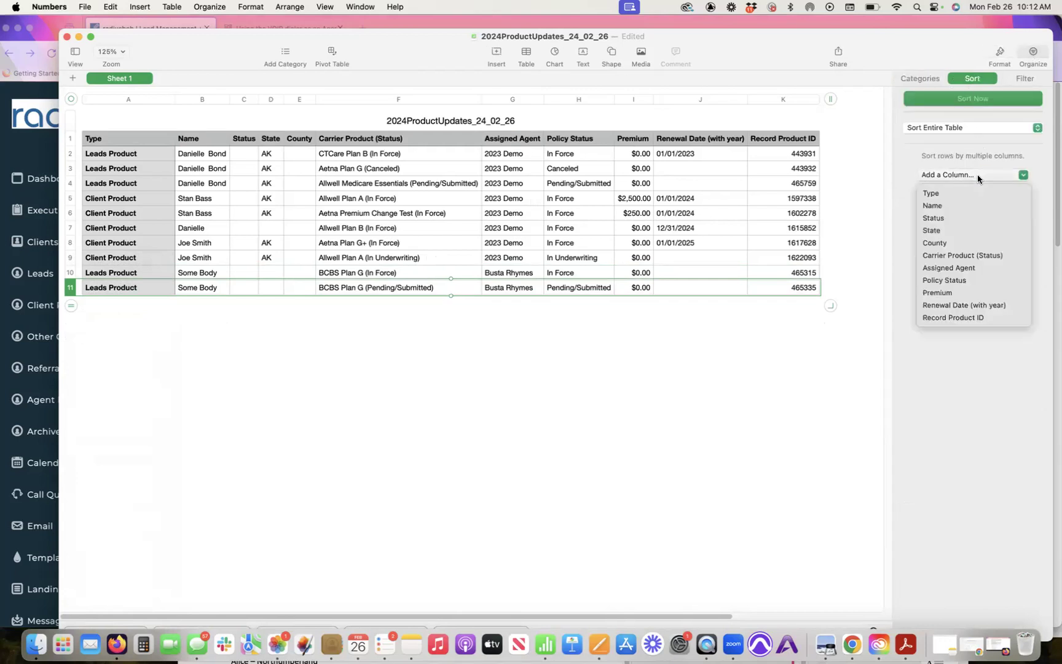
left_click(971, 280)
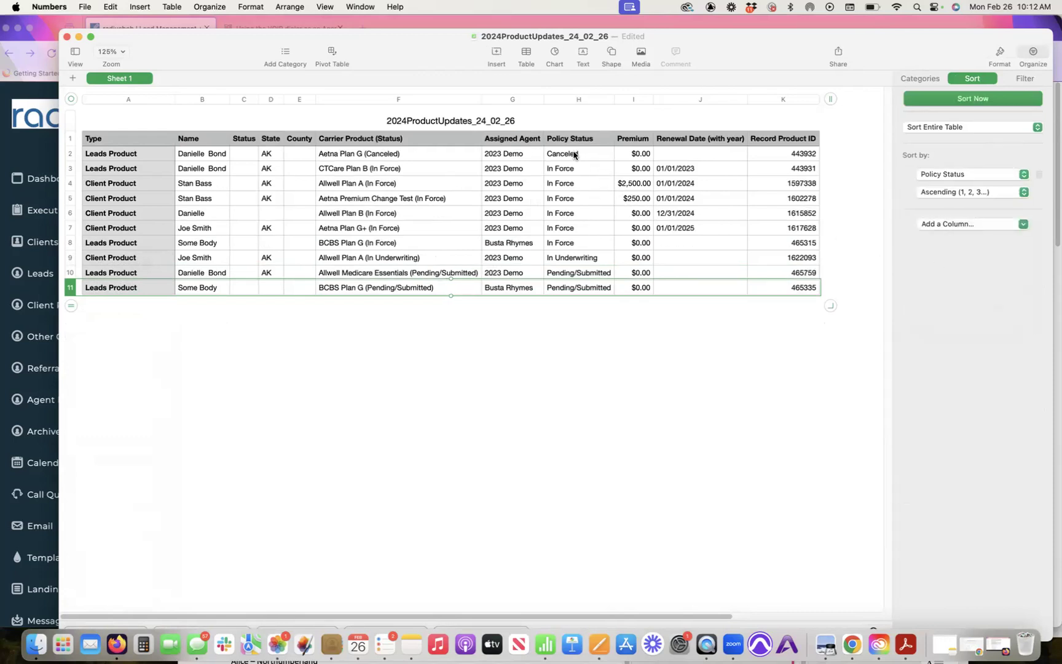
Step: Delete the canceled Aetna Plan G row
left_click(574, 154)
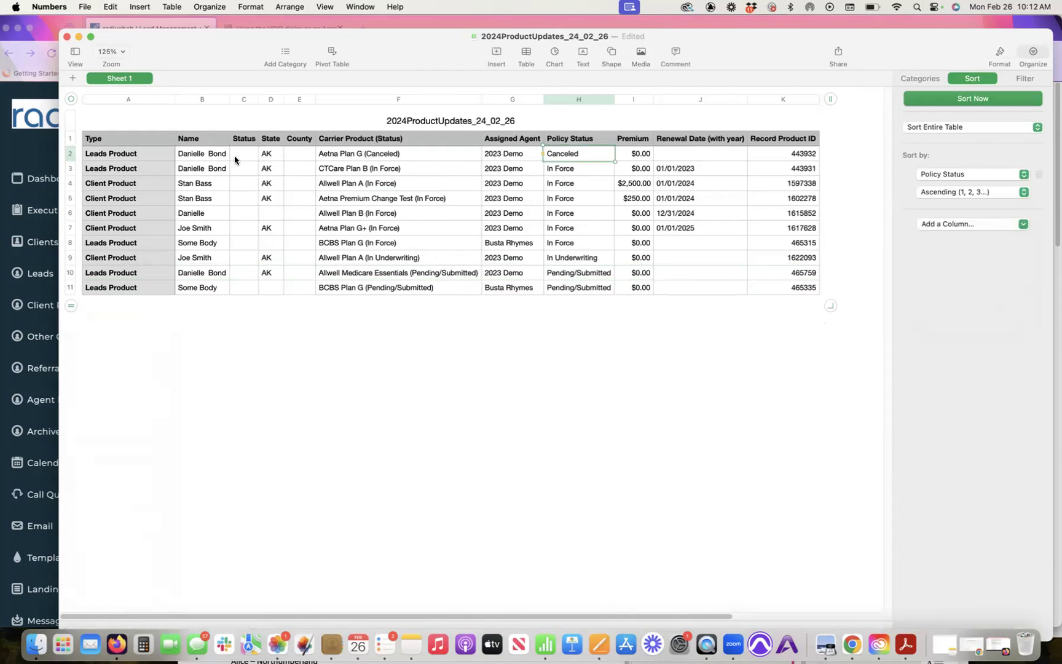
left_click(72, 154)
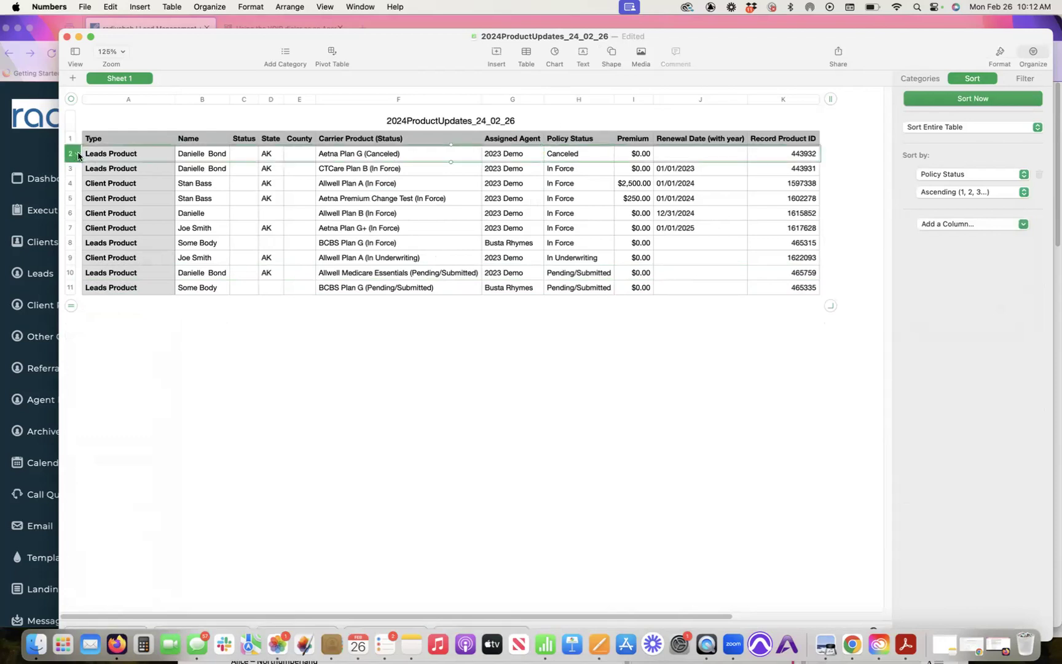
left_click(77, 154)
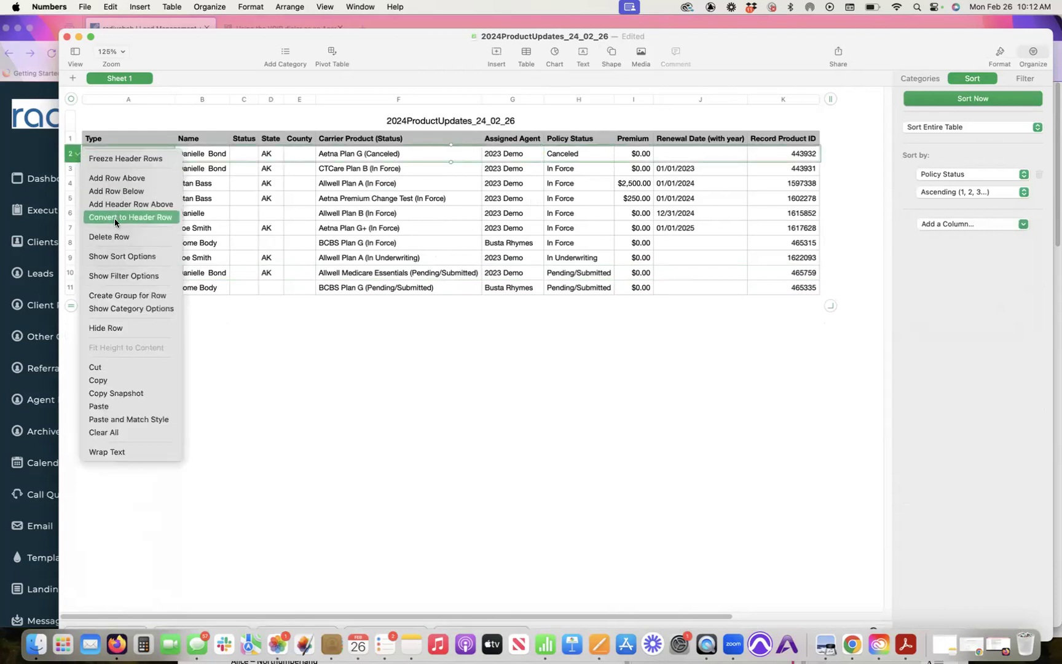
left_click(116, 237)
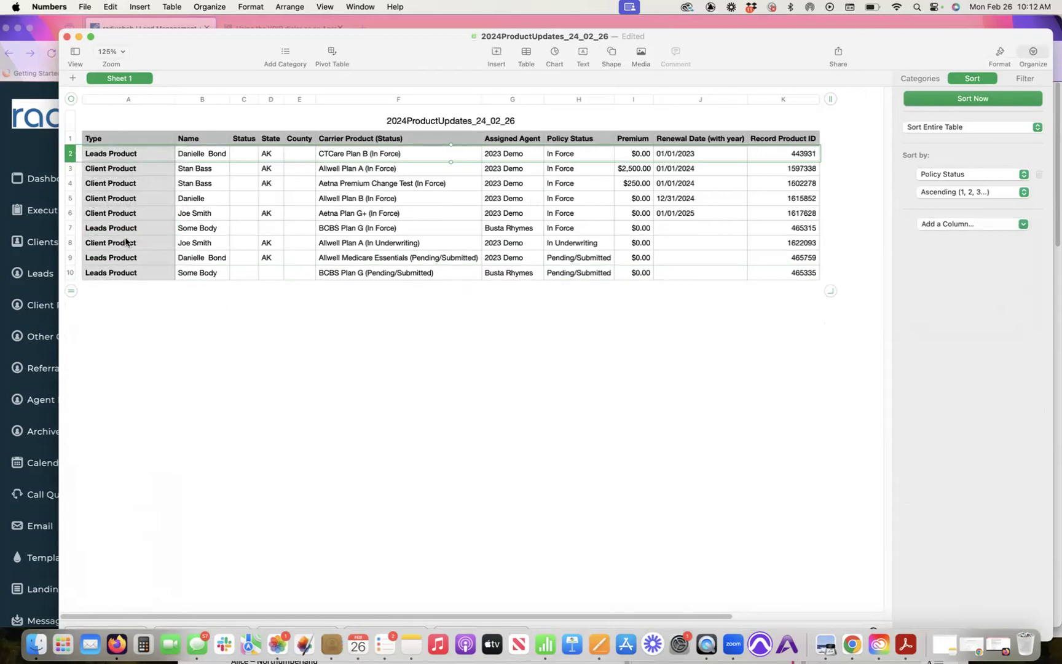
Step: Select the Policy Status cells in rows 8–10 to change them to In Force
left_click(582, 245)
left_click(589, 263)
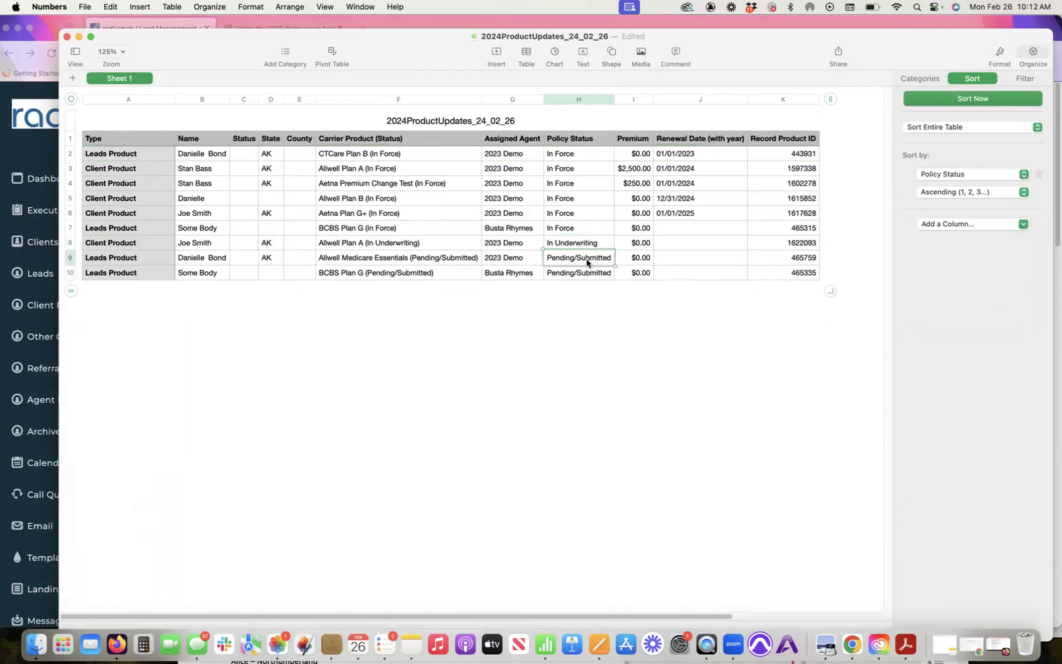
left_click(587, 277)
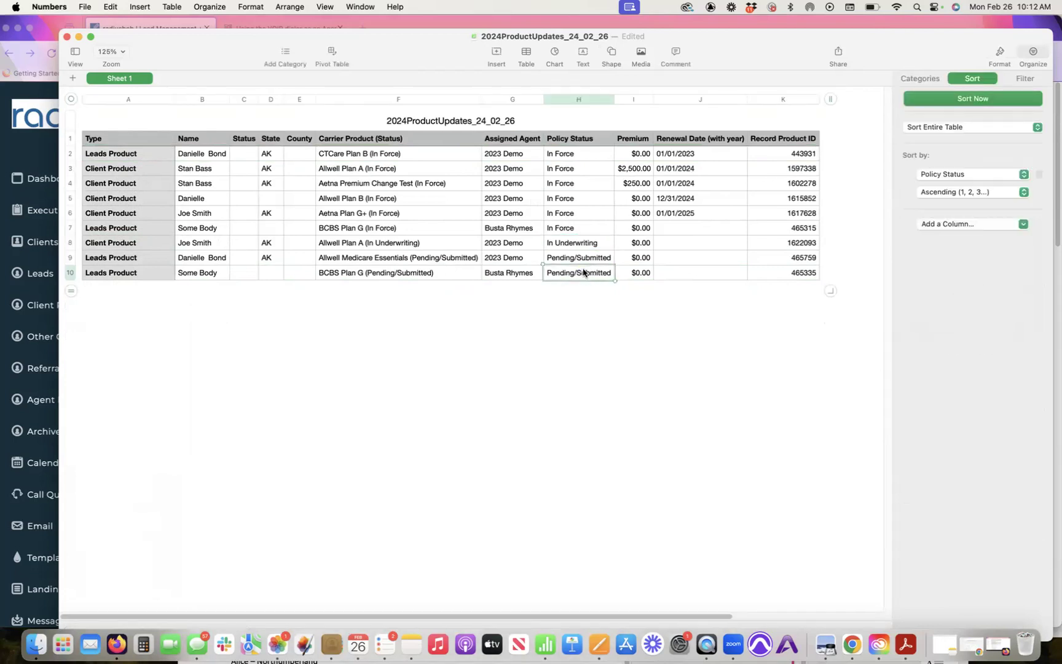
left_click(571, 230)
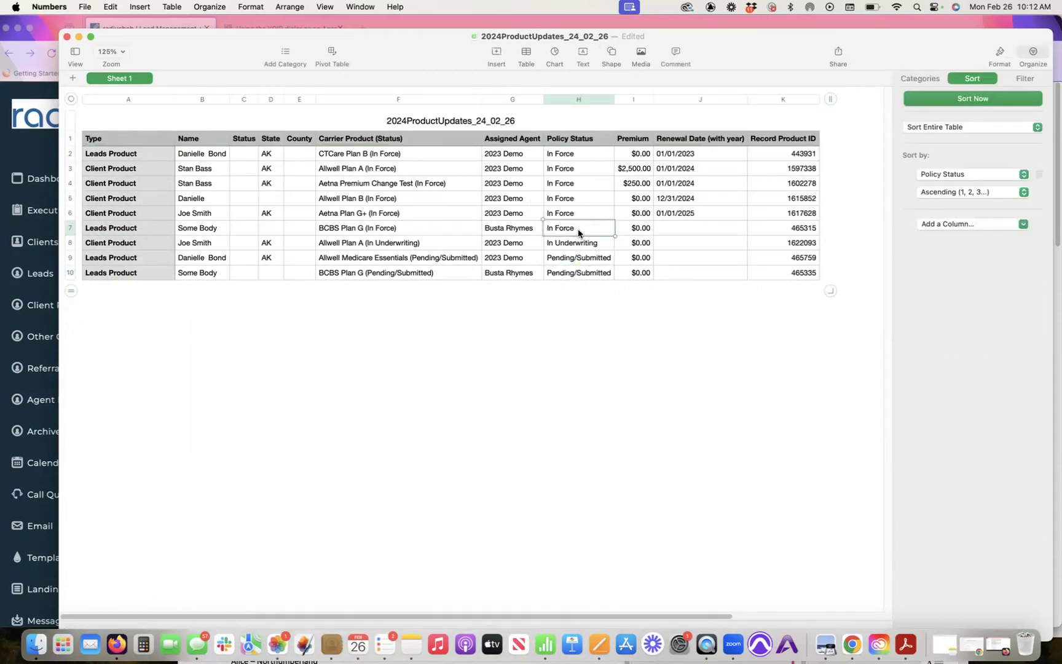
left_click(579, 246)
left_click(581, 276, "shift")
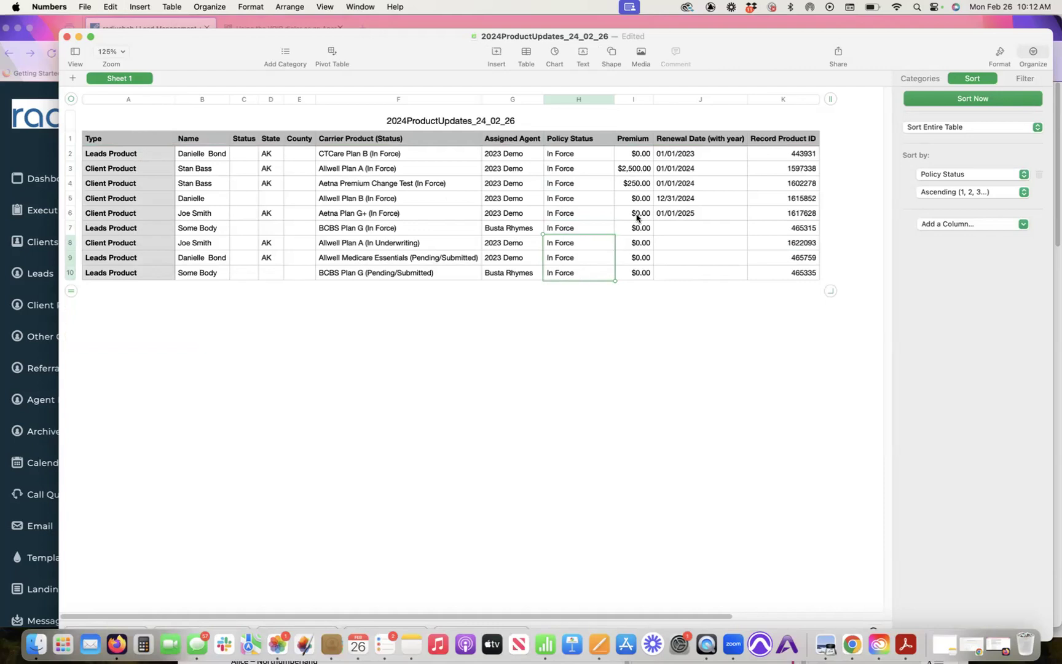
Step: Set the row 8 Allwell Plan A premium to $200.00
left_click(641, 245)
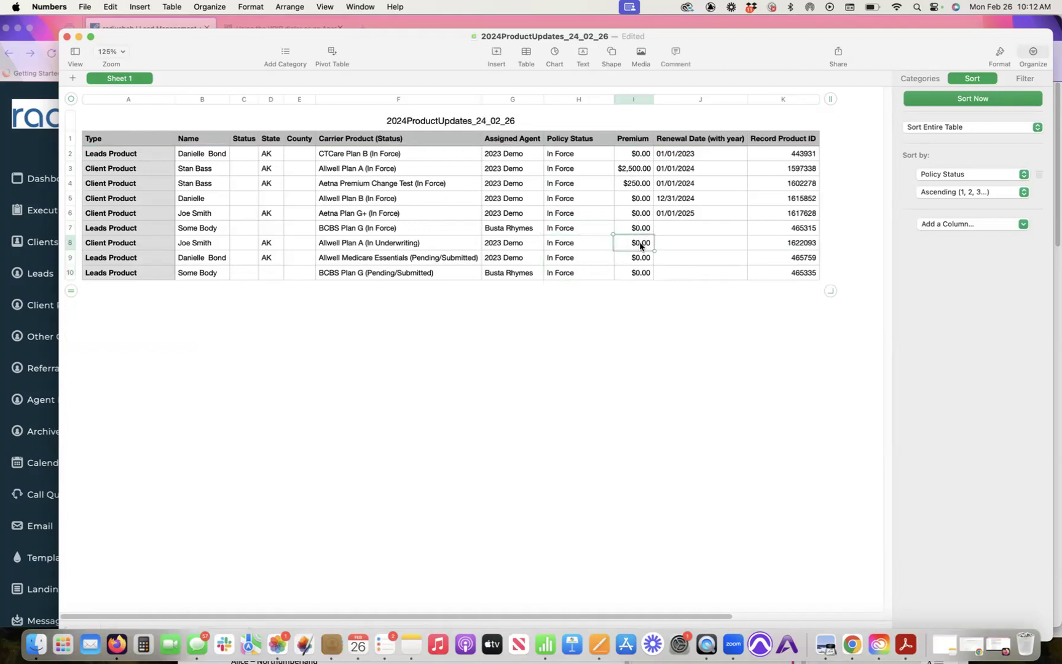
type("$")
key("BackSpace")
left_click(698, 213)
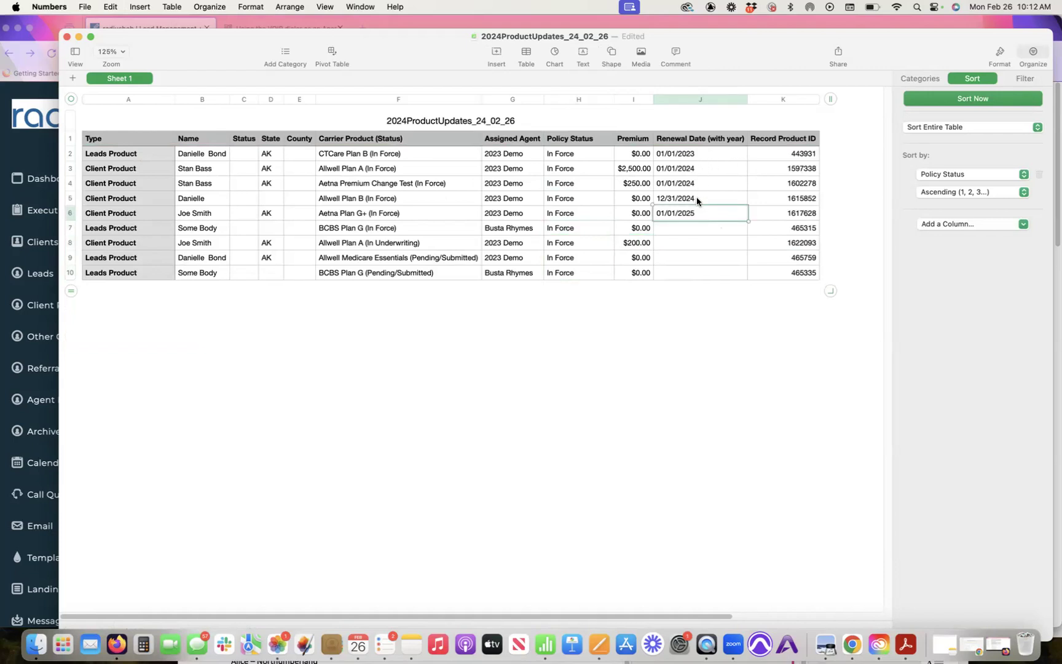
Step: Enter 01/01/2024 as J2's renewal date and copy it into J3 through J10
left_click(695, 152)
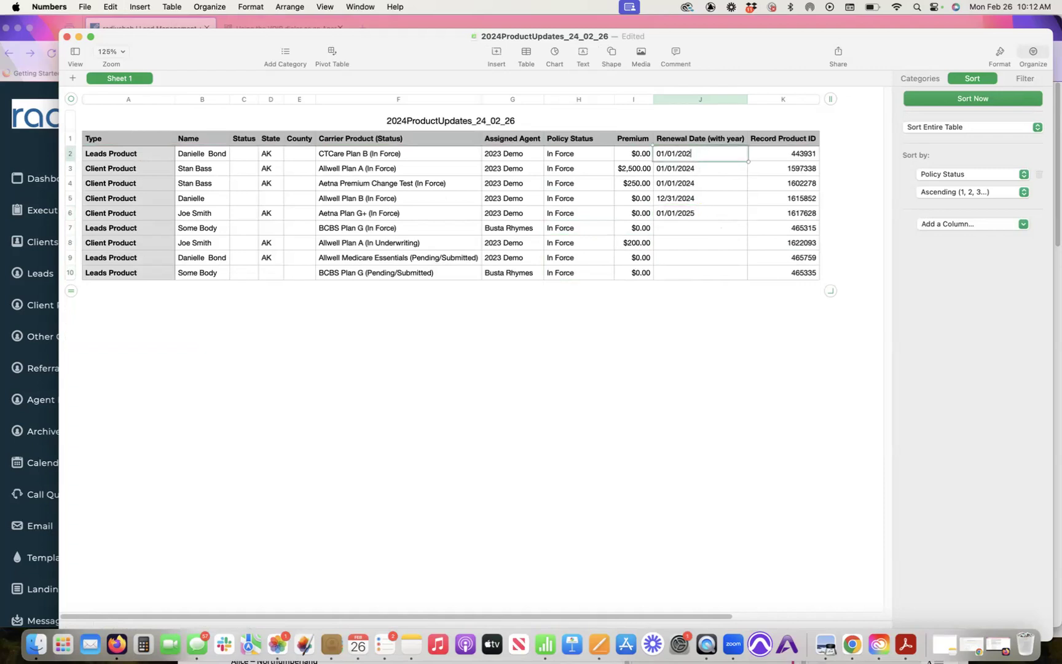
left_click_drag(698, 154, 642, 154)
left_click(694, 171)
left_click(736, 157)
left_click_drag(747, 161, 755, 349)
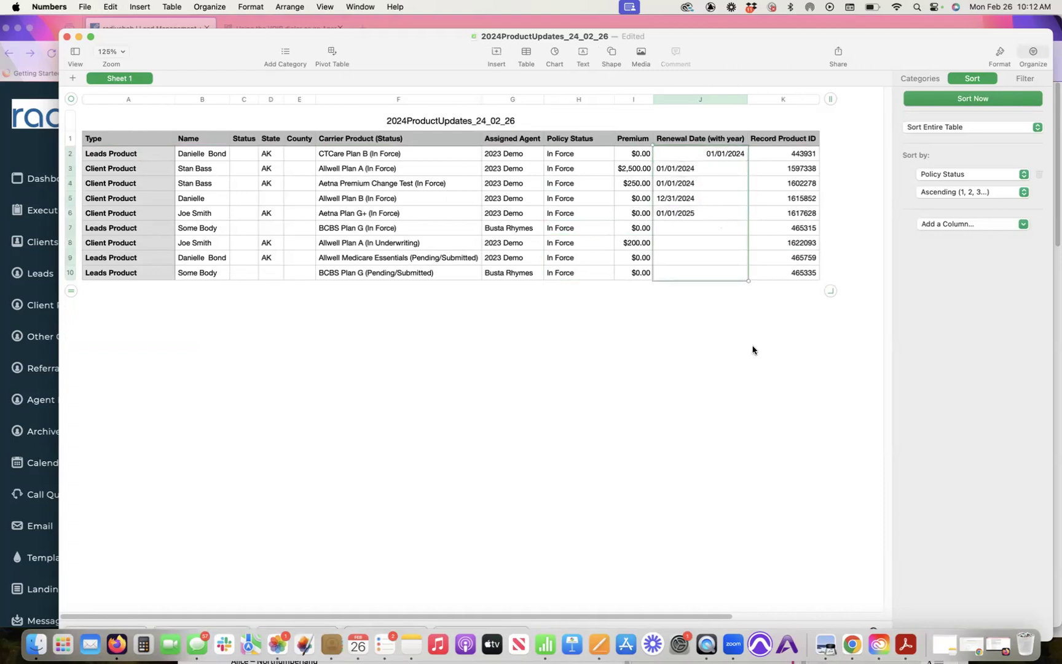
left_click(724, 155)
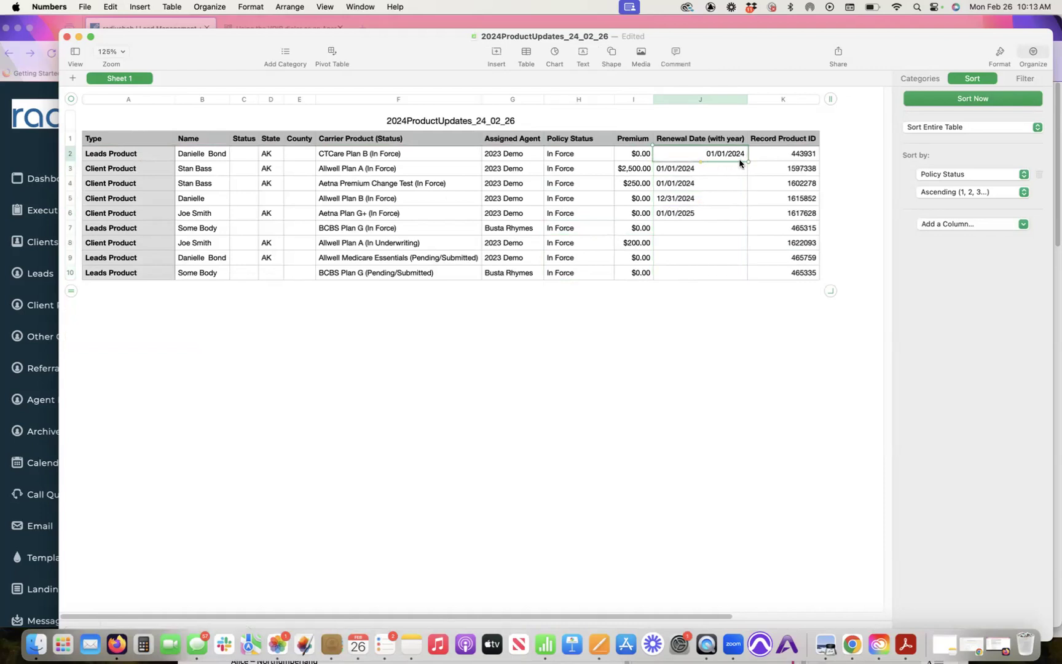
left_click_drag(700, 161, 703, 184)
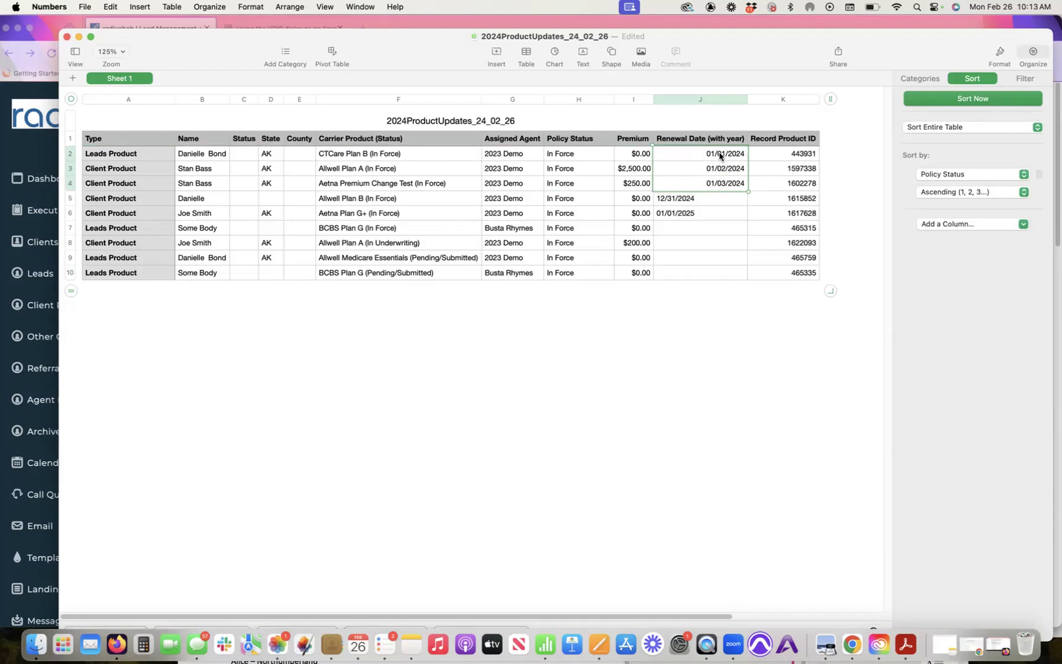
left_click(713, 169)
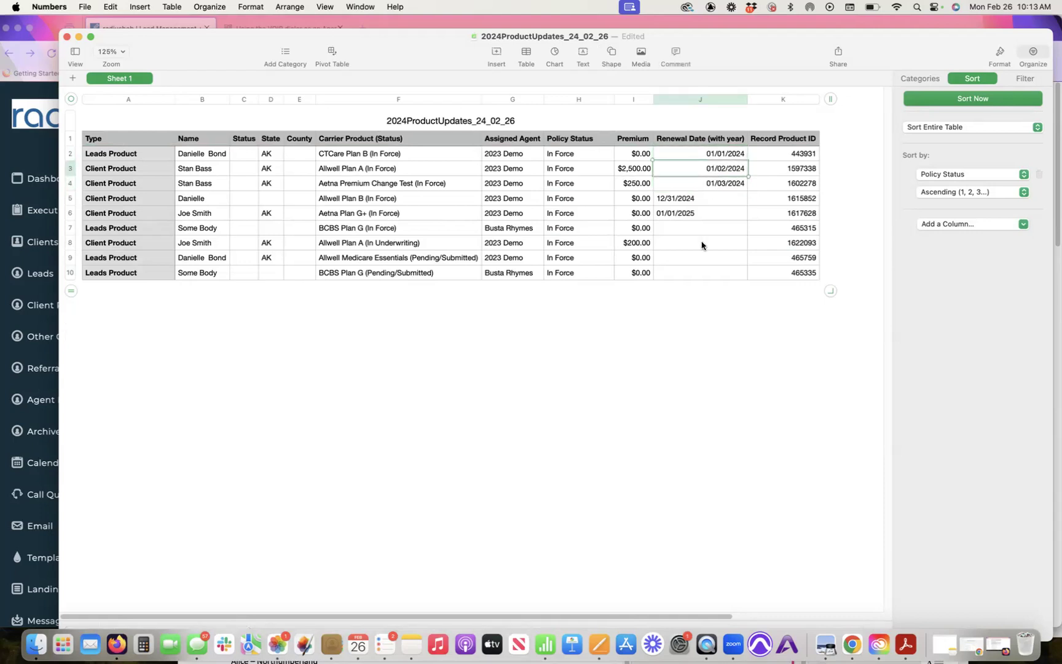
left_click(701, 274, "shift")
type("01/01/2024 01/01/2024 01/01/2024 01/01/2024 01/01/2024 01/01/2024 01/01/2024 01/01/2024")
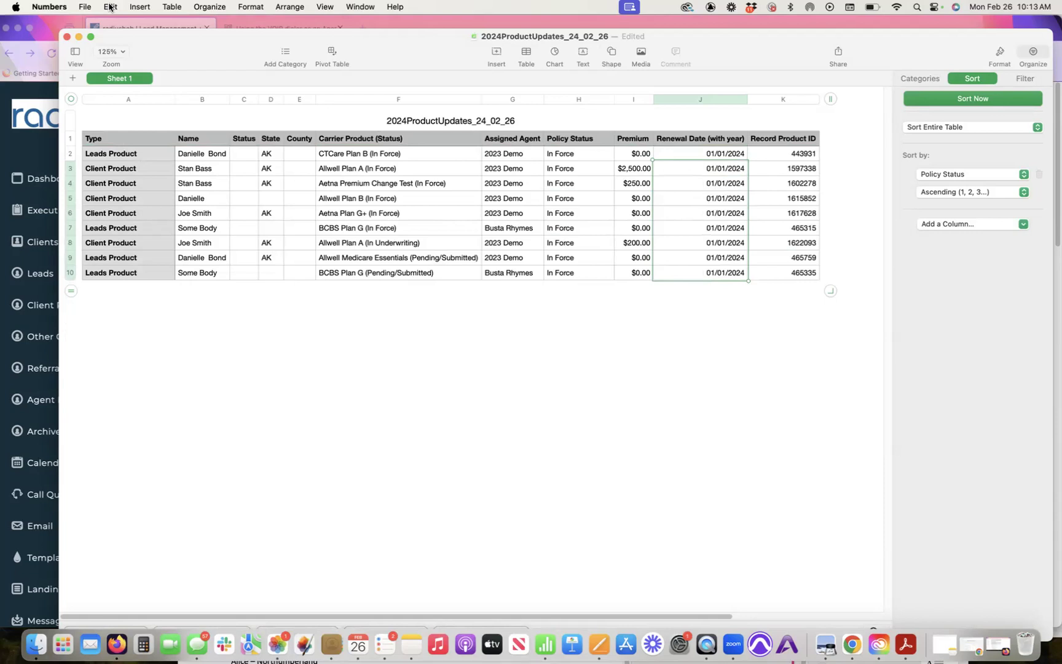
left_click(110, 7)
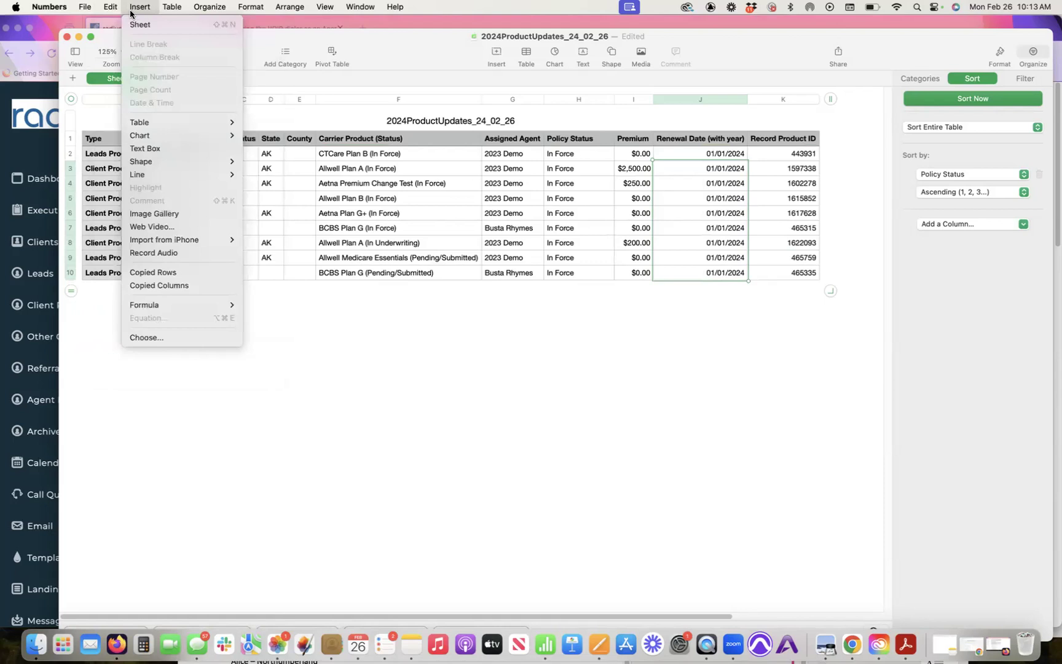
mouse_move(82, 6)
mouse_move(104, 140)
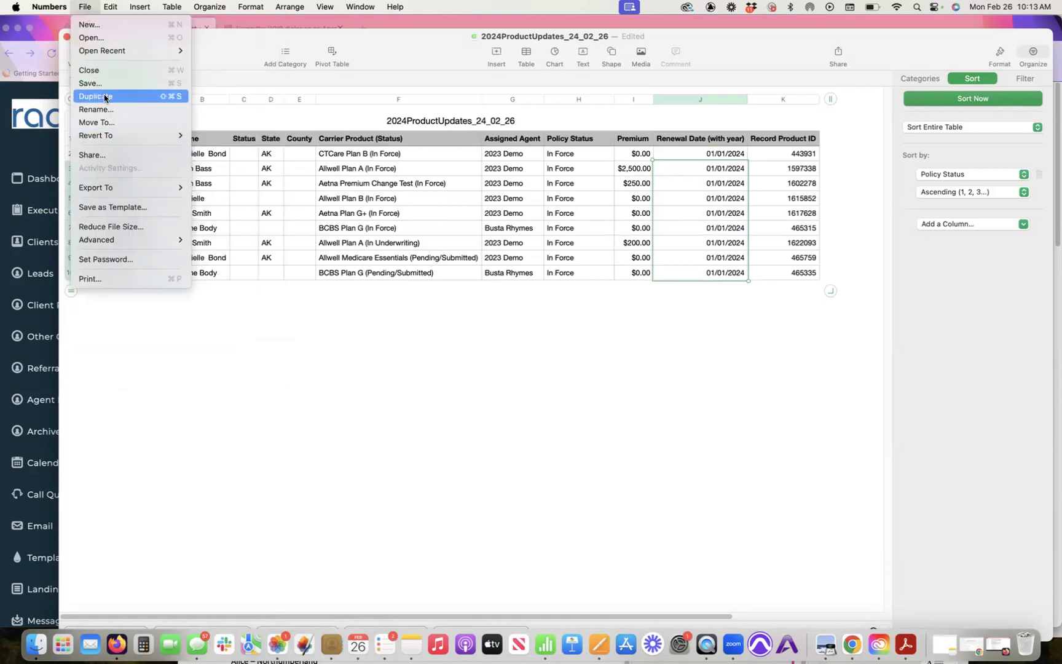
Step: Export the table to the Desktop as CSV file 2024ProductUpdates_24_02_26
mouse_move(117, 187)
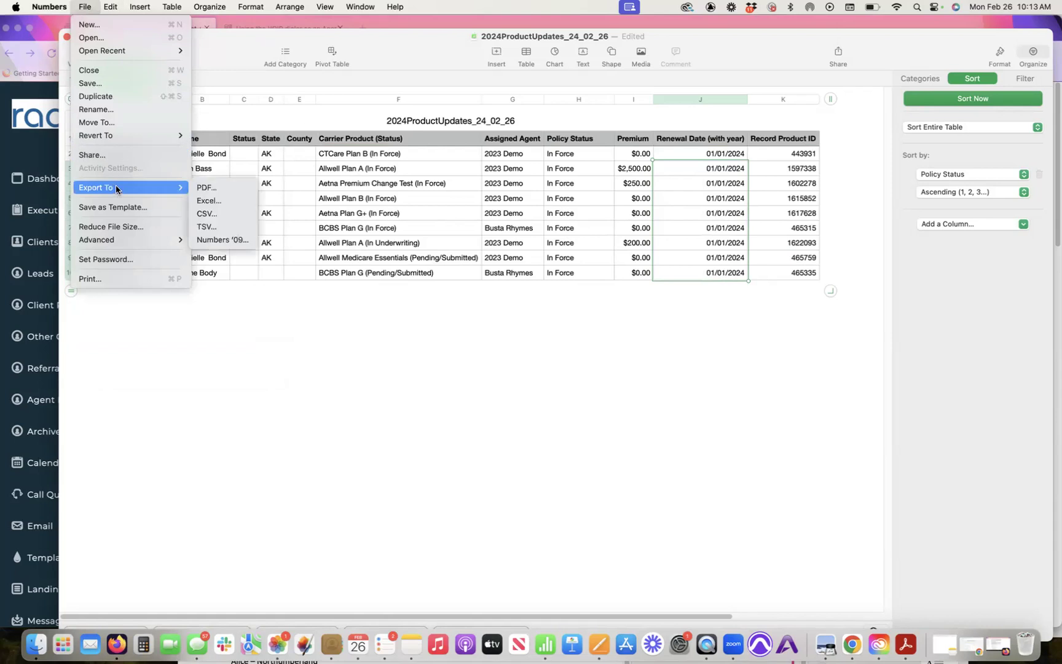
left_click(220, 214)
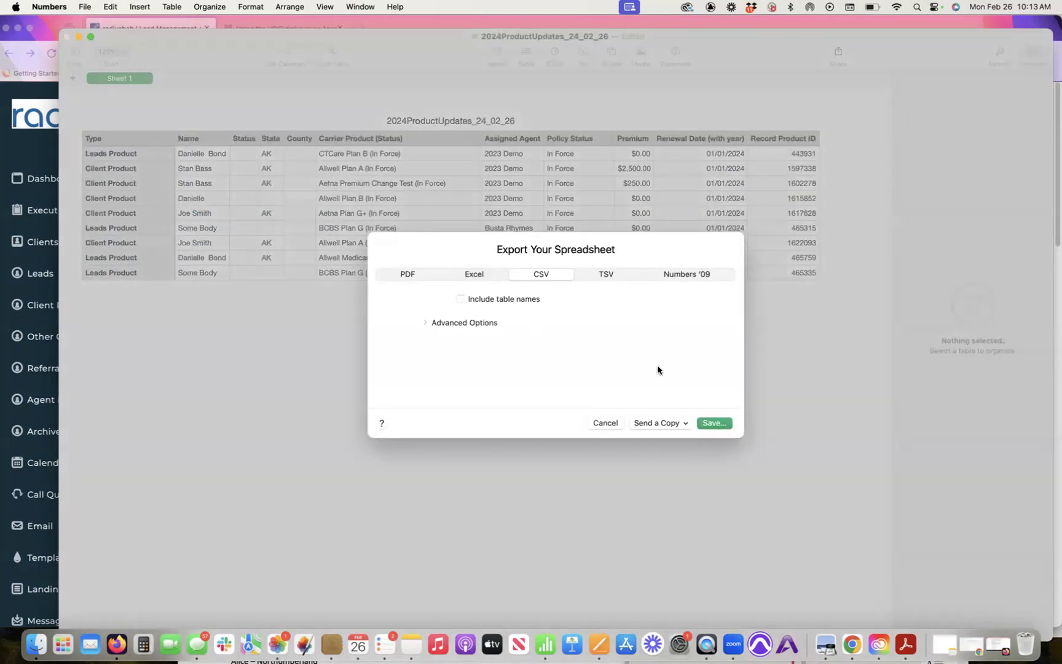
left_click(713, 424)
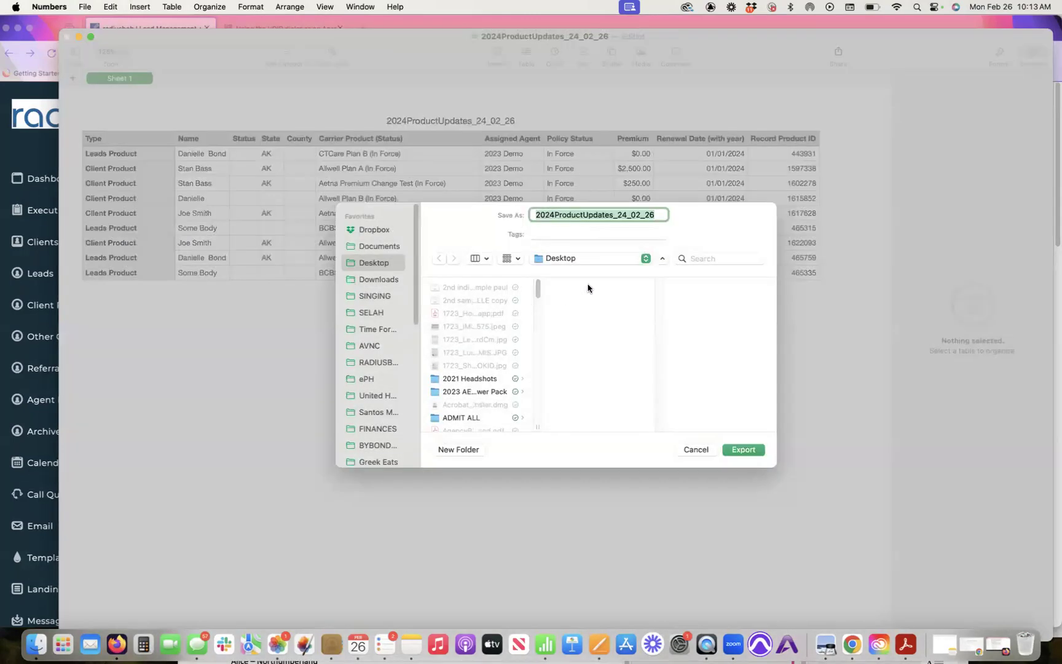
left_click(750, 451)
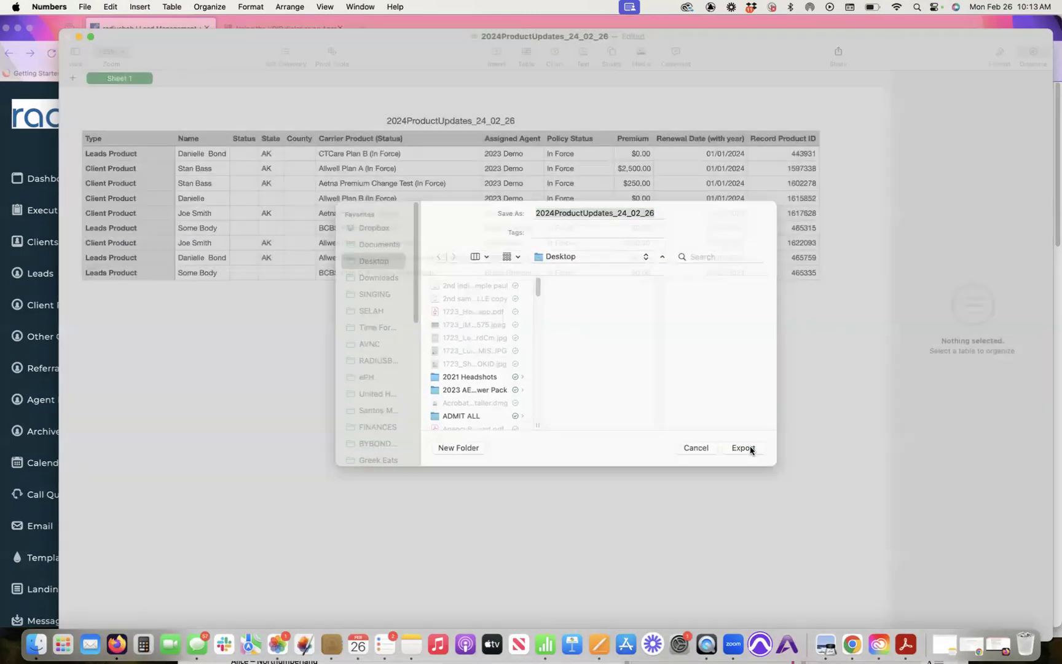
left_click(35, 207)
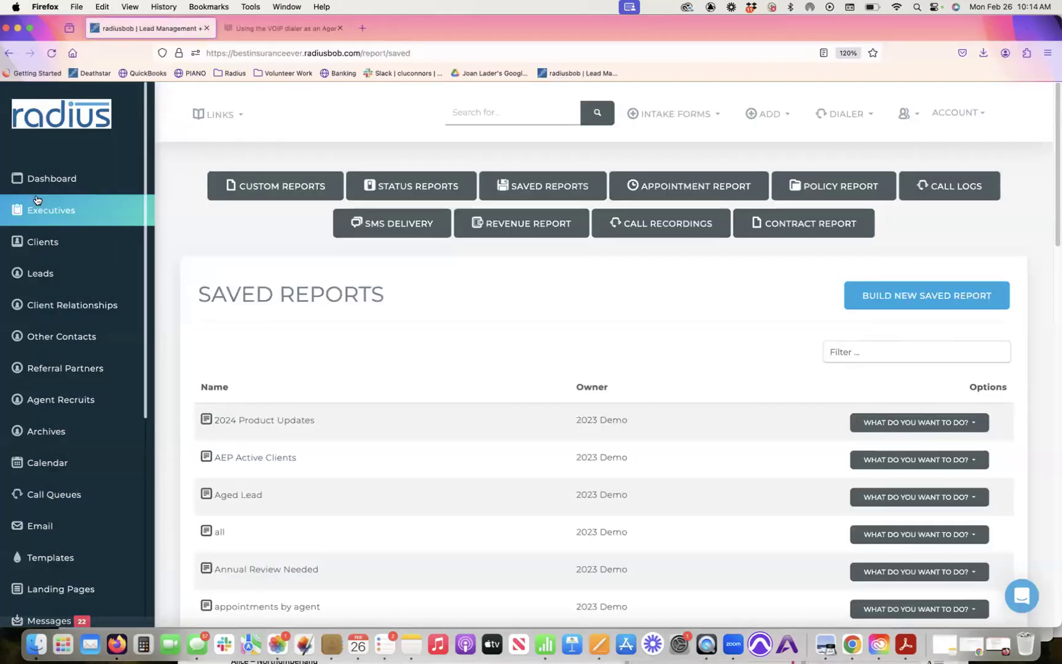
Step: Go from Clients to Import Clients and show the instructions for updating existing client policies
left_click(75, 242)
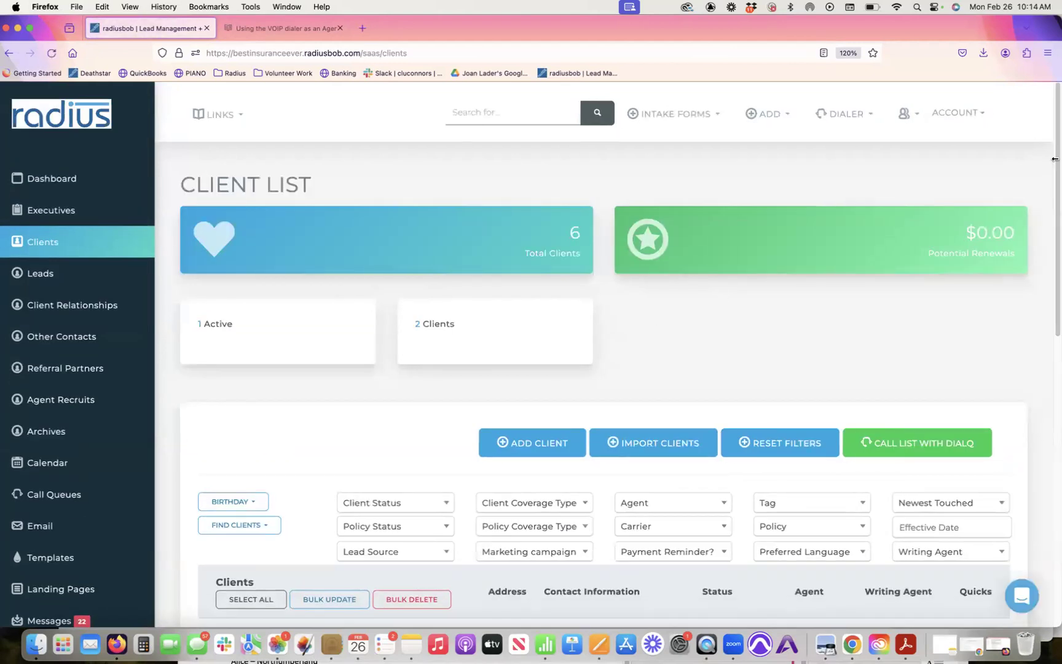
scroll(1054, 178, "down", 1)
scroll(1054, 181, "down", 5)
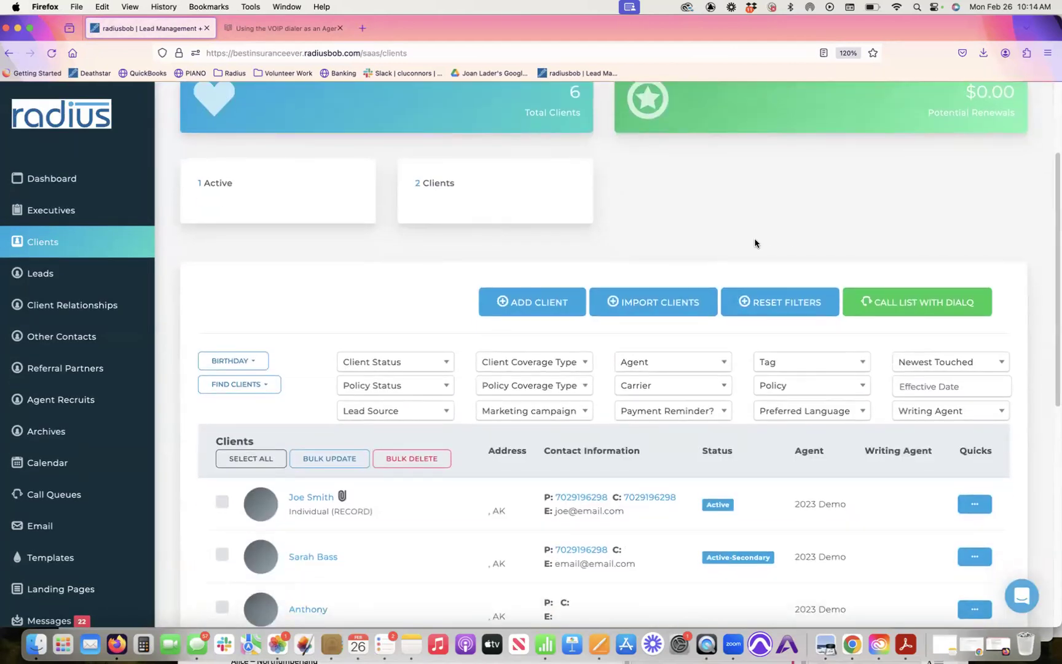
left_click(674, 303)
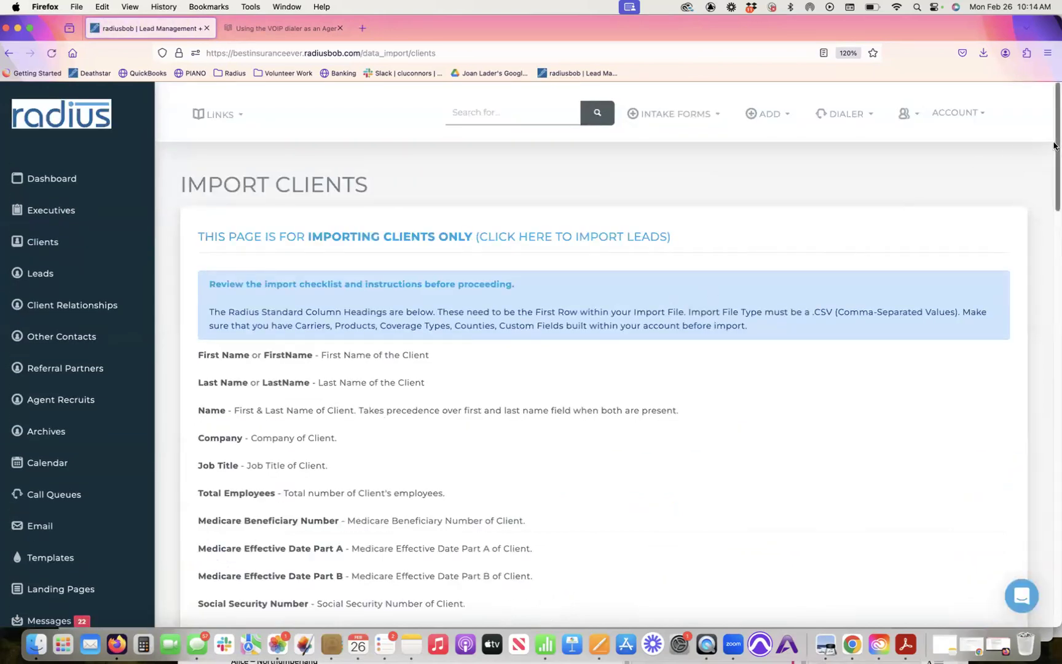
left_click_drag(1054, 143, 1022, 476)
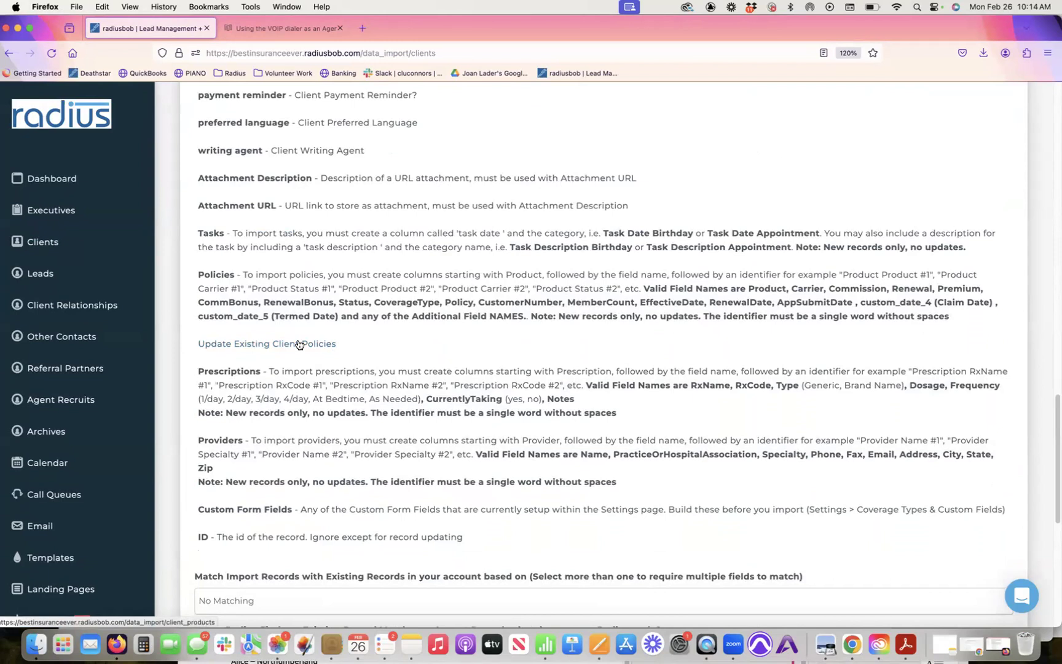
left_click(298, 344)
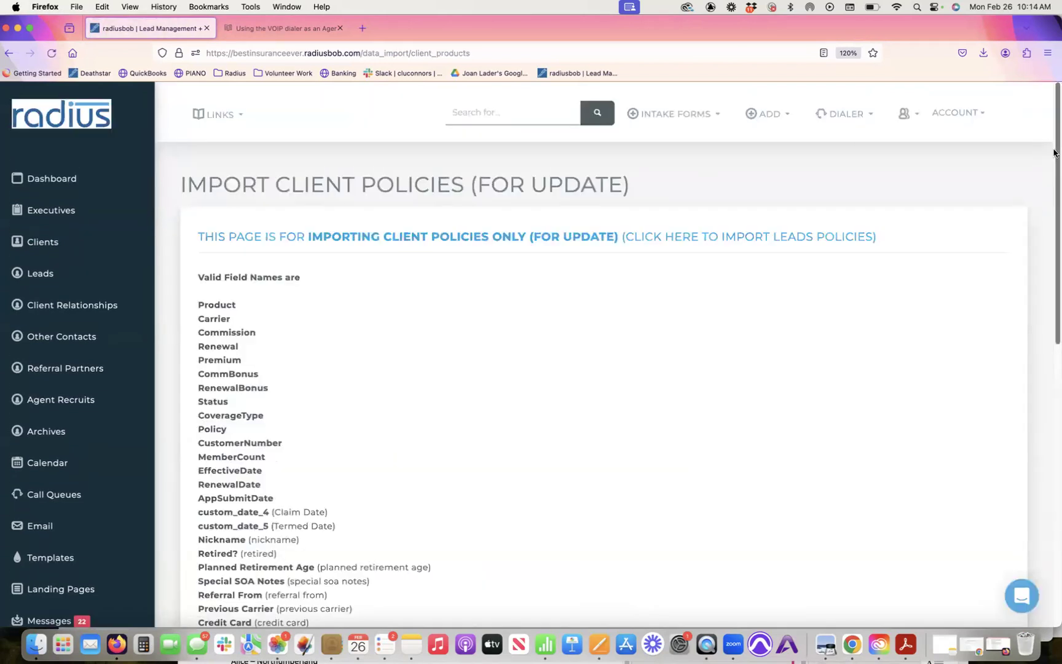
left_click_drag(1054, 153, 1043, 226)
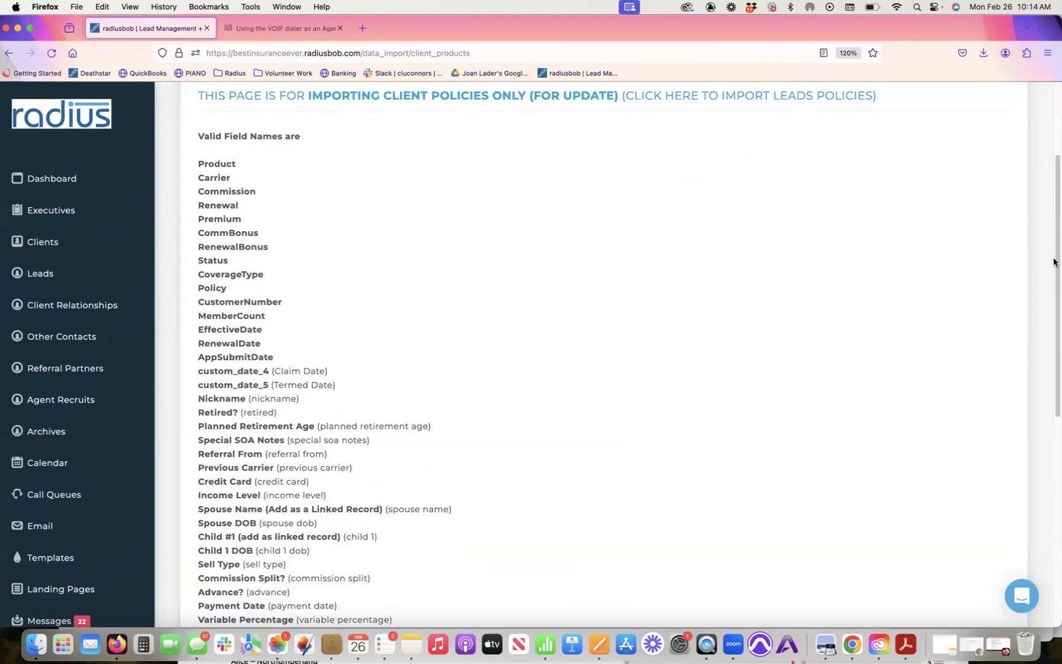
scroll(1031, 360, "down", 5)
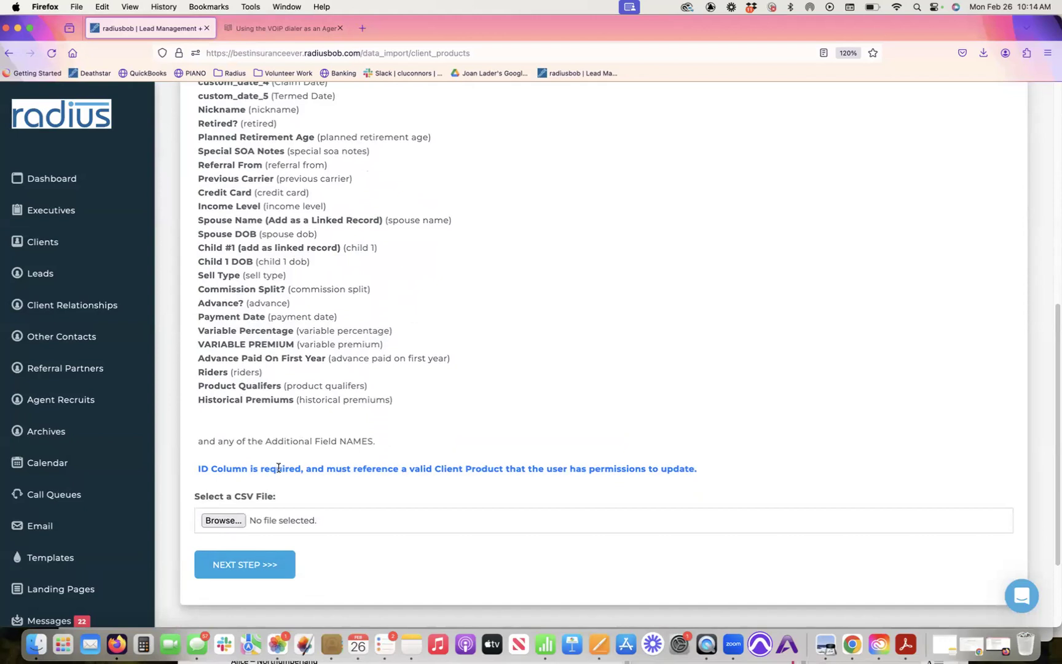
Step: Choose 2024ProductUpdates_24_02_26.csv as the import file and advance to header mapping
left_click(224, 521)
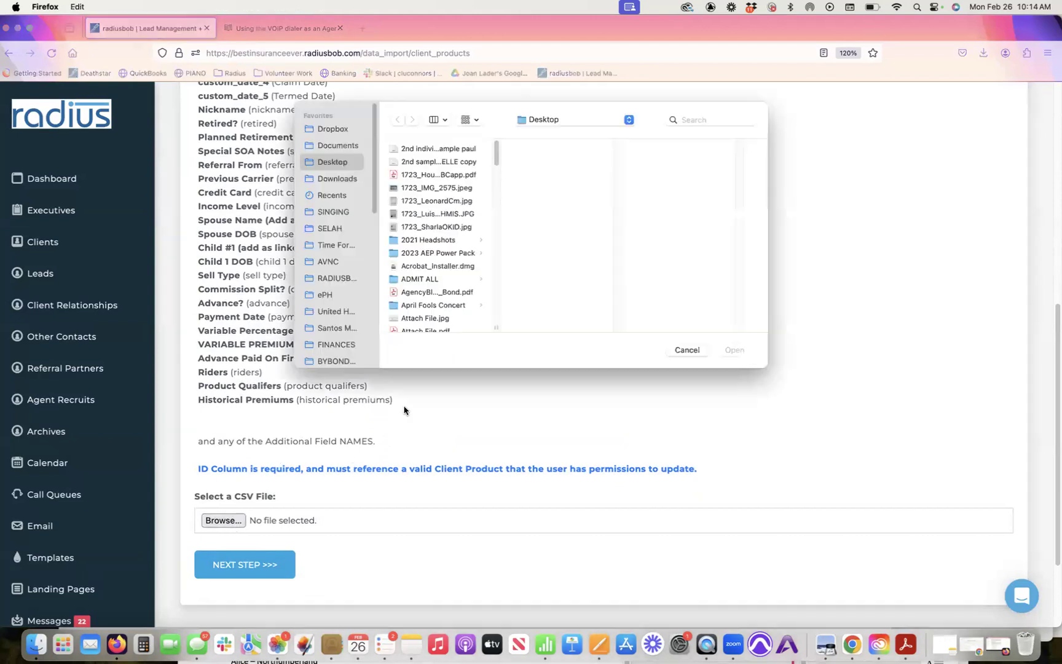
left_click(741, 120)
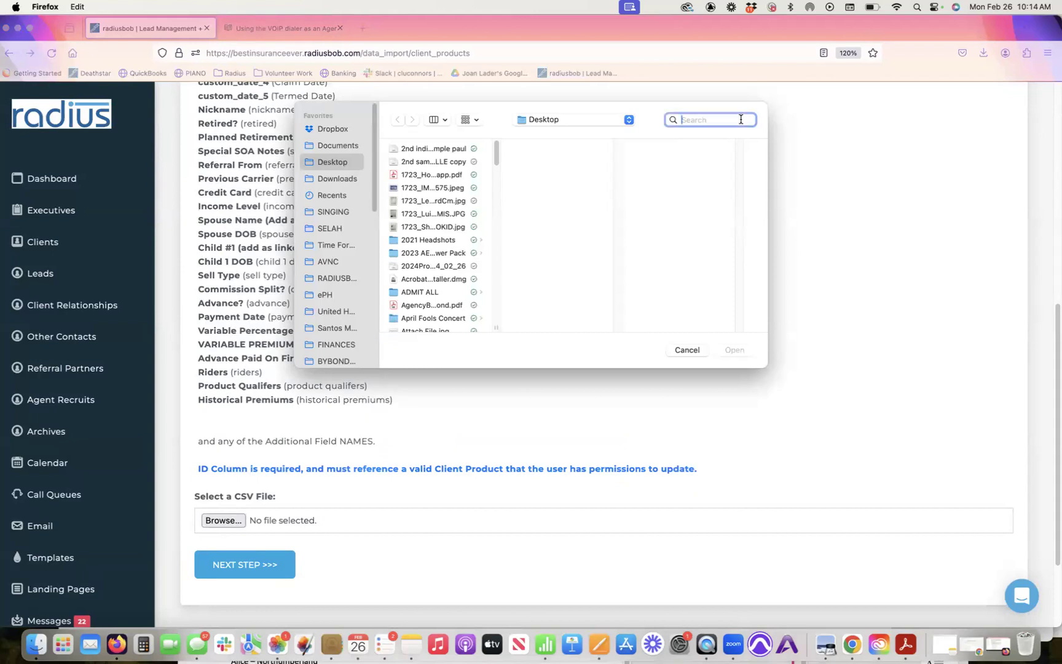
type("2024")
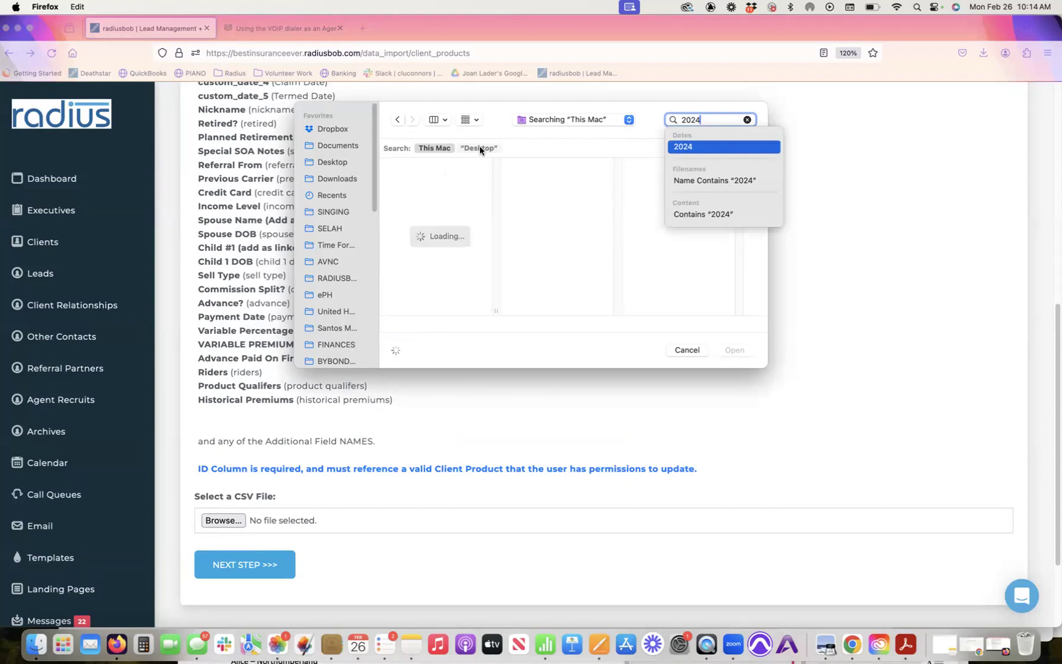
type("Prod")
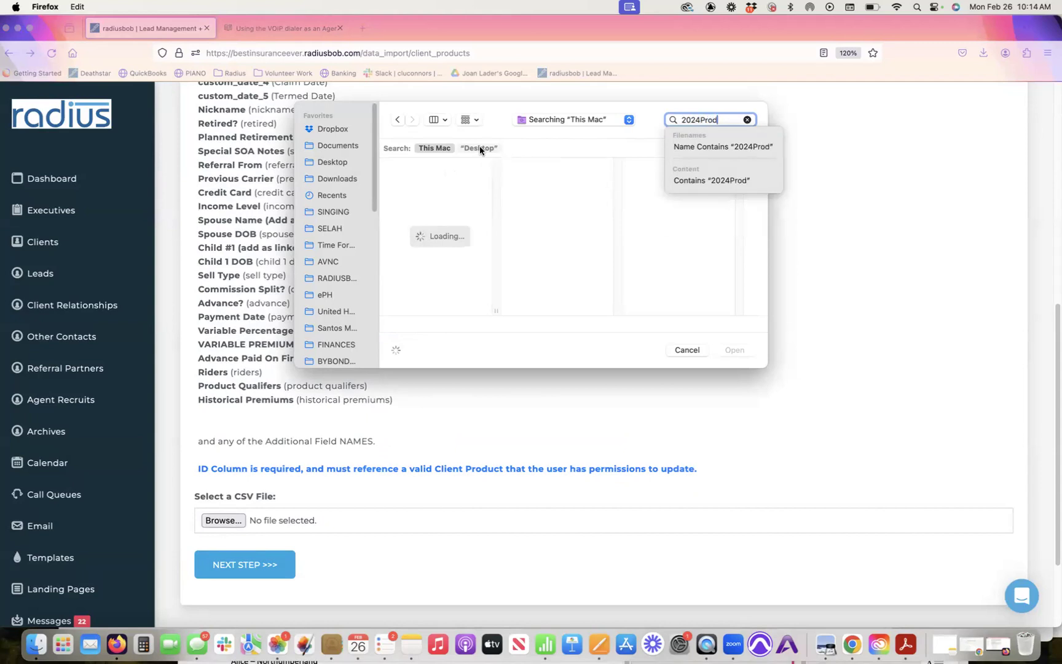
type("uct")
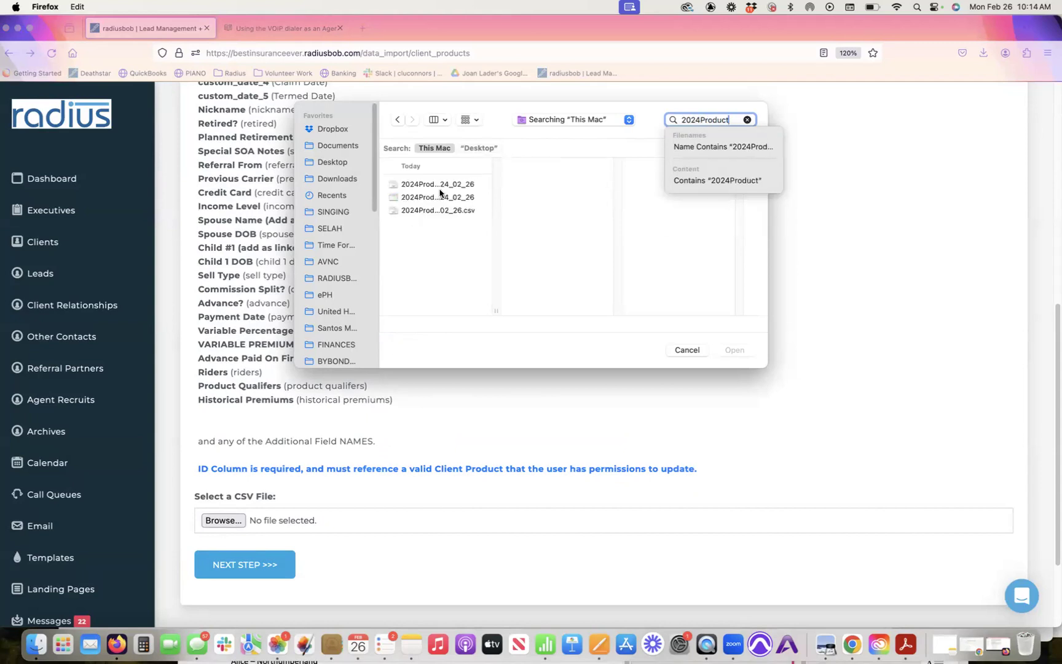
left_click(440, 187)
left_click(446, 210)
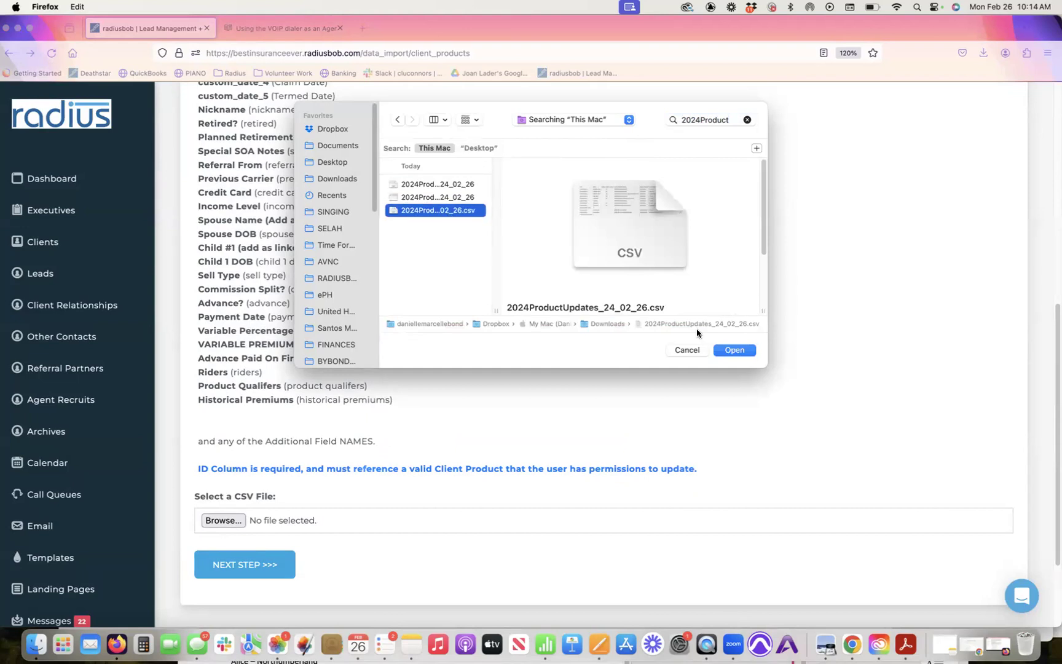
left_click(733, 351)
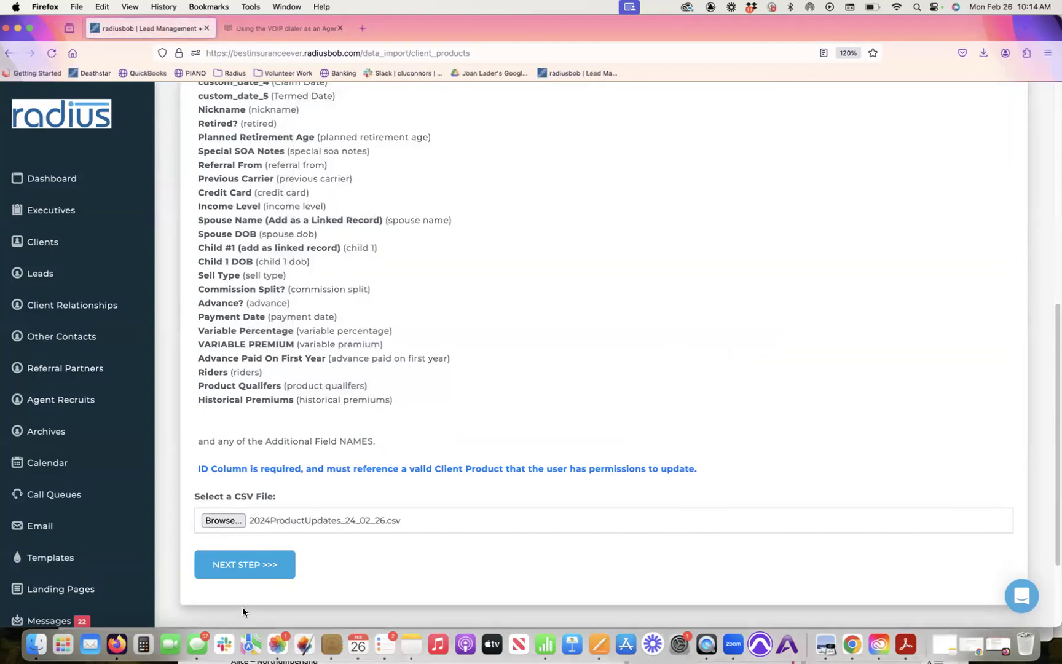
left_click(246, 564)
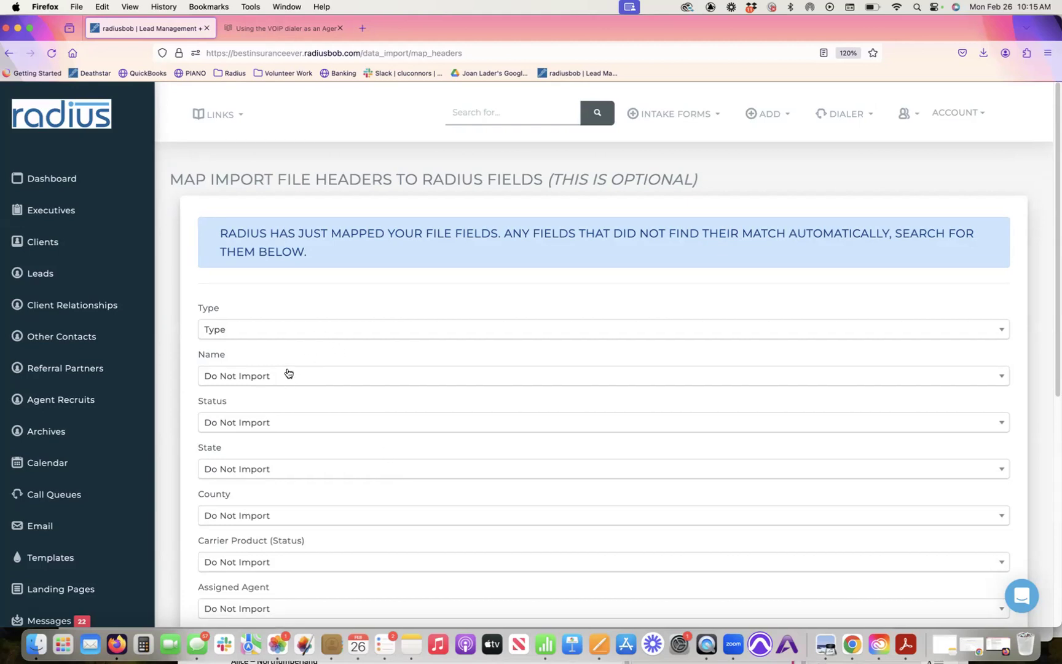
Step: Leave Carrier Product (Status) unmapped and map Policy Status to Product Status
scroll(1047, 222, "down", 4)
scroll(1037, 269, "down", 4)
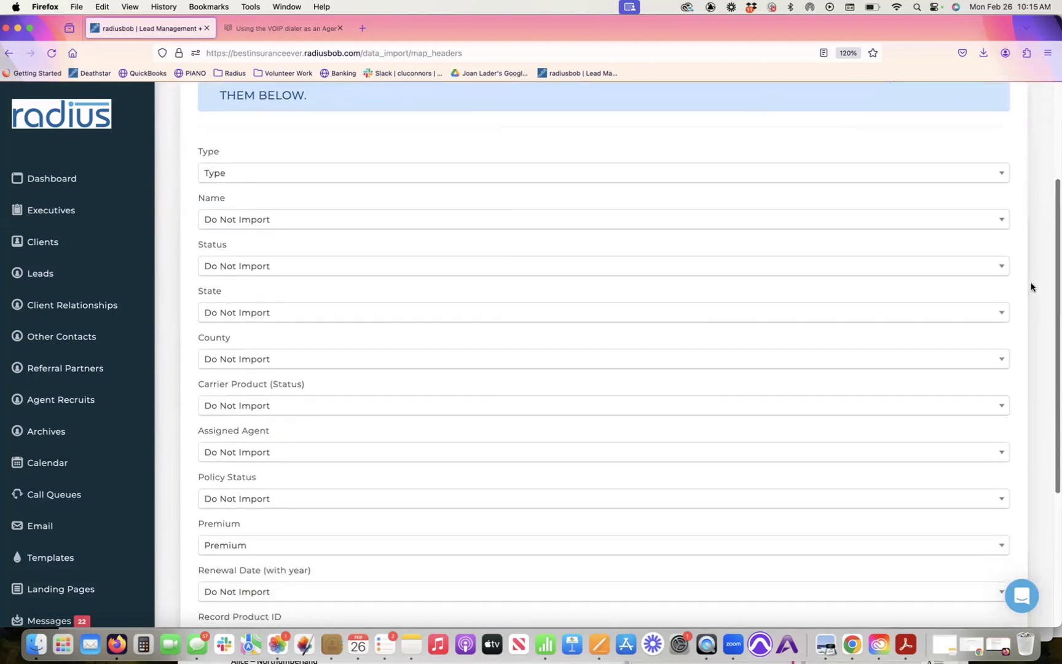
scroll(1012, 328, "down", 1)
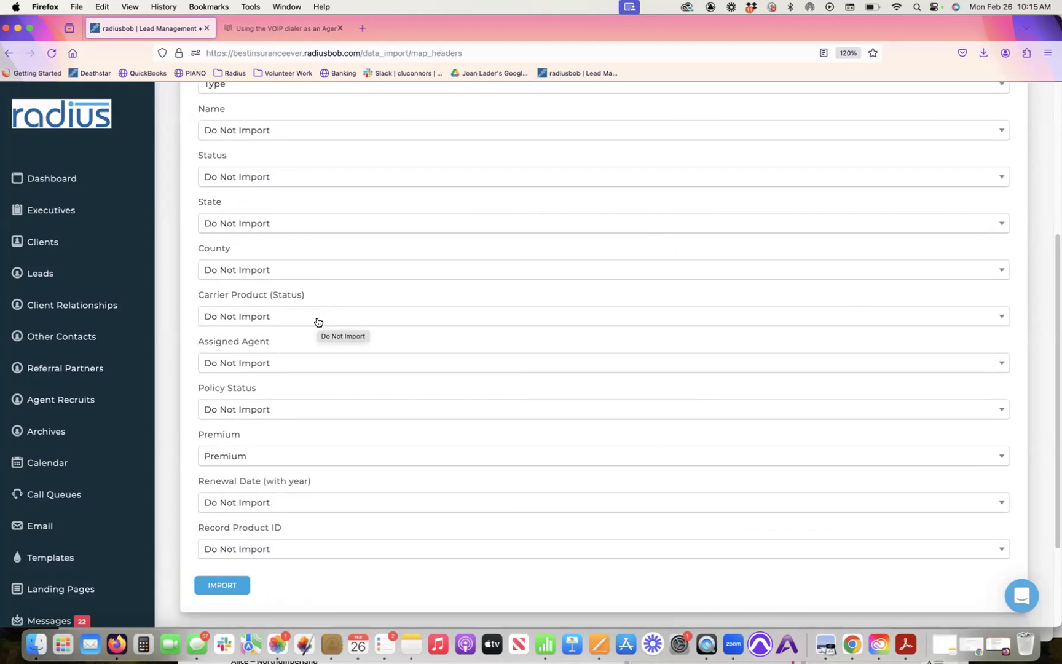
left_click(318, 322)
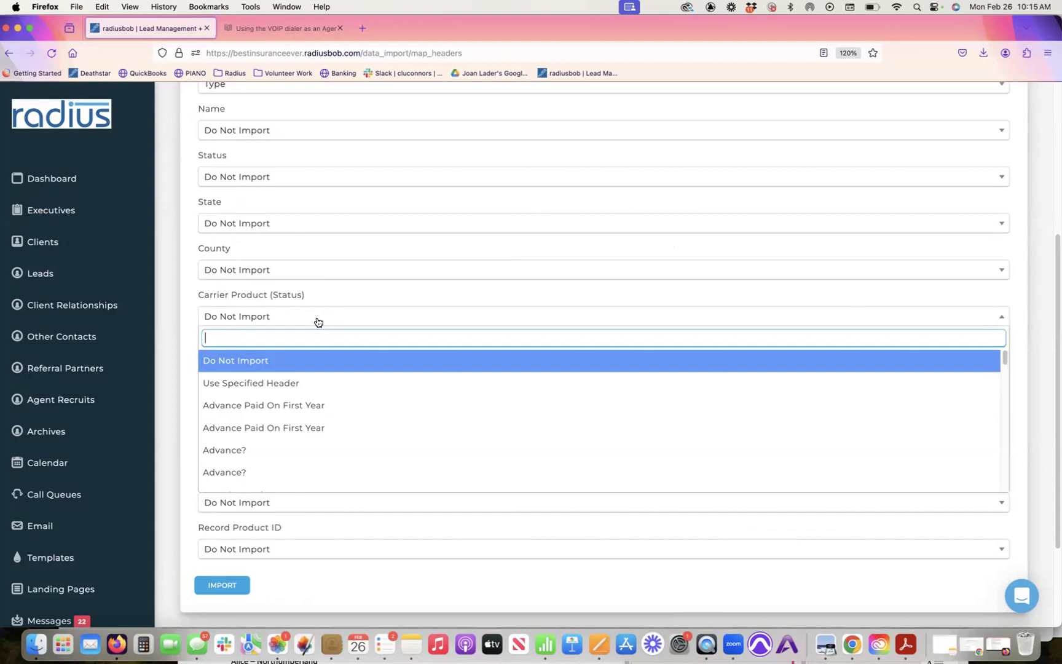
left_click(333, 291)
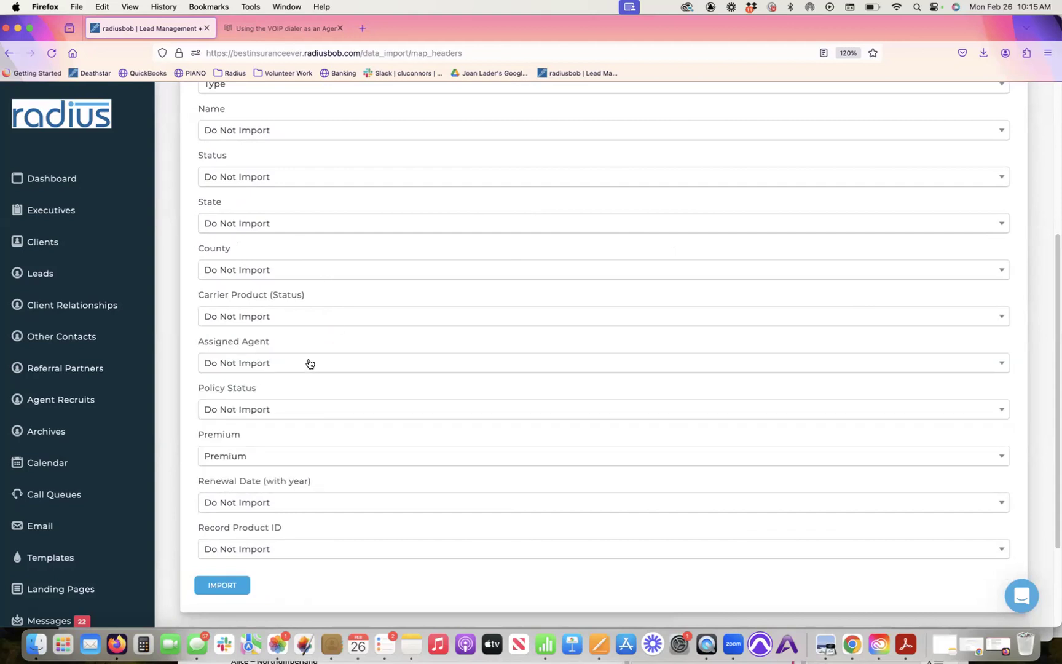
left_click(298, 415)
type("produc")
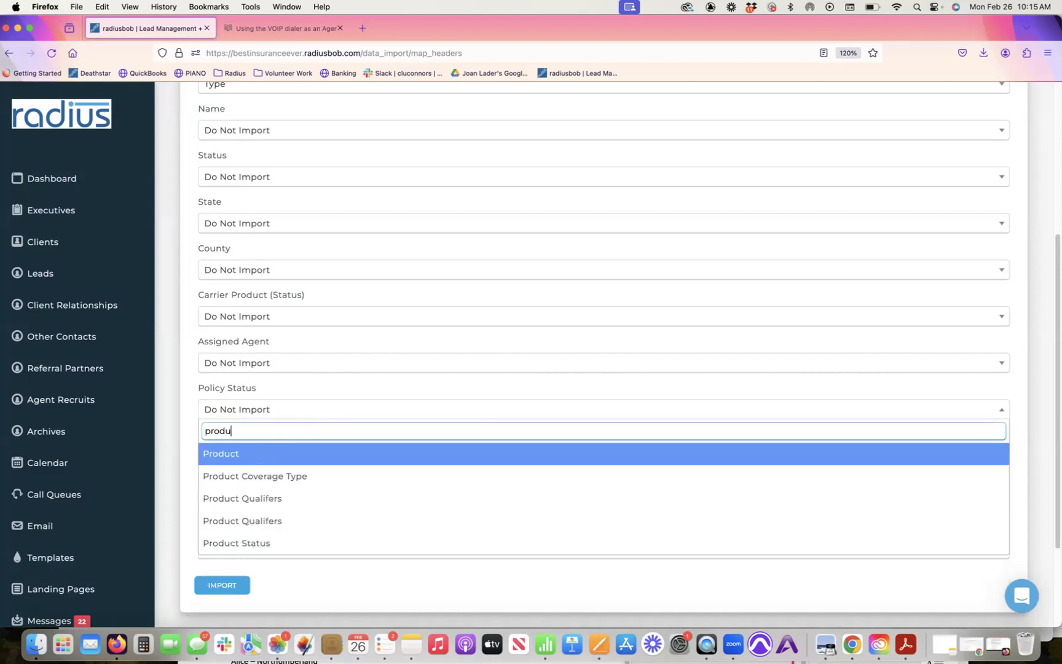
left_click(262, 546)
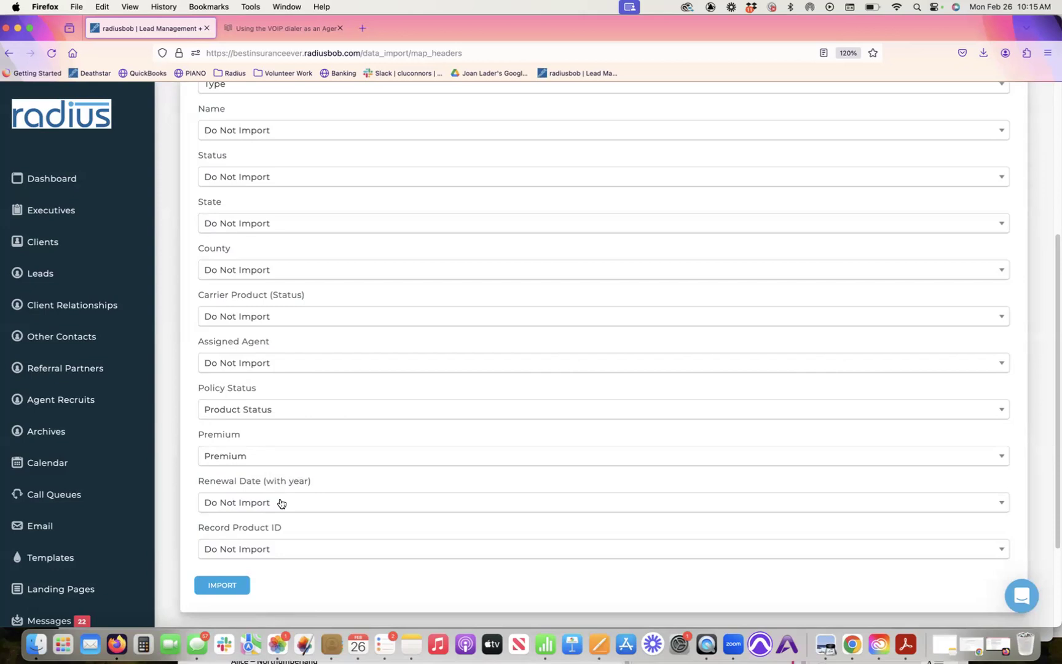
Step: Map Renewal Date (with year) to RenewalDate
left_click(280, 504)
type("renewal")
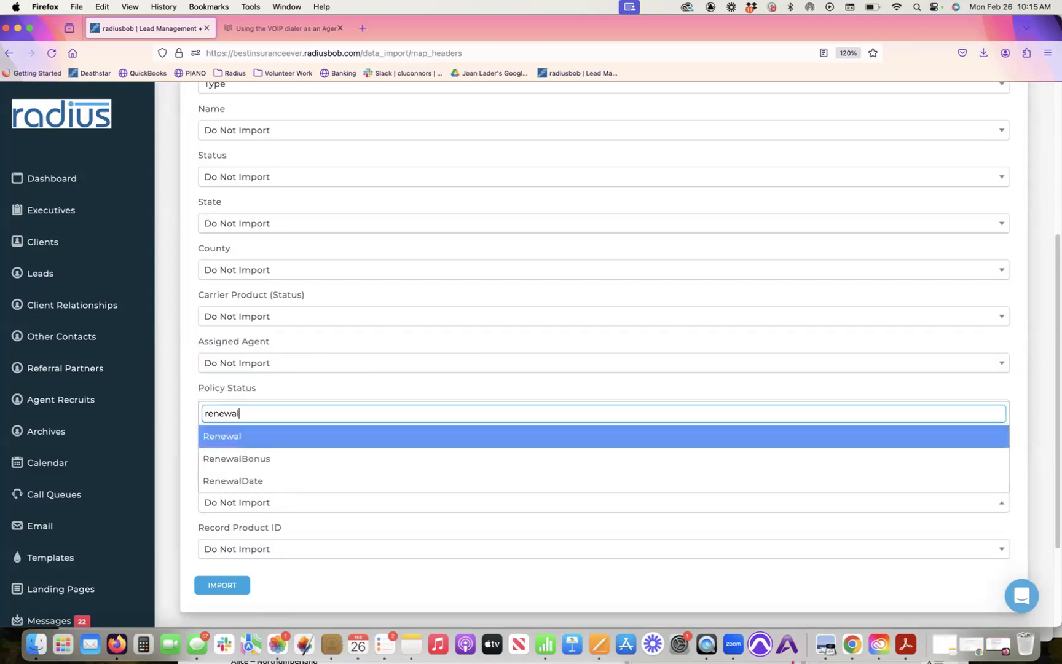
left_click(267, 489)
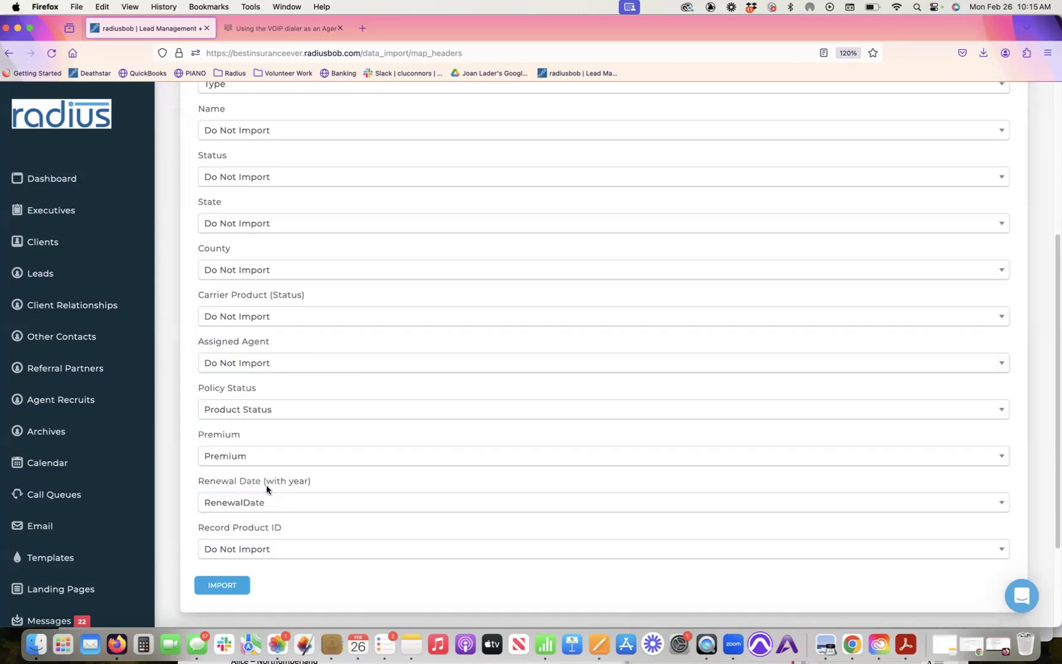
Step: Map Record Product ID to Record Id and start the import
left_click(307, 551)
type("record")
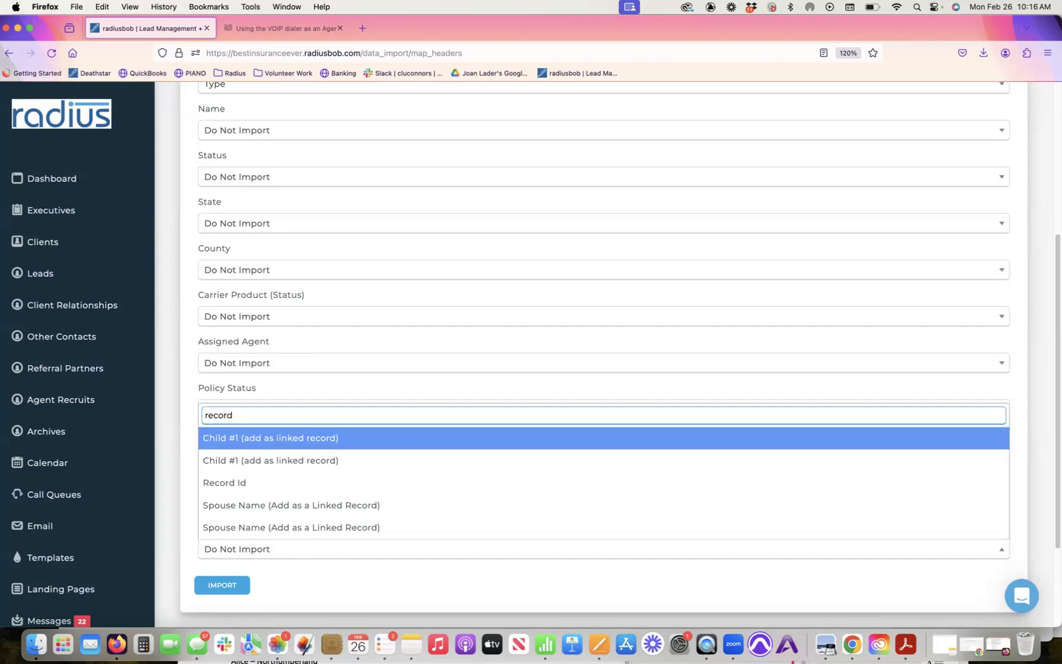
key("BackSpace")
key("BackSpace")
key("BackSpace")
key("BackSpace")
key("BackSpace")
key("BackSpace")
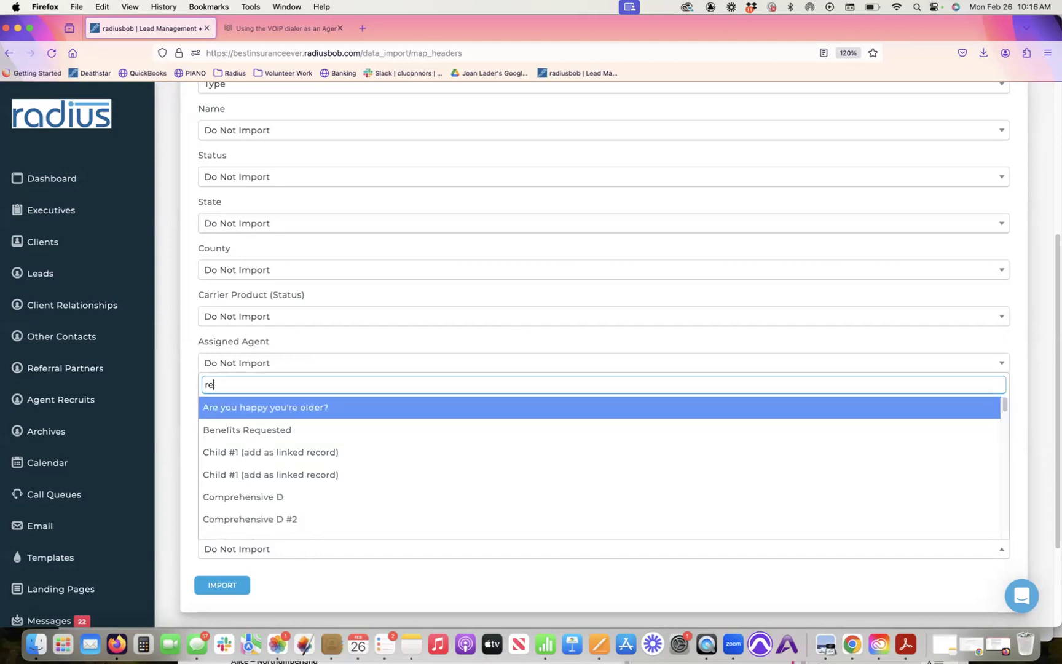
type("product")
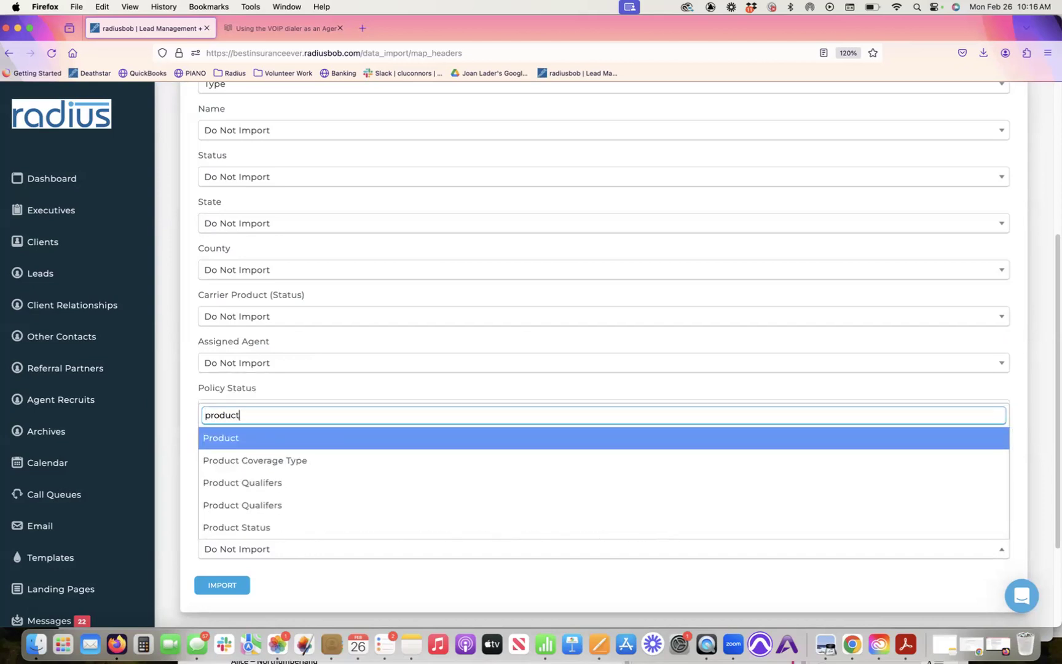
type(" re")
key("BackSpace")
key("BackSpace")
key("BackSpace")
key("BackSpace")
key("BackSpace")
key("BackSpace")
key("BackSpace")
key("BackSpace")
key("BackSpace")
key("BackSpace")
type("r")
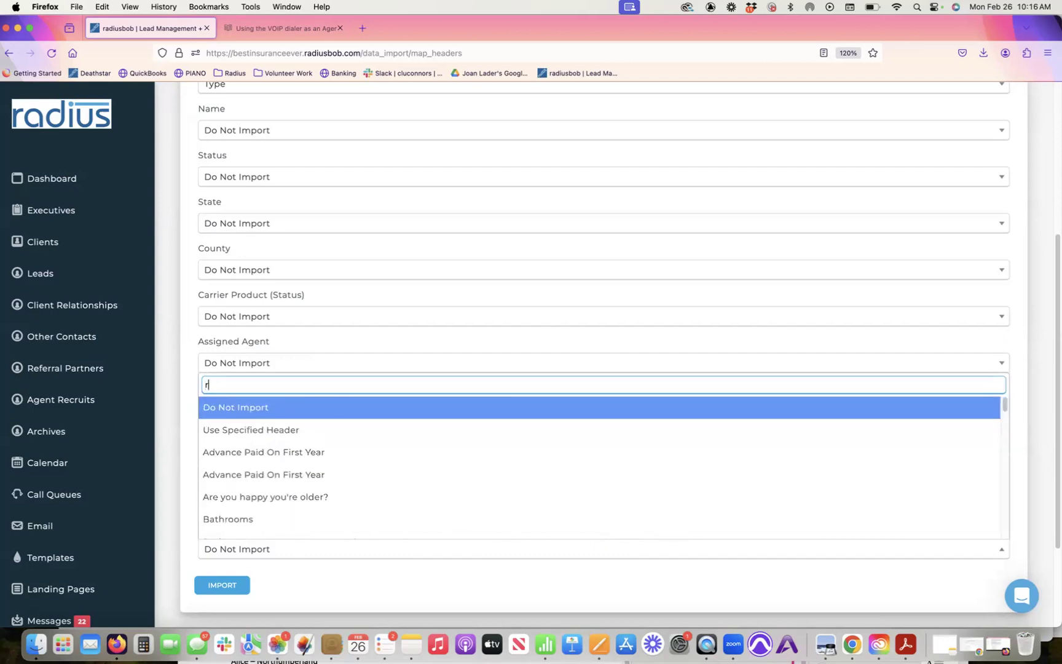
type("ecord")
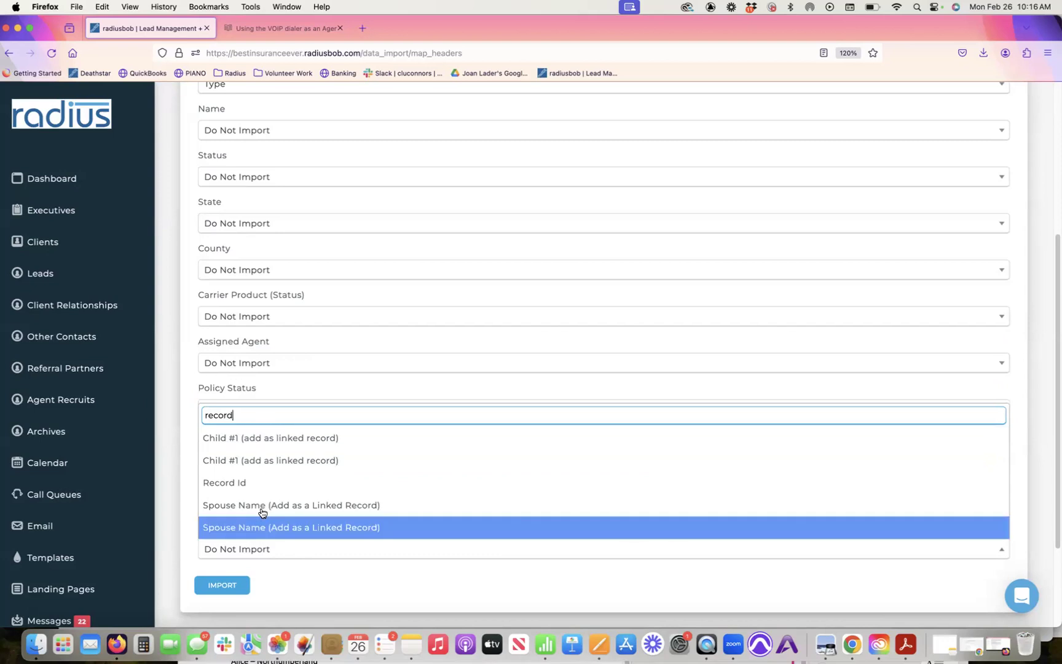
left_click(260, 484)
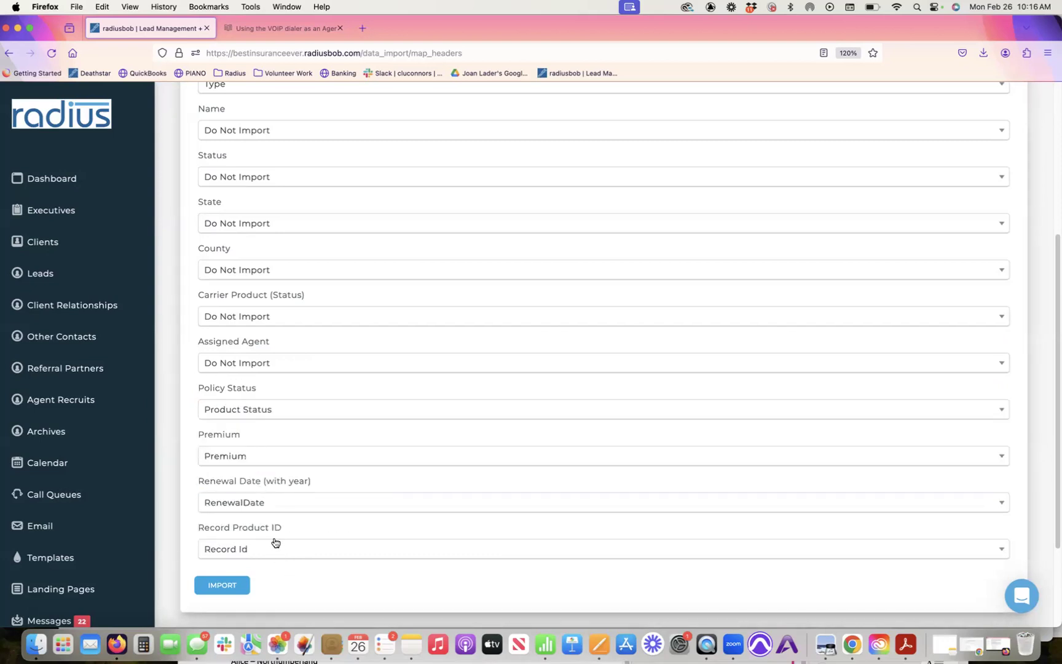
left_click_drag(295, 529, 210, 534)
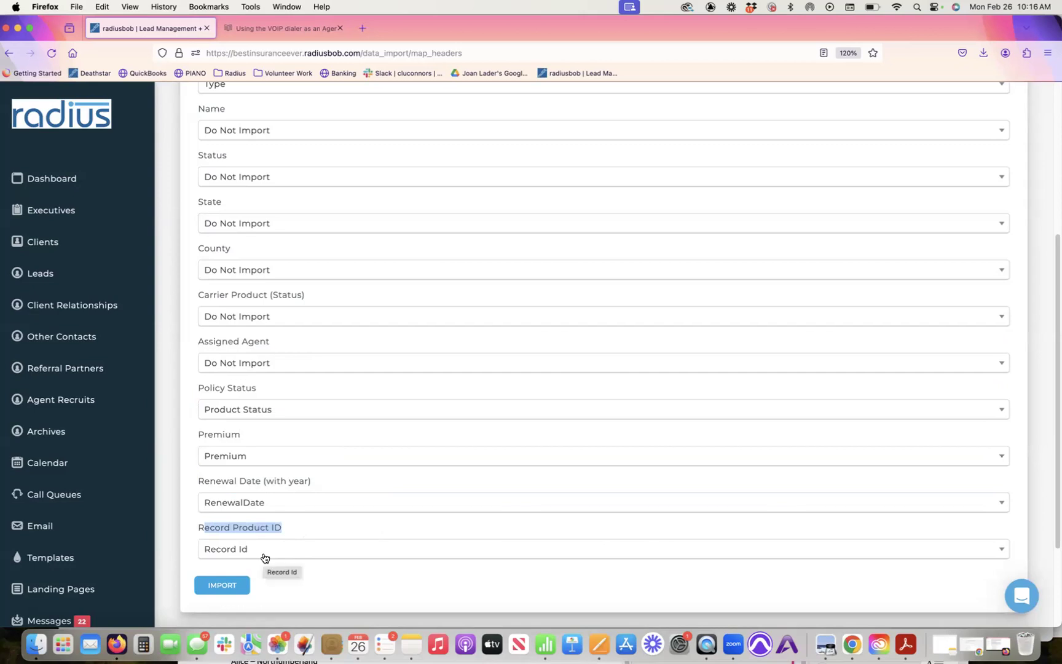
left_click(232, 587)
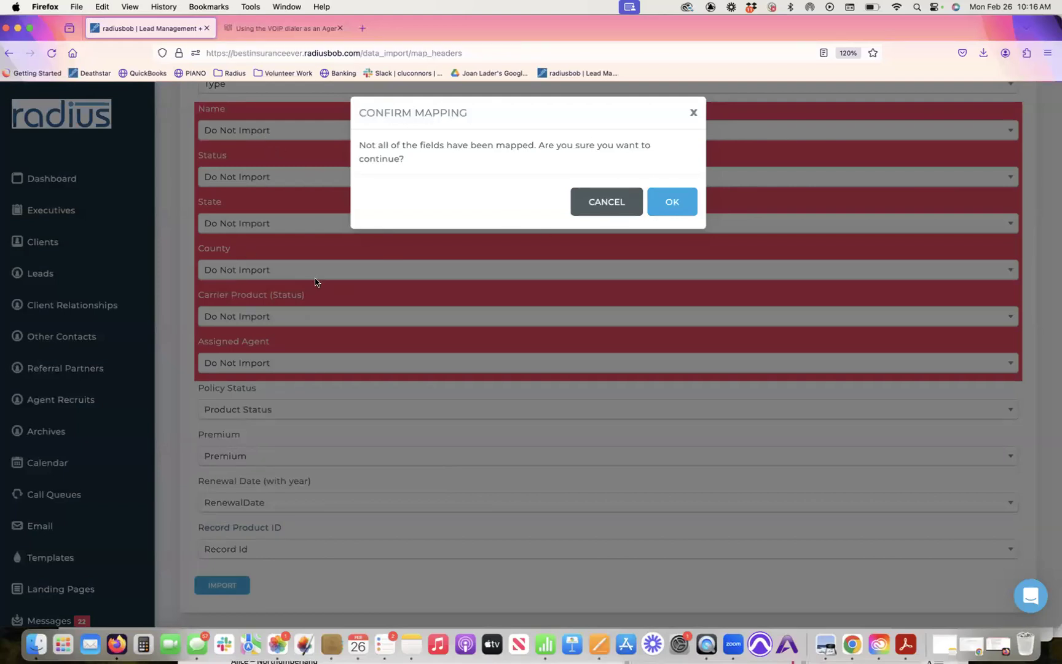
Step: Confirm the import despite unmapped fields, review the client list, and return to Numbers
left_click(672, 199)
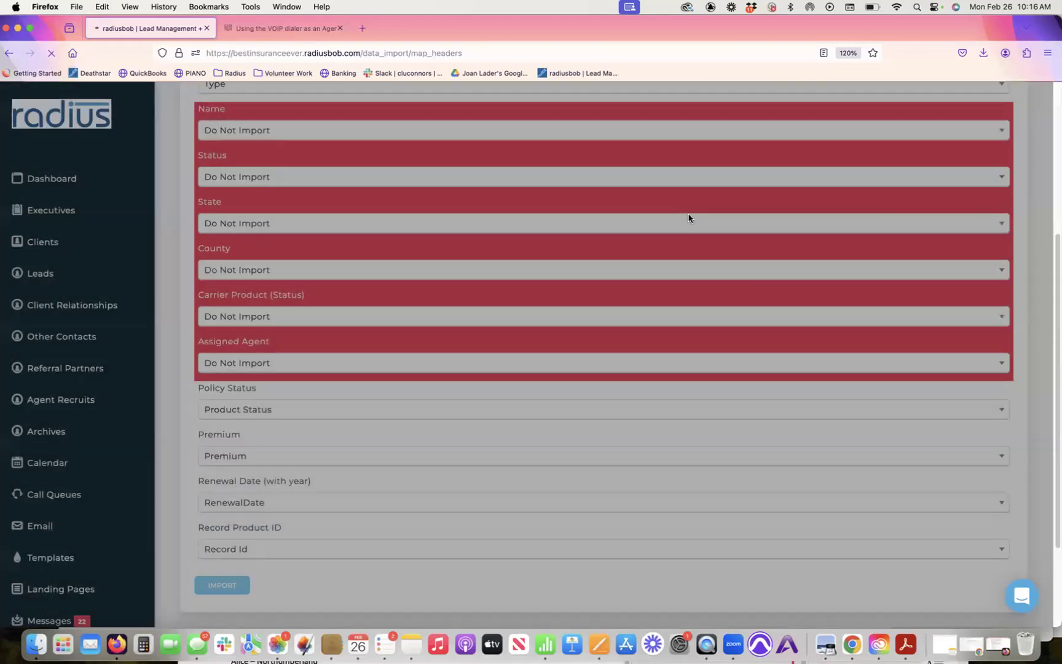
left_click(60, 244)
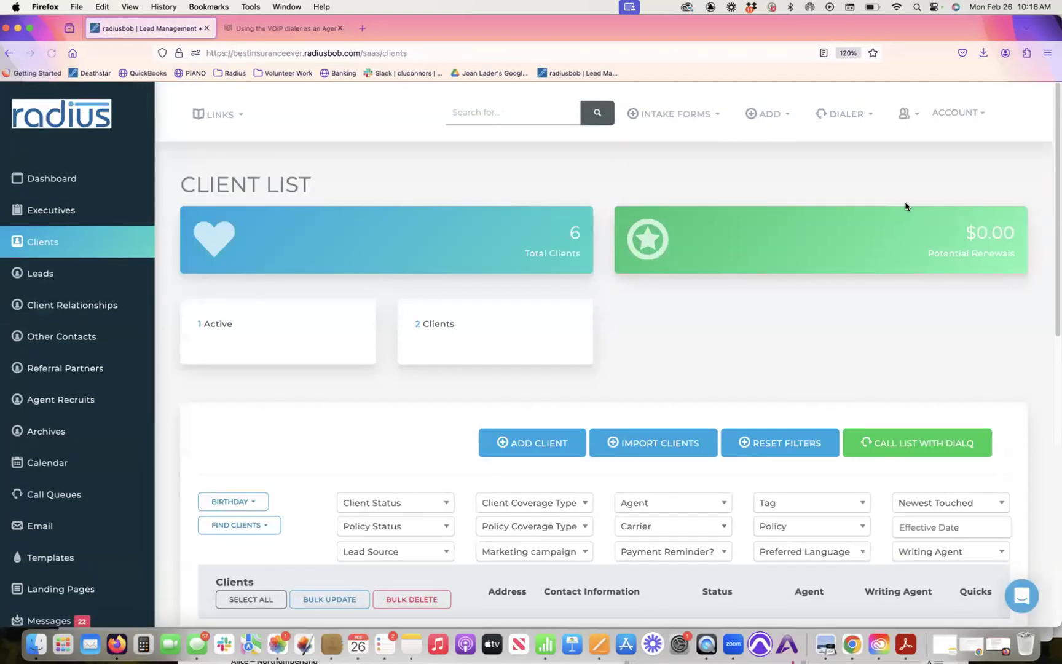
scroll(1054, 147, "down", 5)
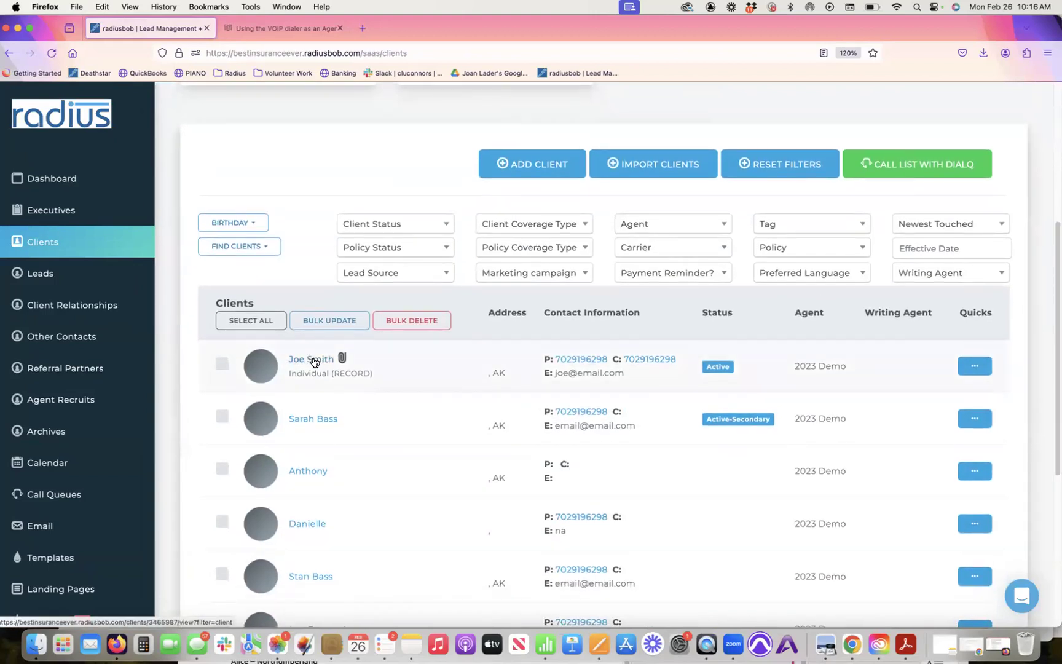
left_click(545, 643)
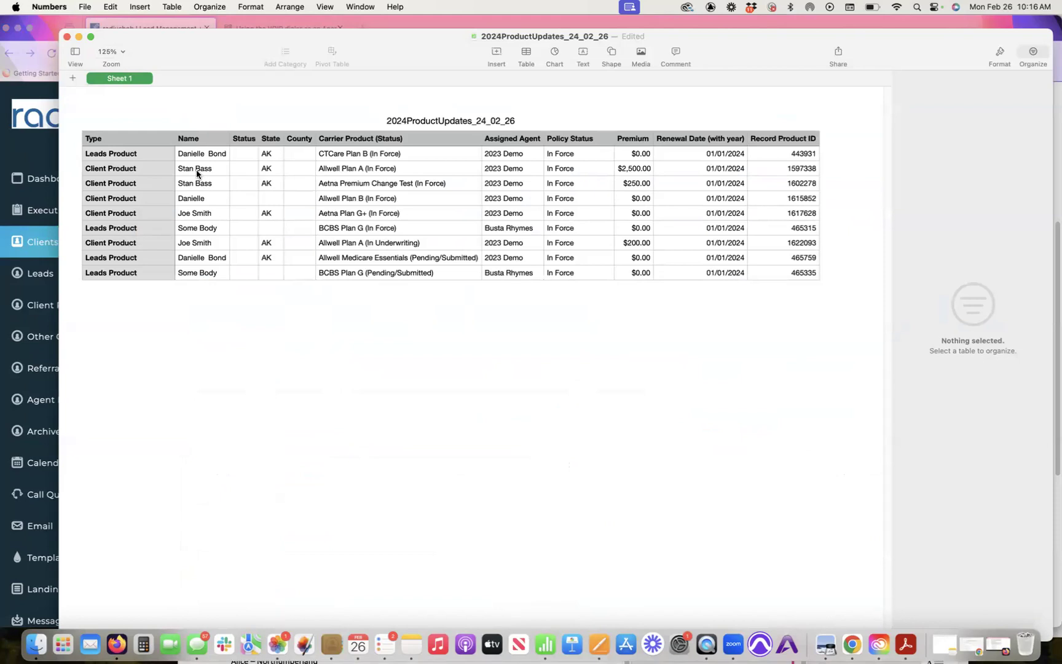
Step: Show the fifth client's two In Force policies: Allwell Plan A and Aetna Premium Change Test
left_click(25, 246)
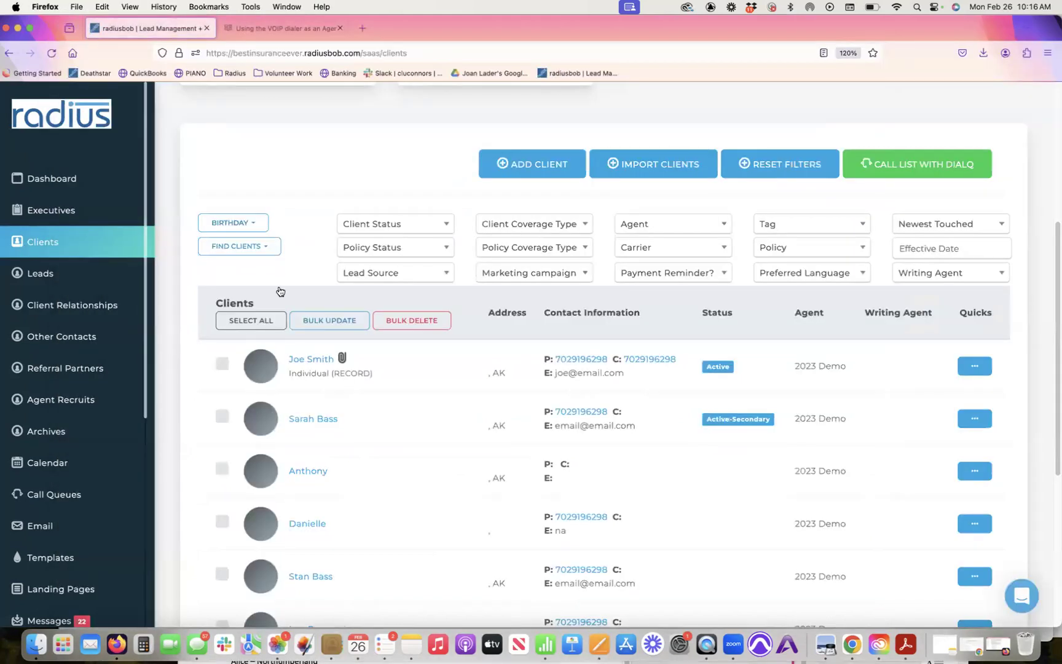
left_click(320, 578)
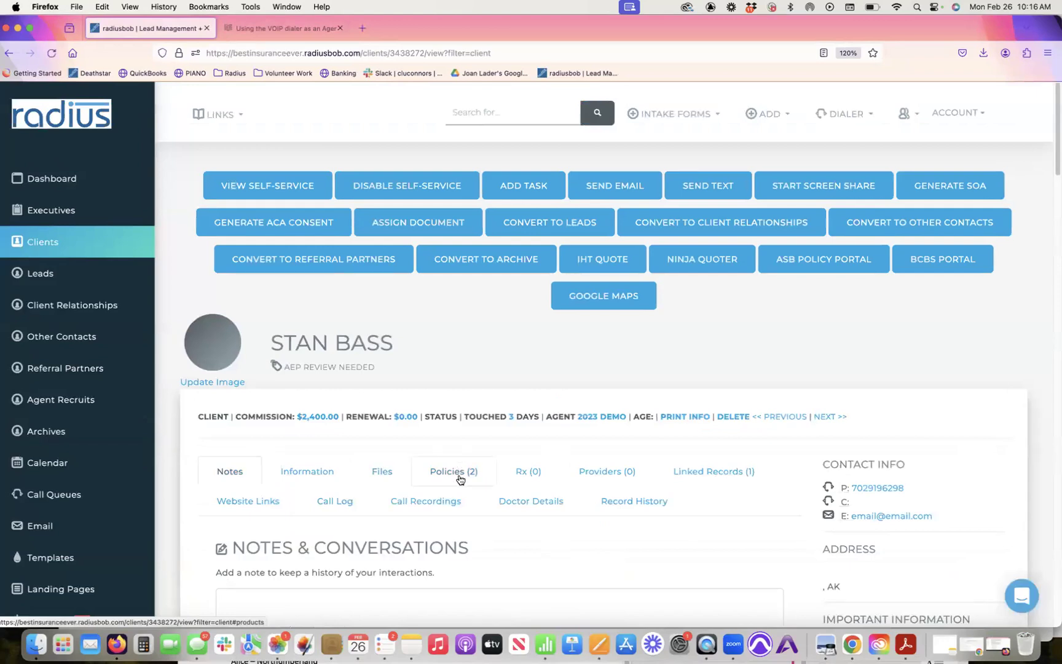
left_click(460, 475)
scroll(1051, 243, "down", 1)
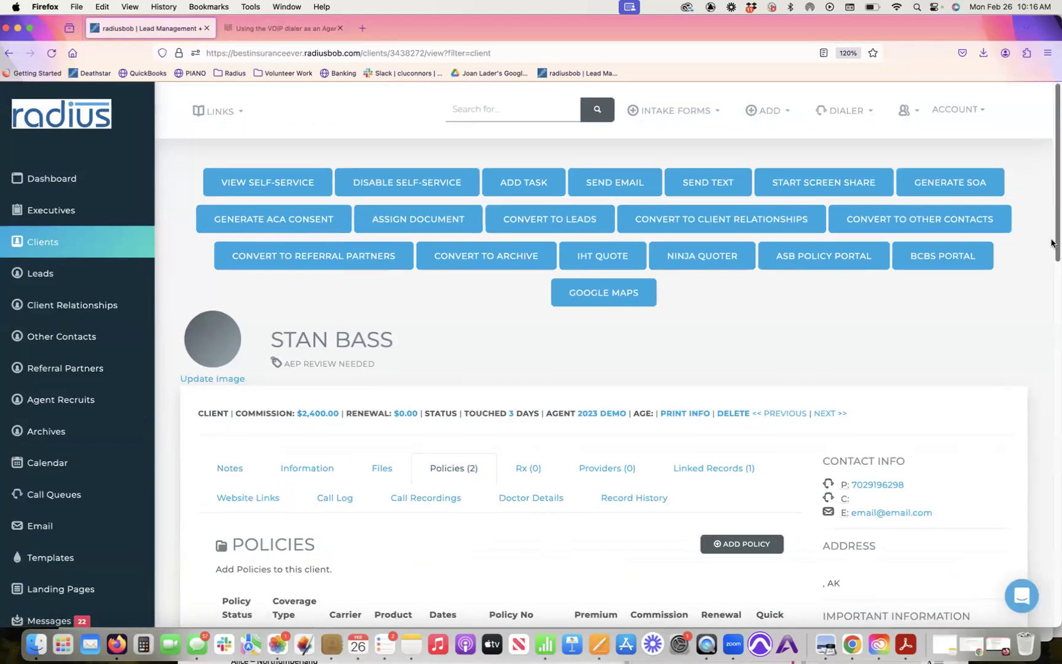
scroll(1051, 243, "down", 5)
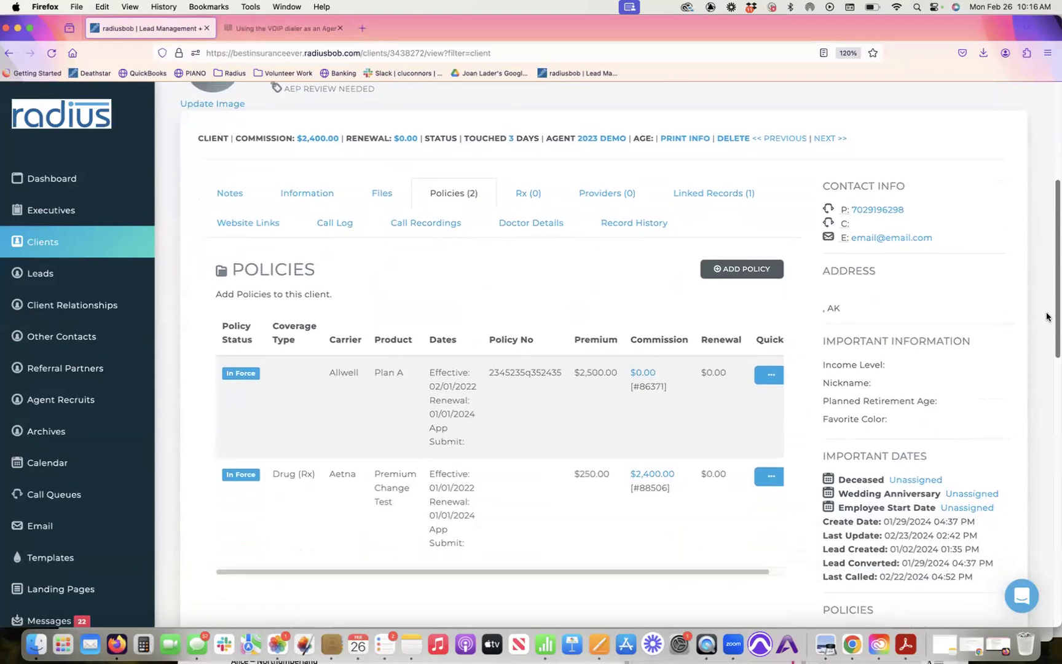
scroll(1047, 317, "down", 2)
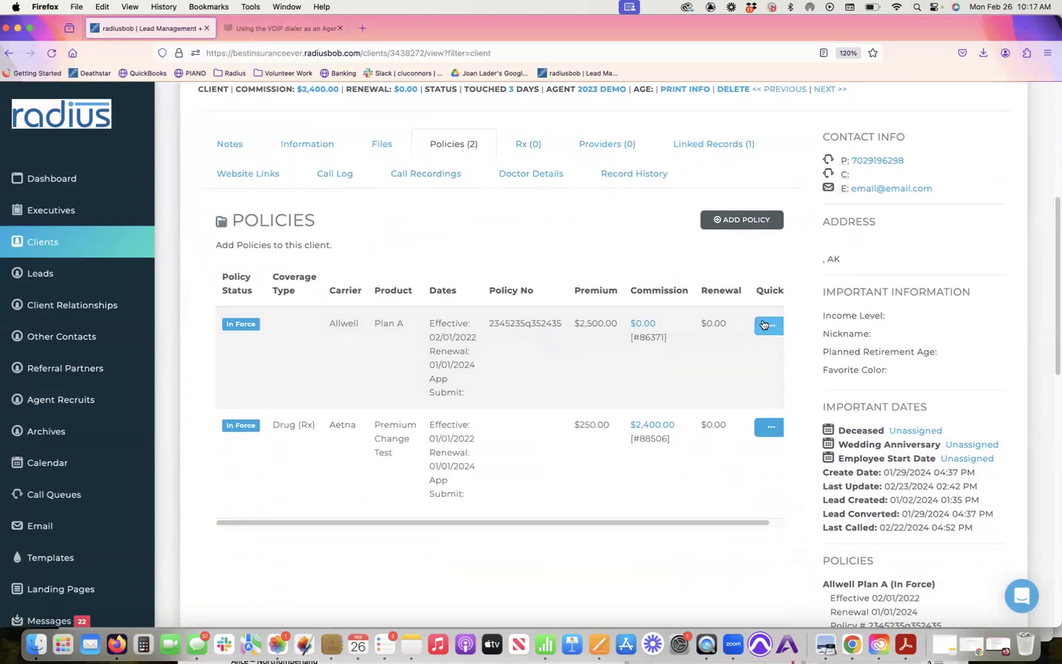
left_click(765, 325)
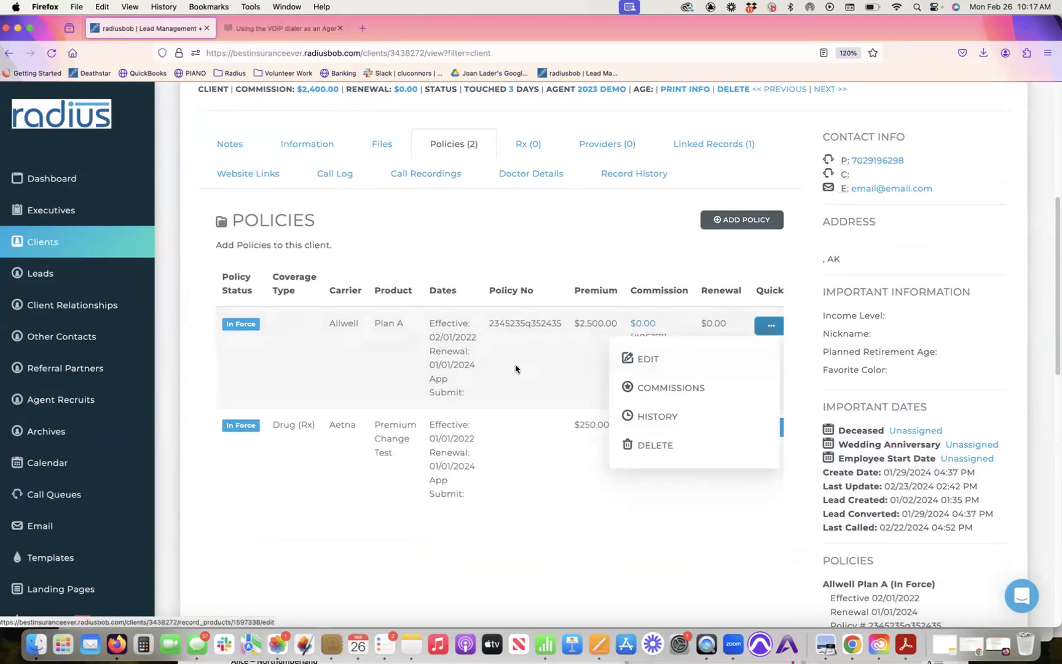
left_click(483, 365)
left_click_drag(476, 367, 427, 349)
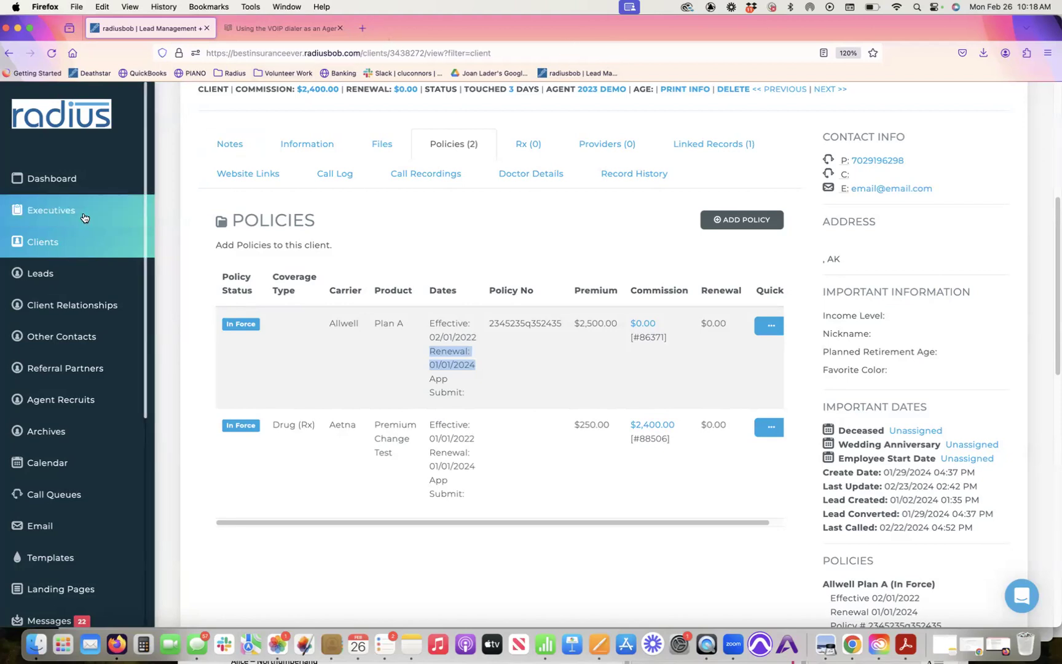
Step: Open the Leads List and scroll through its totals and filters
left_click(73, 271)
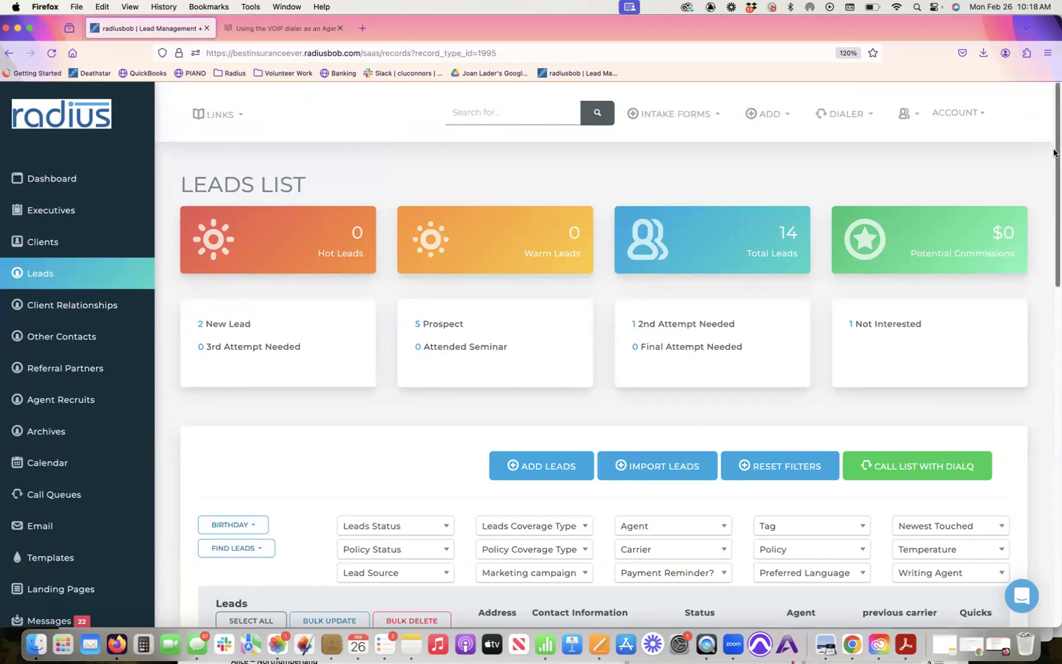
scroll(1052, 167, "down", 1)
scroll(1052, 167, "down", 5)
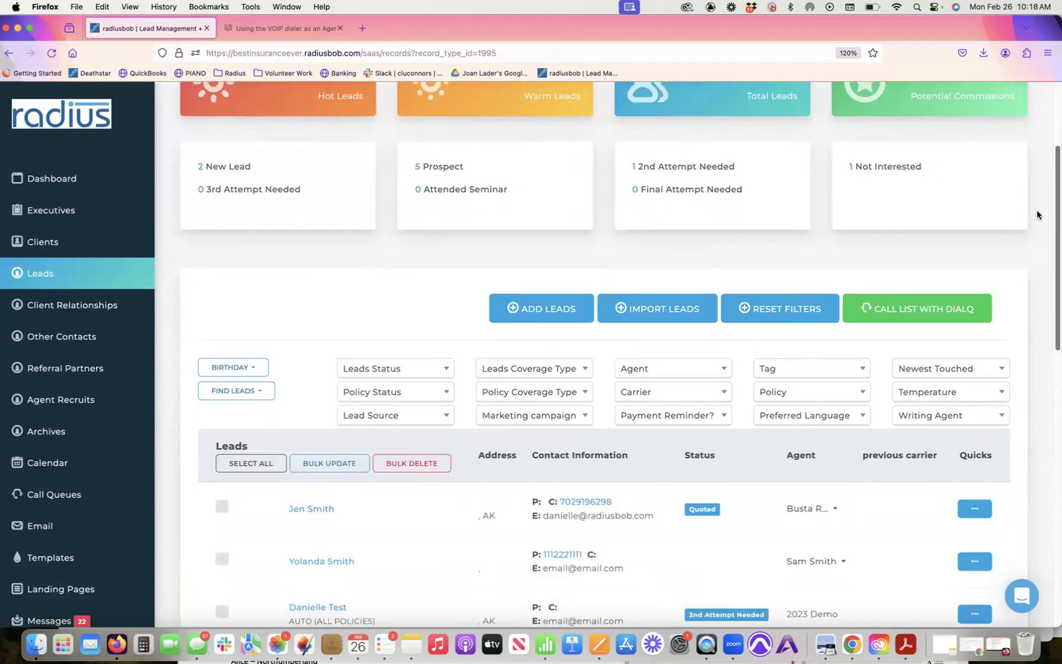
scroll(1017, 247, "down", 1)
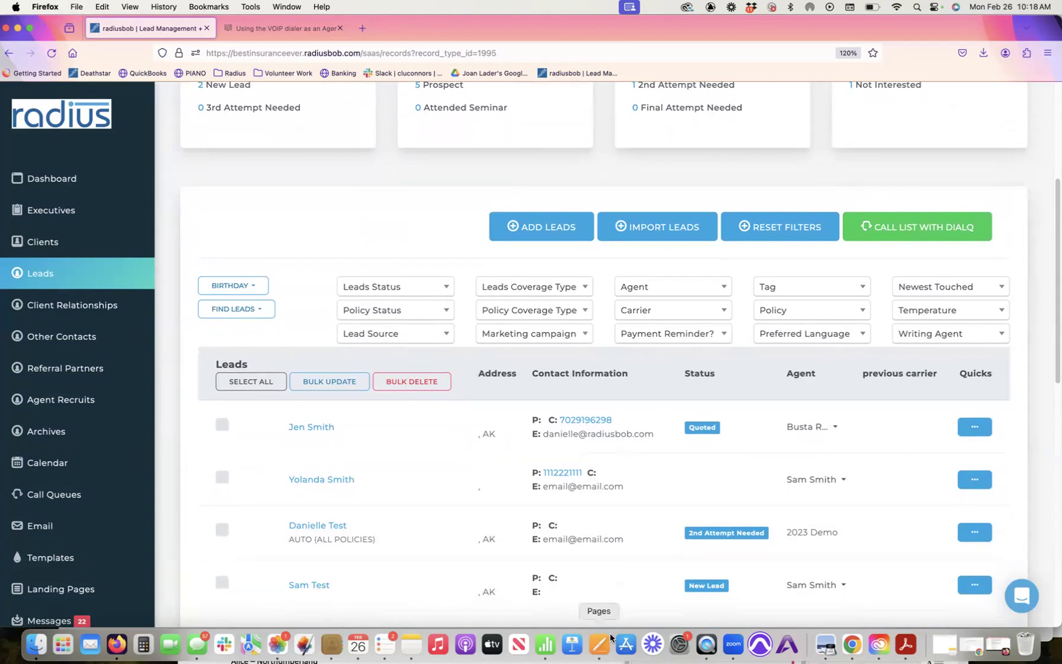
Step: Take the first name from the Numbers table and search the leads for that person
left_click(556, 646)
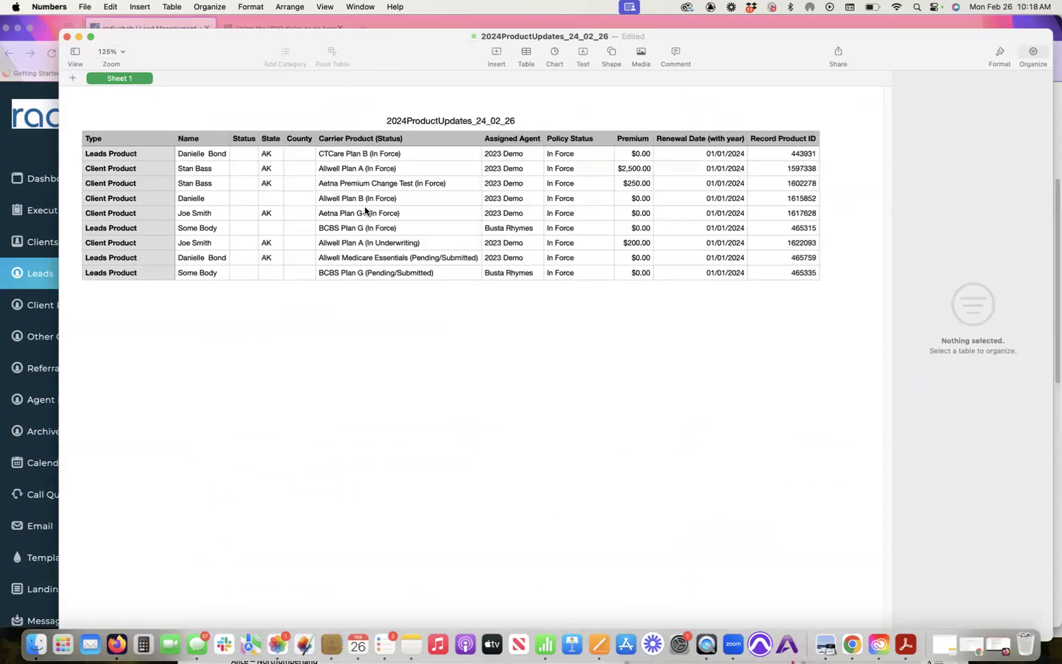
left_click(222, 160)
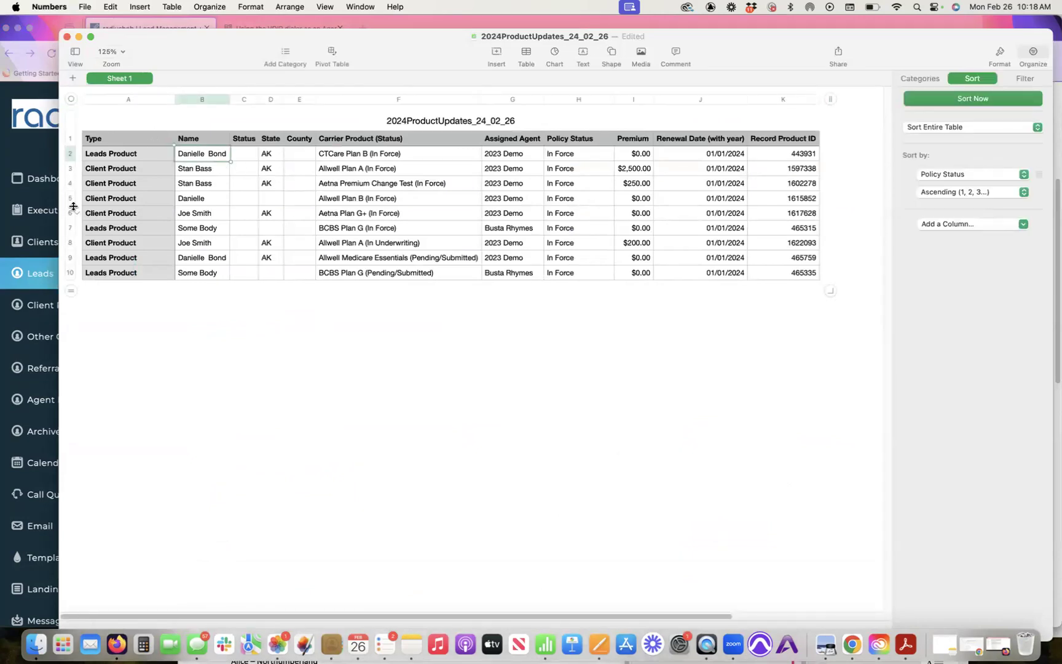
left_click(38, 223)
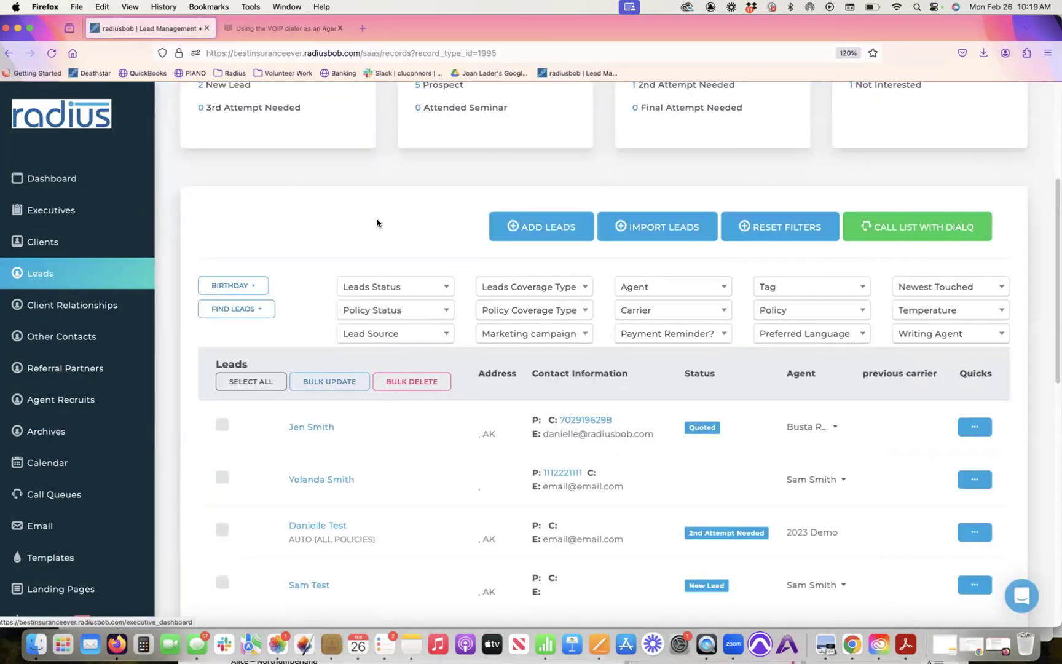
scroll(1053, 196, "up", 5)
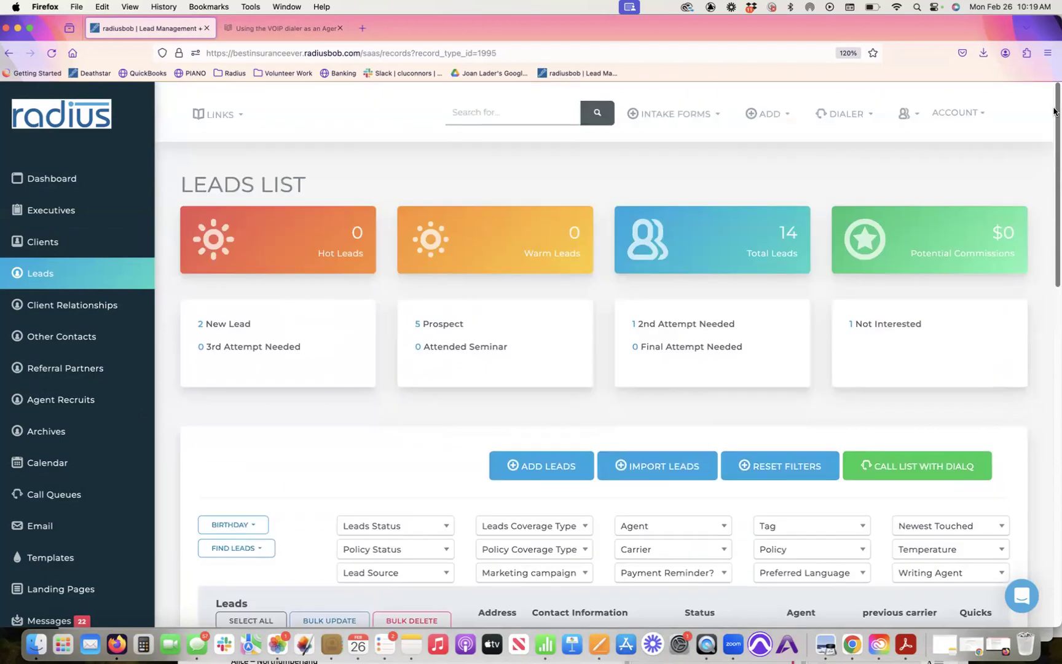
left_click(566, 114)
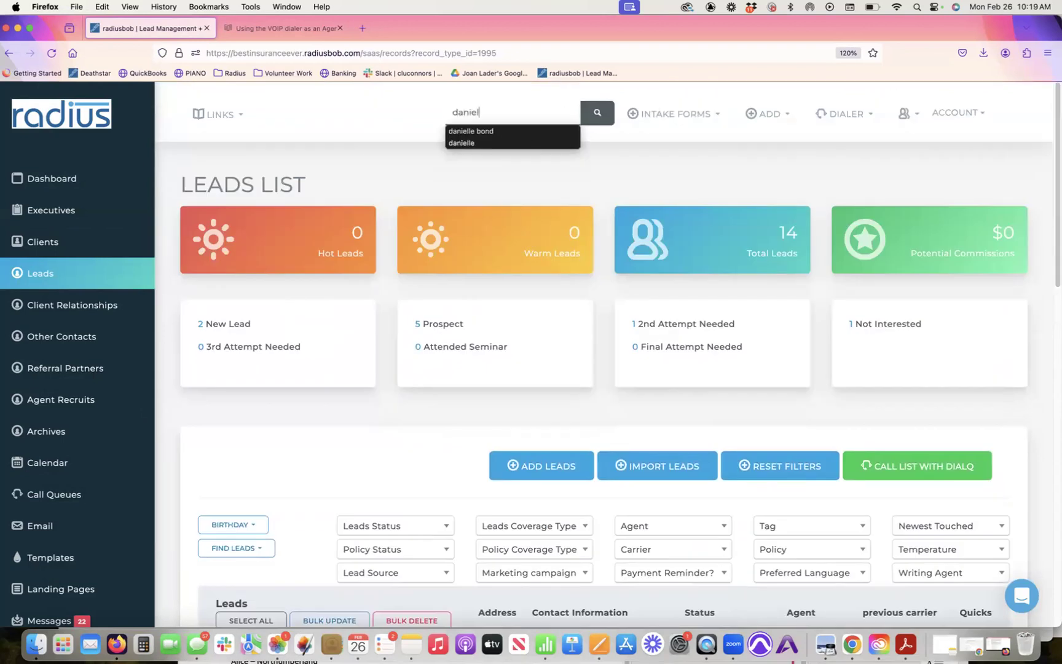
Step: Run the lead name search and open the matching lead's record
key("Return")
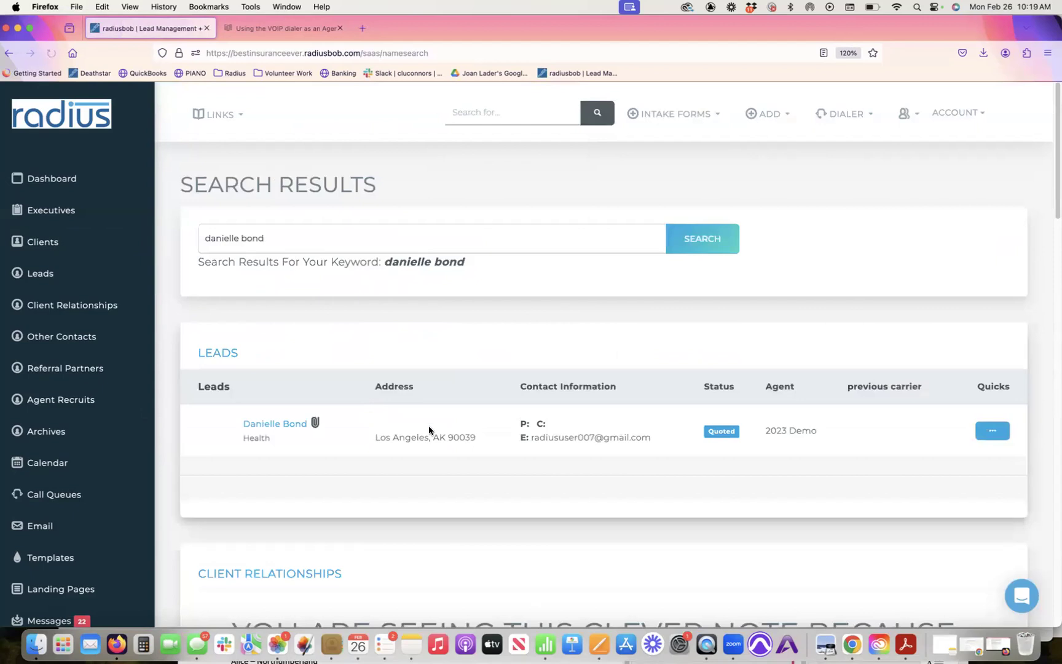
left_click(285, 425)
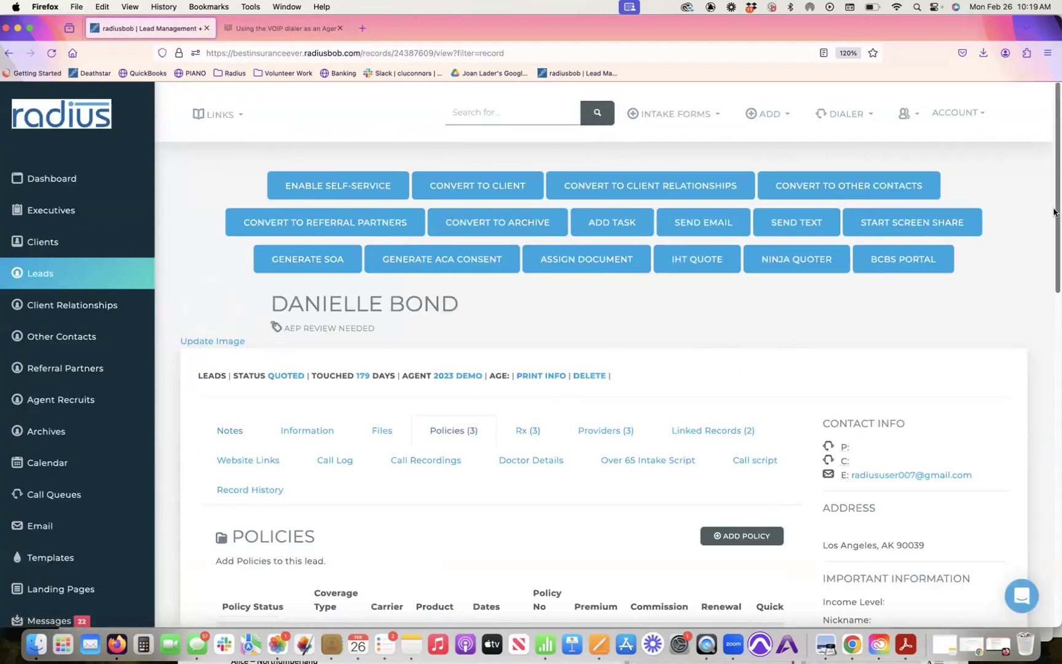
scroll(1026, 282, "down", 2)
scroll(1026, 282, "down", 6)
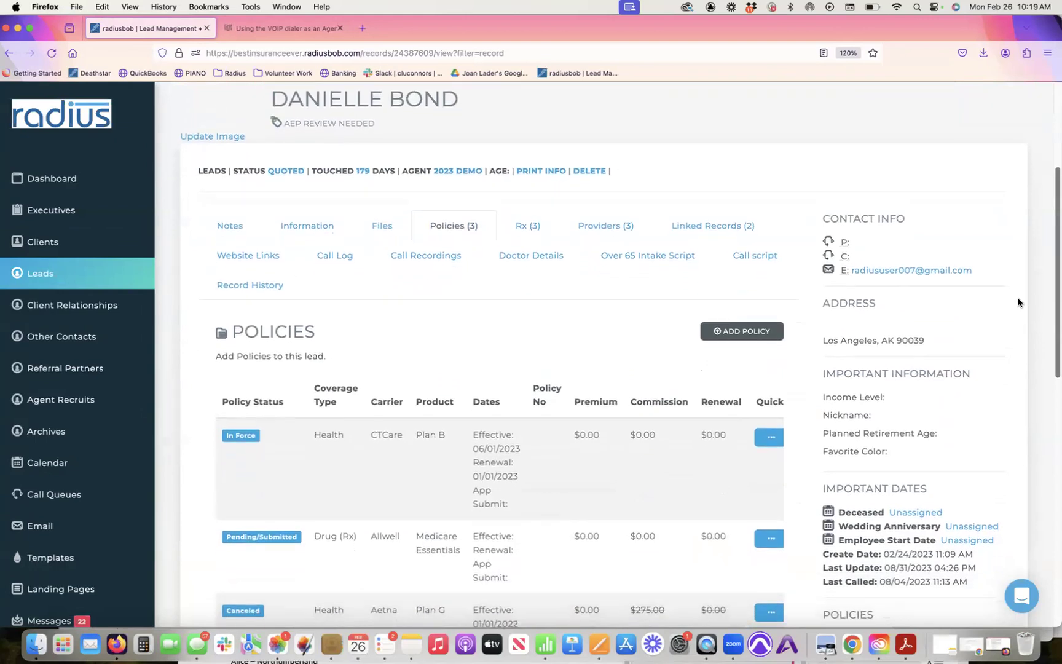
scroll(1015, 316, "down", 3)
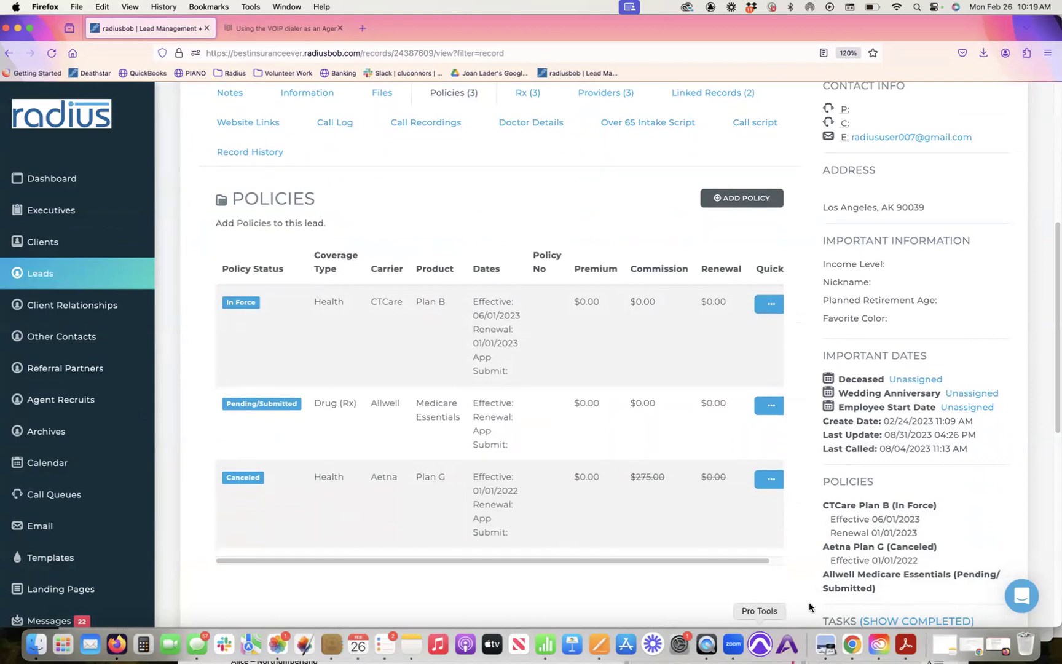
left_click_drag(1053, 392, 1053, 271)
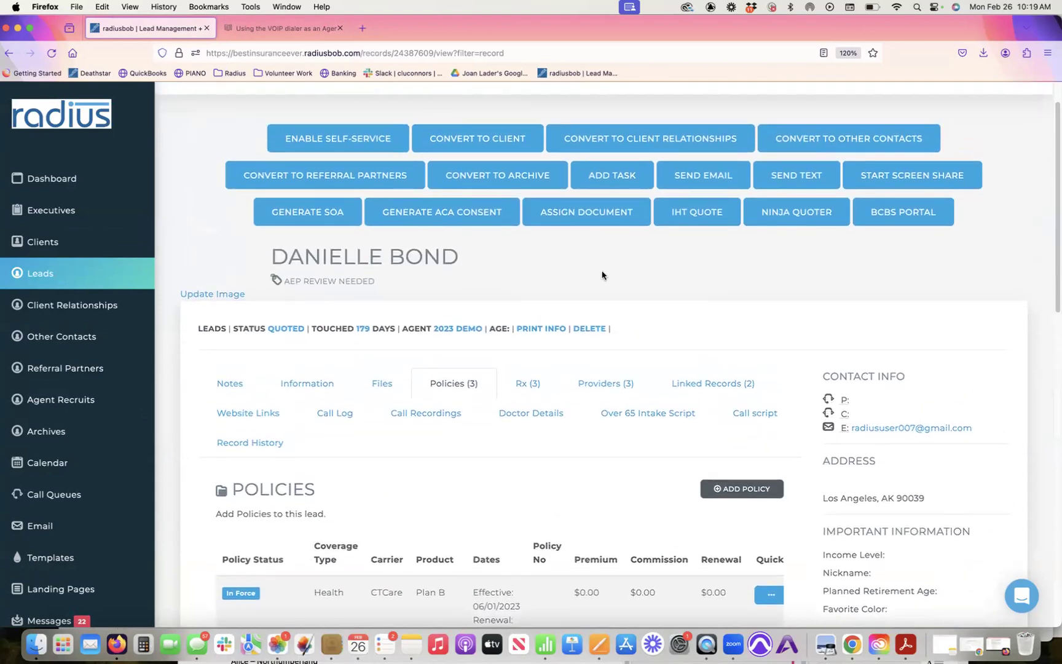
Step: Convert the lead to a client and return to the Numbers spreadsheet
left_click(494, 141)
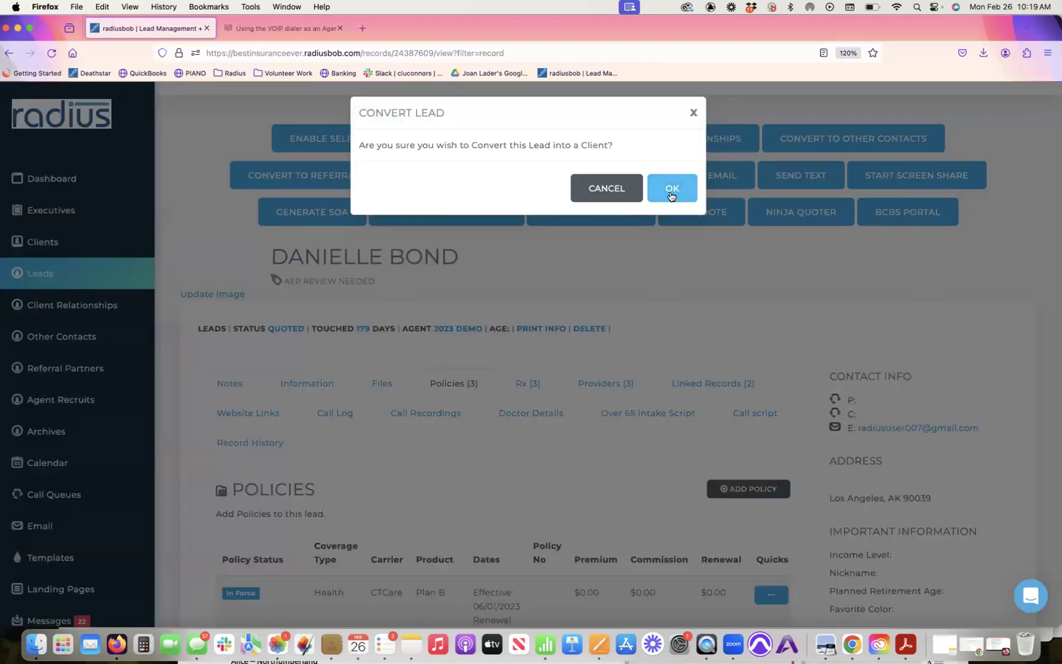
left_click(671, 196)
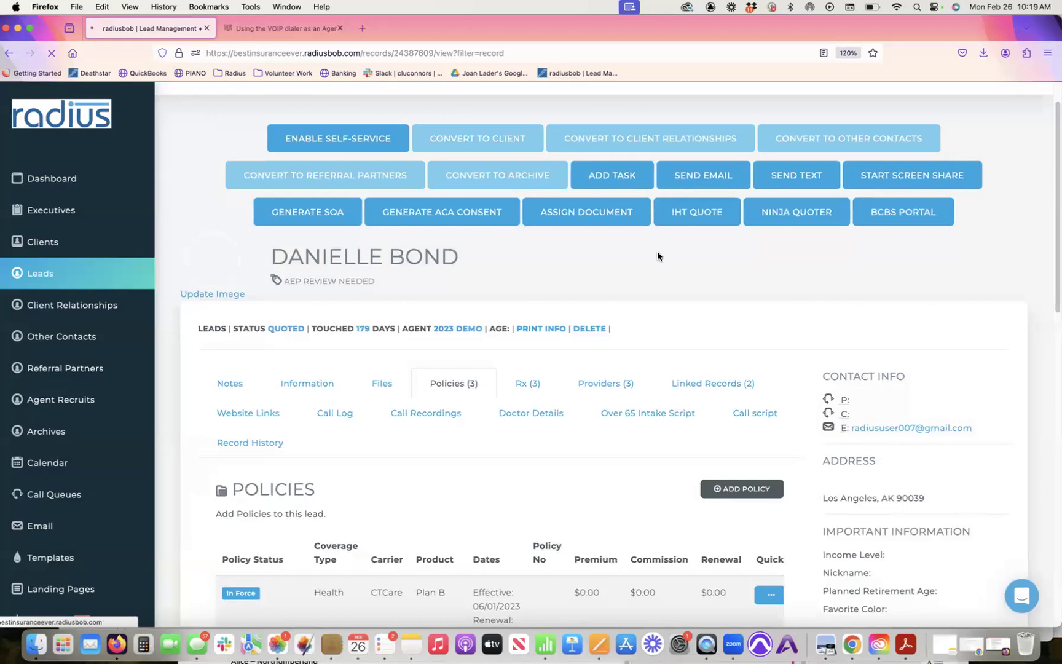
left_click(549, 649)
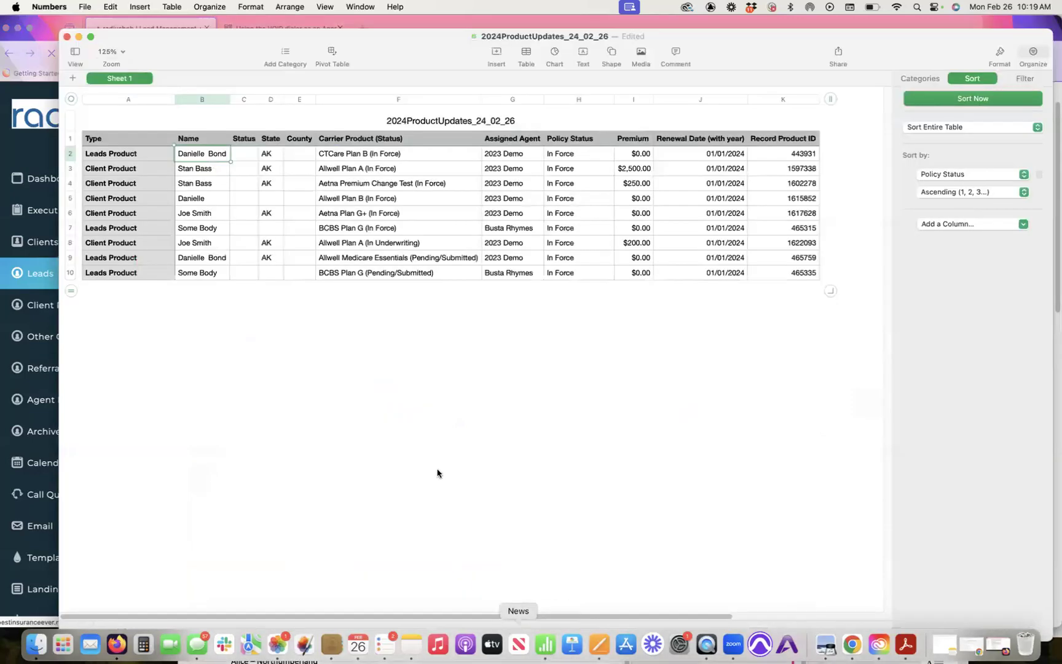
left_click(149, 155)
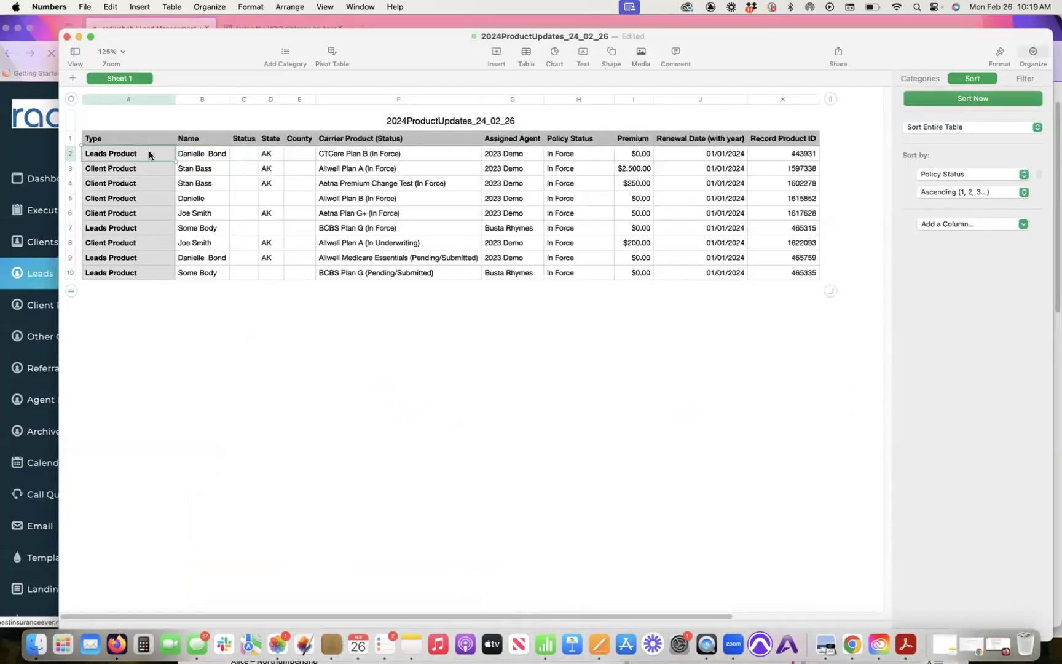
left_click(147, 257)
left_click(147, 273)
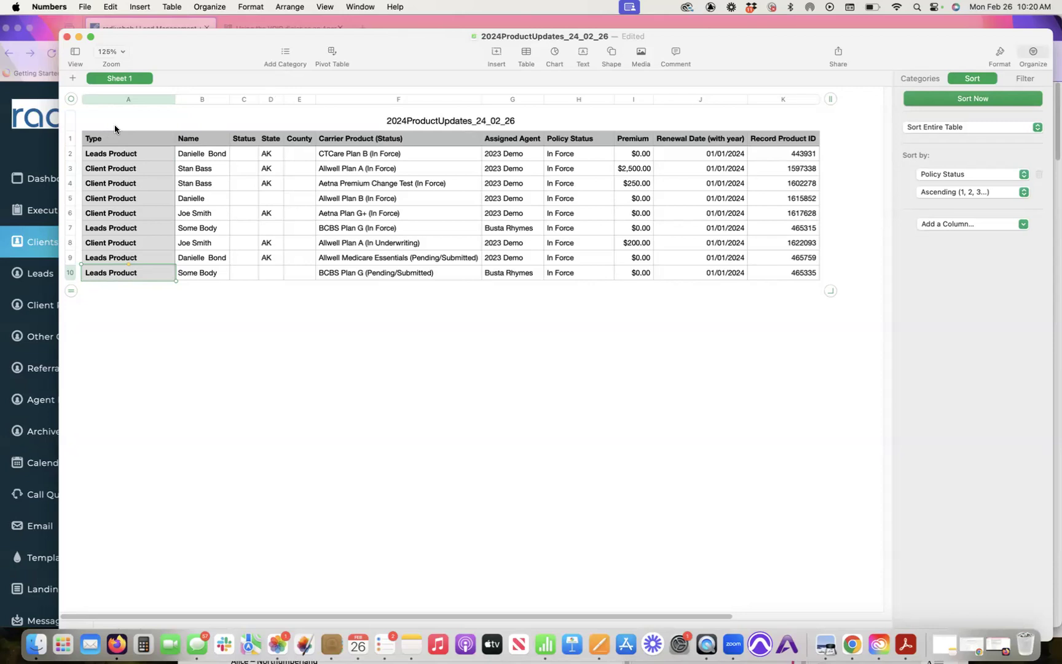
Step: Start a new report from Reports > Saved Reports and focus its Report Name field
left_click(37, 246)
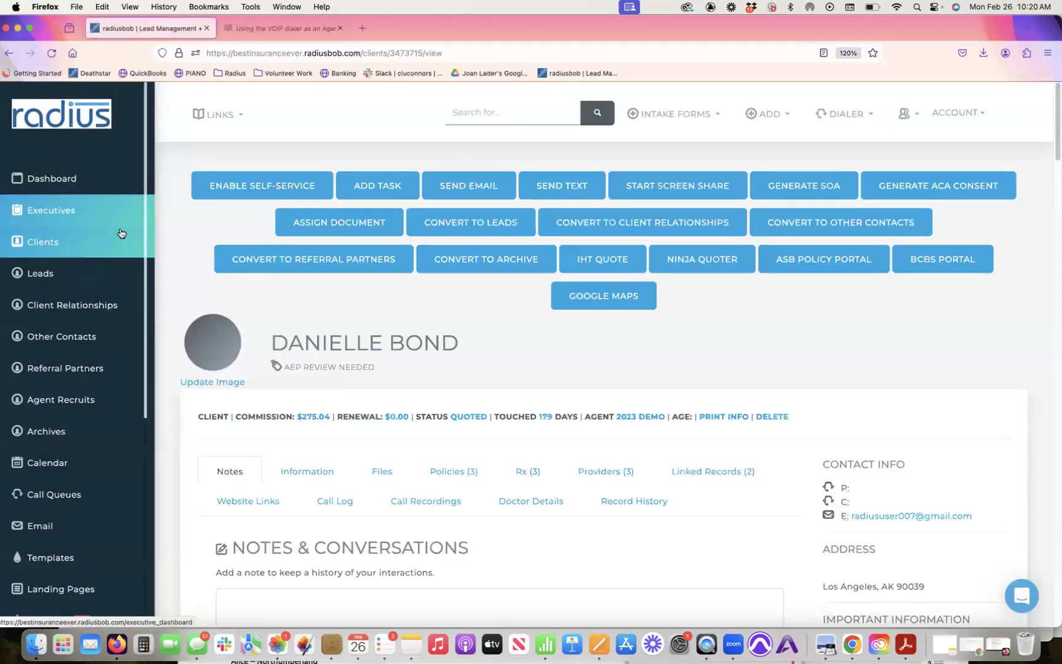
scroll(148, 424, "down", 3)
scroll(148, 424, "down", 5)
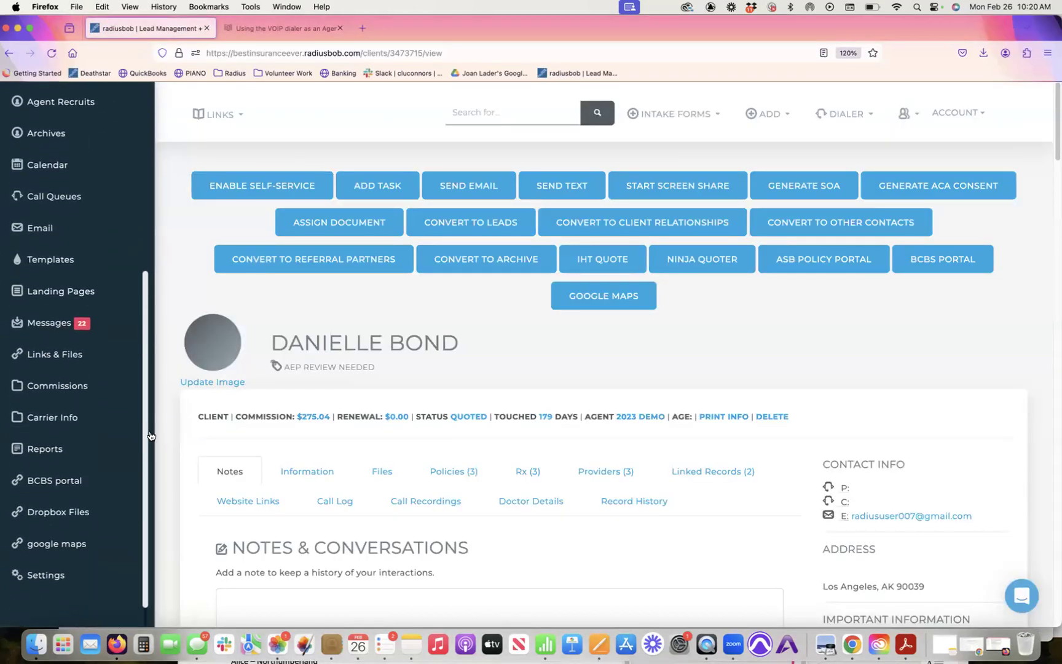
left_click(49, 405)
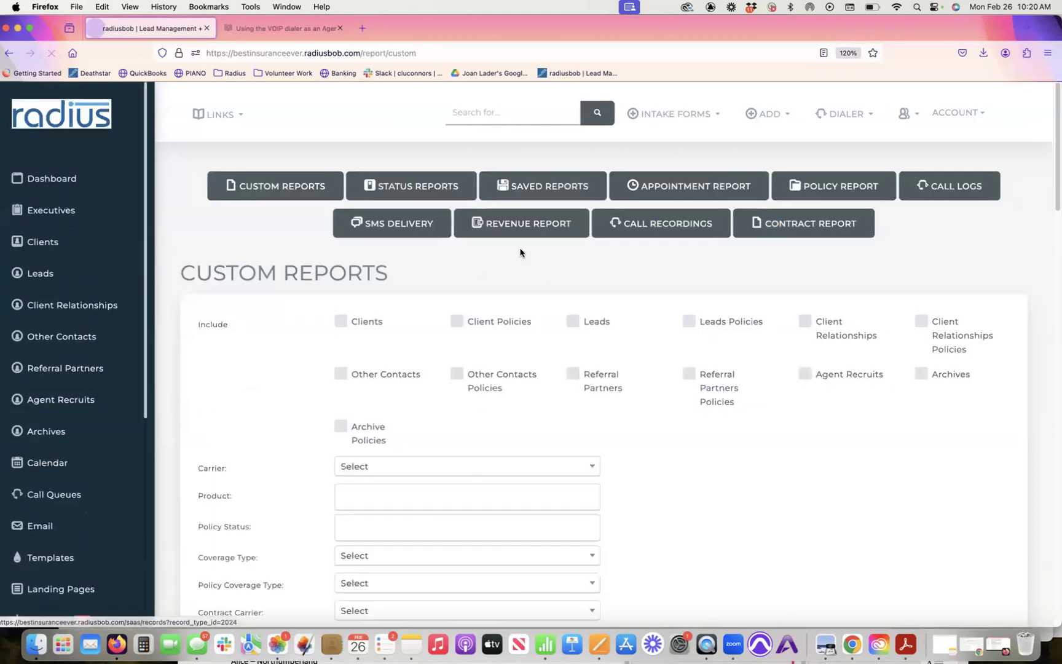
left_click(563, 184)
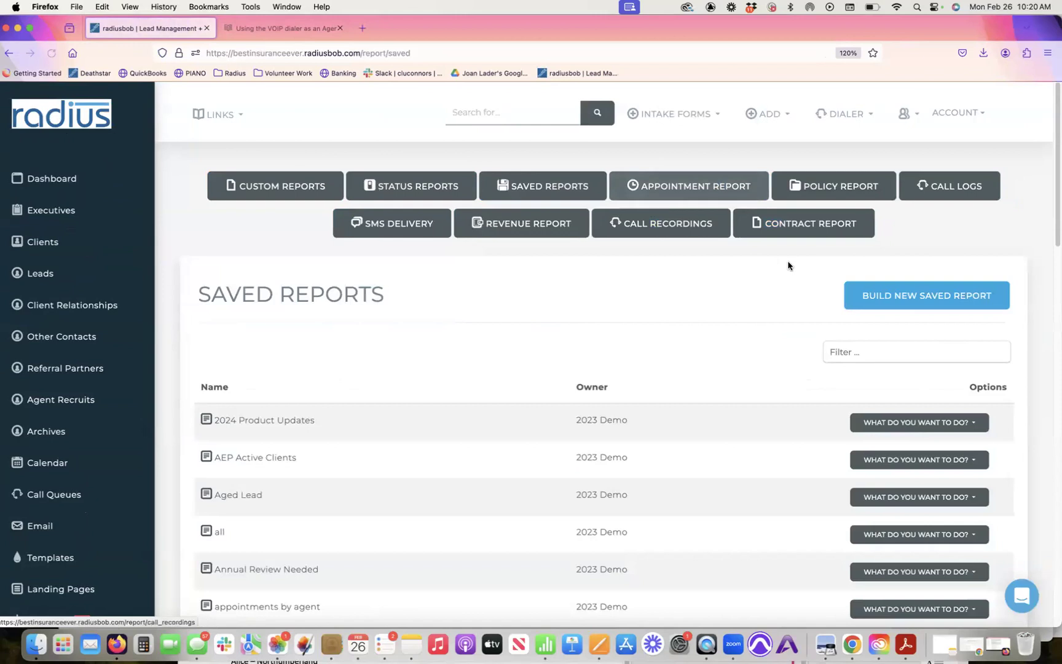
left_click(961, 301)
left_click(447, 402)
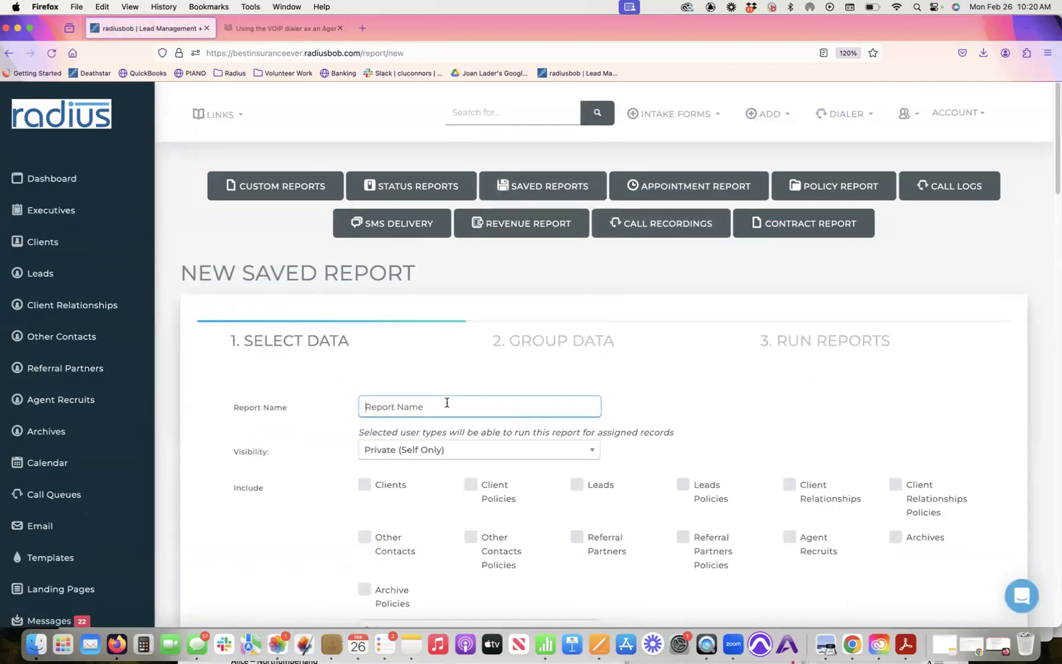
Step: Name the report 'Policy Data Validation', share with All Users, include Client and Leads Policies
type("Data")
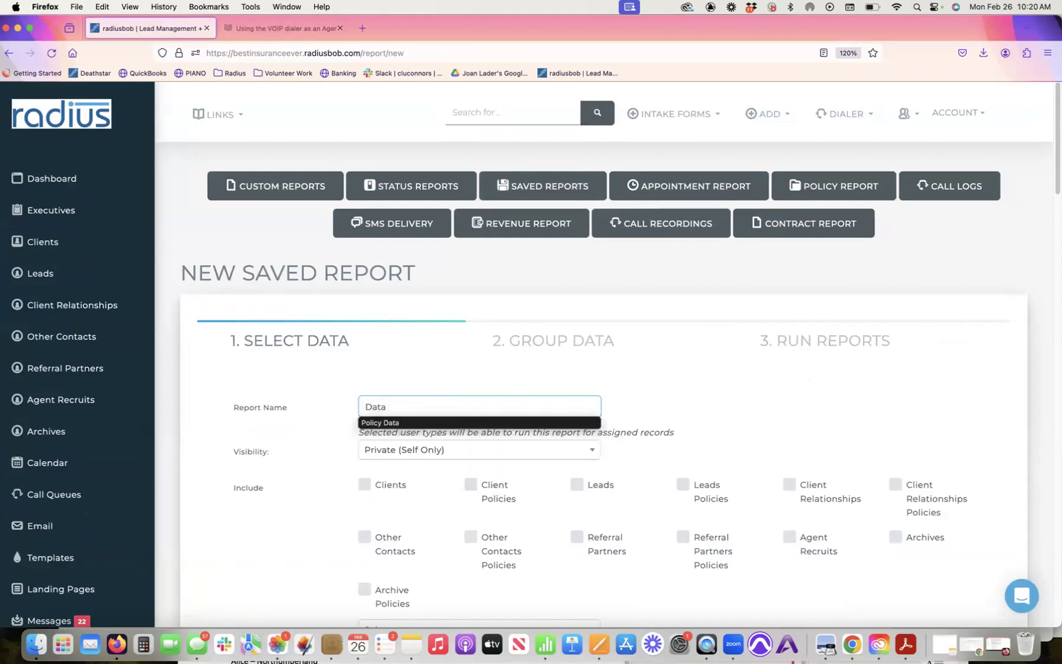
key("BackSpace")
key("BackSpace")
key("BackSpace")
key("BackSpace")
type("P")
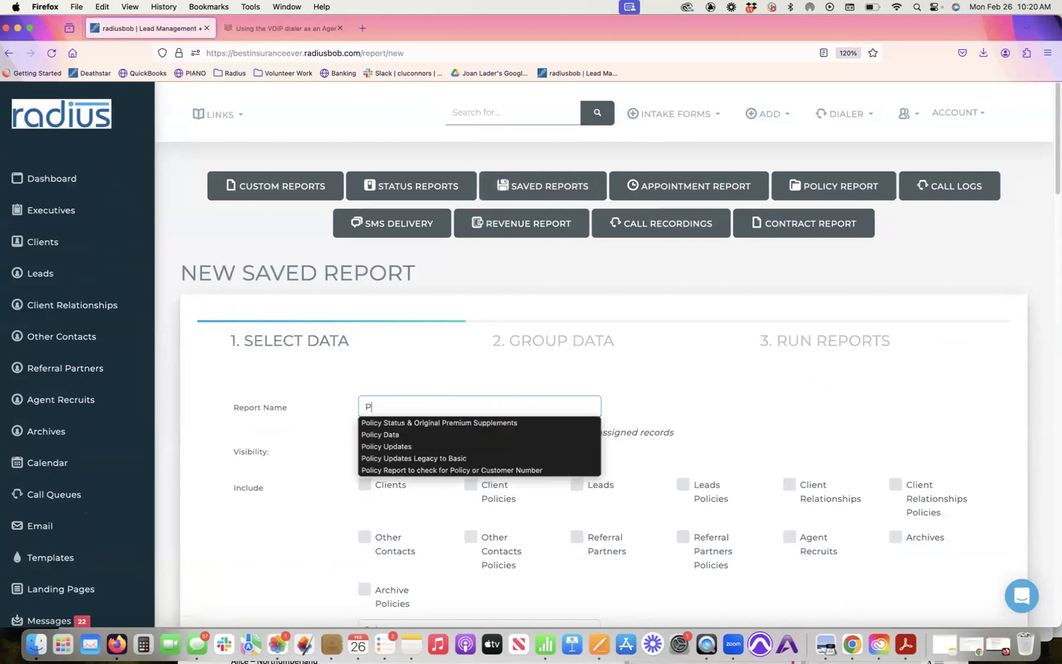
type("olicy Data")
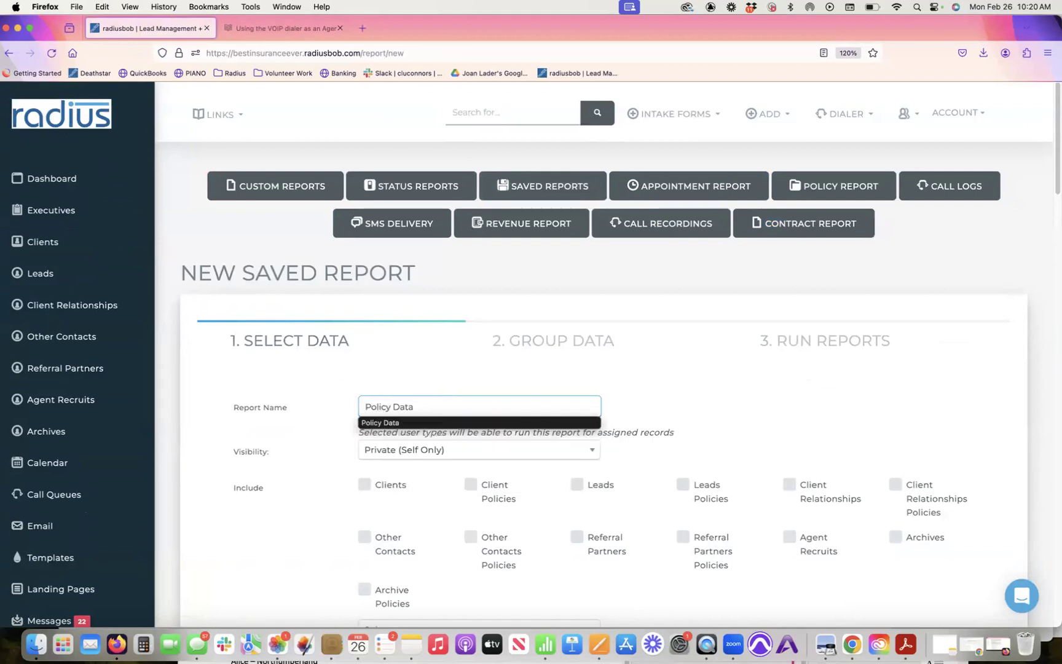
type(" Validation")
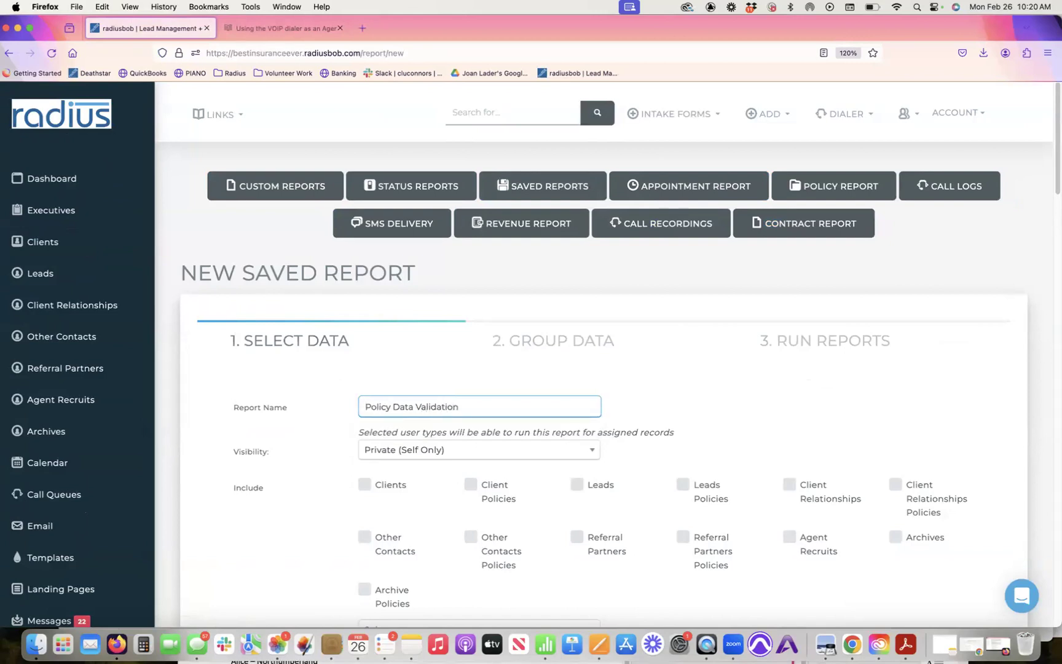
left_click(438, 451)
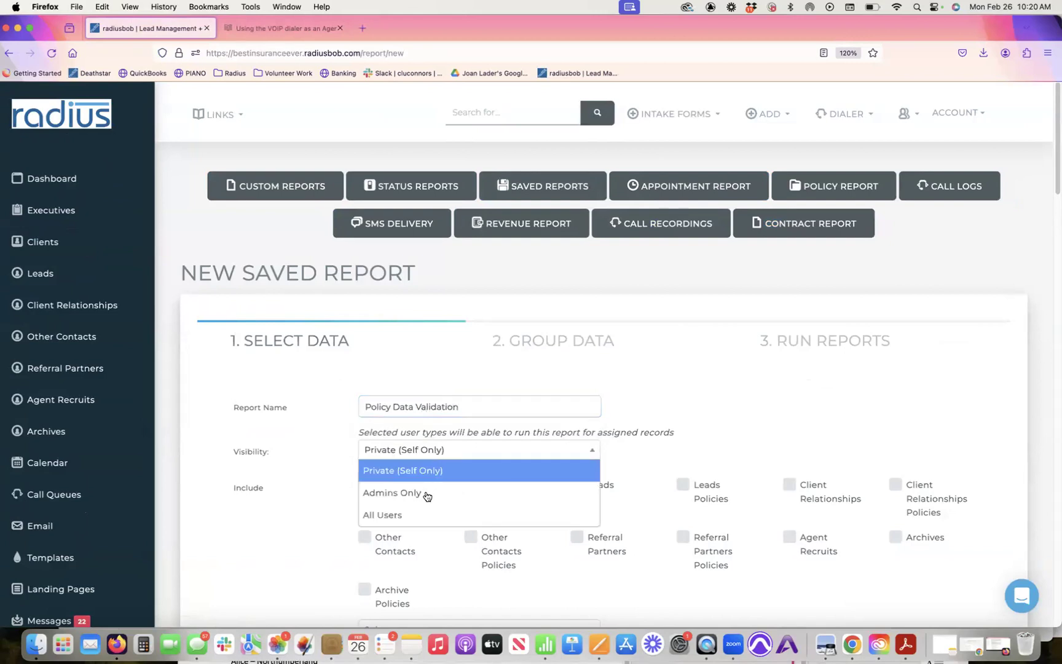
left_click(422, 514)
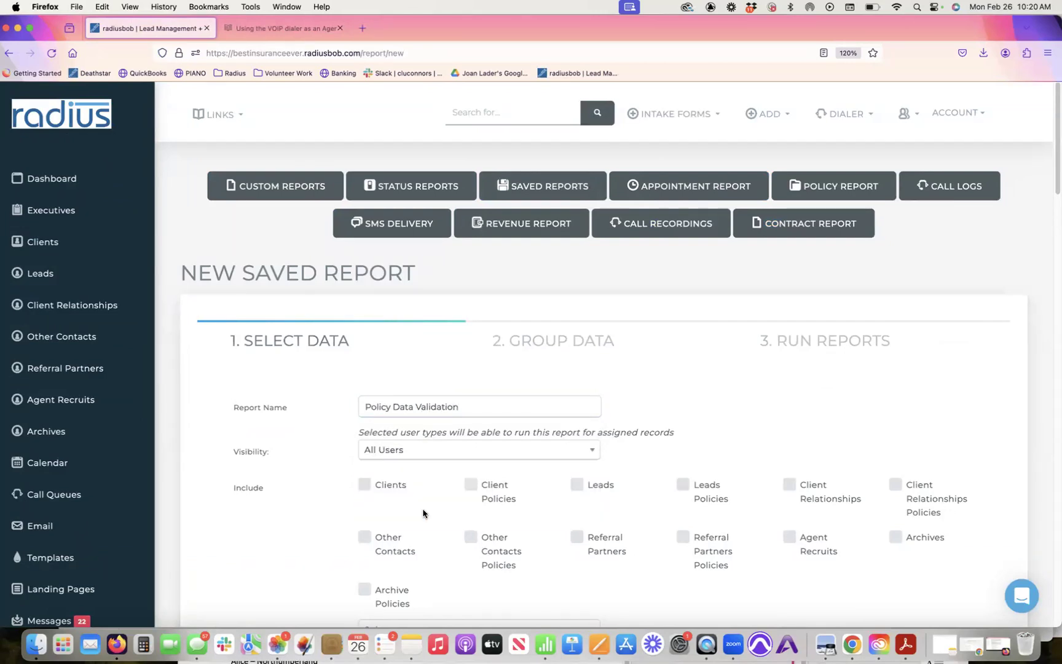
left_click(470, 484)
left_click(683, 485)
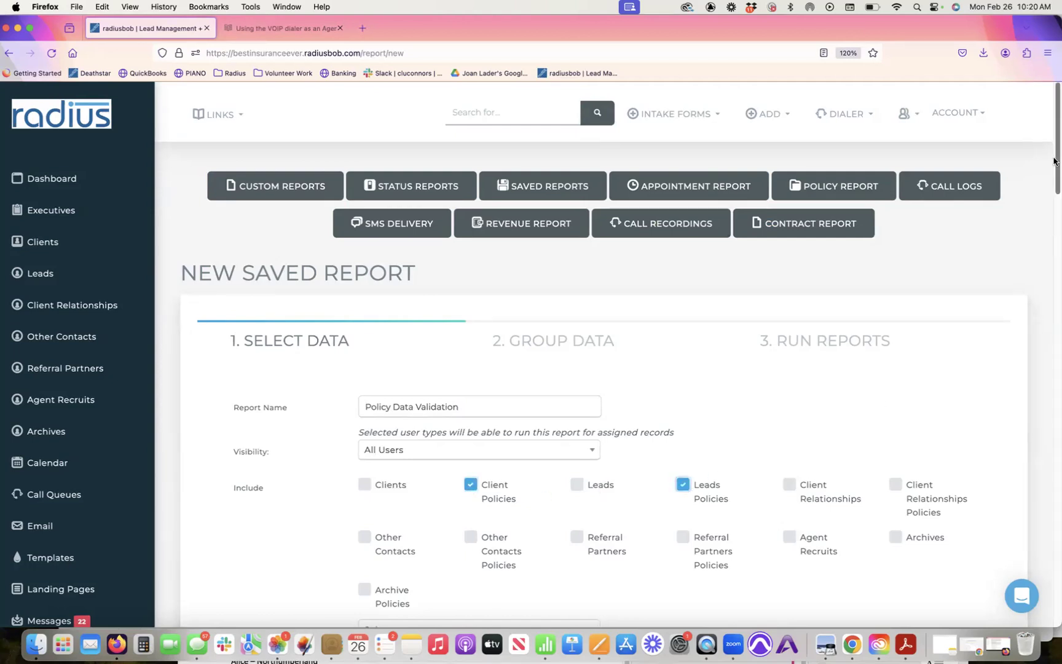
Step: Filter App Submit Date from Yesterday to Current Day
left_click_drag(1054, 161, 971, 403)
left_click(443, 337)
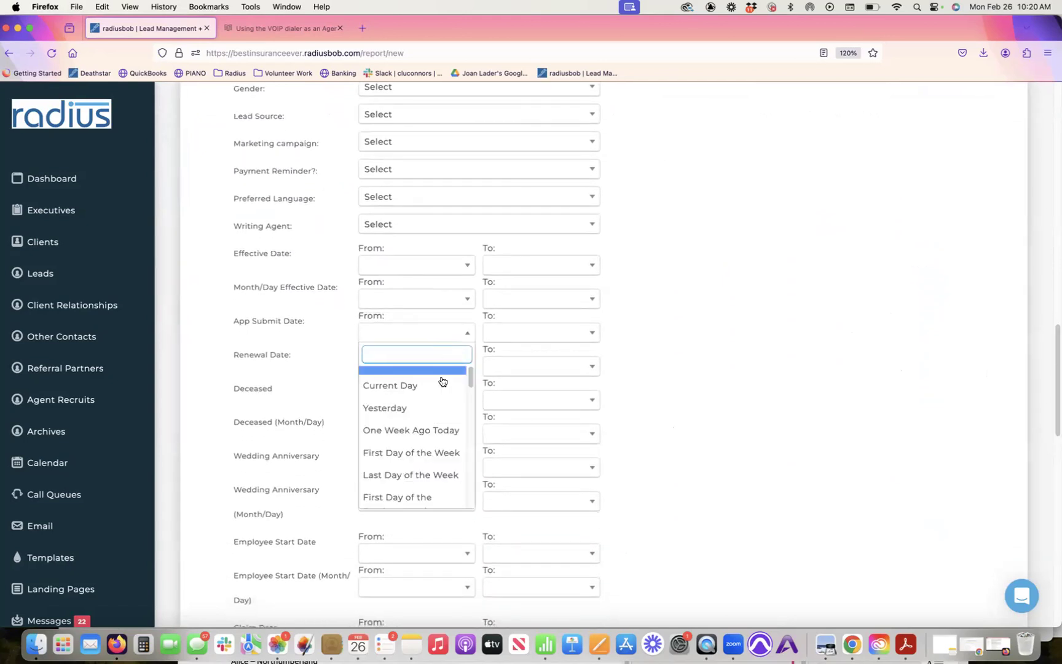
left_click(434, 407)
left_click(515, 336)
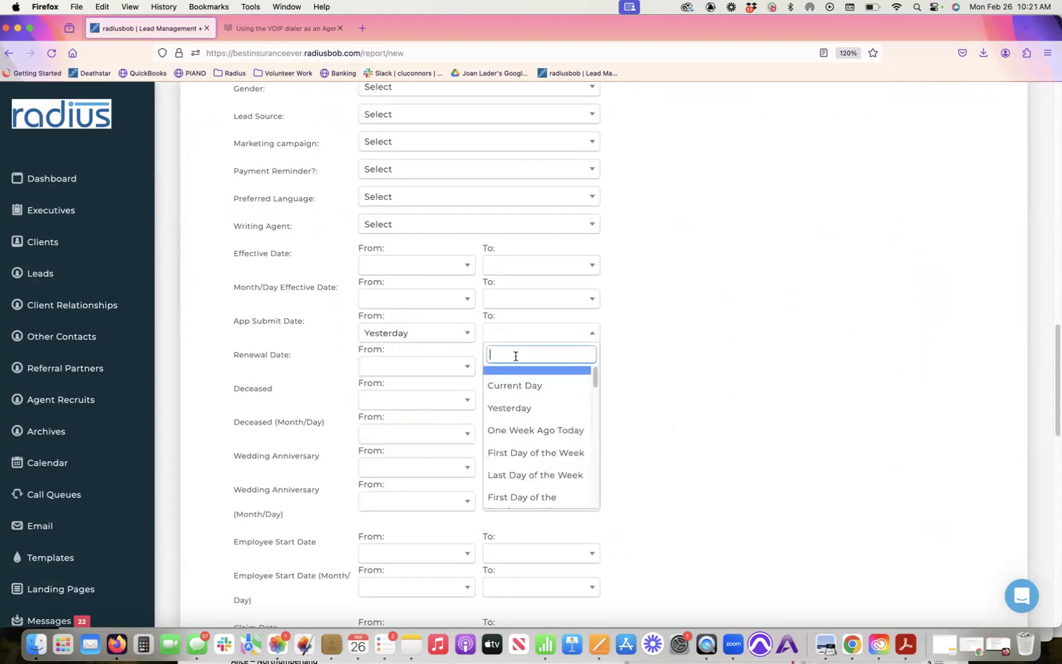
left_click(517, 384)
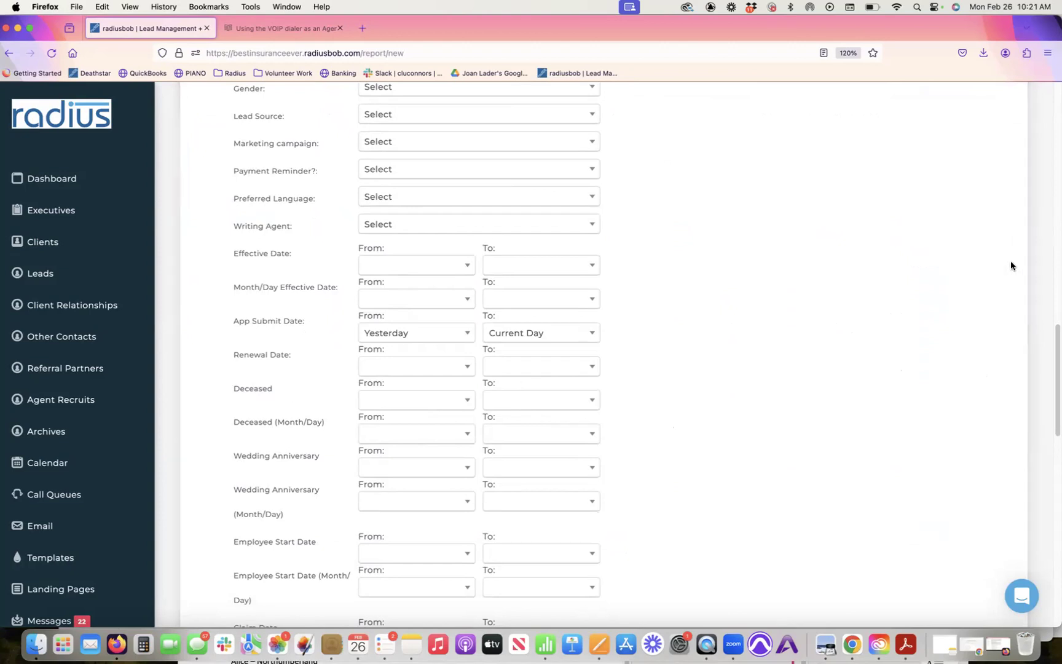
scroll(1055, 340, "down", 10)
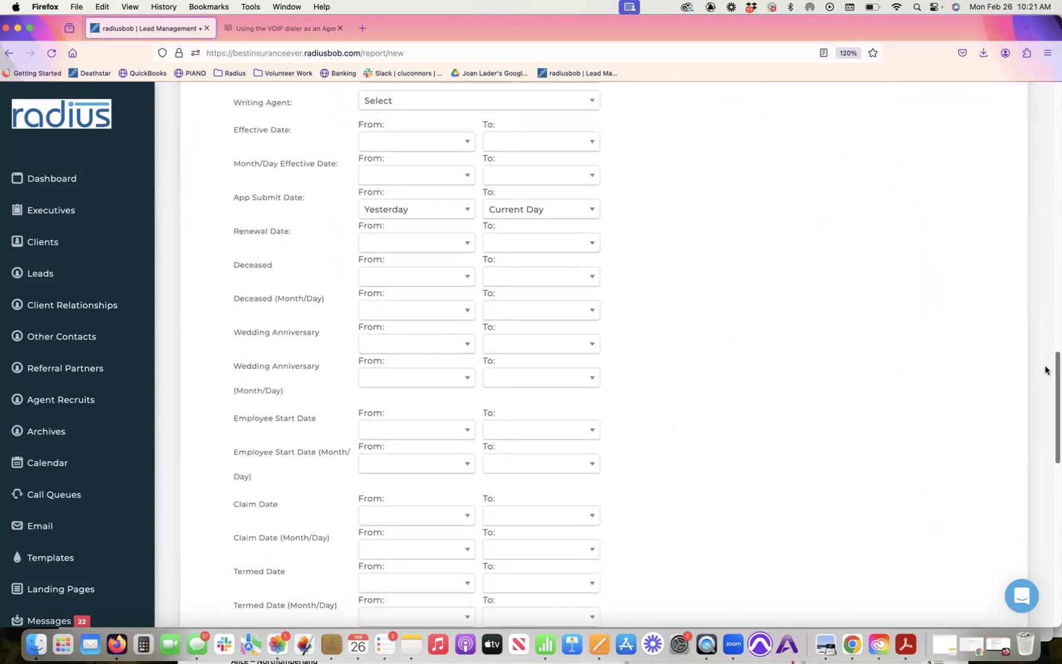
scroll(1013, 438, "down", 9)
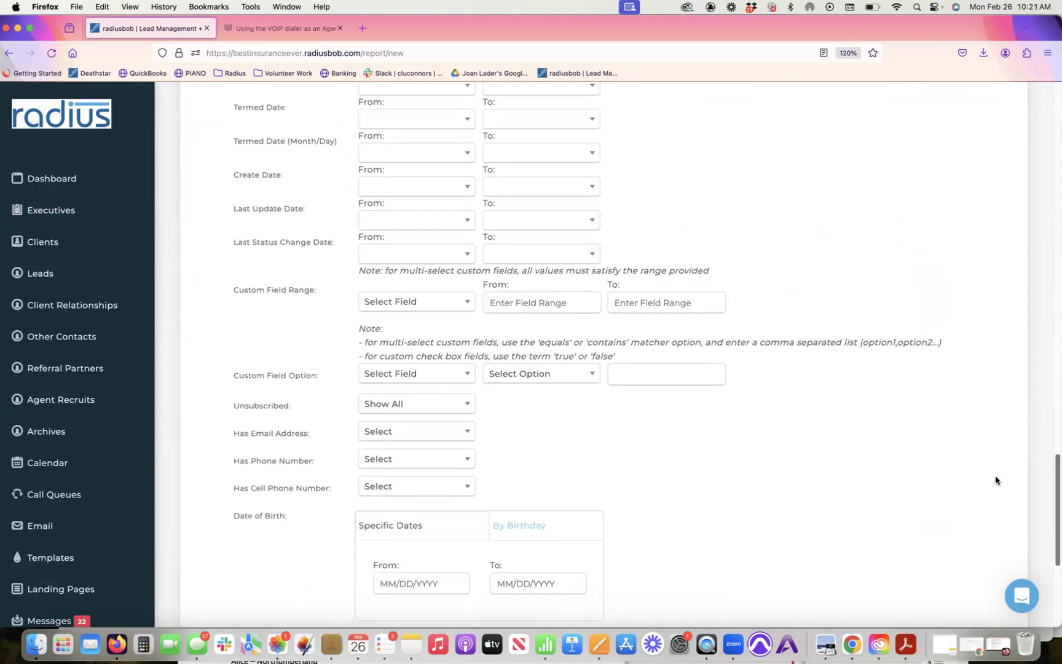
scroll(982, 514, "down", 1)
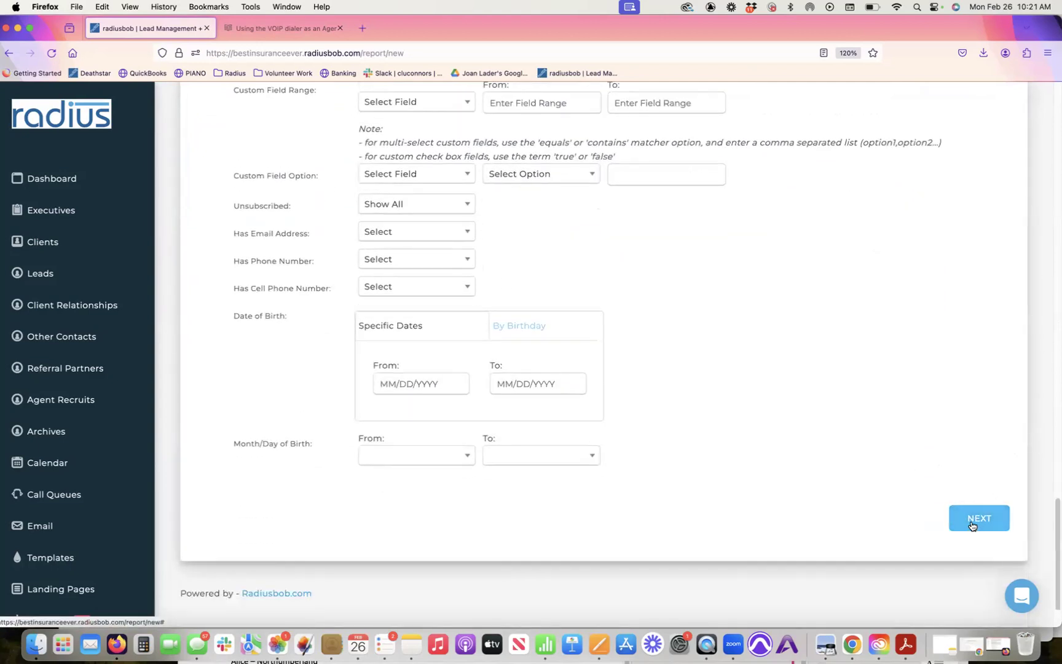
Step: On Group Data, set Group 1 and Sort Order to Assigned Agent, totalling Number of Records
left_click(979, 518)
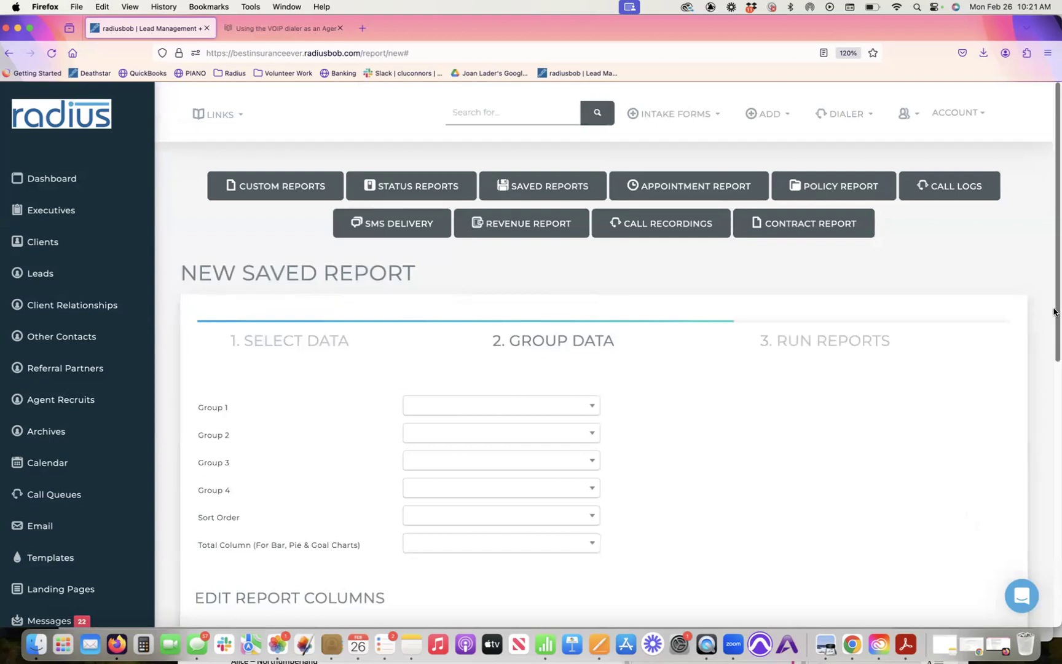
left_click_drag(1053, 311, 1053, 351)
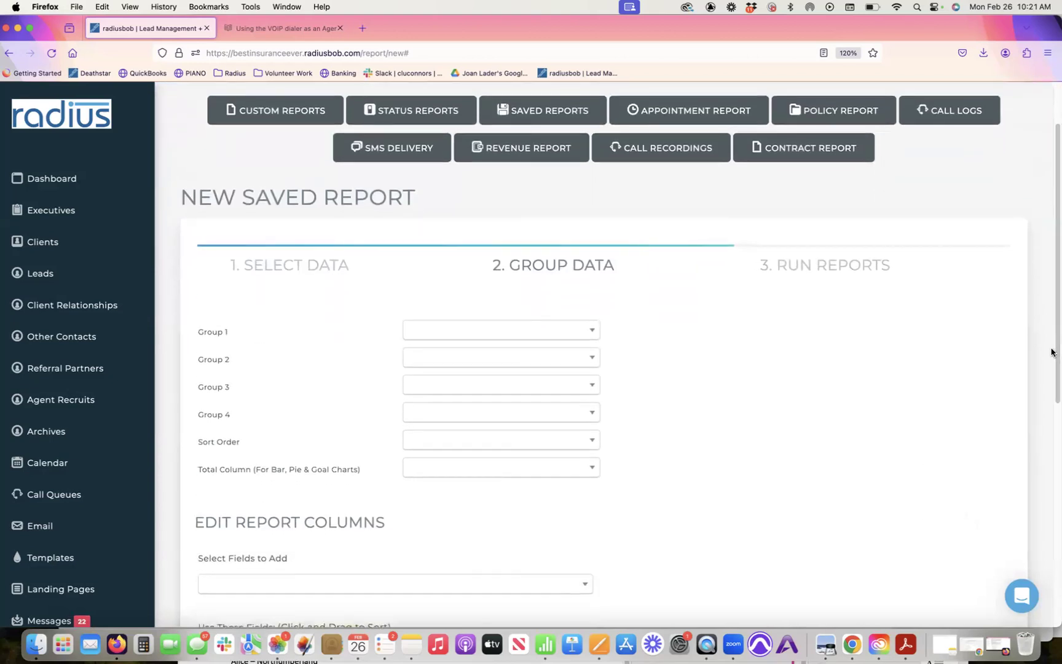
left_click(552, 335)
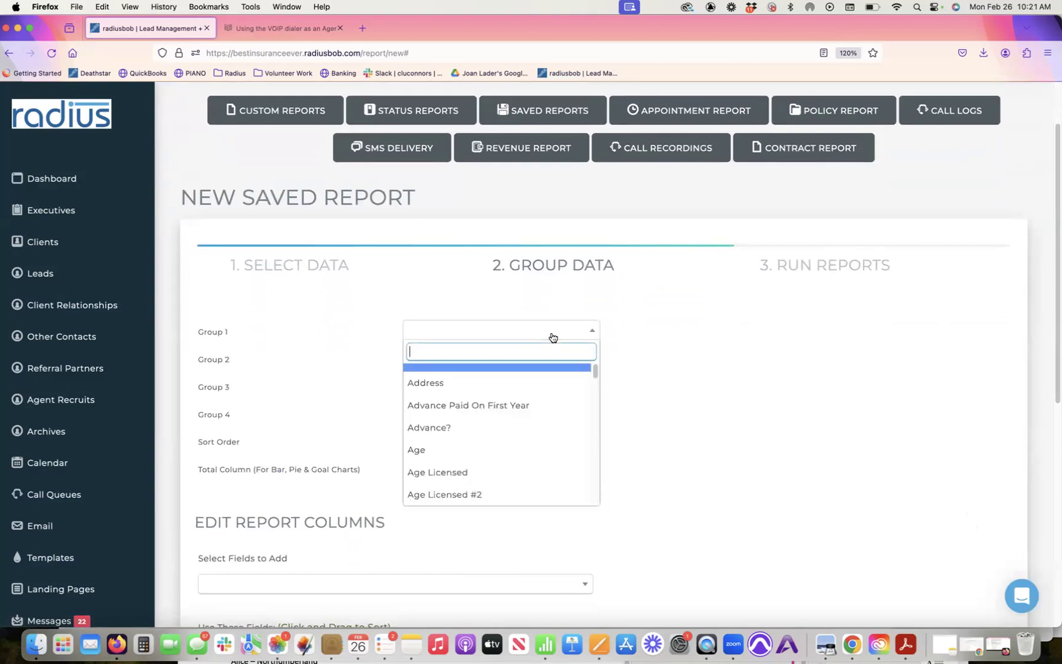
type("ass")
left_click(508, 384)
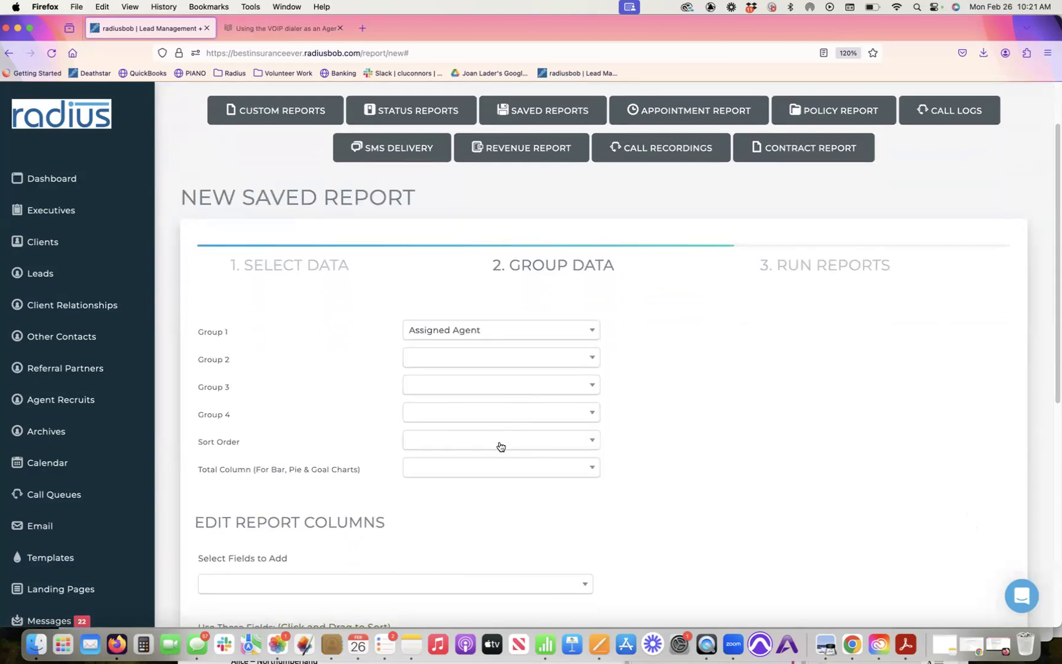
left_click(498, 440)
type("ass")
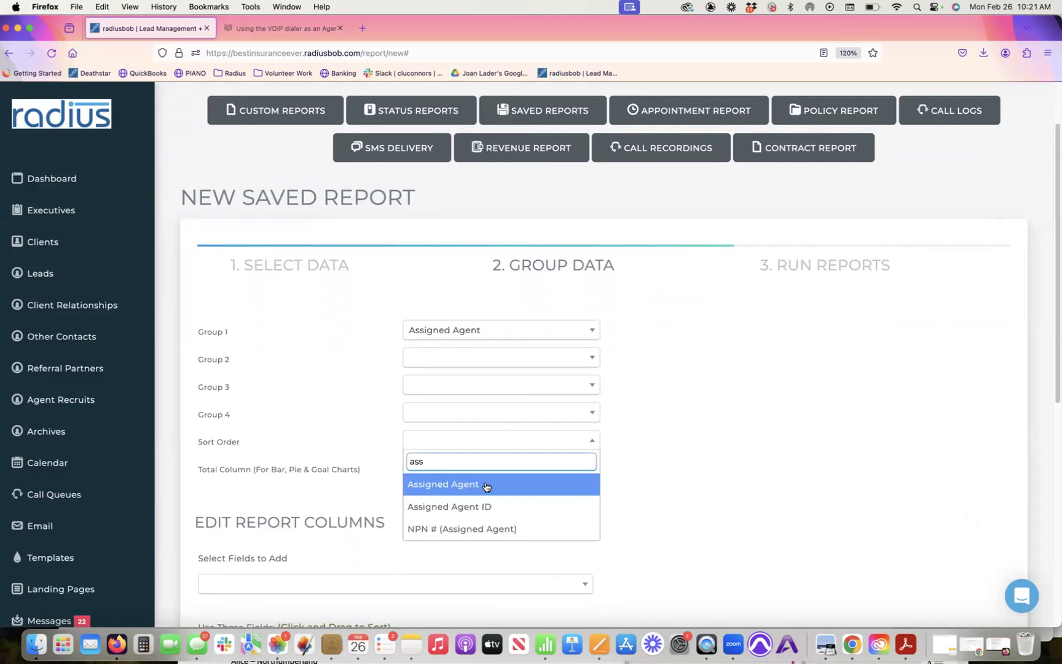
left_click(485, 485)
left_click(479, 473)
left_click(477, 491)
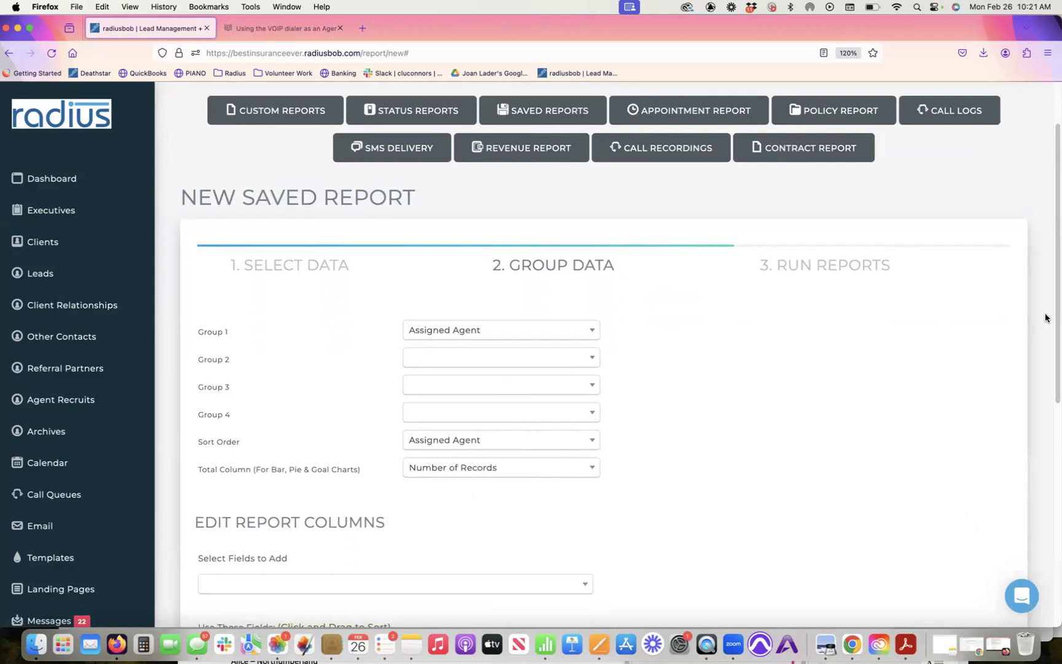
left_click_drag(1053, 320, 1005, 459)
Step: Add Assigned Agent as a report column and remove the City, State and Zip columns
left_click(557, 315)
type("ass")
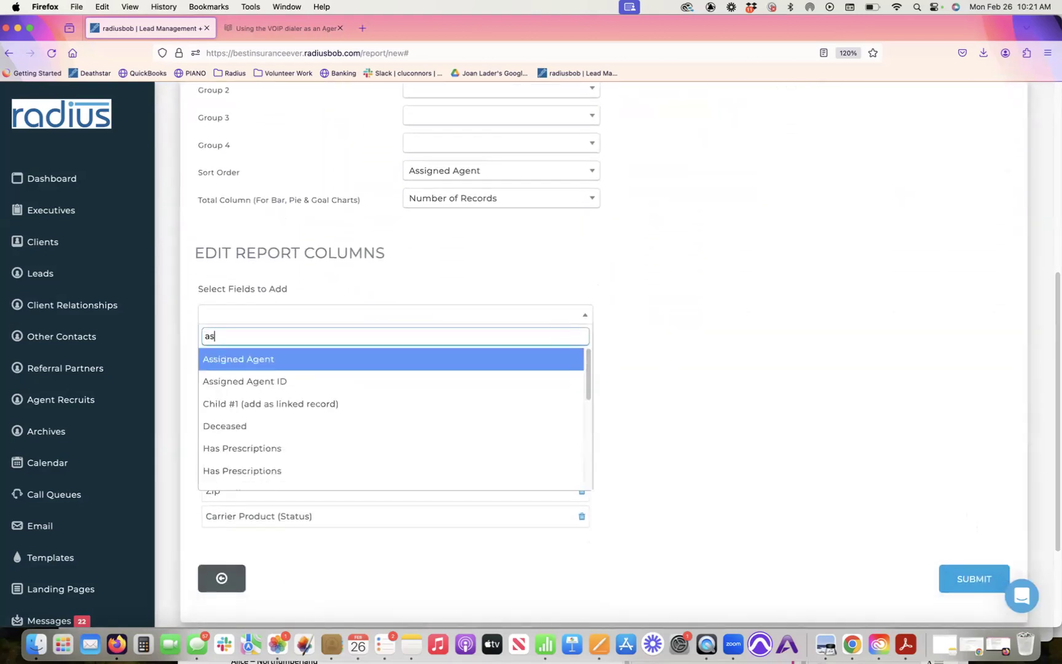
left_click(488, 362)
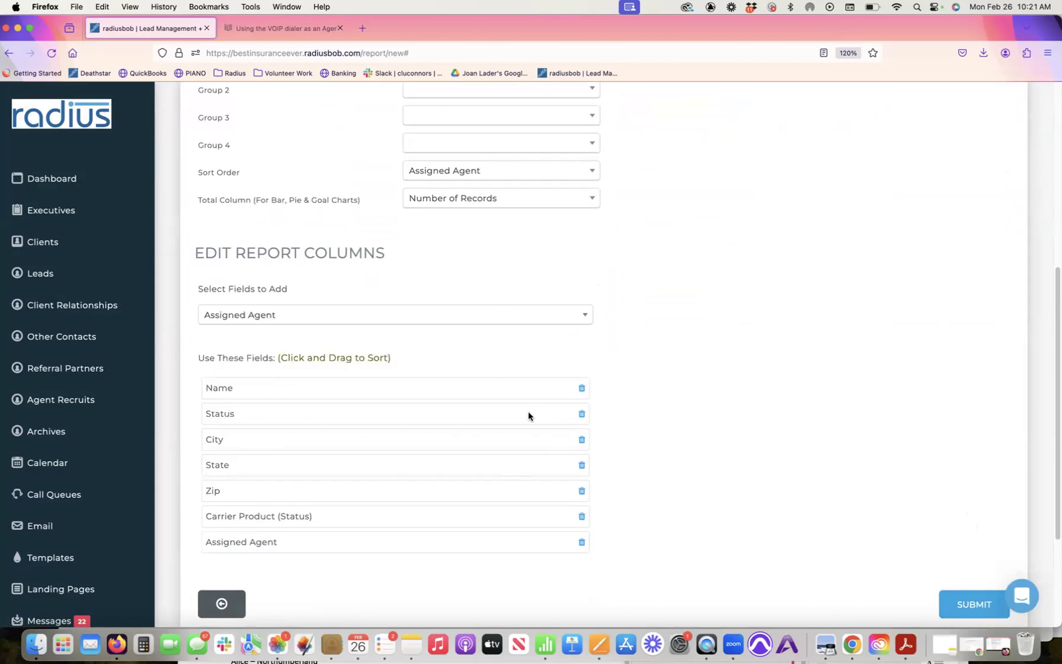
left_click(582, 440)
left_click(581, 440)
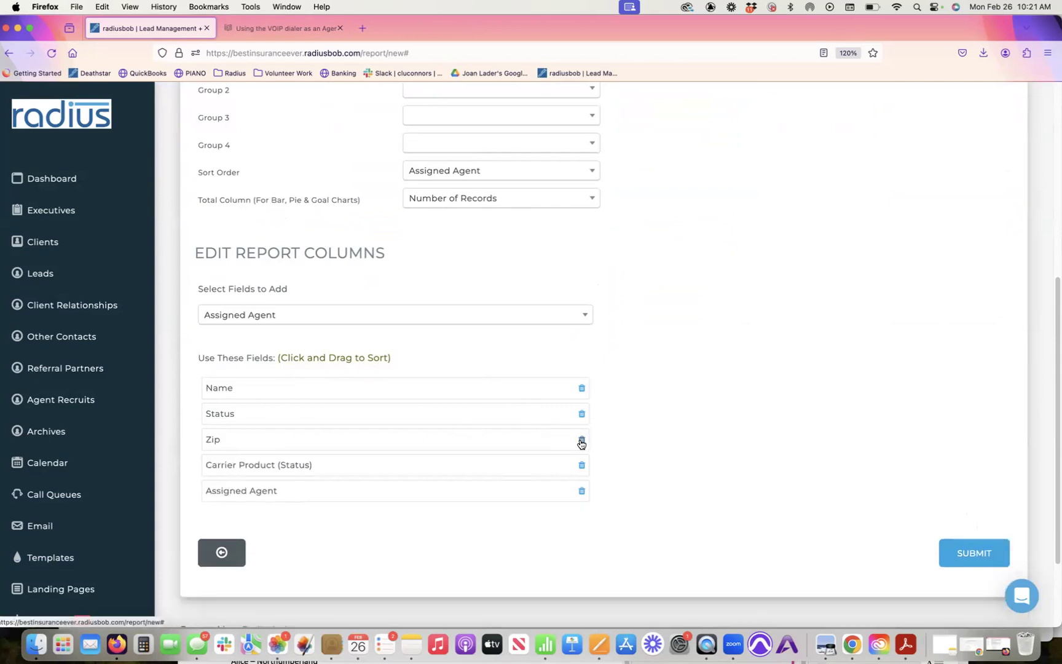
left_click(582, 440)
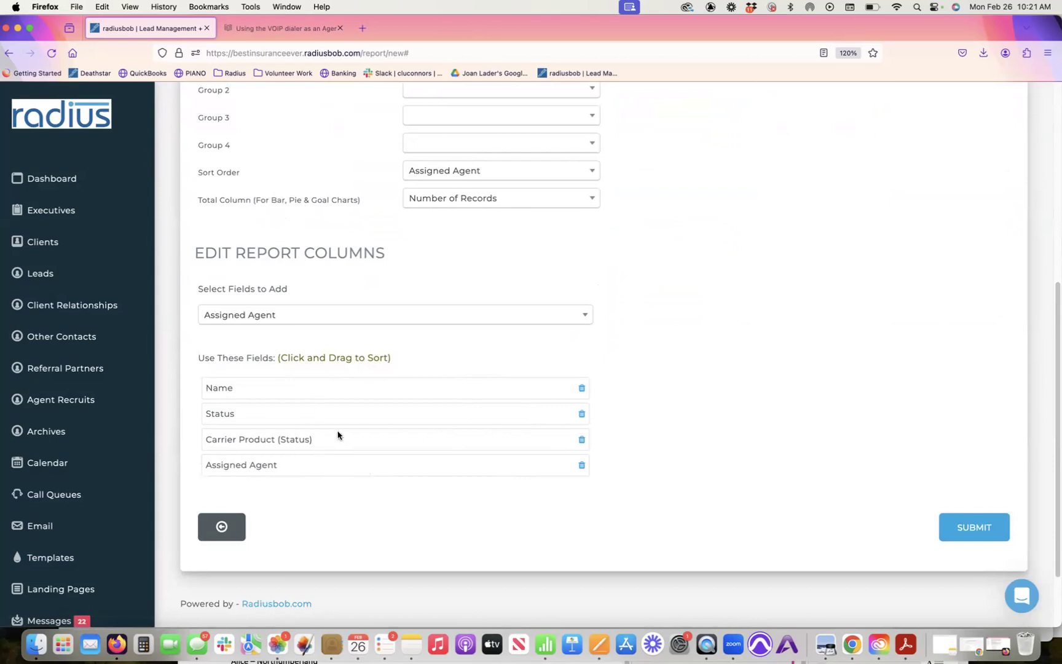
Step: Add Effective Date and Renewal Date (with year) as report columns
left_click(344, 315)
type("eff")
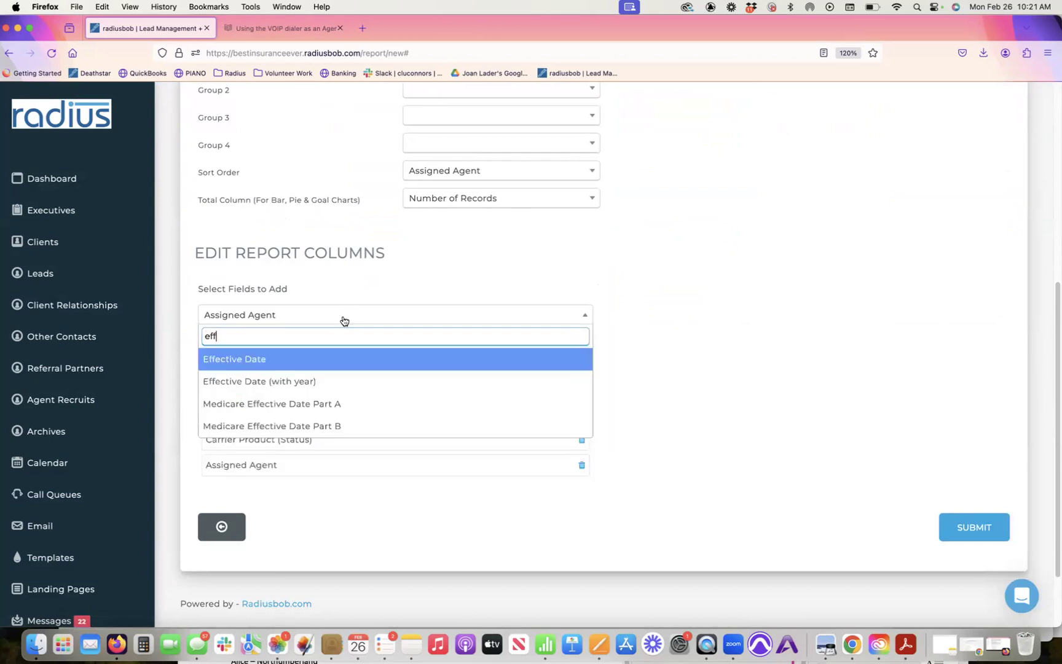
left_click(319, 382)
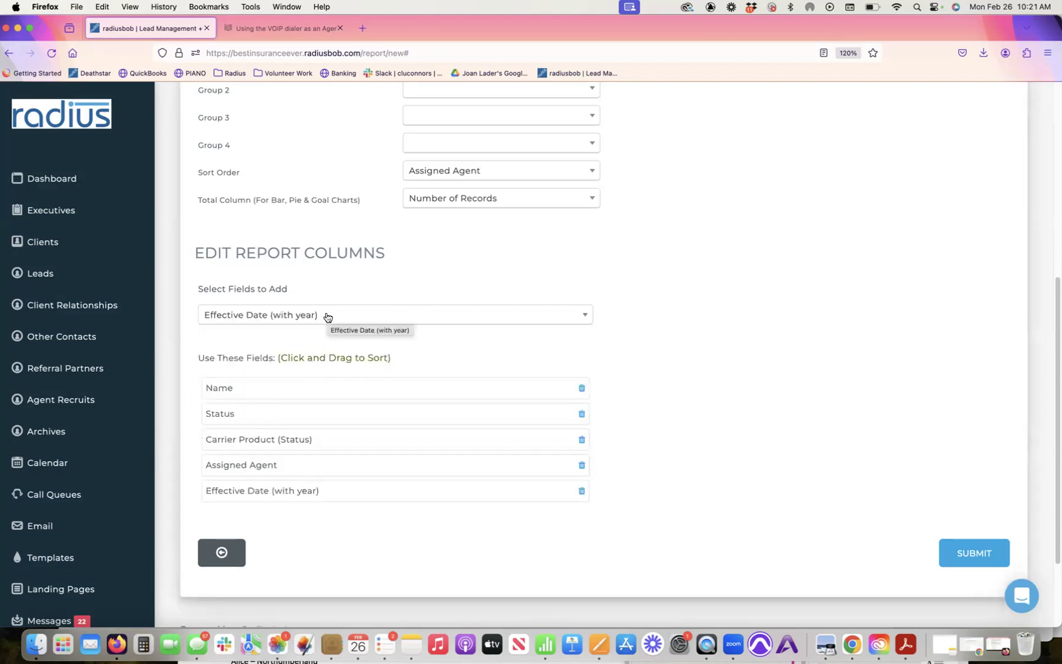
left_click(327, 317)
type("renew")
key("BackSpace")
key("BackSpace")
type("new")
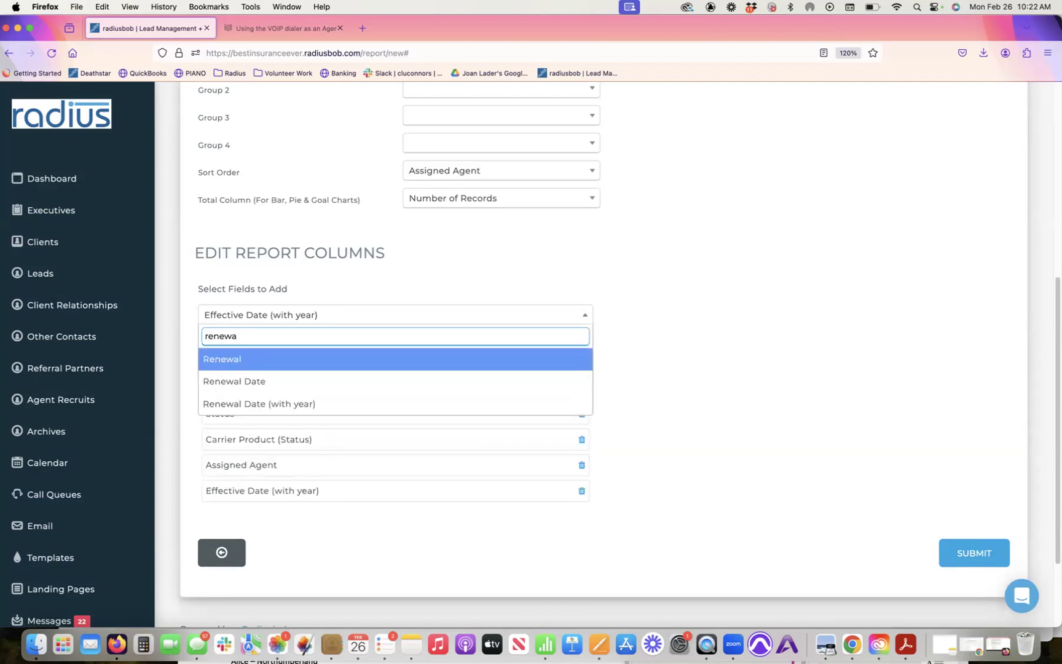
left_click(299, 403)
Step: Add Policy Coverage Type as a column and move it directly below Status
left_click(317, 316)
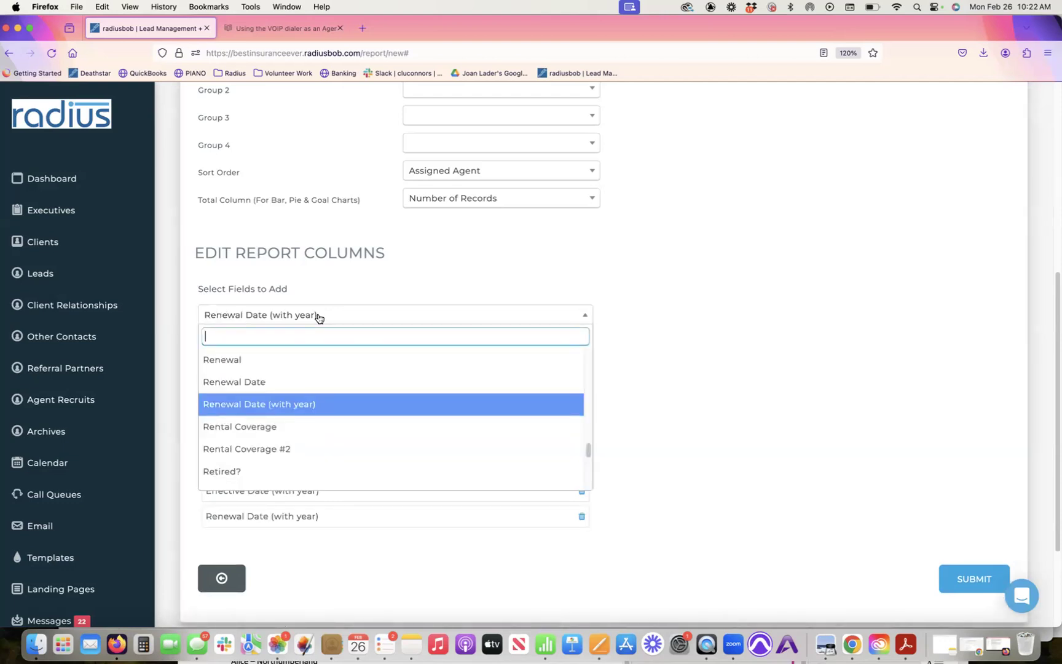
type("produ")
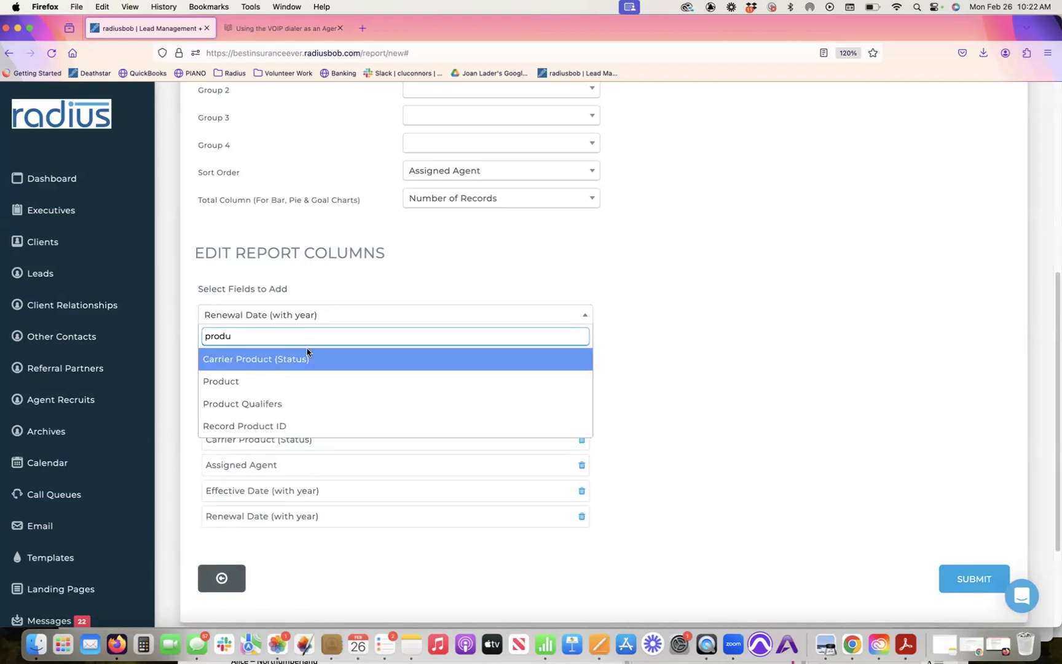
double_click(287, 332)
type("policy")
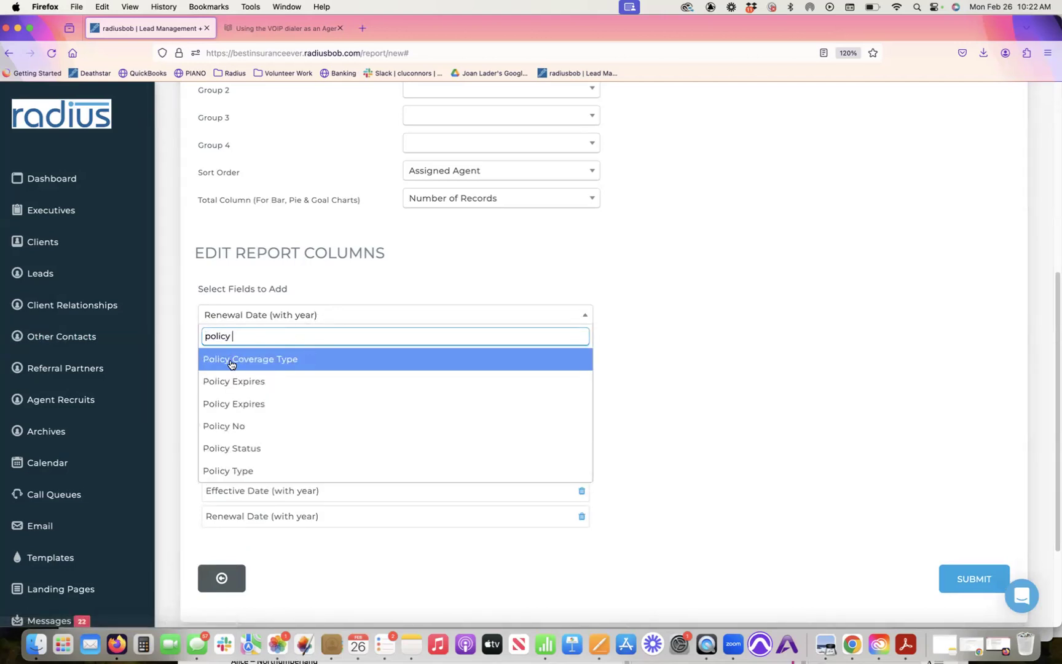
key("Return")
left_click_drag(266, 542, 263, 436)
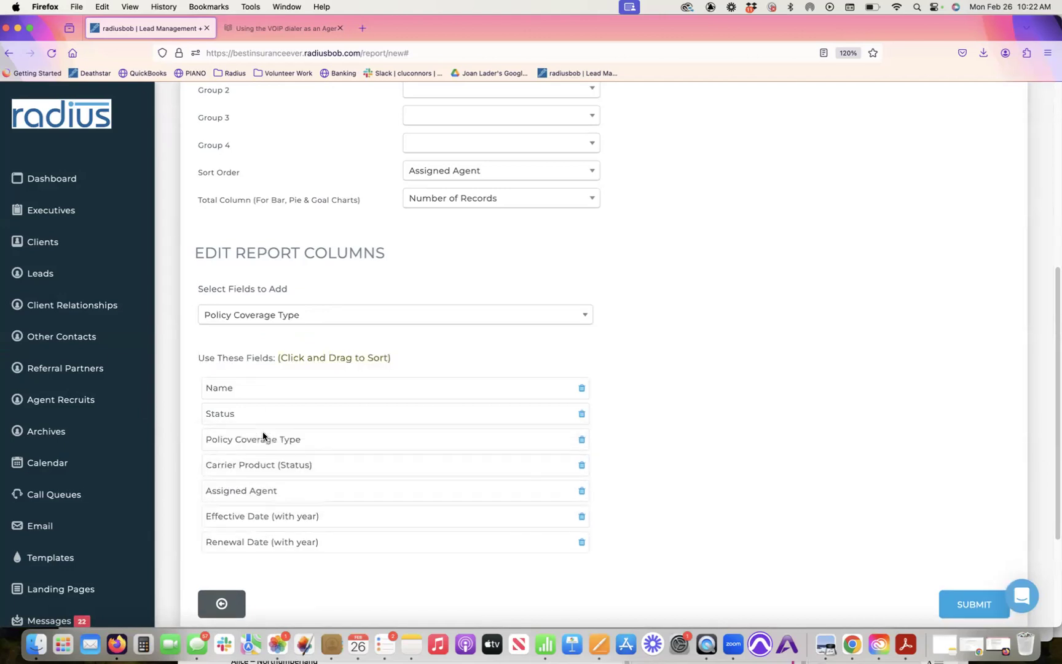
Step: Add a Premium column and move Assigned Agent to the end of the columns
left_click(383, 314)
type("prem")
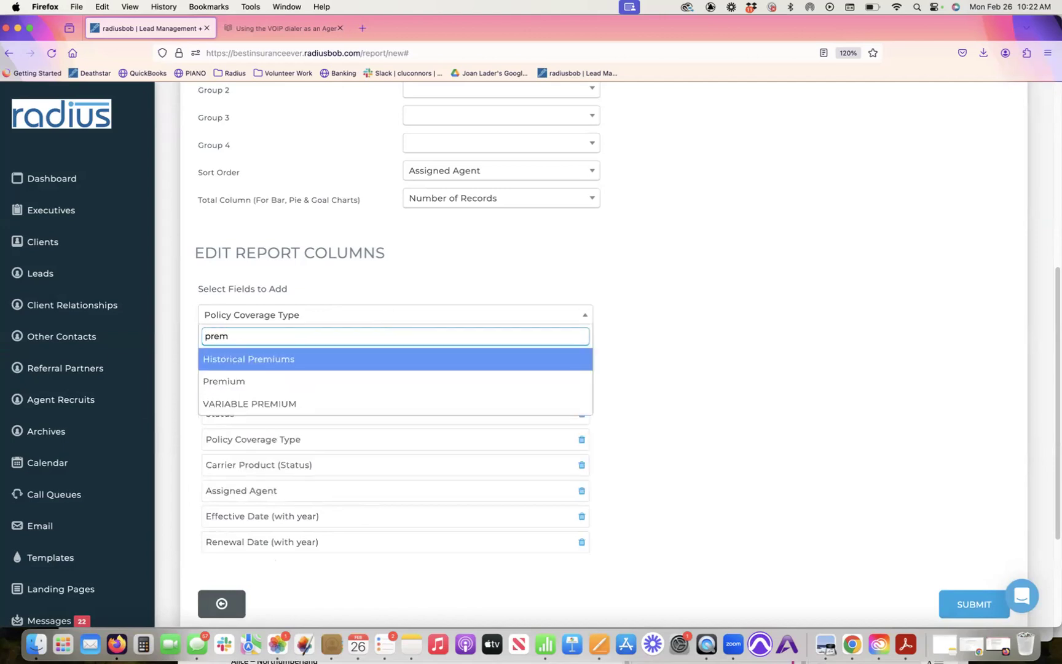
left_click(337, 381)
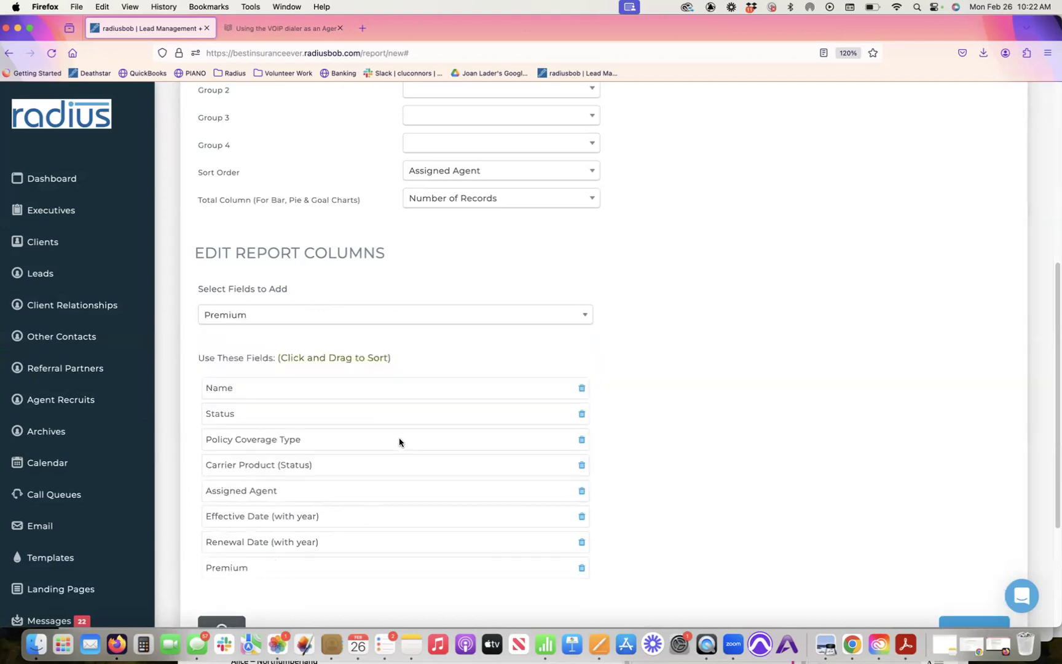
left_click_drag(308, 498, 302, 566)
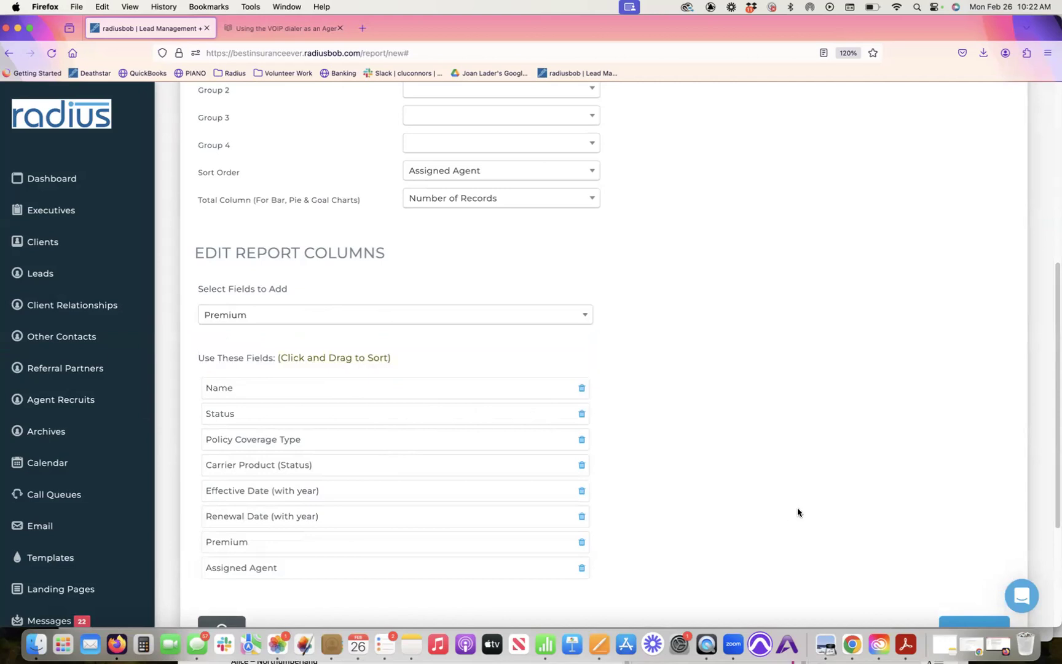
scroll(1053, 443, "down", 4)
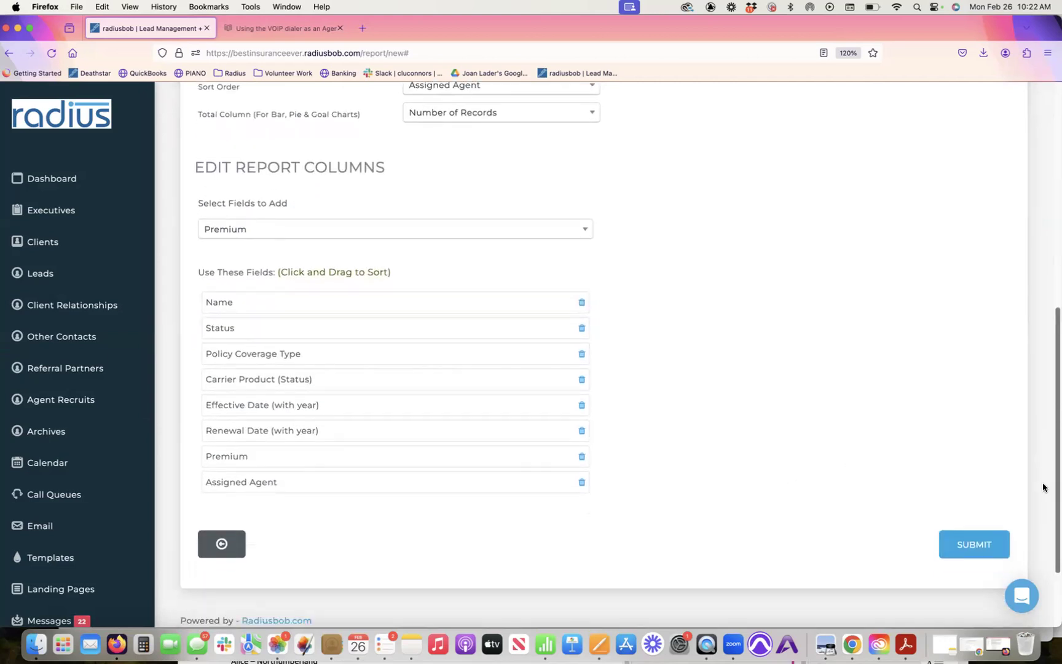
Step: Save the new report, then find the Dashboard settings by filtering 'dash' and edit them
left_click(966, 522)
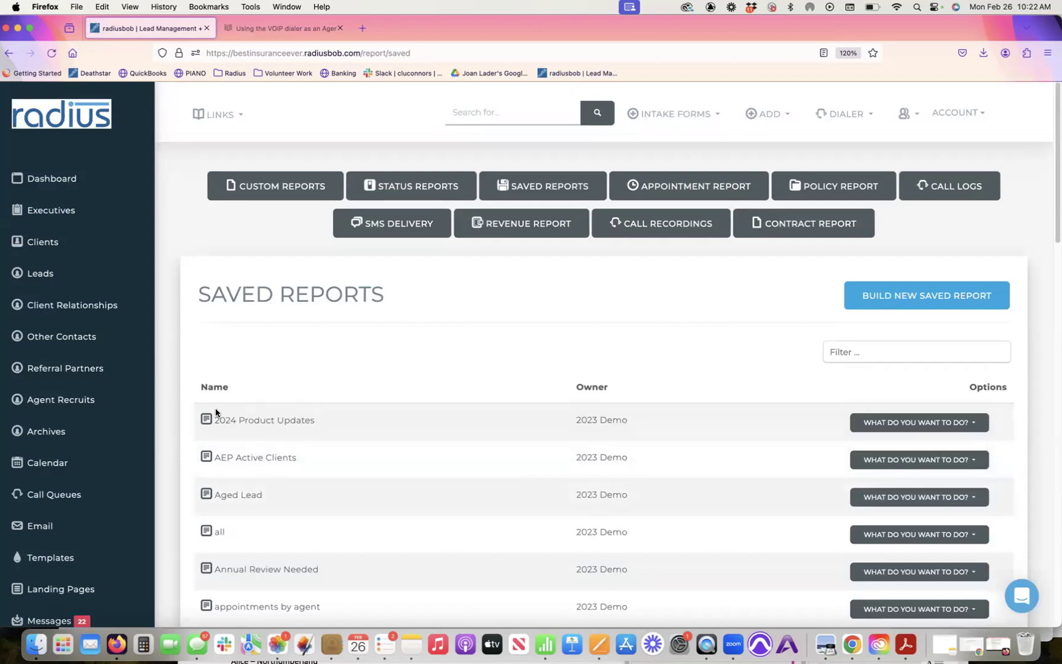
scroll(61, 540, "down", 8)
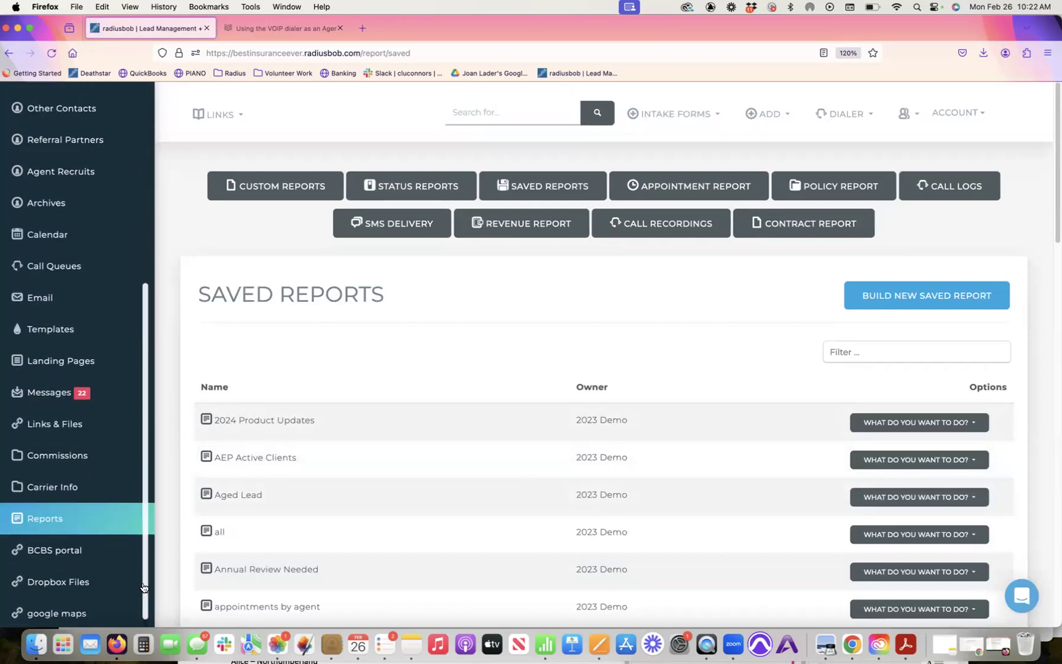
left_click(60, 550)
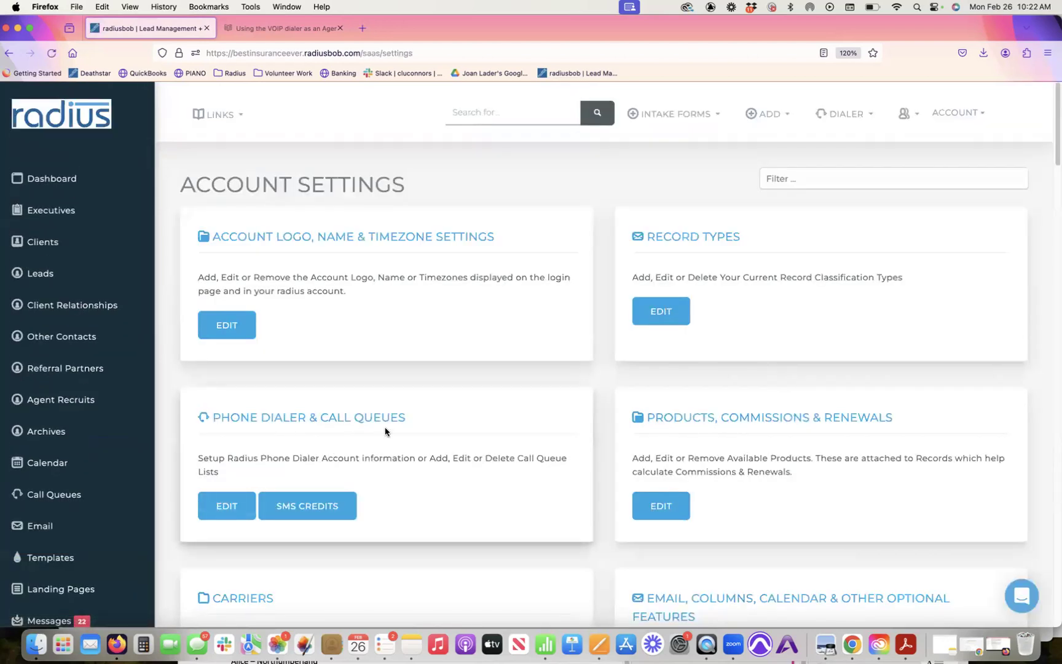
left_click(792, 180)
type("dash")
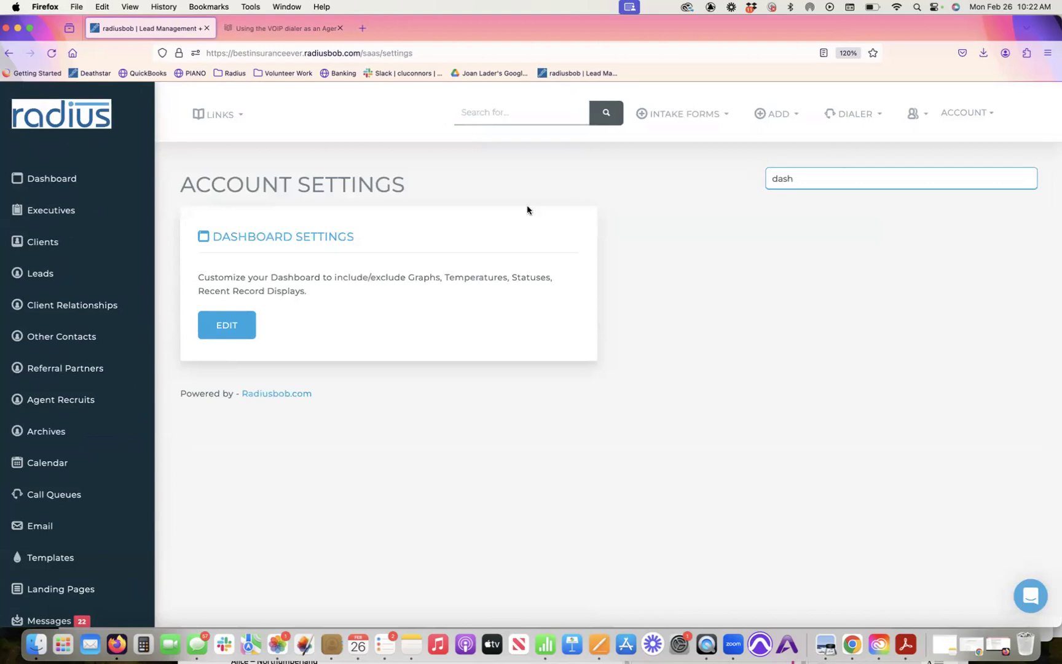
left_click(229, 326)
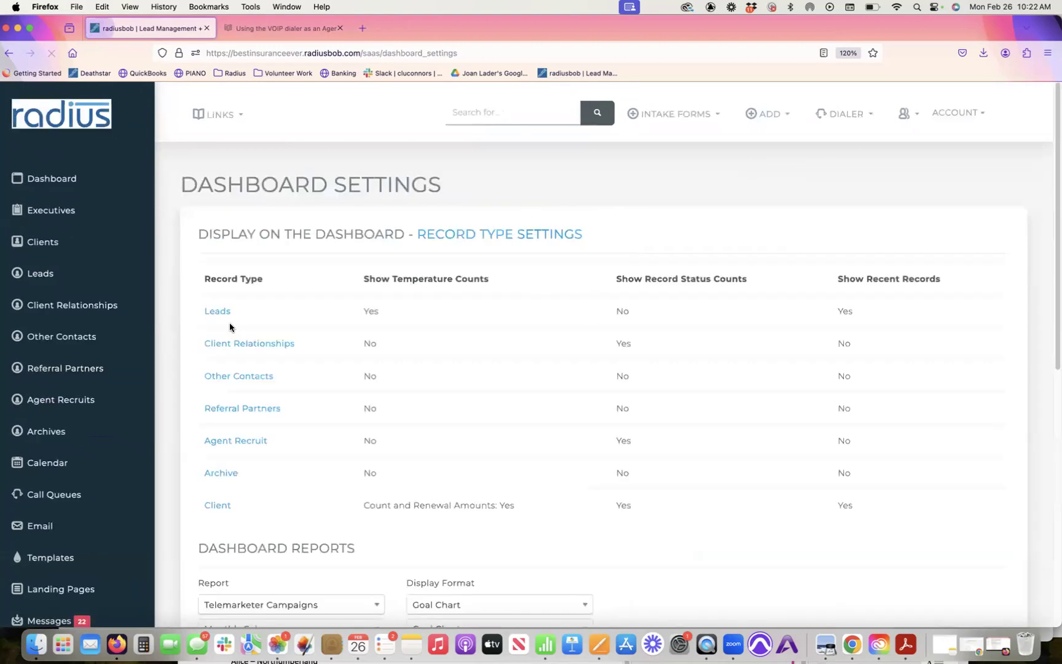
Step: Make Policy Data Validation the first dashboard report, displayed as Report, and save
left_click_drag(1054, 227, 1054, 360)
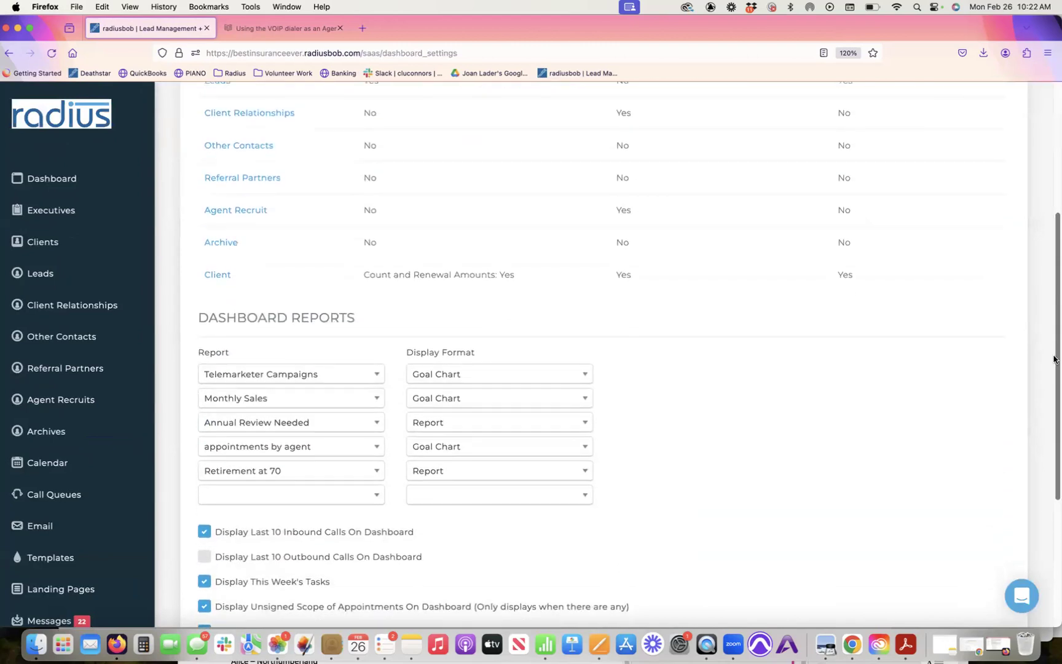
left_click(361, 374)
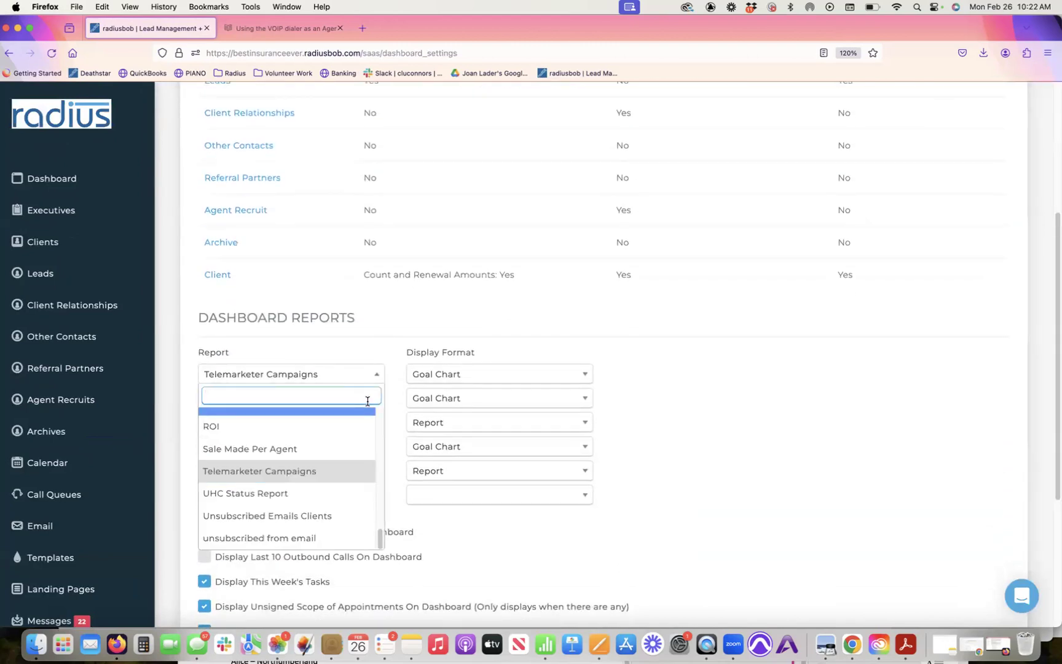
type("poli")
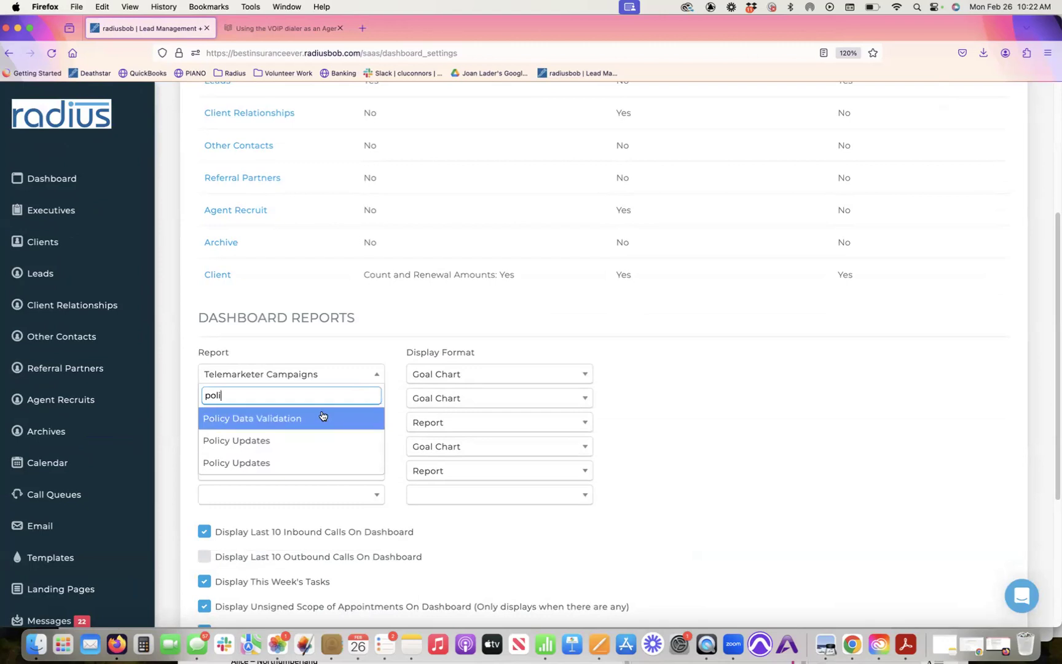
left_click(322, 417)
left_click(464, 374)
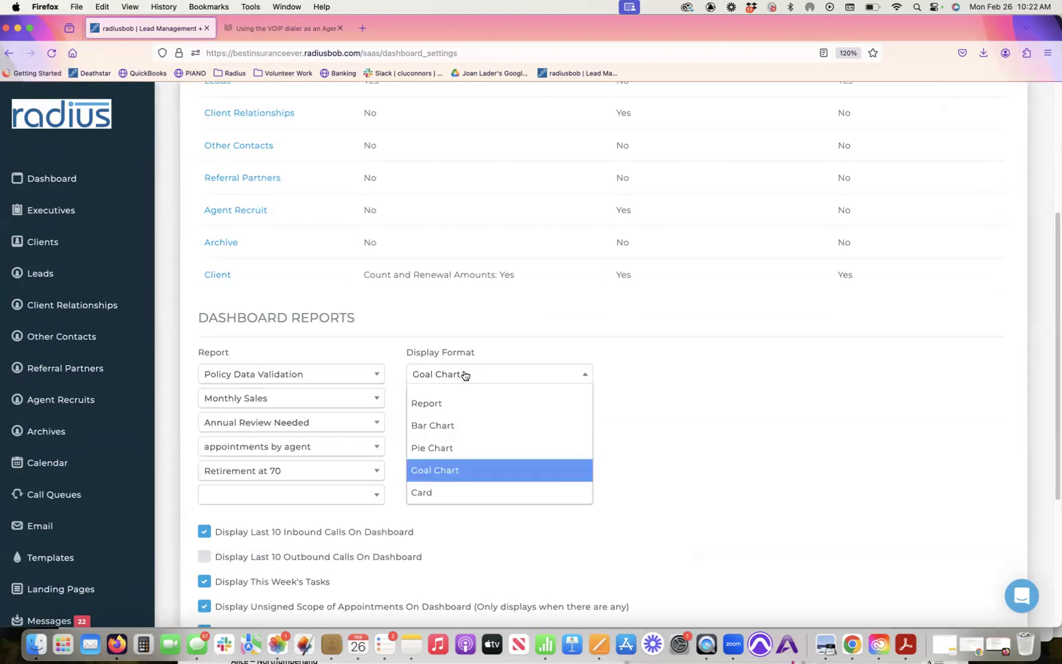
left_click(477, 404)
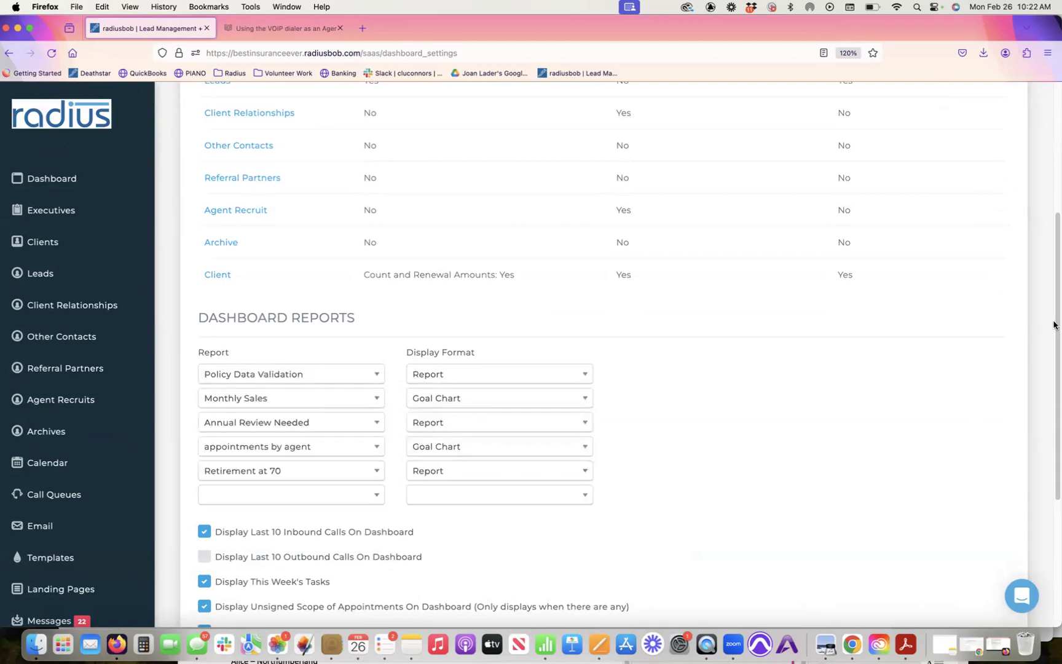
scroll(1008, 523, "down", 5)
left_click(241, 454)
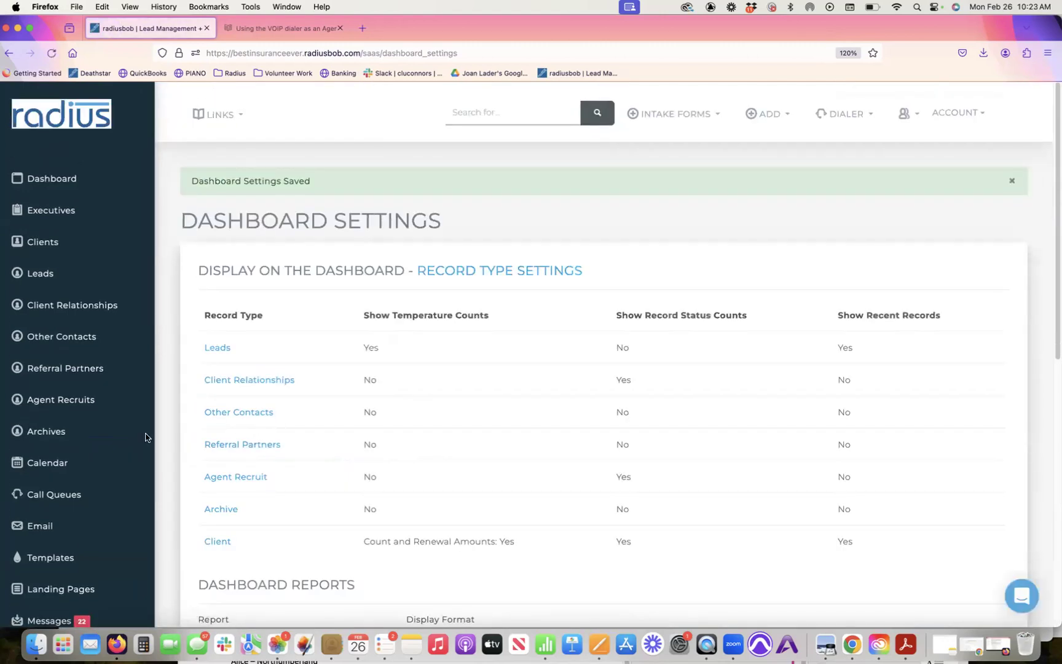
Step: On the dashboard, collapse Unsigned Scope of Appointments and confirm the policy report shows NO RECORDS FOUND
left_click(43, 179)
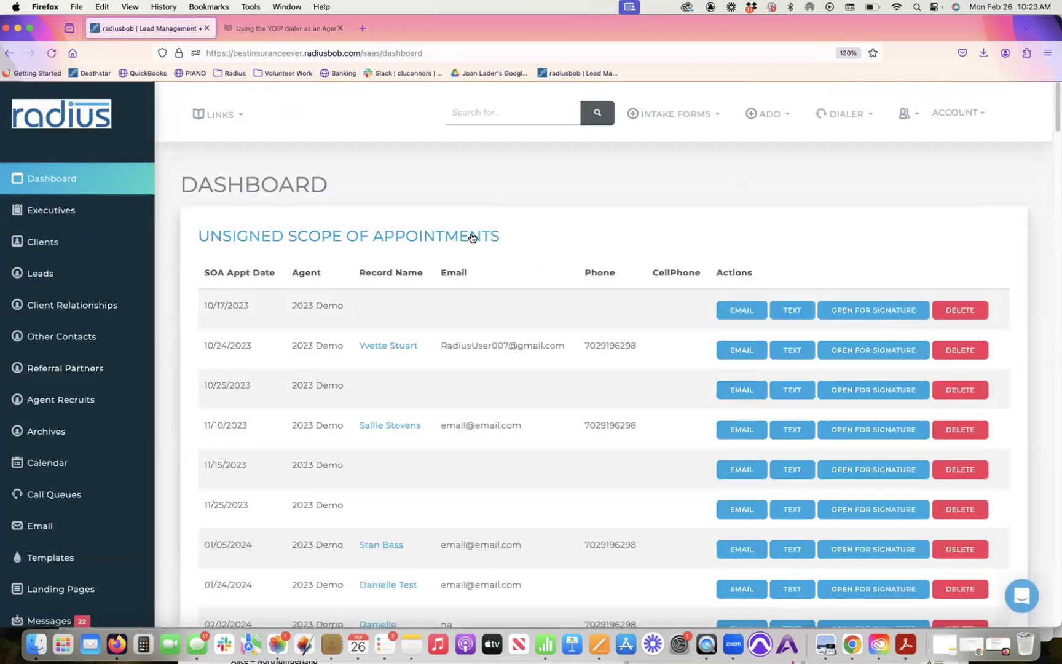
left_click(472, 237)
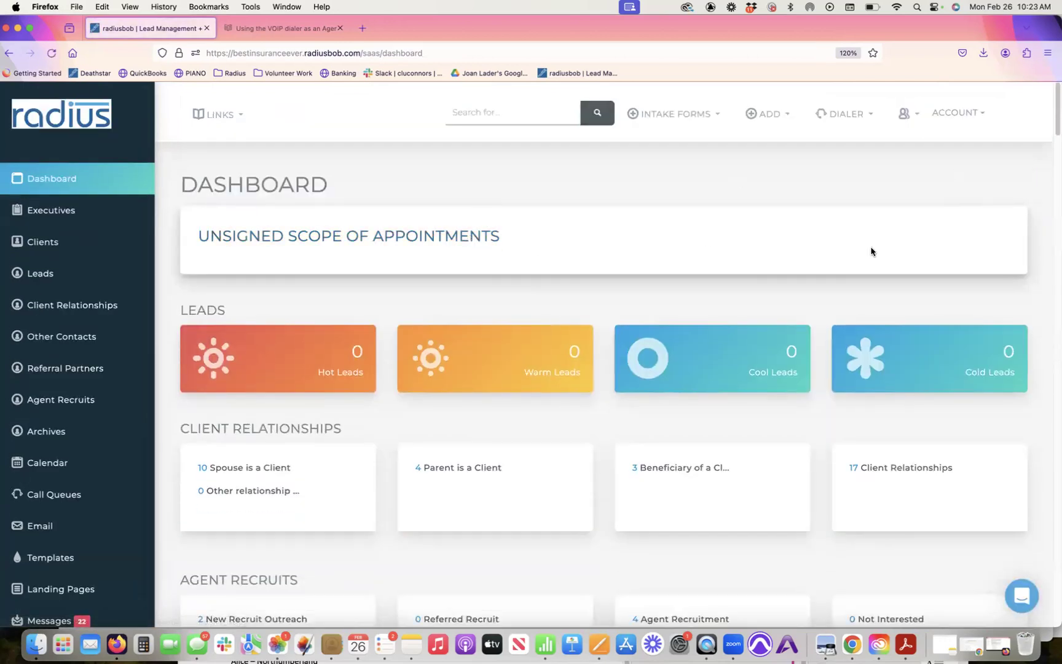
left_click(1054, 182)
left_click_drag(1055, 183, 1038, 209)
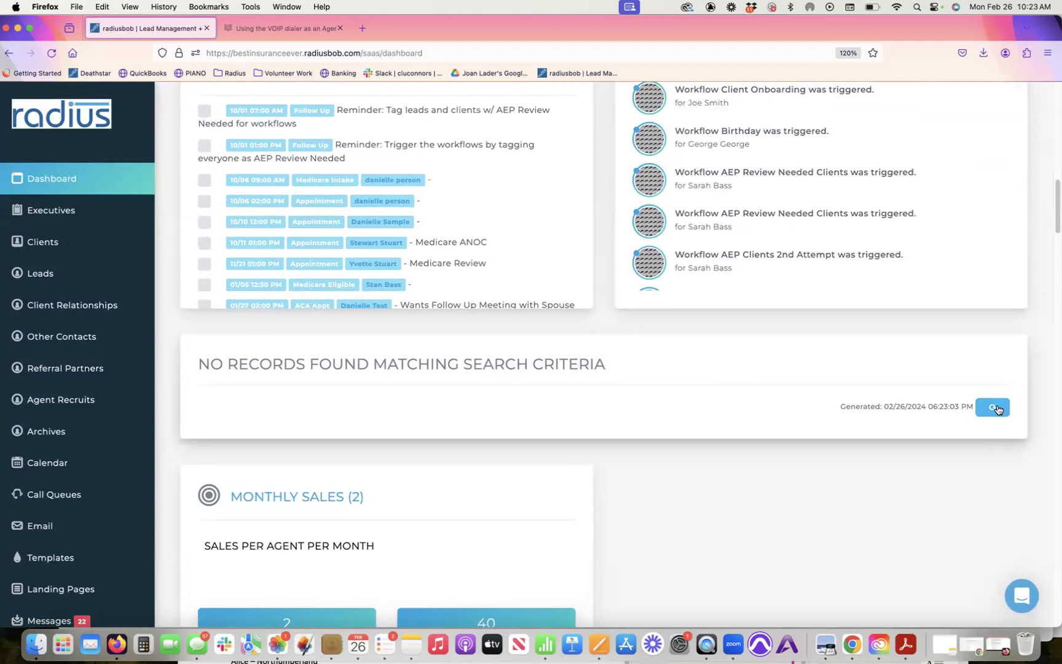
left_click_drag(619, 378, 368, 376)
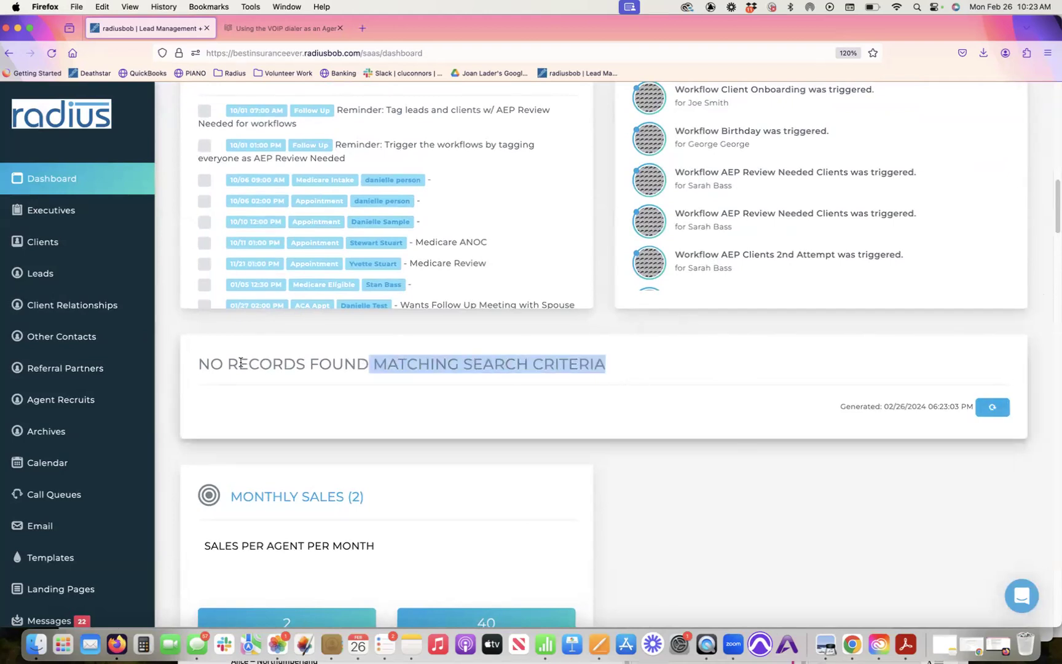
triple_click(463, 384)
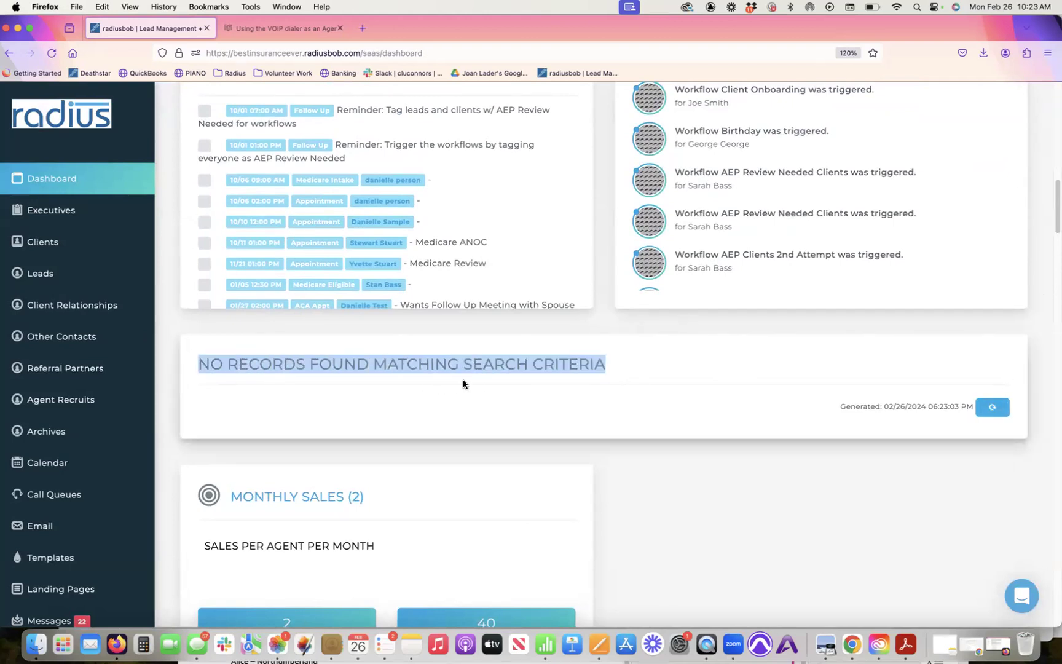
Step: Open the second client's record from the Clients list
left_click(58, 251)
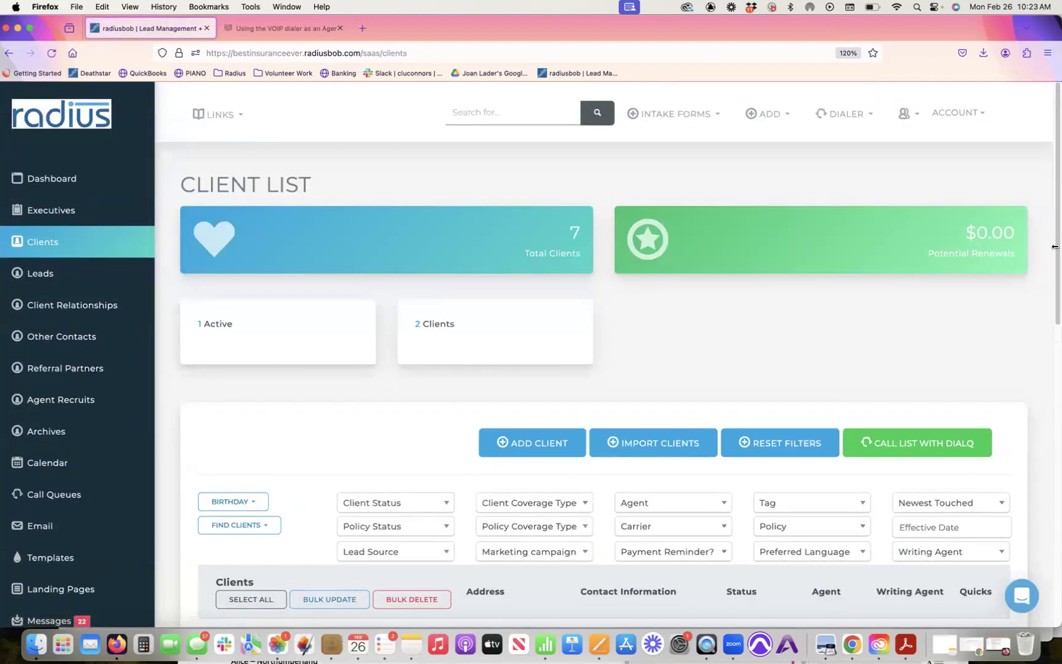
scroll(791, 330, "down", 5)
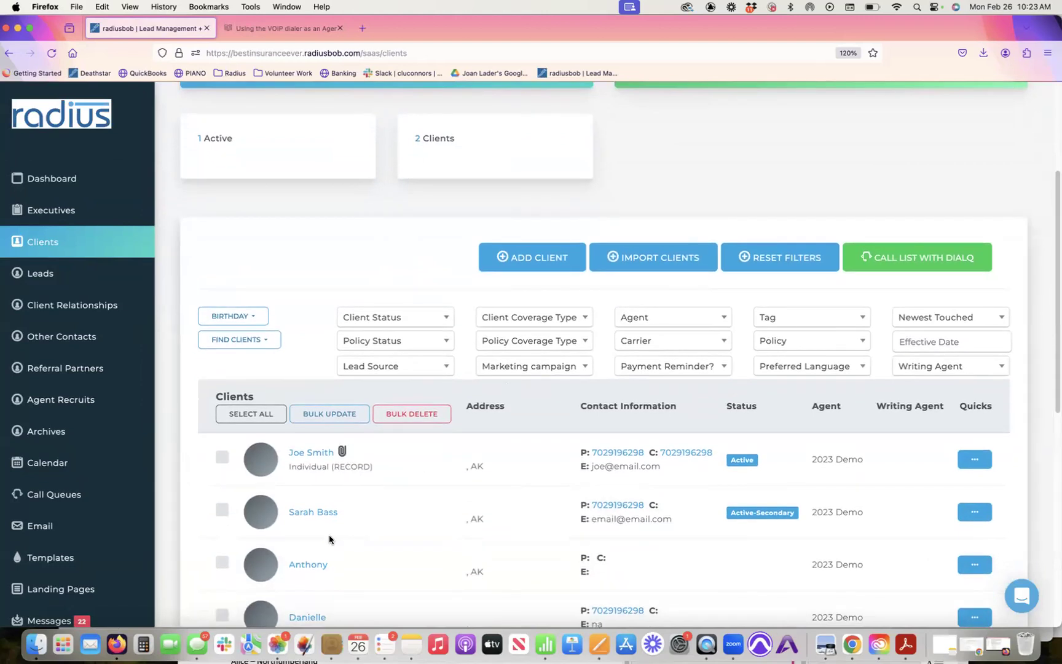
left_click(322, 514)
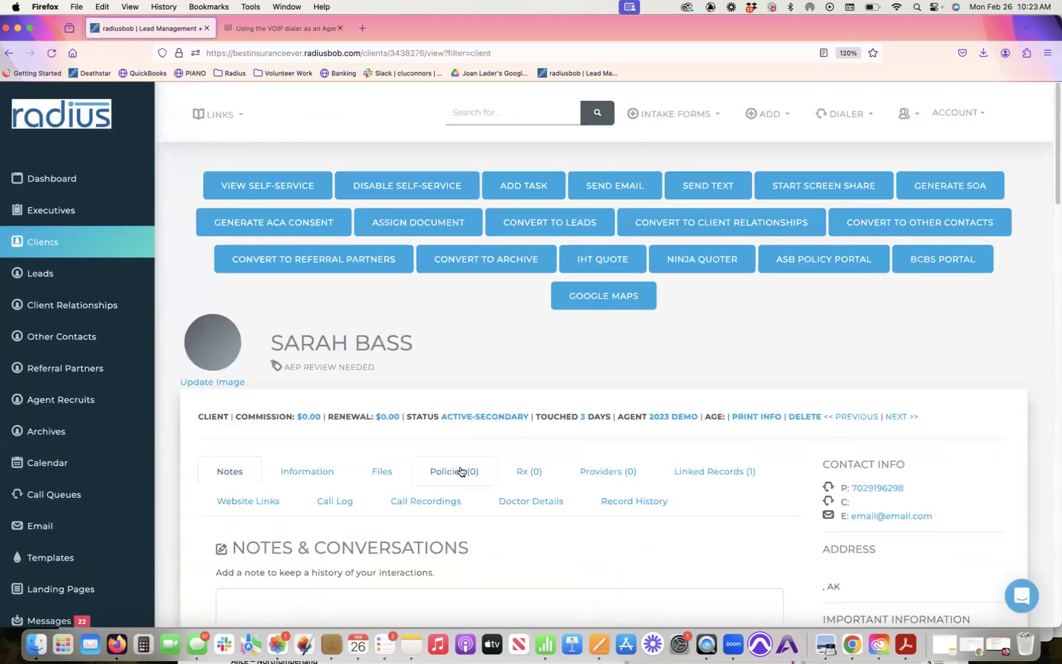
Step: Start a new policy with status In Force, carrier Banner Health and product Plus (PPO)
left_click(461, 472)
left_click(735, 549)
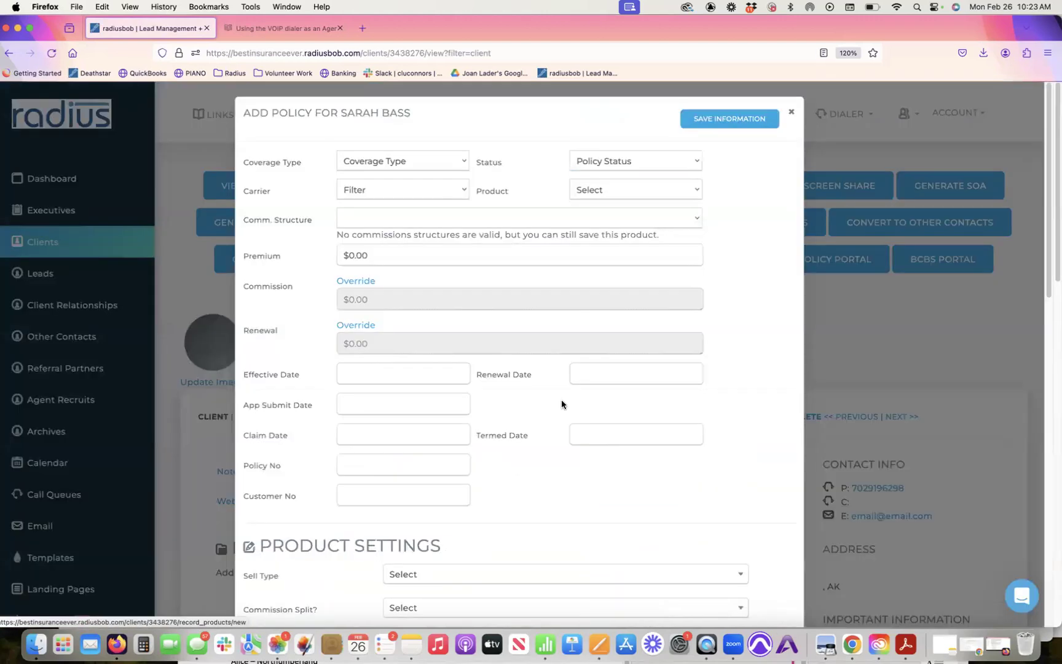
left_click(444, 161)
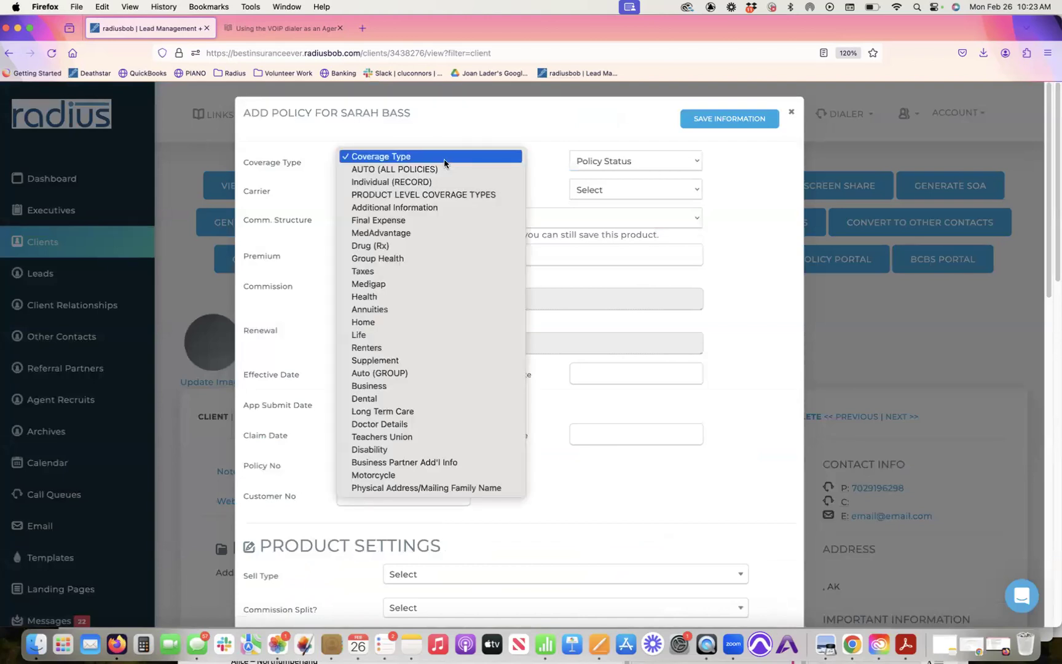
left_click(561, 118)
left_click(658, 166)
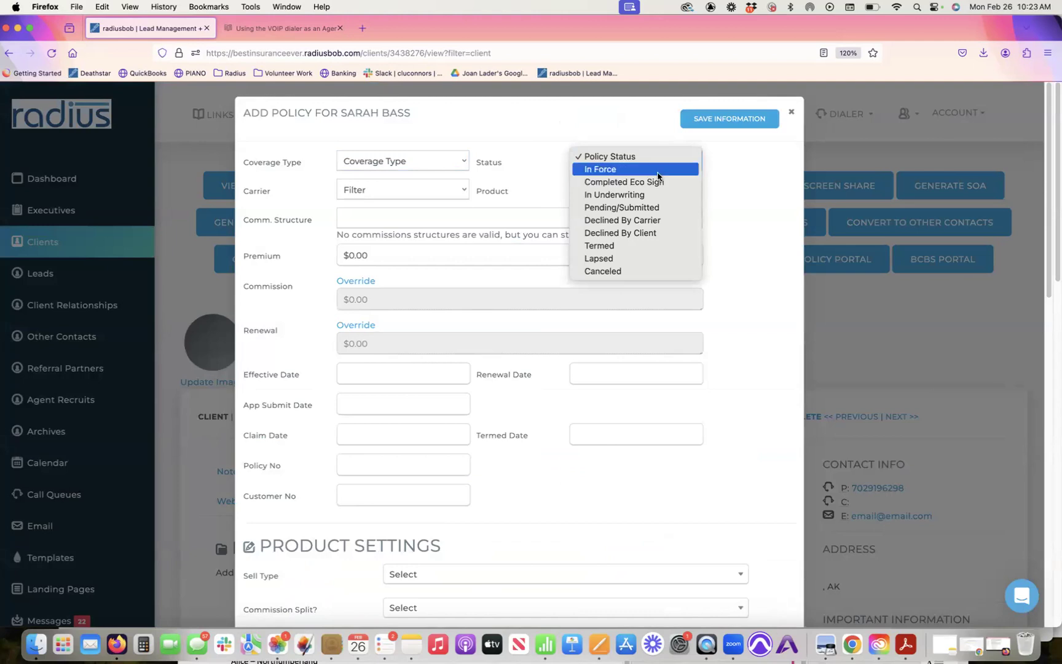
left_click(657, 169)
left_click(432, 195)
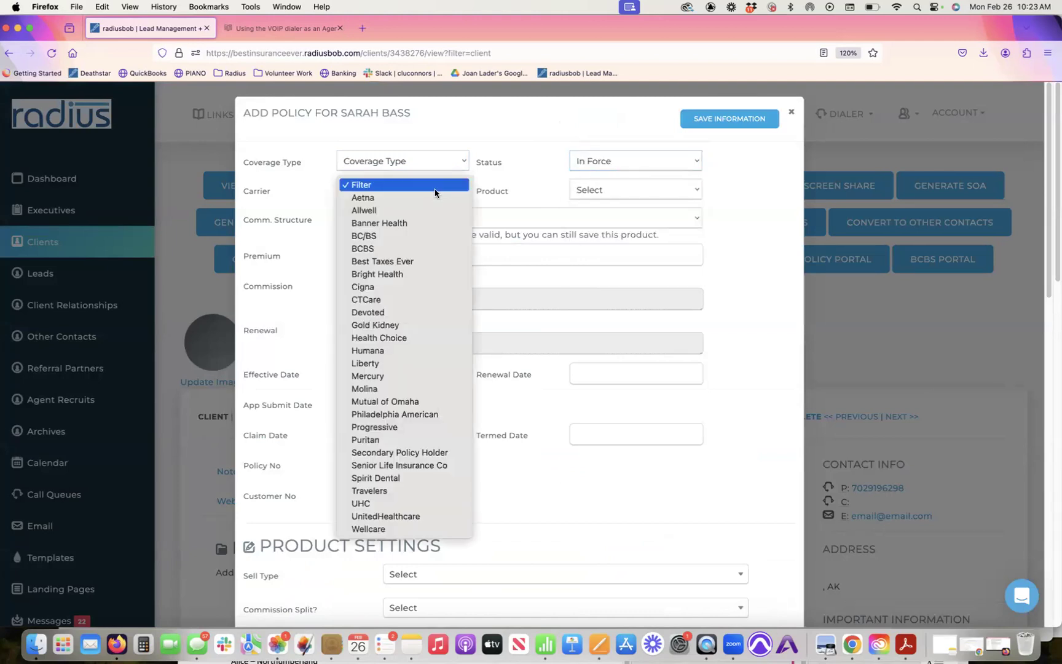
left_click(433, 223)
left_click(604, 191)
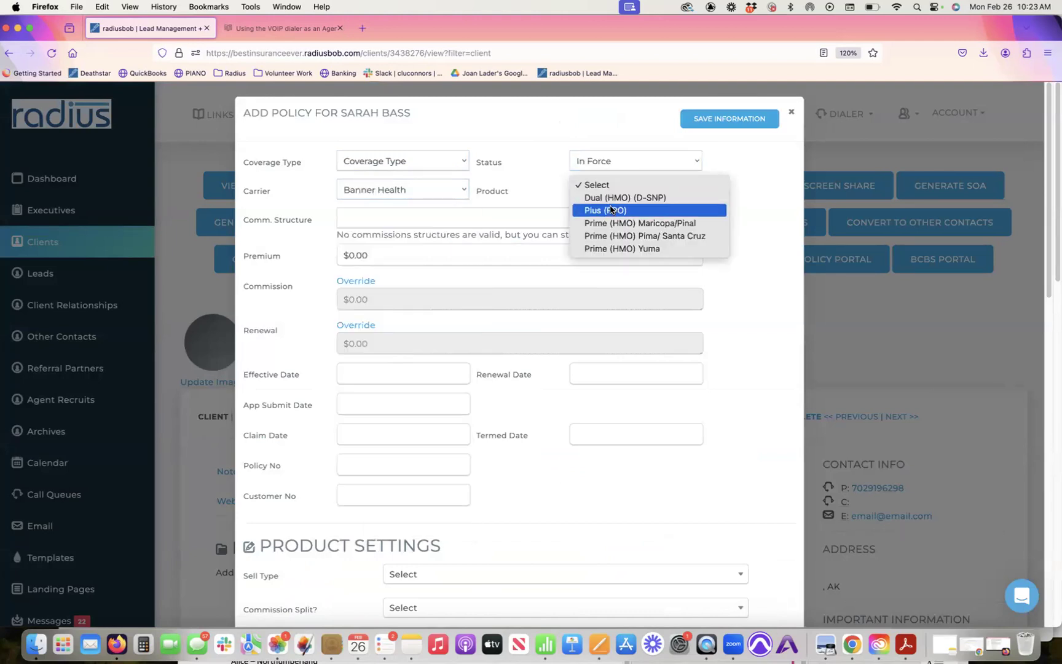
left_click(600, 209)
Step: Enter a 200 premium, effective date 03/01/2024, app submit date 02/26/2024, and save the policy
left_click(346, 220)
type("200")
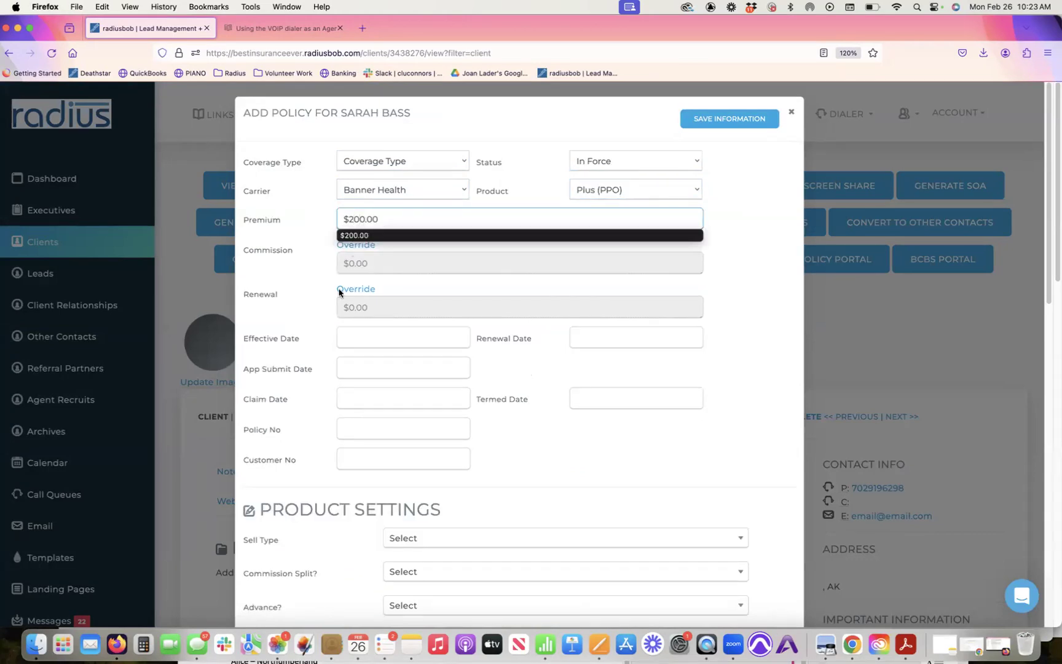
left_click(369, 336)
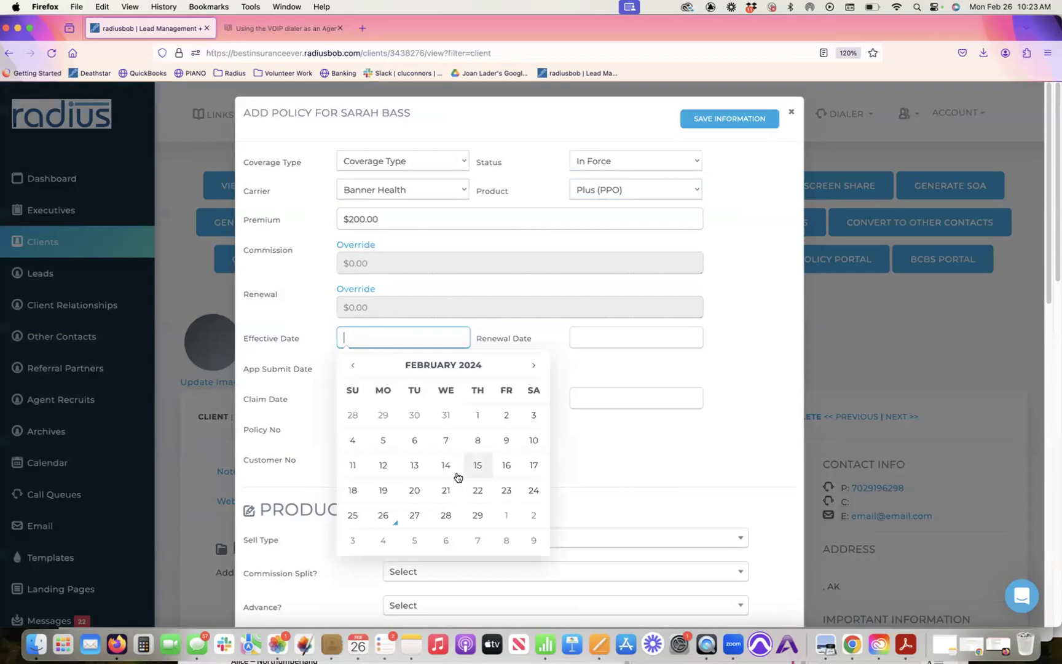
left_click(504, 522)
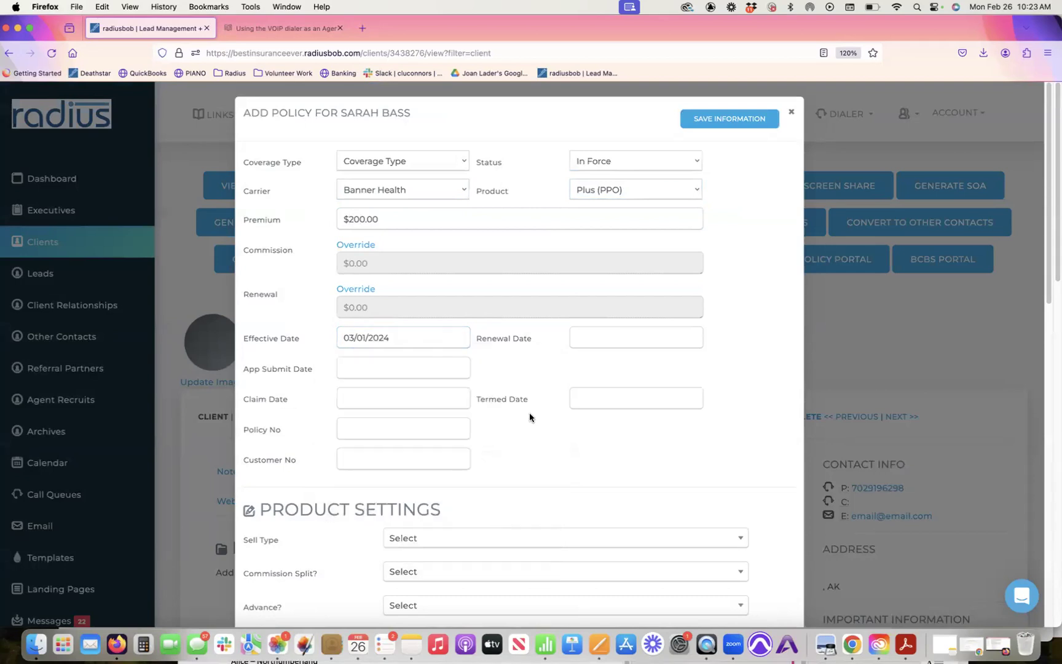
left_click(401, 368)
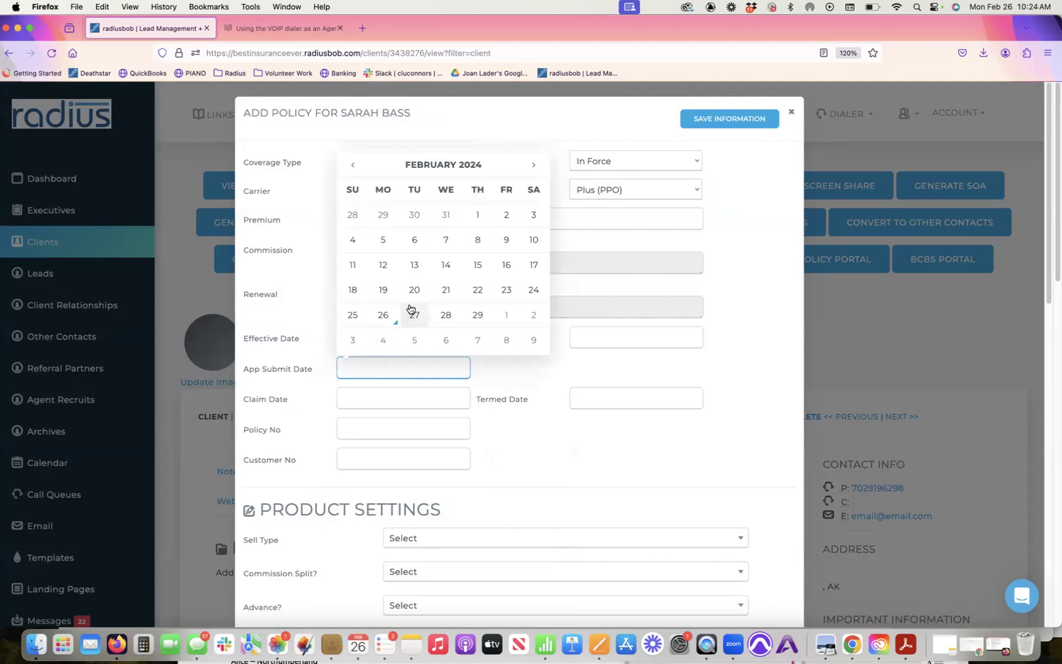
left_click(383, 316)
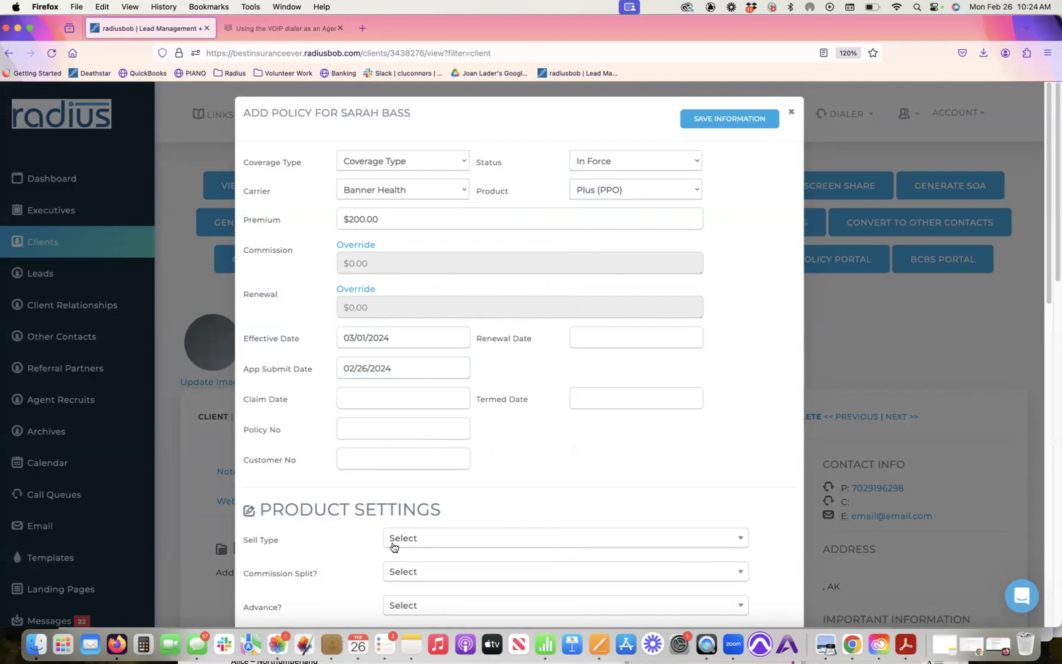
left_click(741, 120)
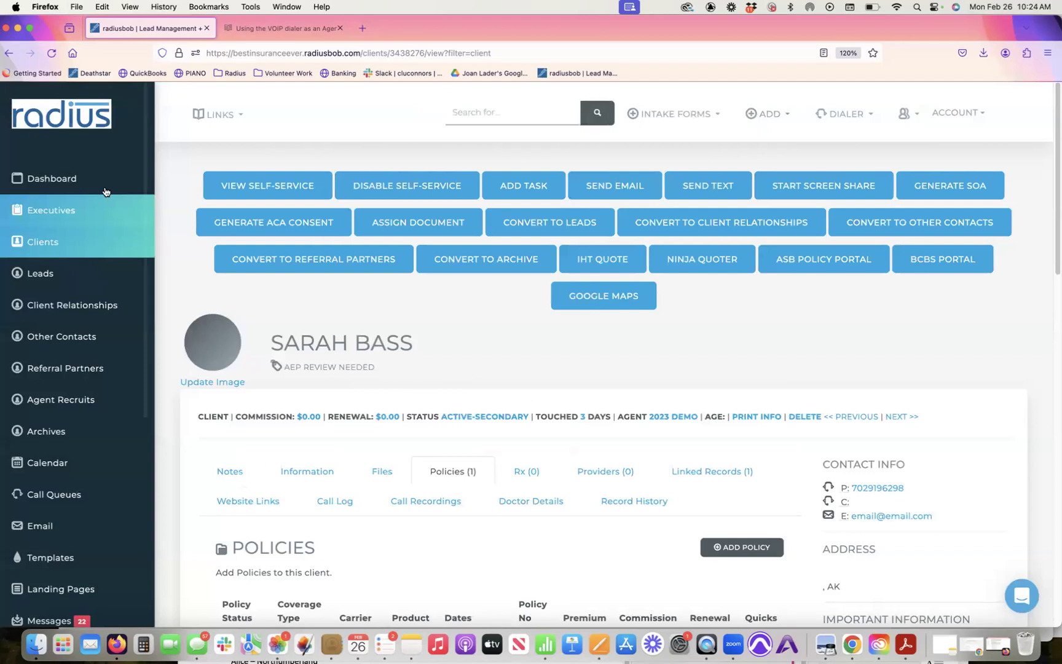
Step: Go back to the dashboard and reload the Policy Data Validation report
left_click(102, 177)
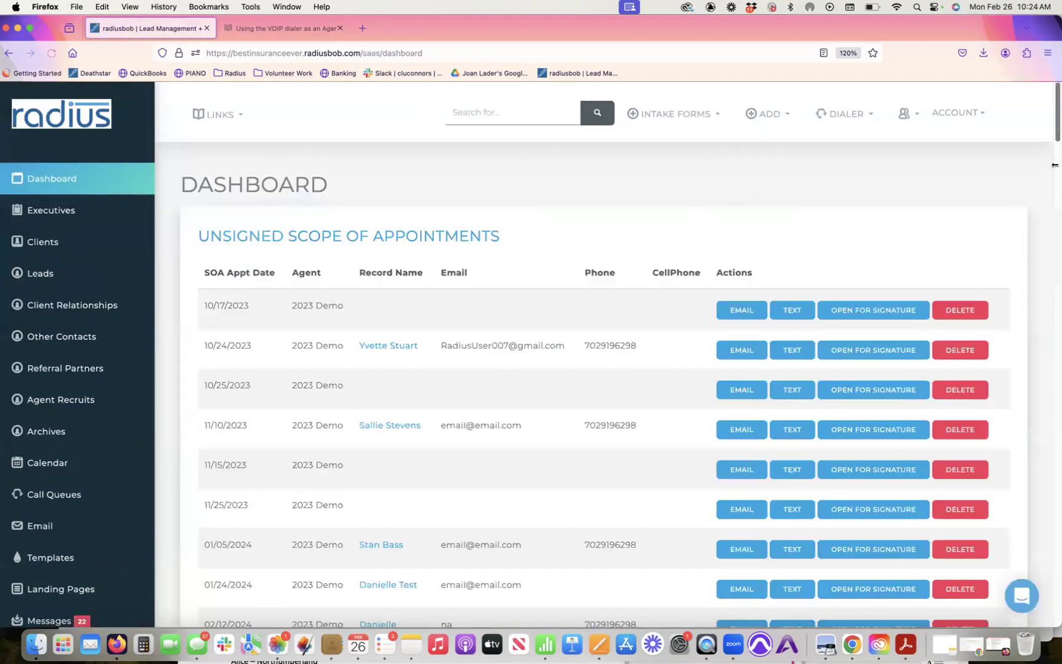
left_click_drag(1051, 141, 1030, 270)
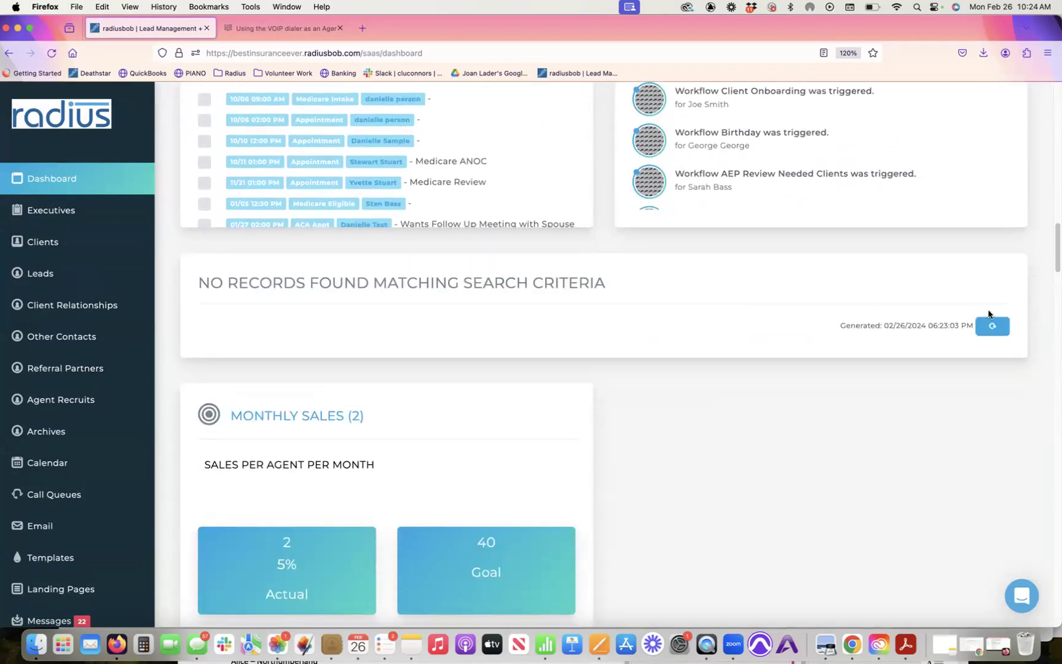
left_click(991, 326)
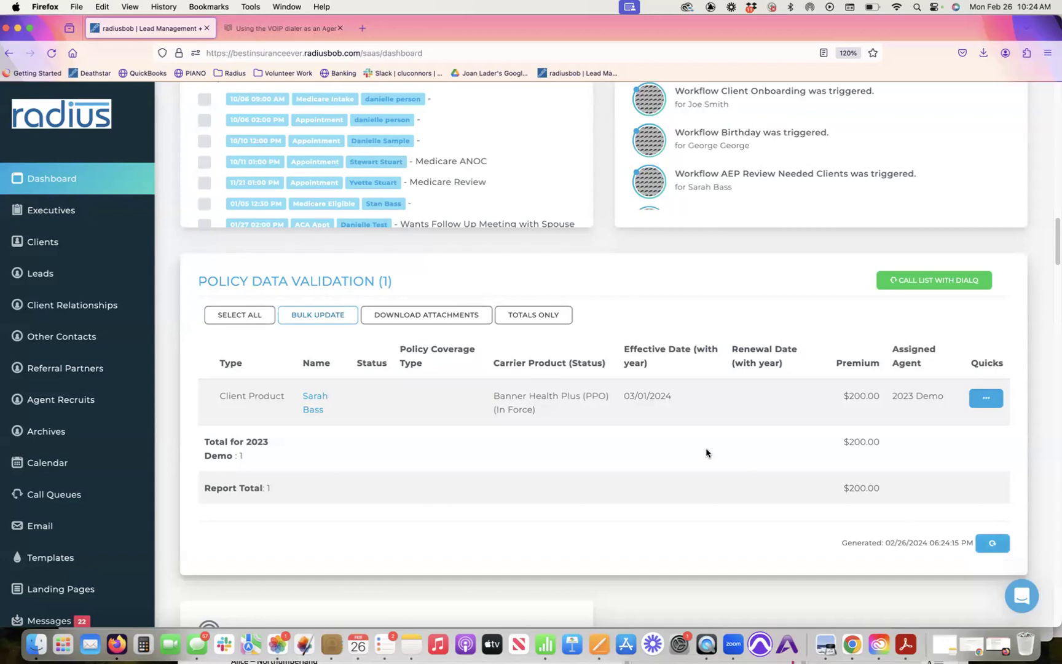
Step: Highlight the report title, Status, Policy Coverage Type and renewal date columns of the flagged row
left_click_drag(198, 283, 408, 285)
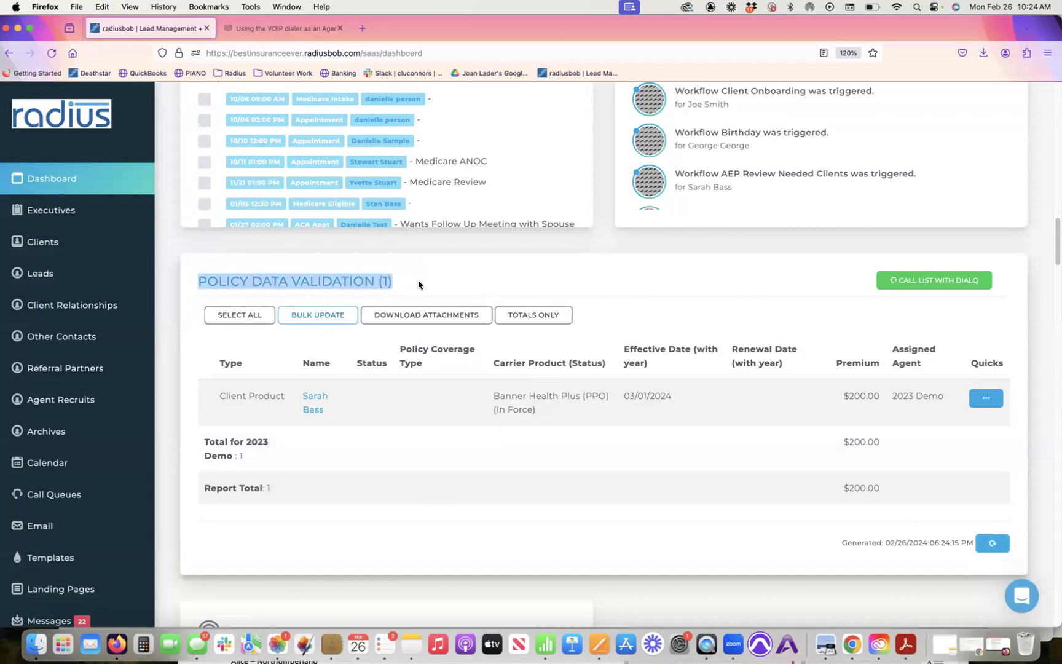
left_click_drag(359, 362, 385, 362)
left_click_drag(399, 345, 442, 368)
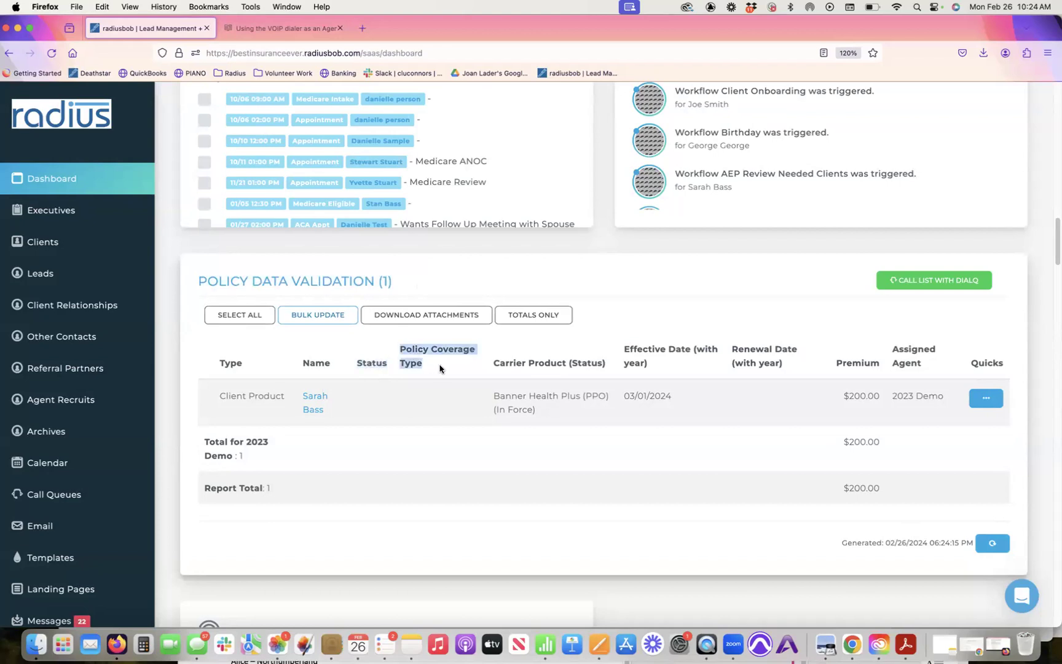
left_click_drag(730, 349, 781, 383)
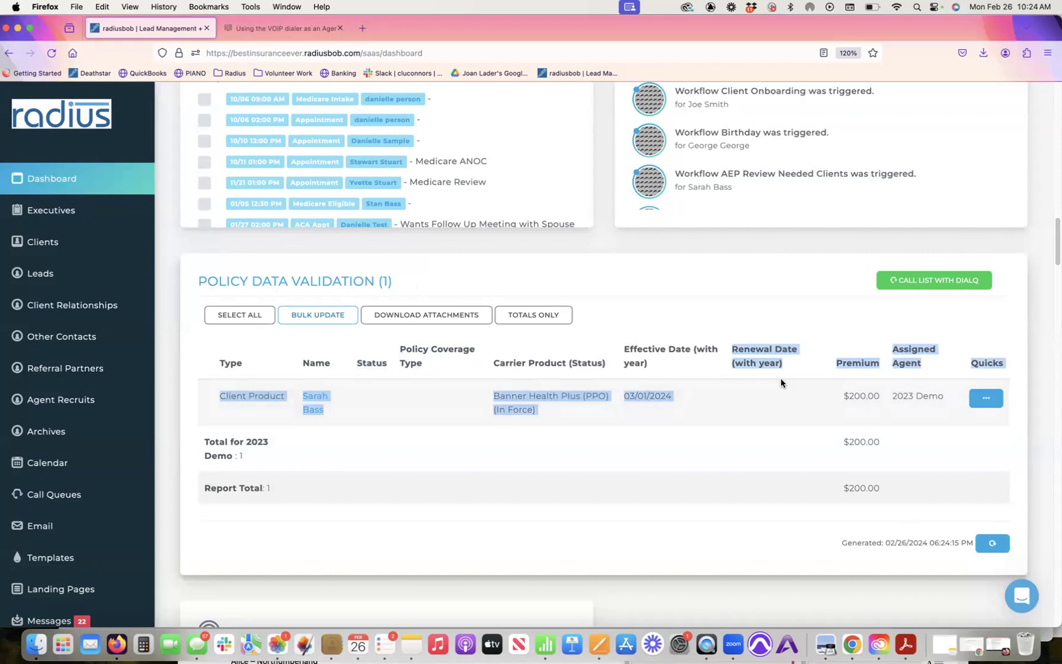
left_click(452, 400)
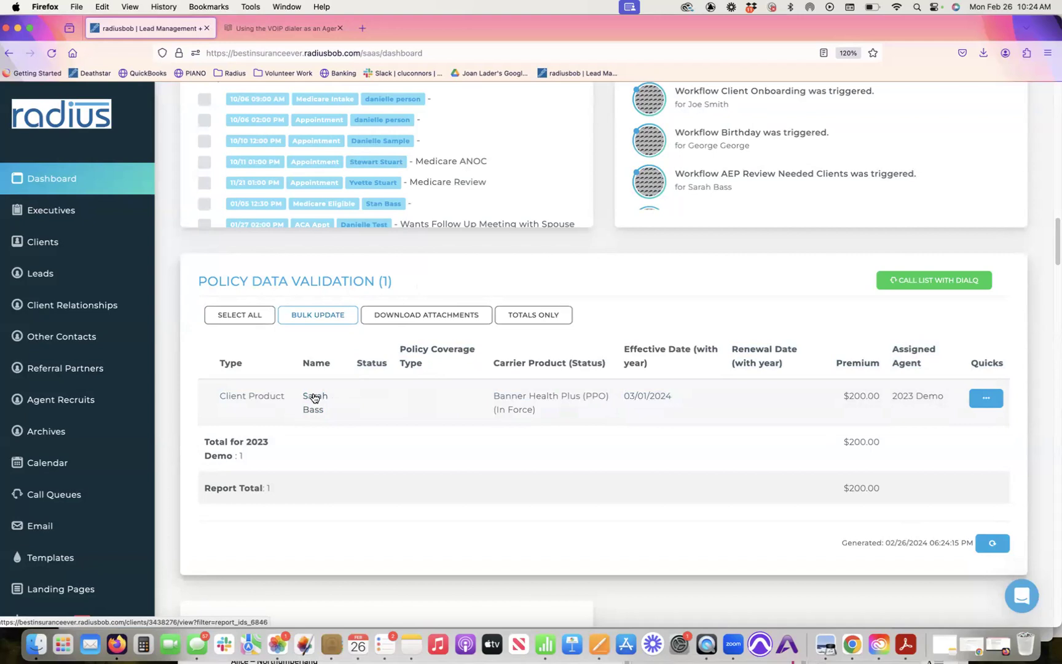
Step: Open the flagged client from the report, show Policies, and edit the Banner Health policy
left_click(313, 397)
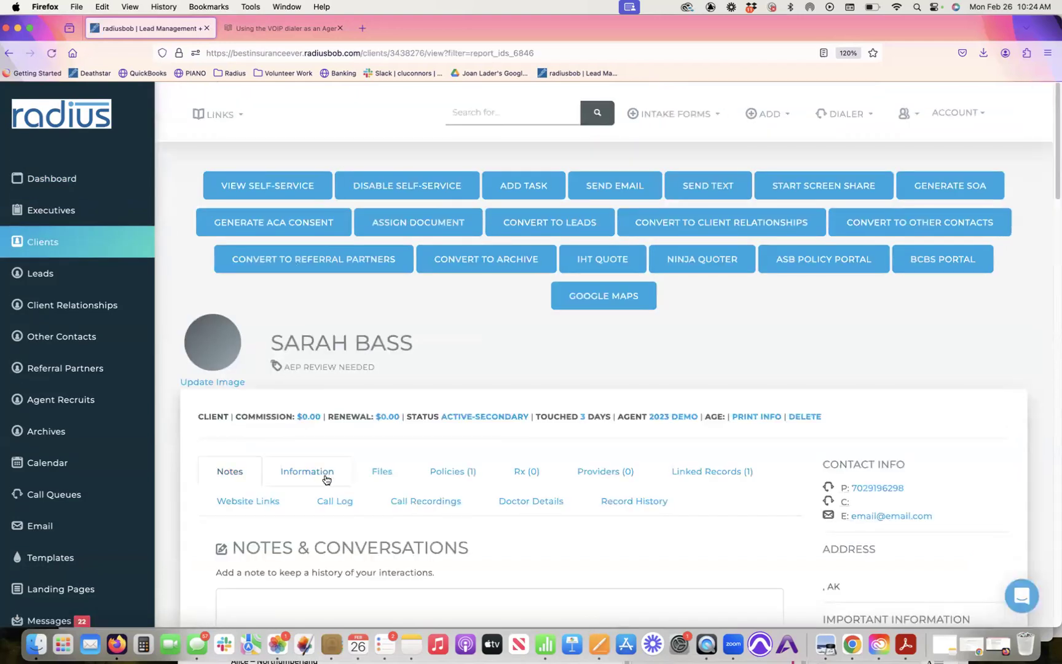
left_click(325, 480)
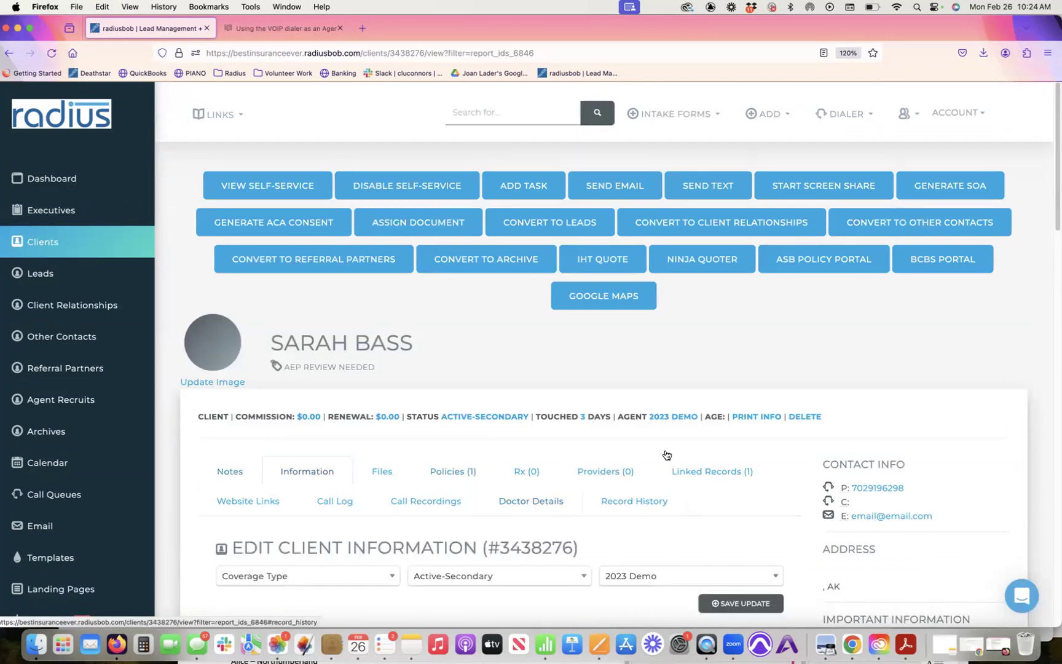
left_click(453, 472)
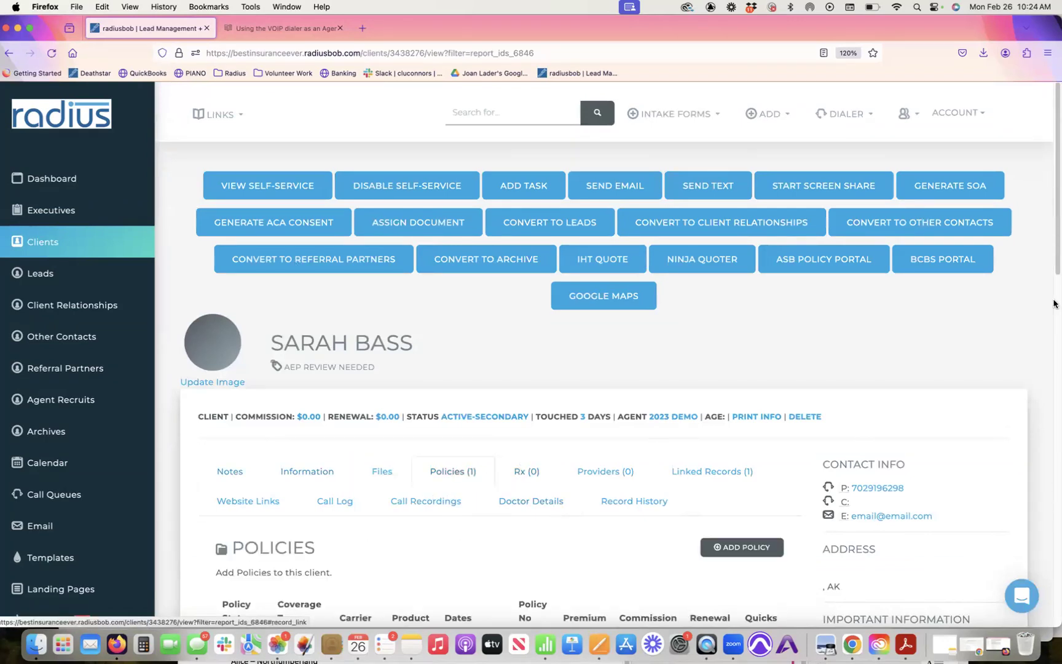
scroll(1055, 240, "down", 5)
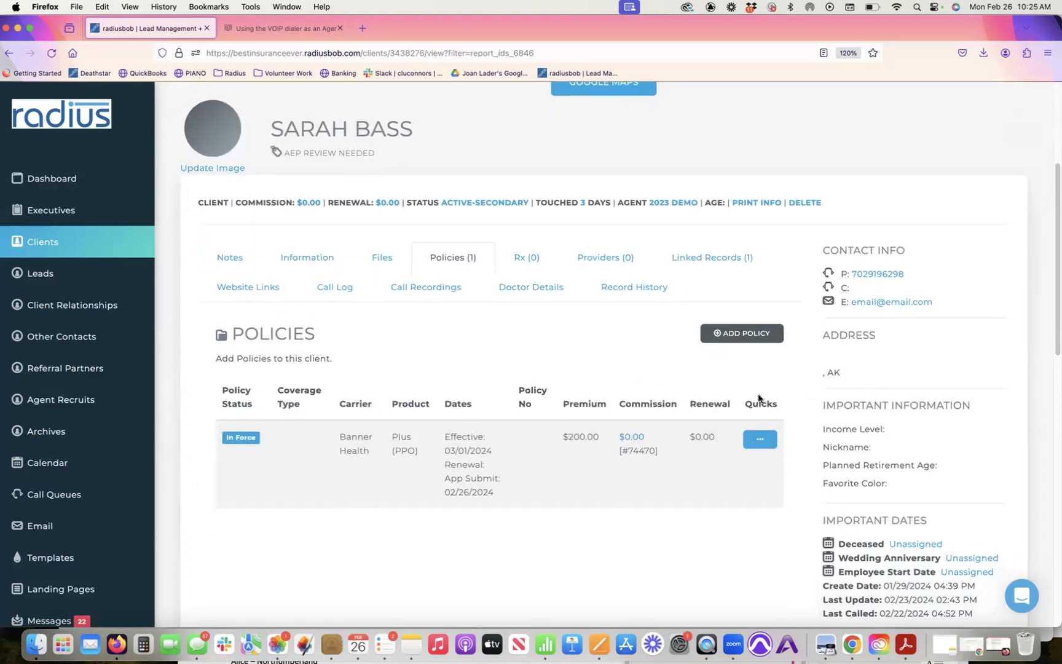
left_click(760, 439)
left_click(657, 472)
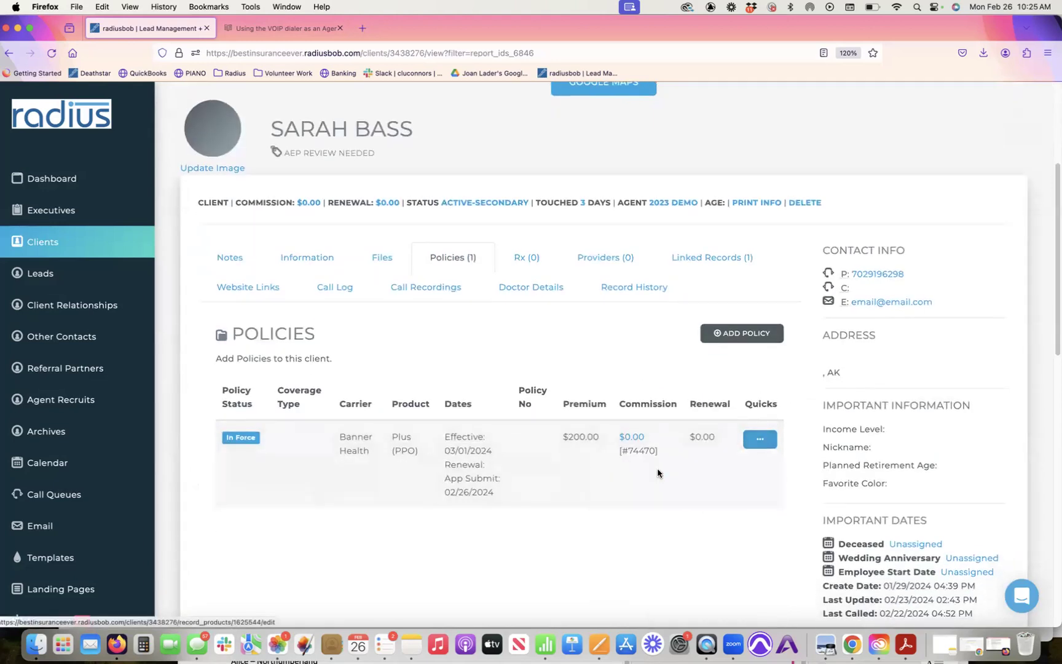
Step: Choose MedAdvantage coverage, enter renewal date 1/1/2025, save the policy, and go back to Dashboard
left_click(422, 161)
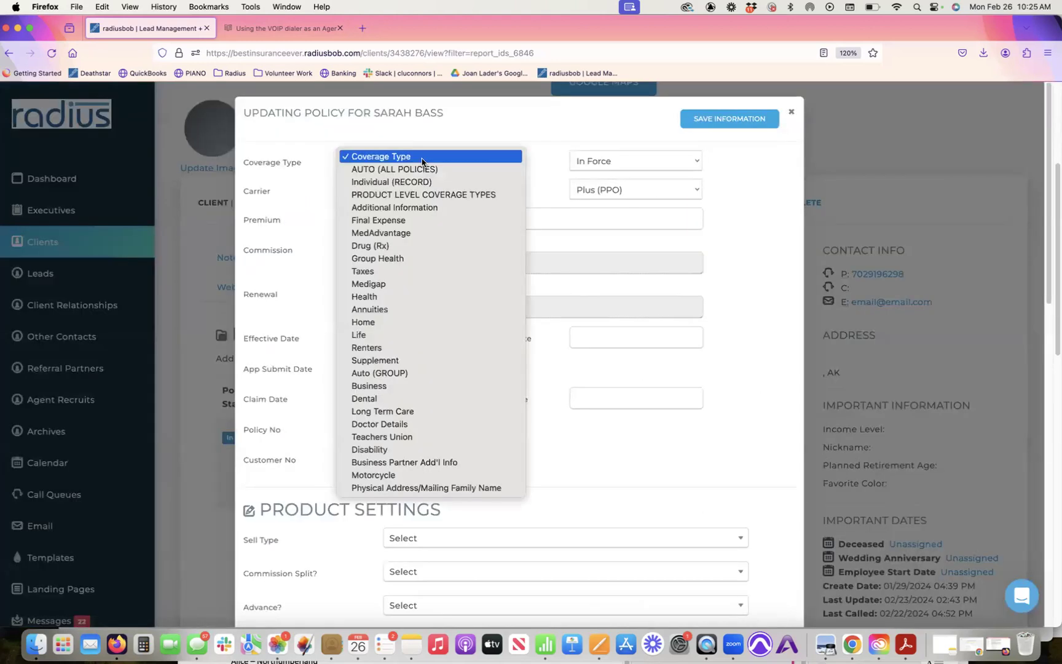
left_click(438, 234)
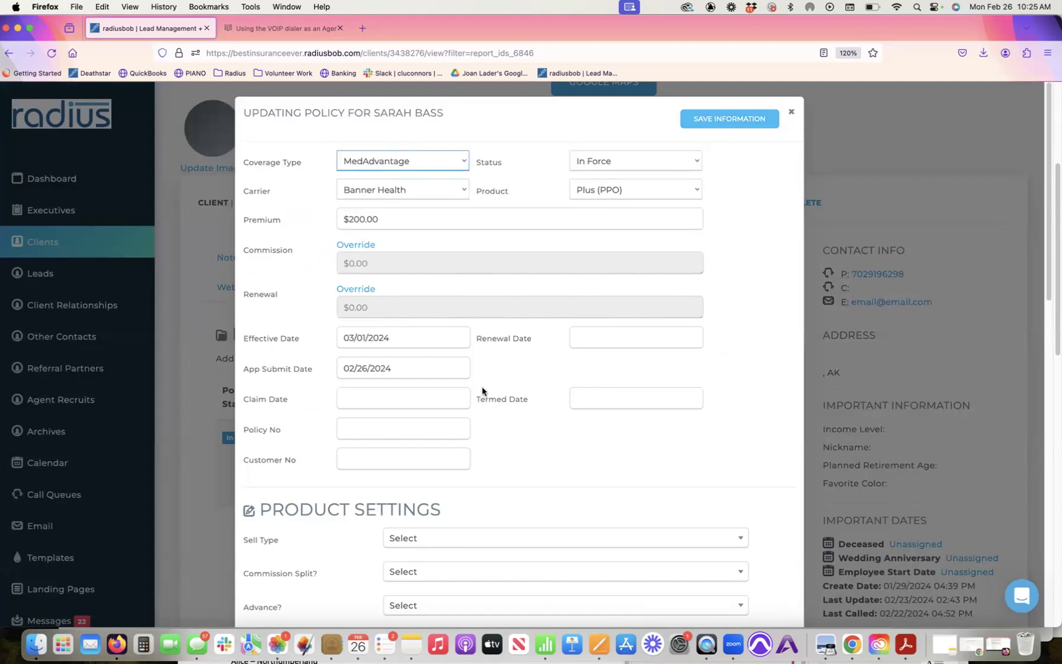
left_click(604, 335)
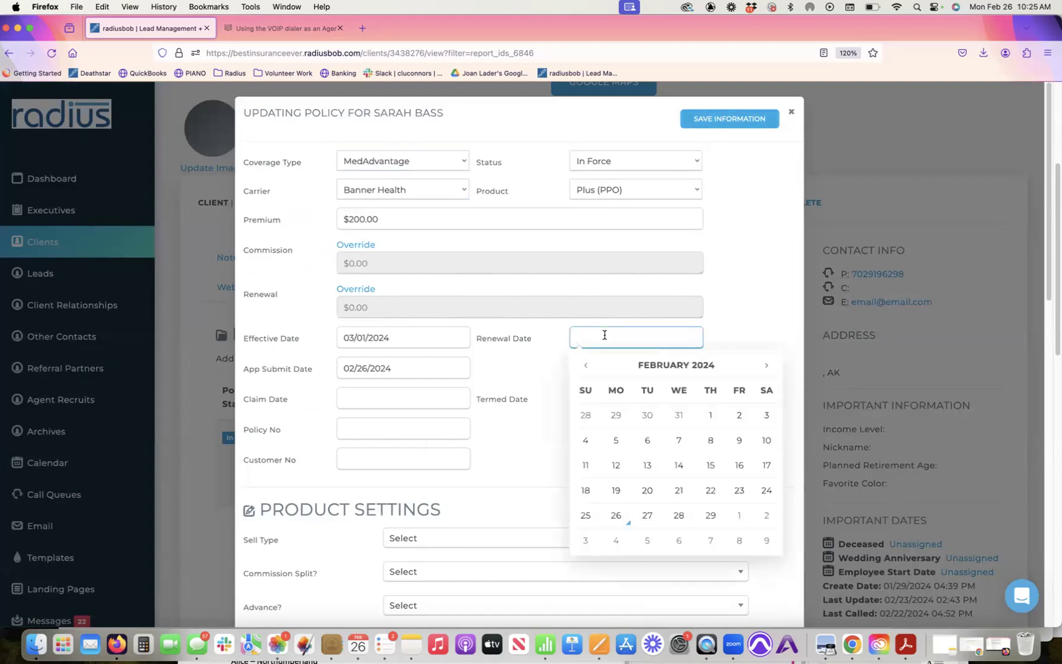
type("1/1/2025")
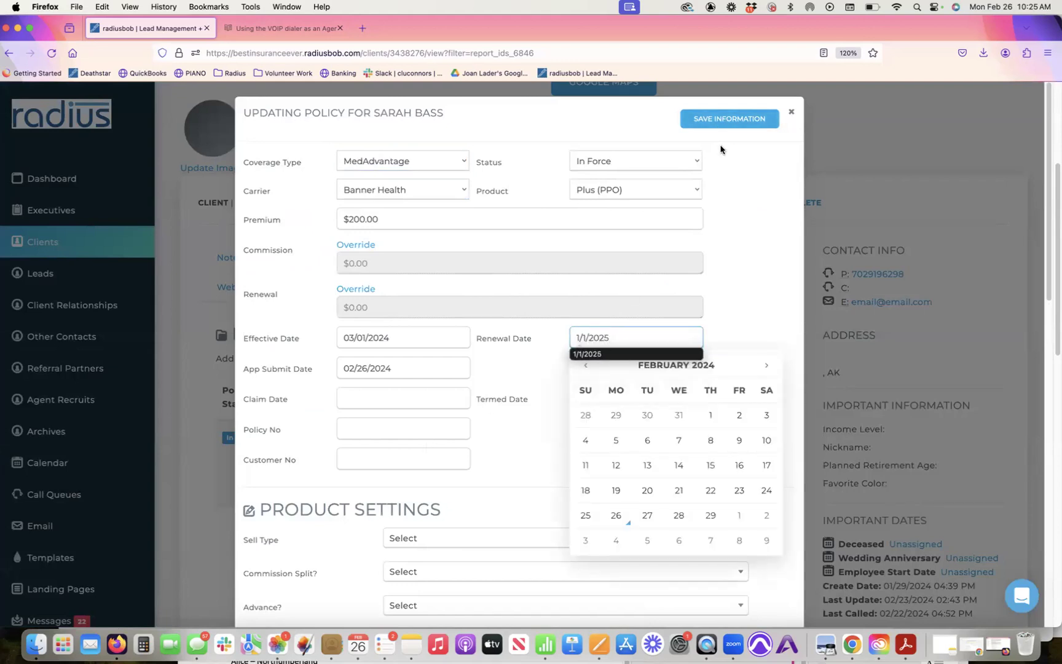
left_click(738, 117)
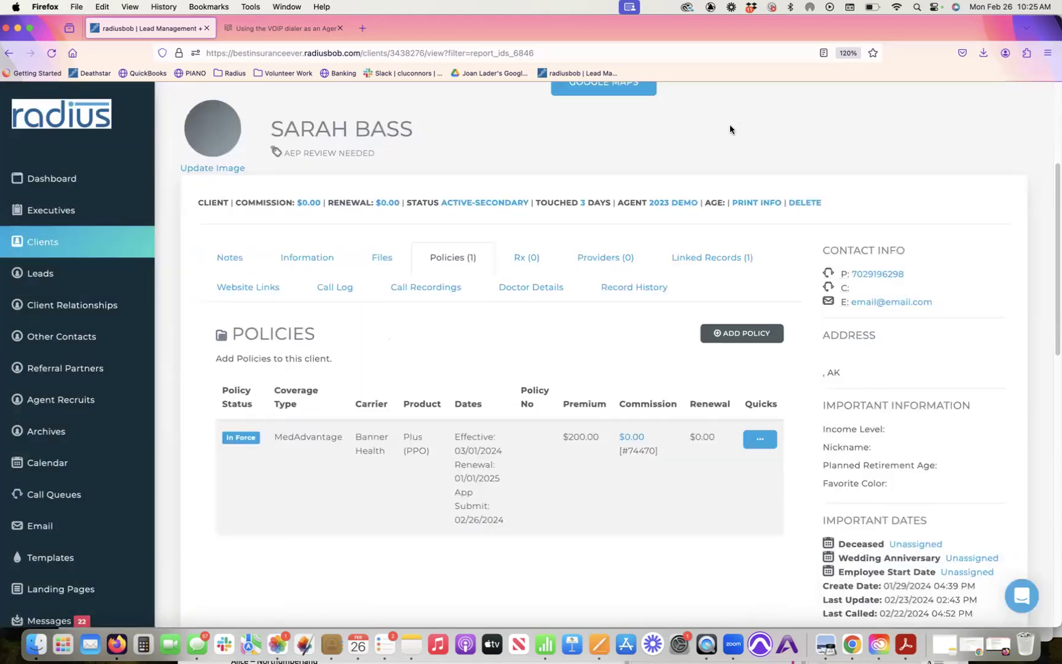
left_click(68, 187)
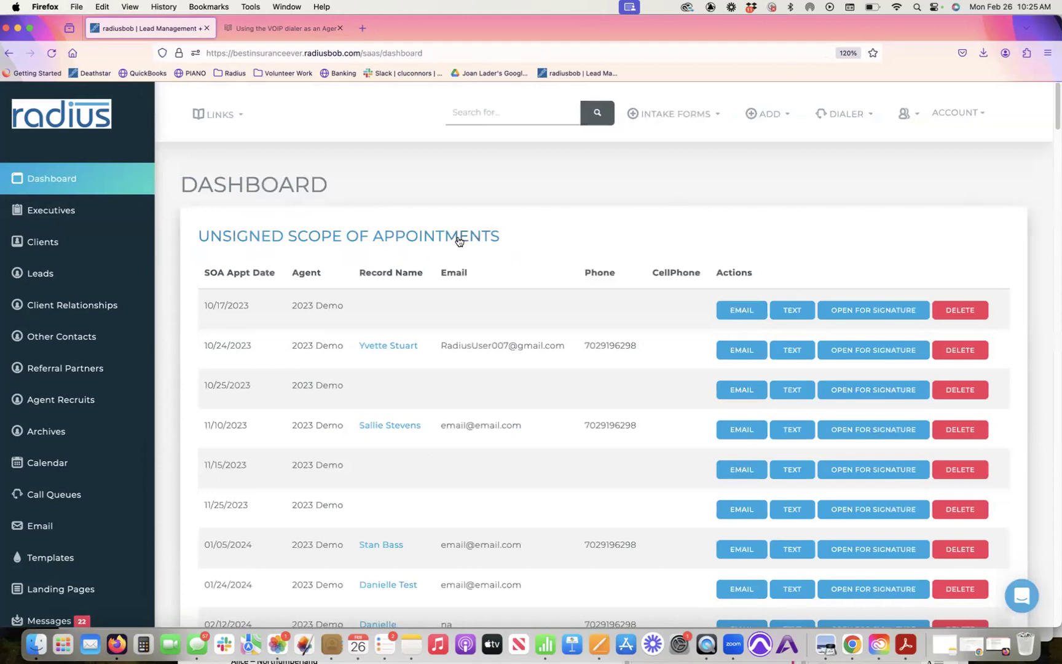
Step: Collapse Unsigned Scope of Appointments and reload the Policy Data Validation report
left_click(457, 237)
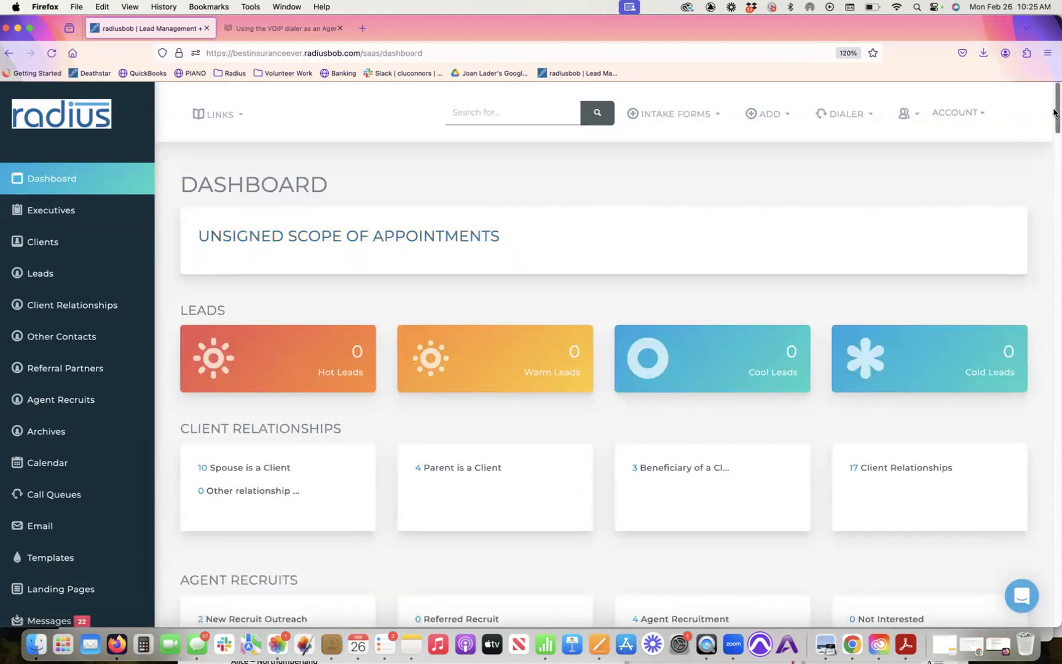
left_click_drag(1056, 116, 1055, 225)
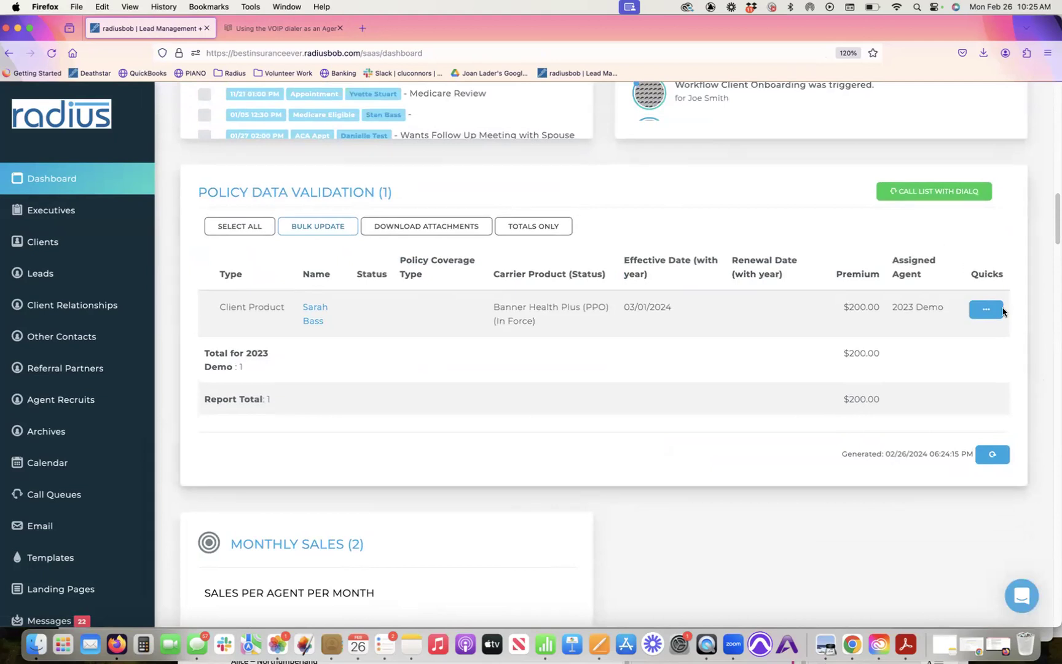
left_click(994, 455)
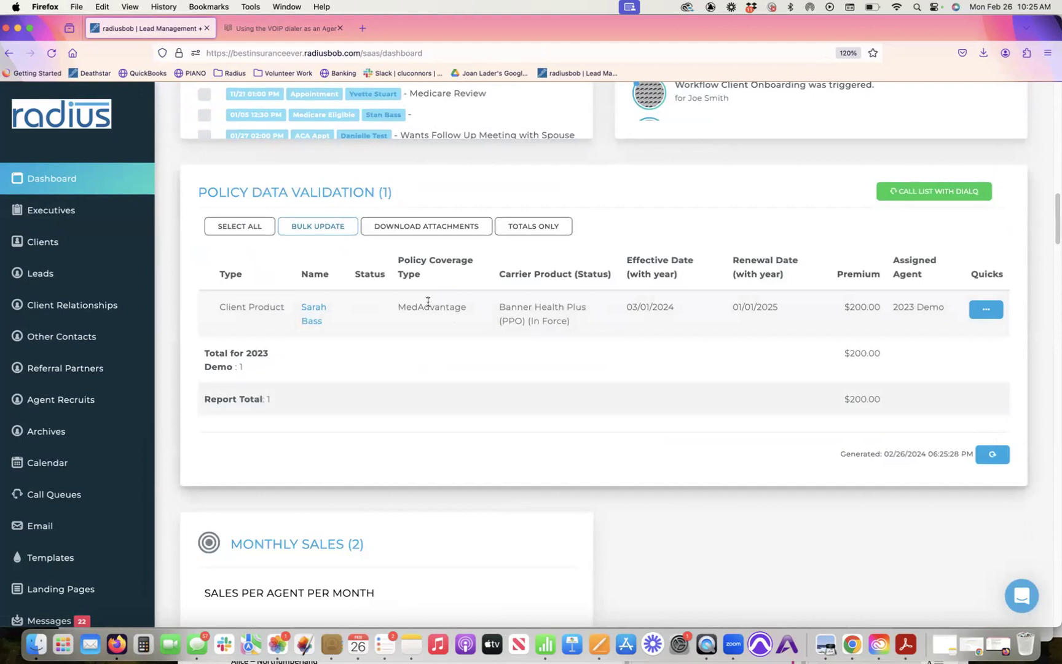
Step: Highlight the report headings and the row's MedAdvantage, carrier product and effective date values
left_click_drag(356, 275, 380, 299)
left_click(380, 300)
mouse_move(398, 258)
left_mouse_down()
mouse_move(474, 303)
mouse_move(696, 327)
mouse_move(766, 323)
left_mouse_up()
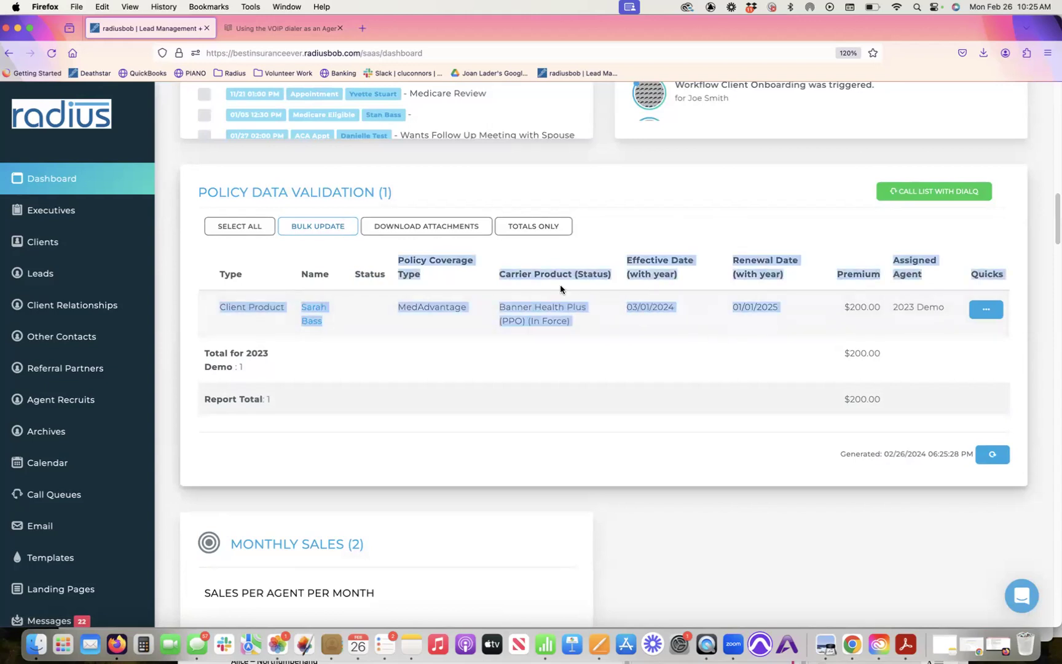
left_click(377, 307)
left_click_drag(346, 277, 386, 276)
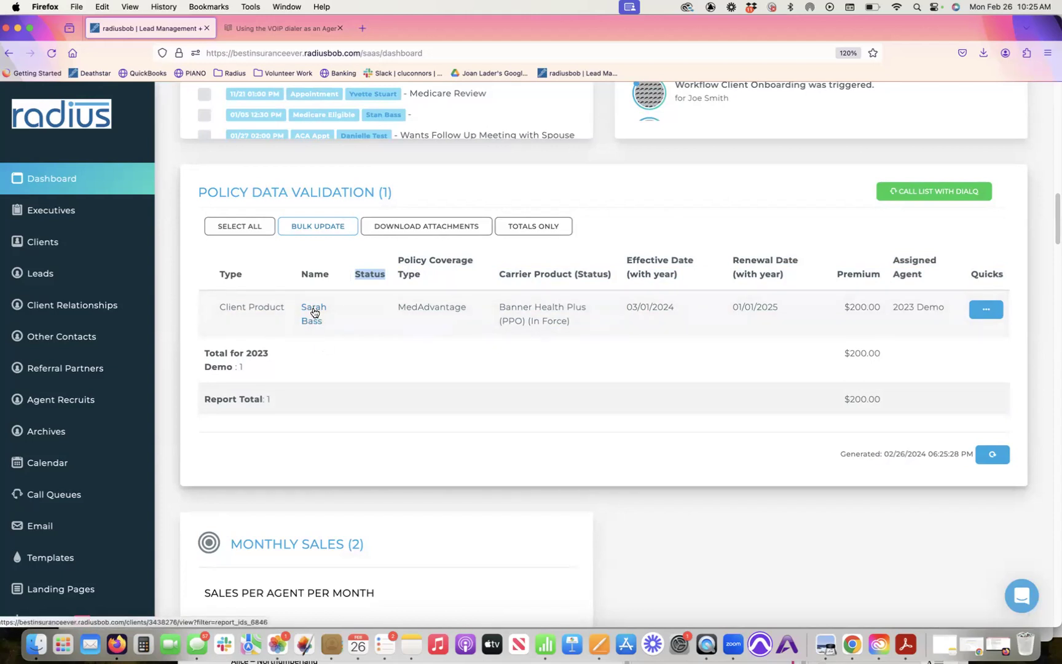
left_click(411, 270)
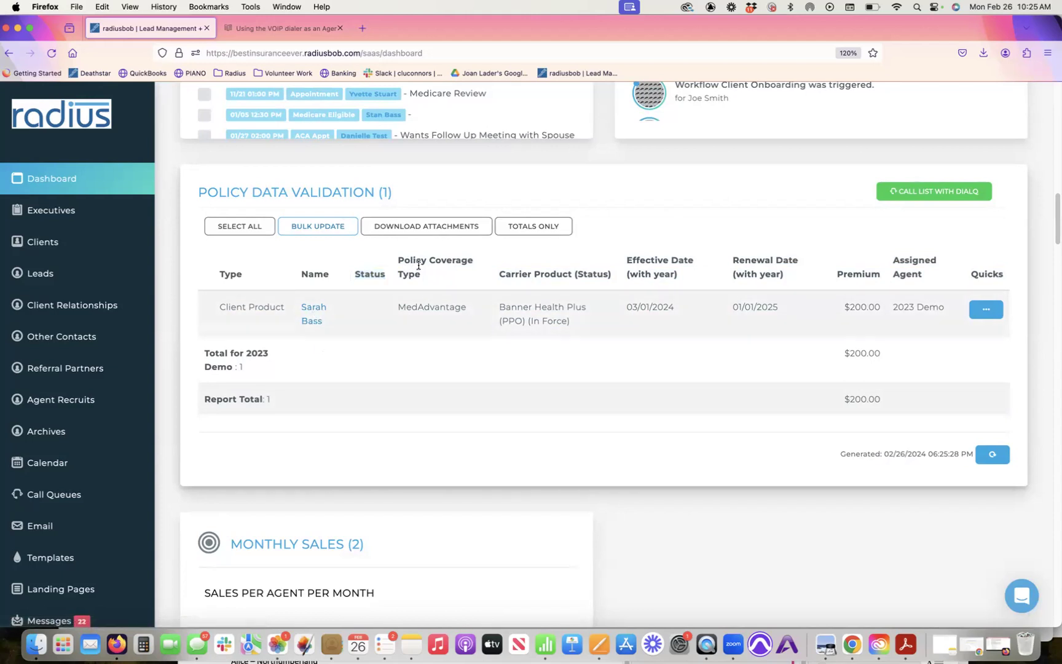
left_click_drag(396, 264, 568, 287)
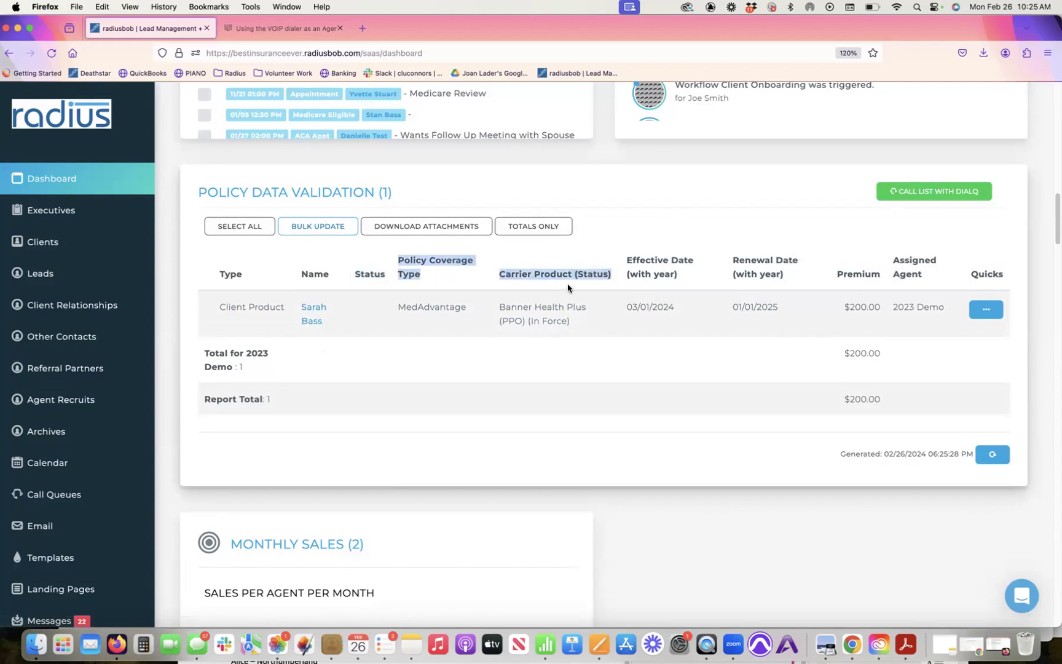
mouse_move(398, 308)
left_mouse_down()
mouse_move(542, 308)
mouse_move(663, 325)
left_mouse_up()
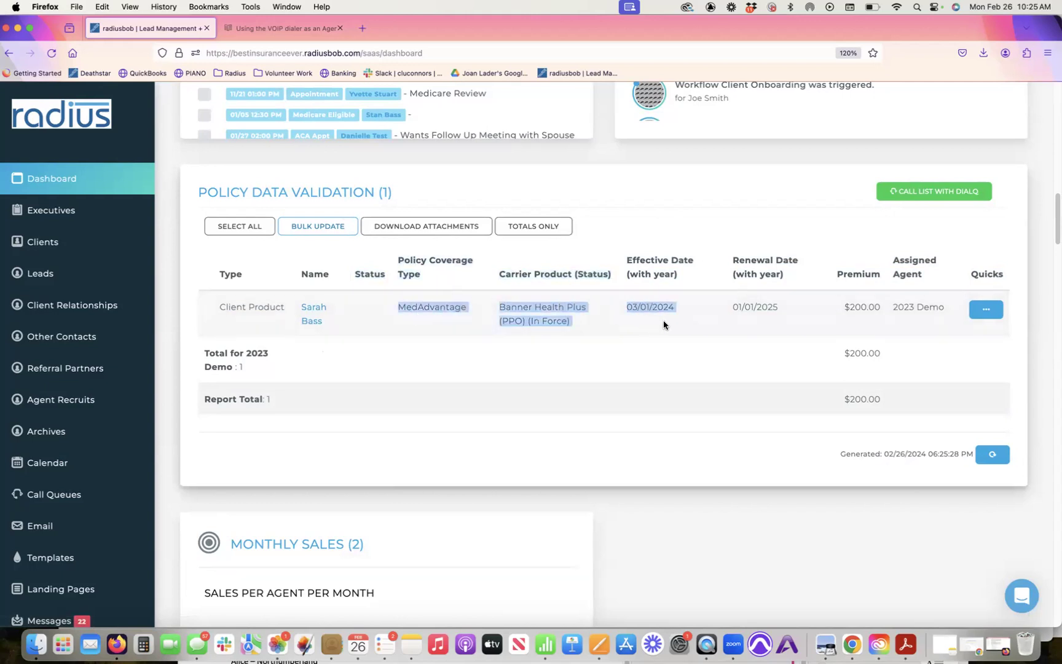
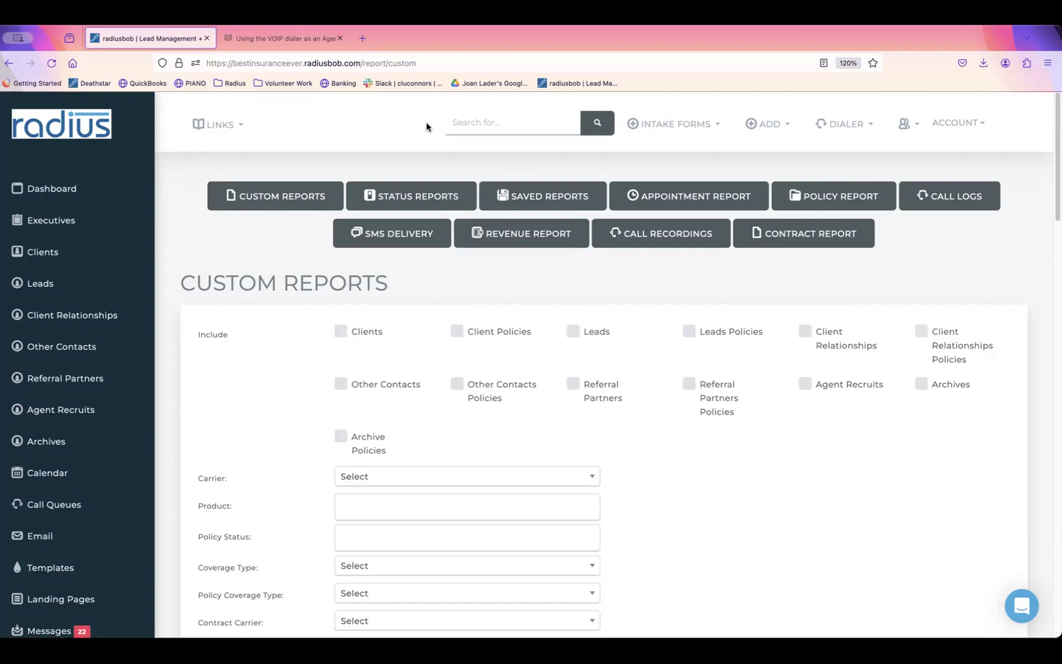
Step: Run the 2024 Product Updates saved report and open the first client's record from its results
left_click(547, 195)
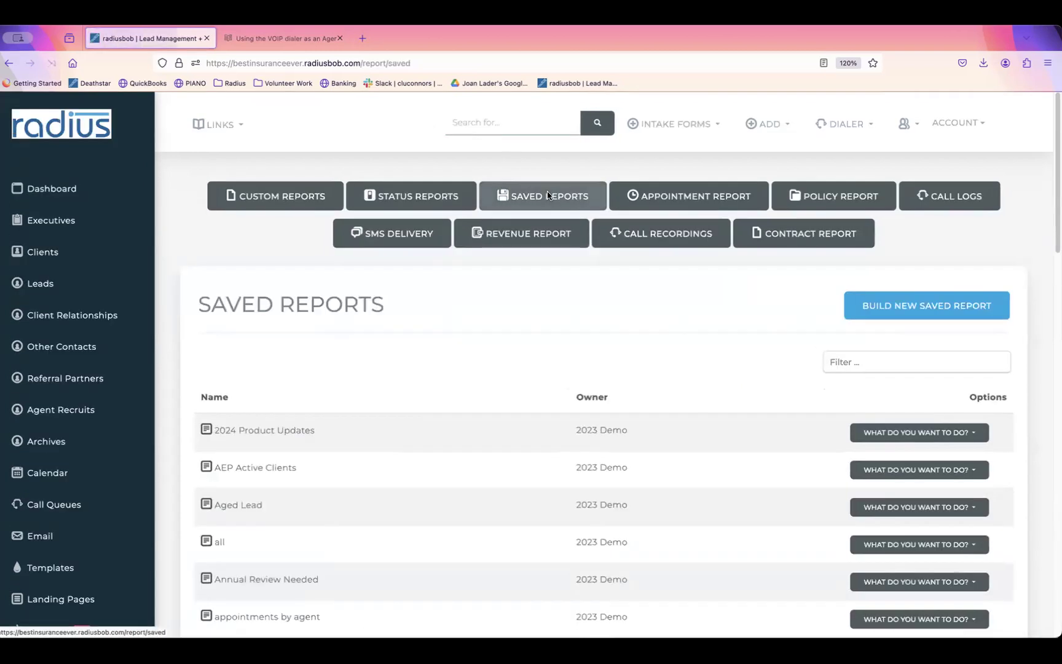
left_click(987, 433)
left_click(913, 410)
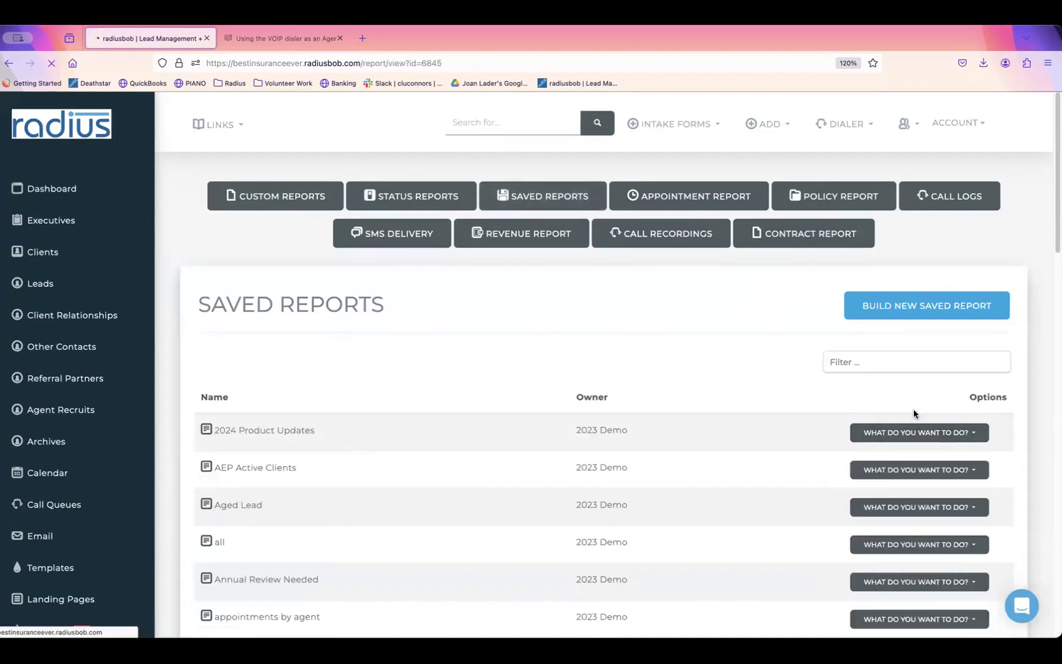
scroll(1051, 264, "down", 2)
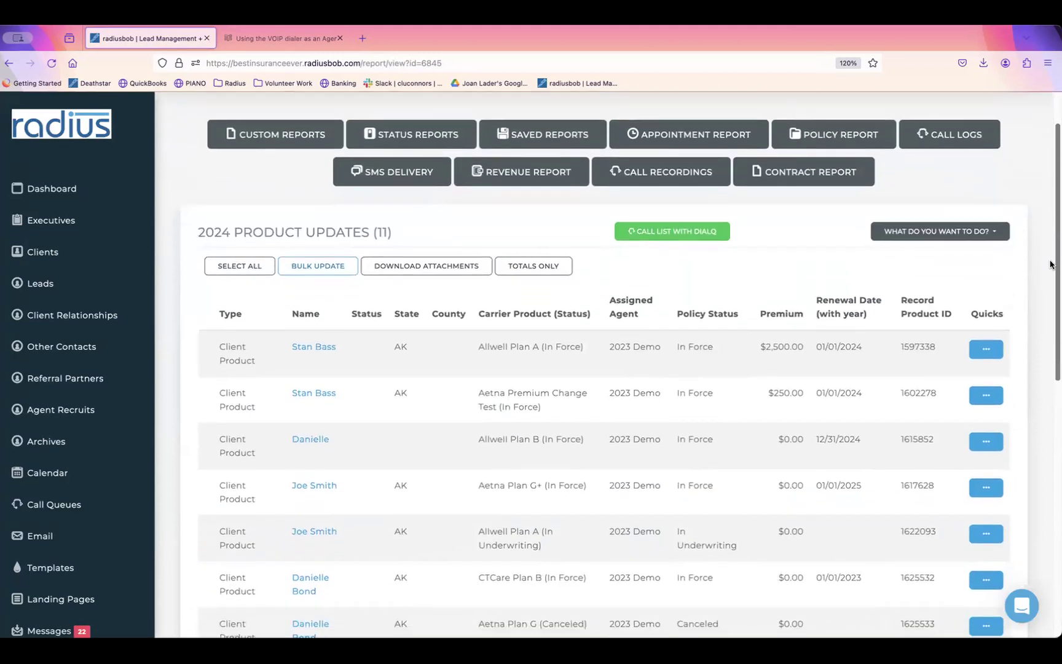
scroll(1051, 264, "down", 1)
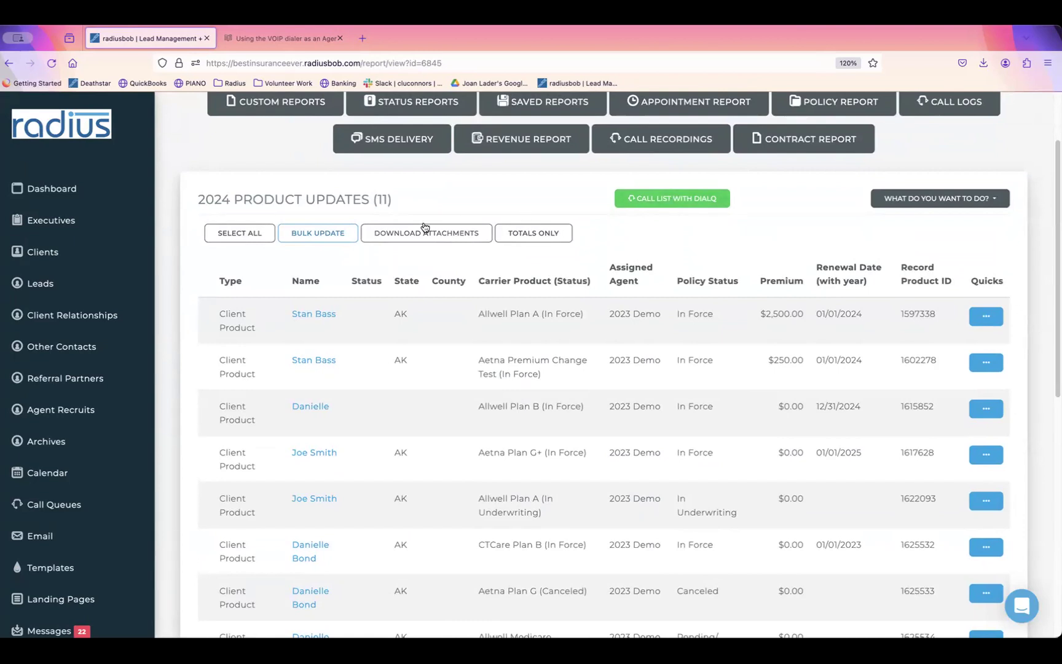
left_click(320, 318)
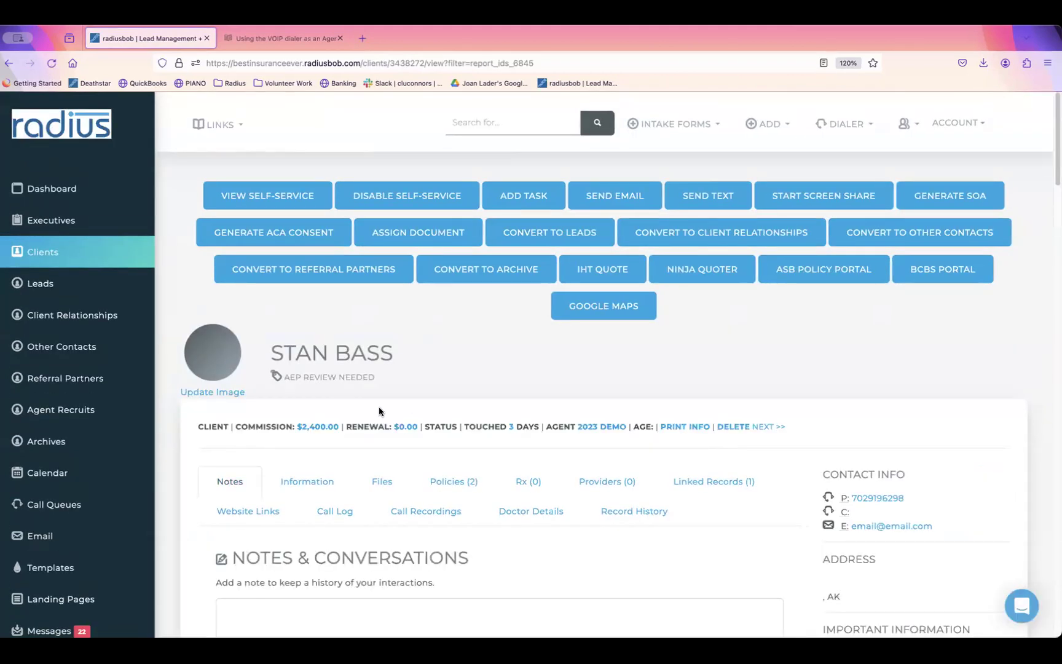
left_click(773, 427)
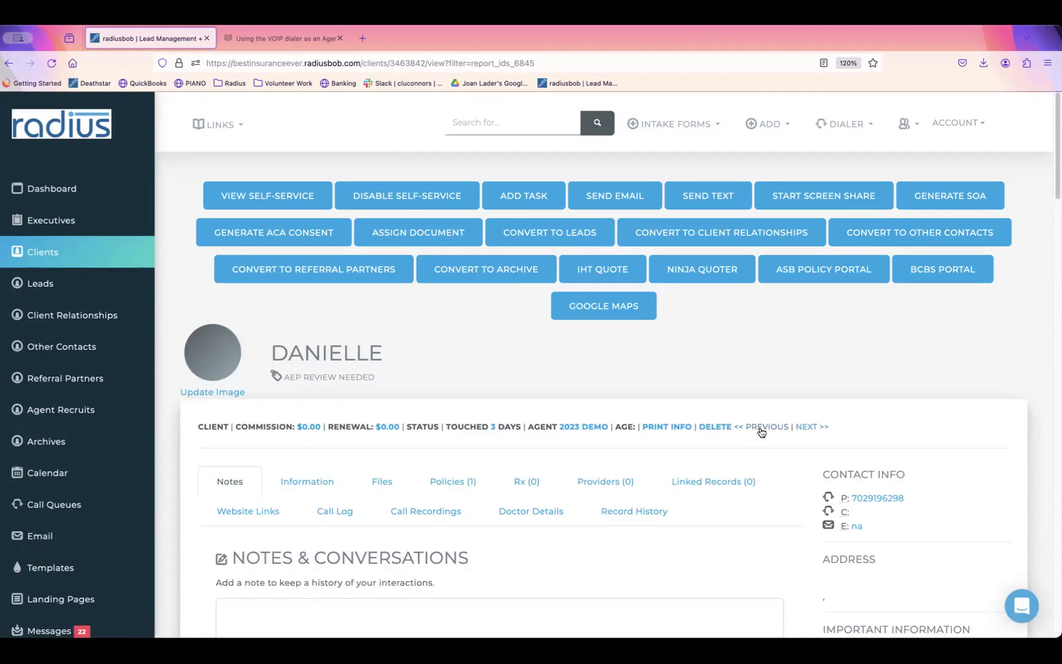
left_click(813, 428)
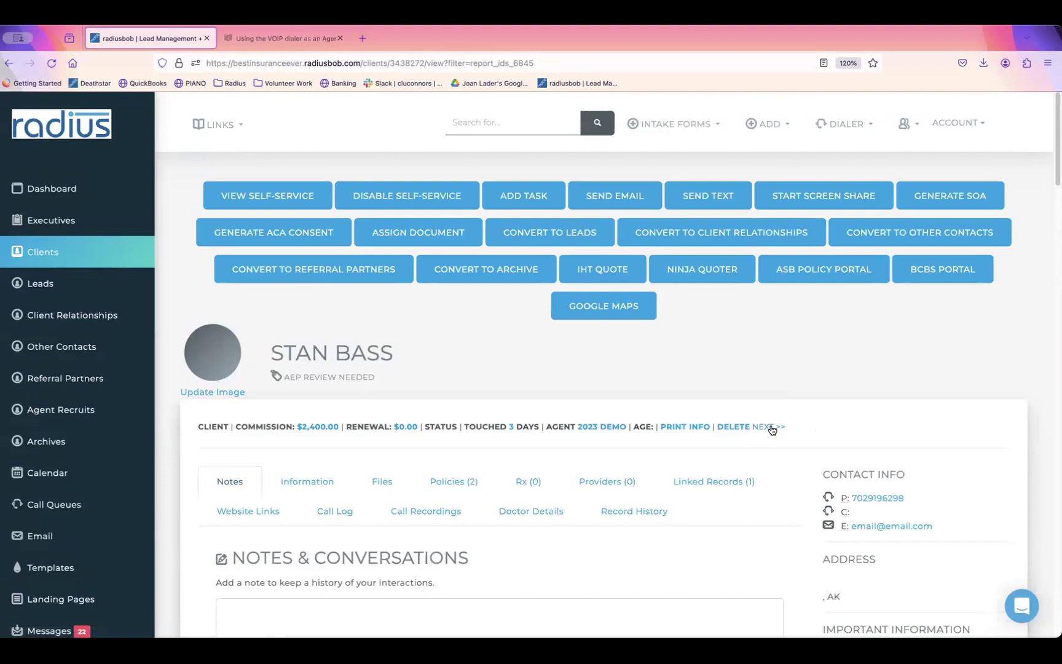
left_click(772, 427)
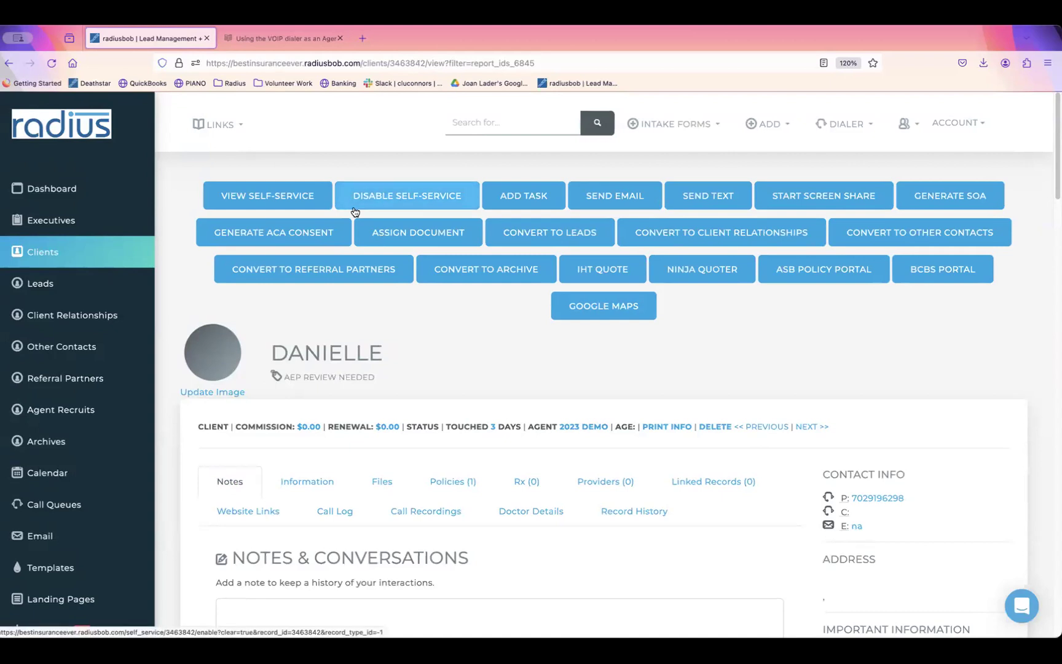
left_click(8, 64)
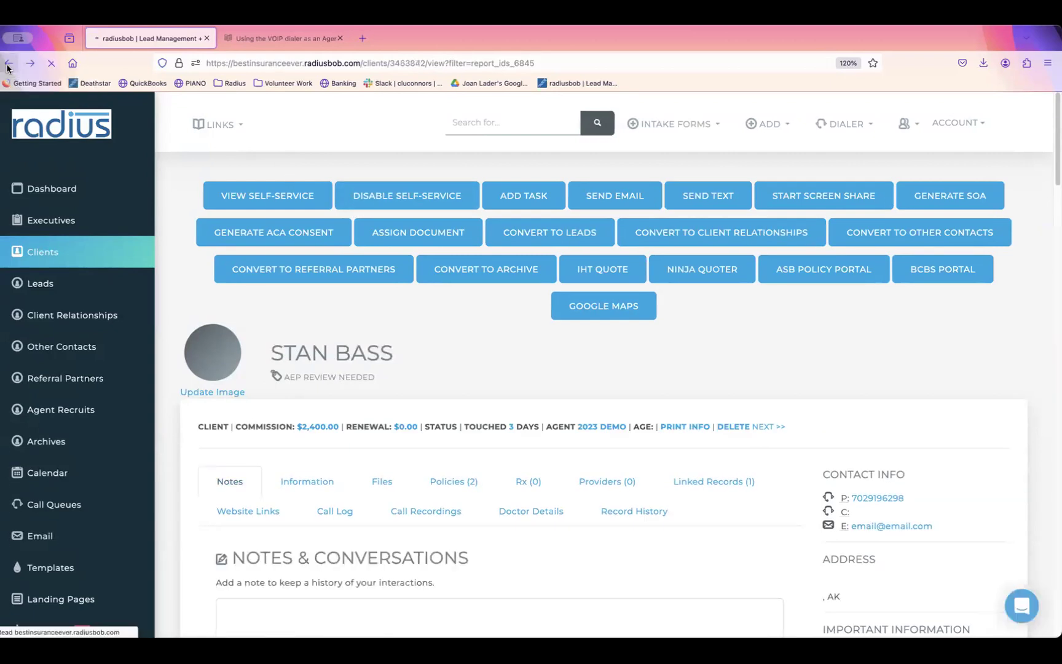
left_click(8, 65)
left_click(9, 65)
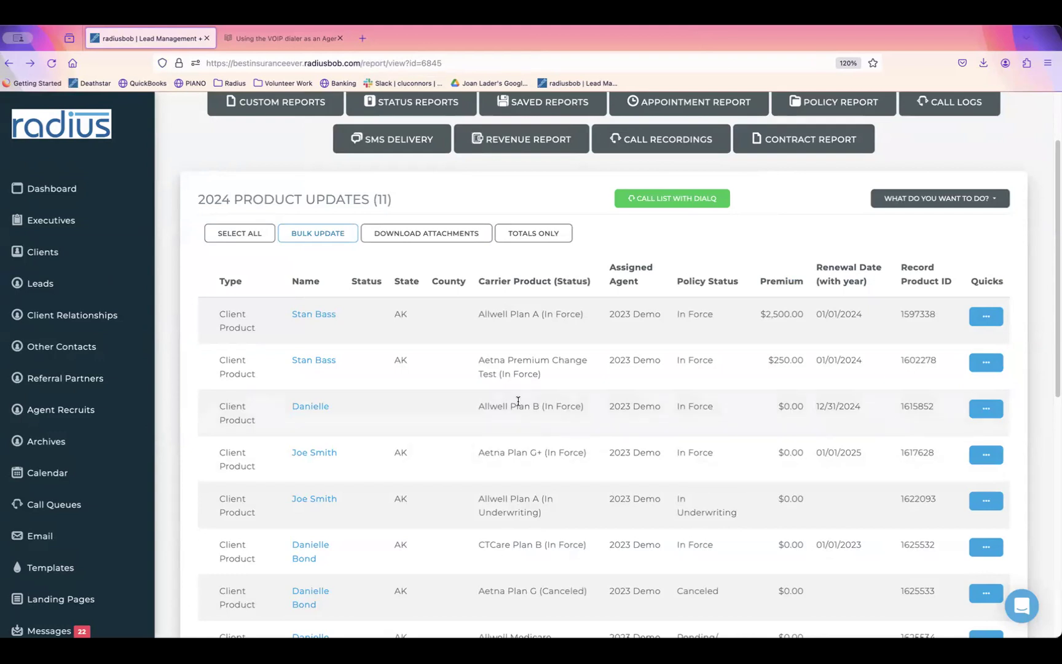
left_click(313, 316)
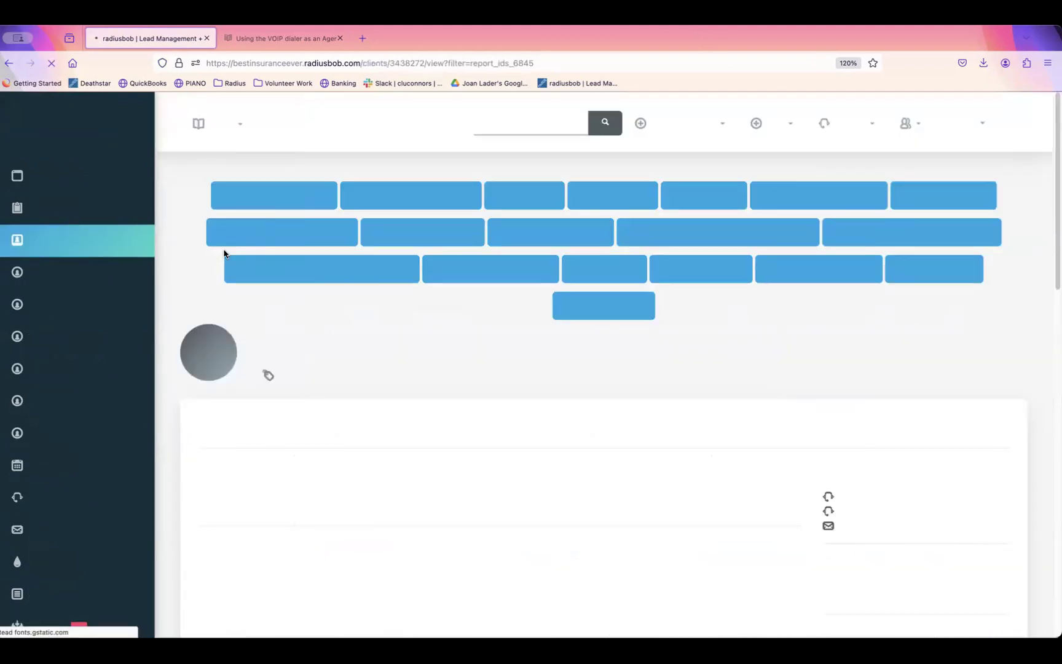
left_click(8, 62)
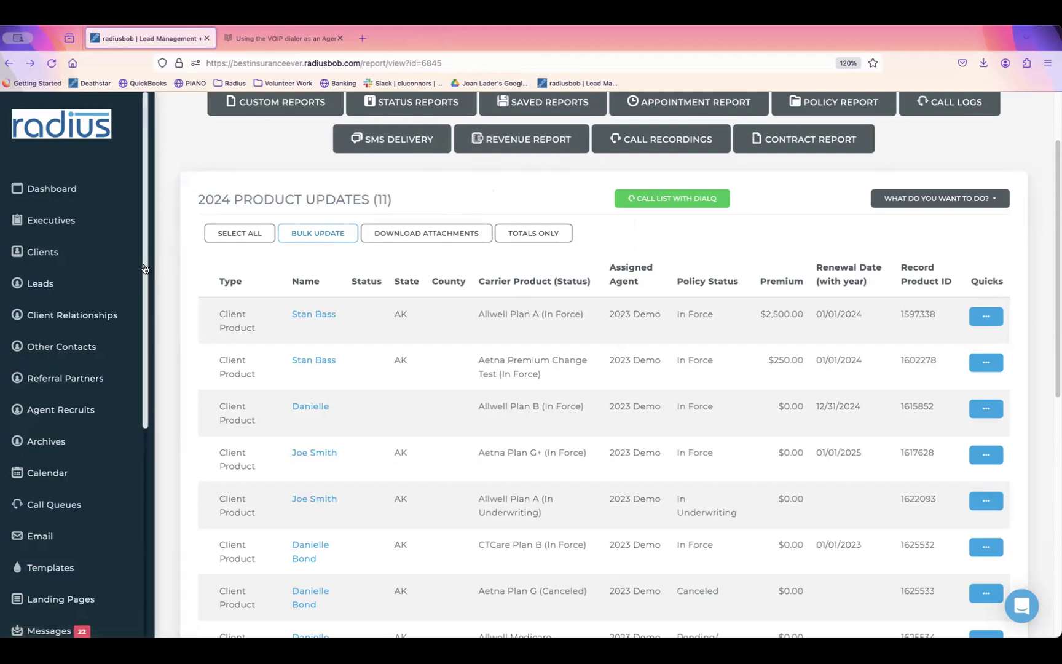
left_click_drag(145, 268, 140, 403)
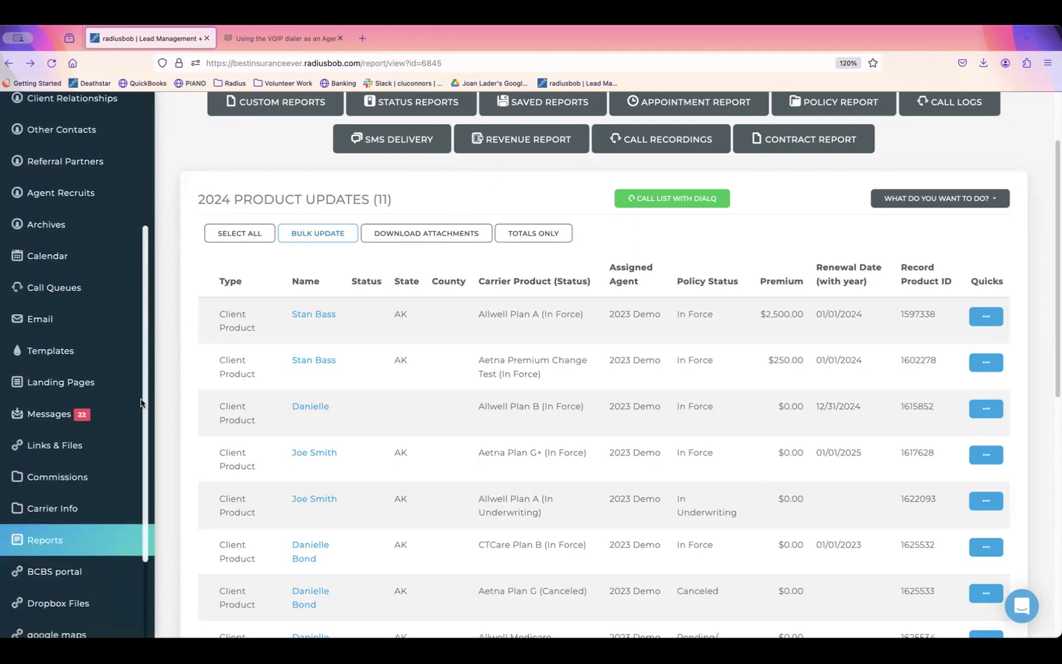
left_click_drag(1056, 250, 1053, 194)
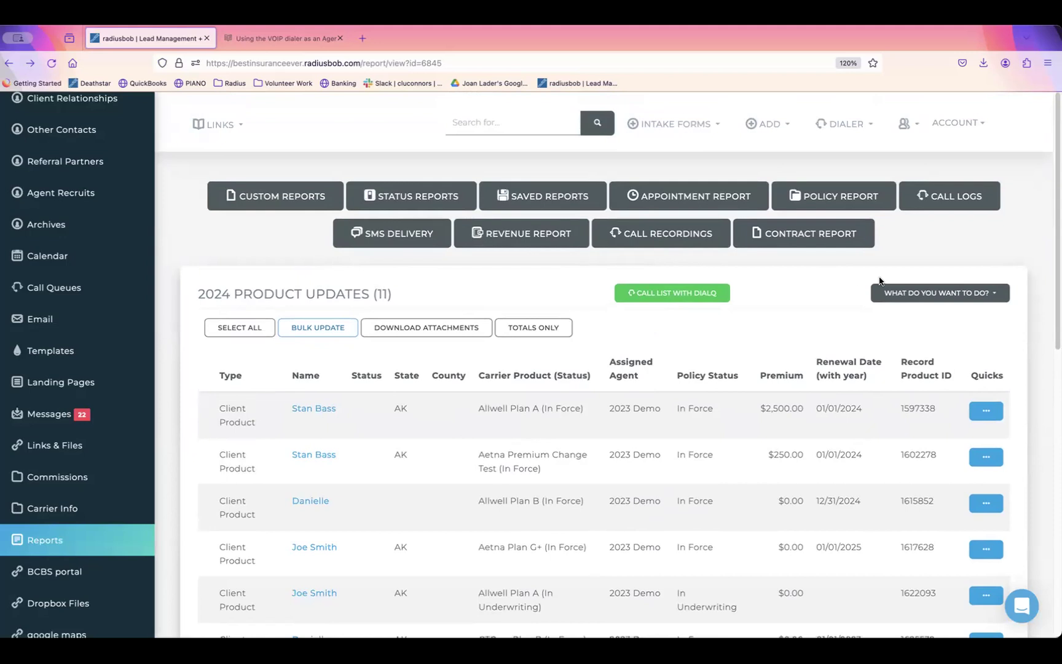
left_click(340, 326)
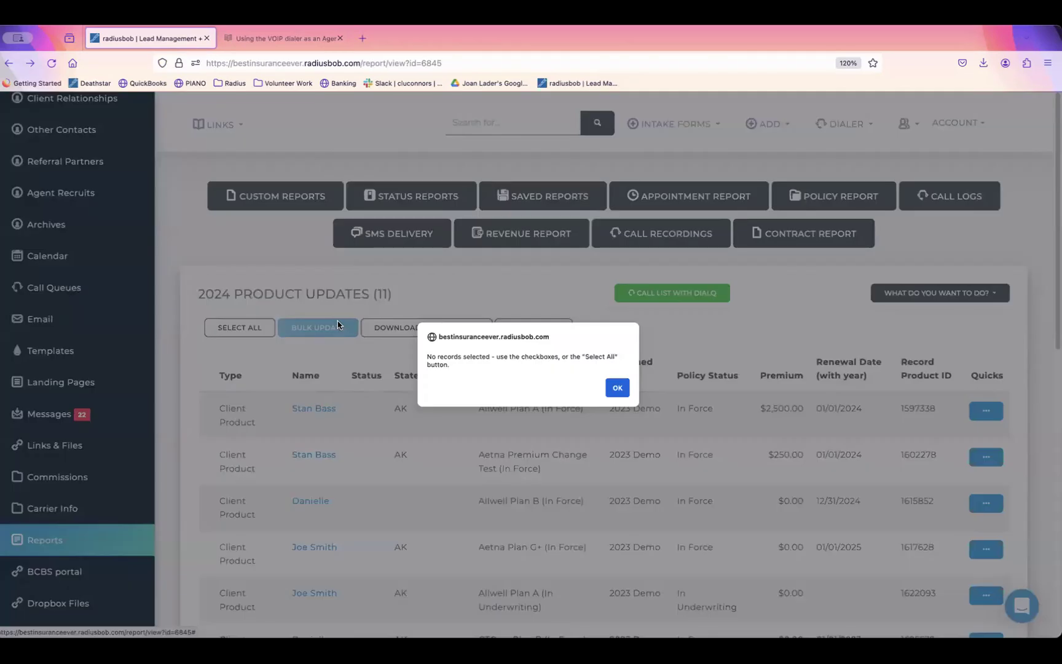
left_click(618, 389)
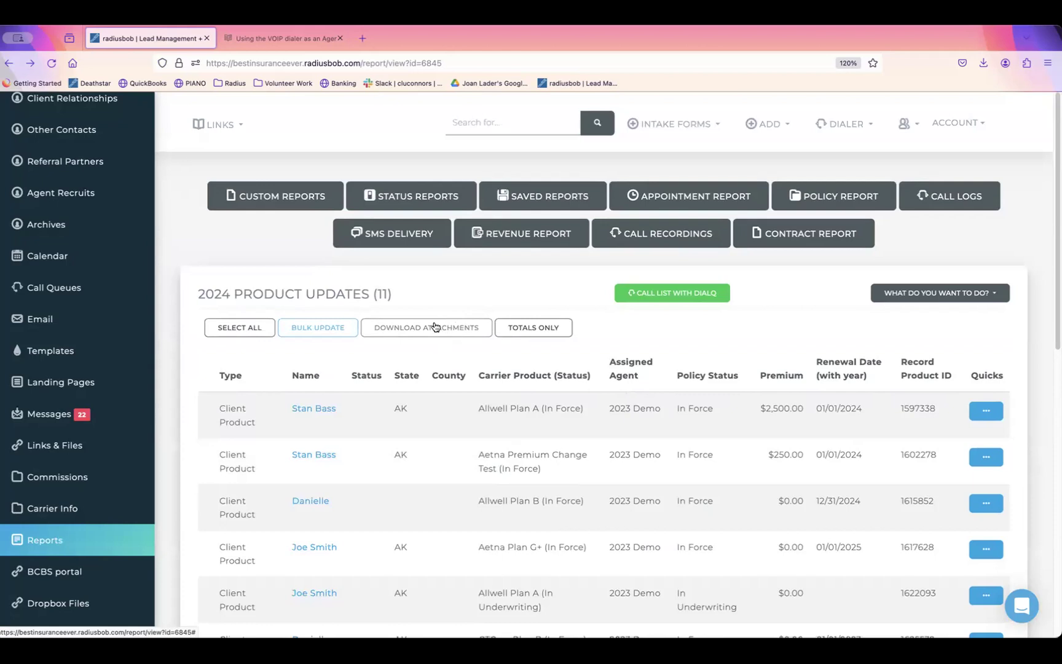
left_click(536, 328)
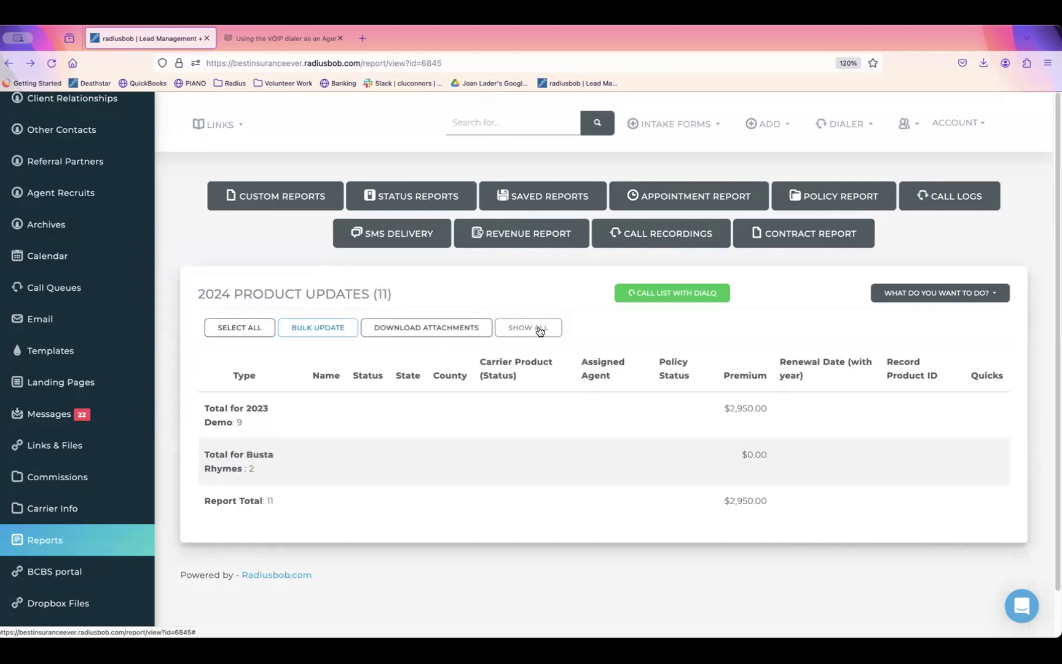
left_click_drag(251, 415, 202, 406)
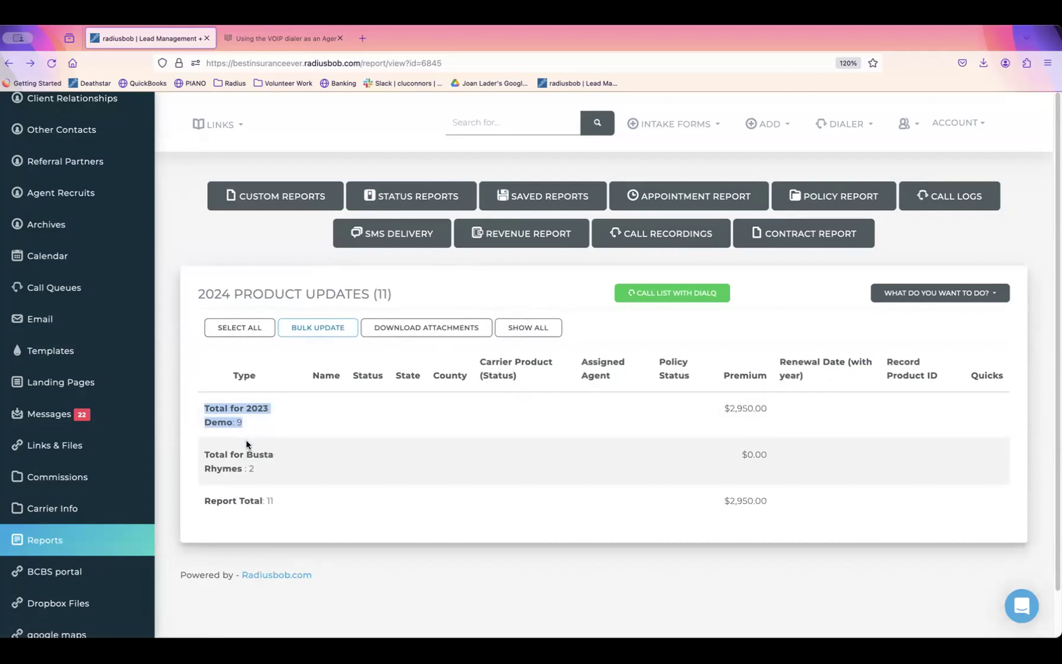
left_click_drag(264, 468, 209, 451)
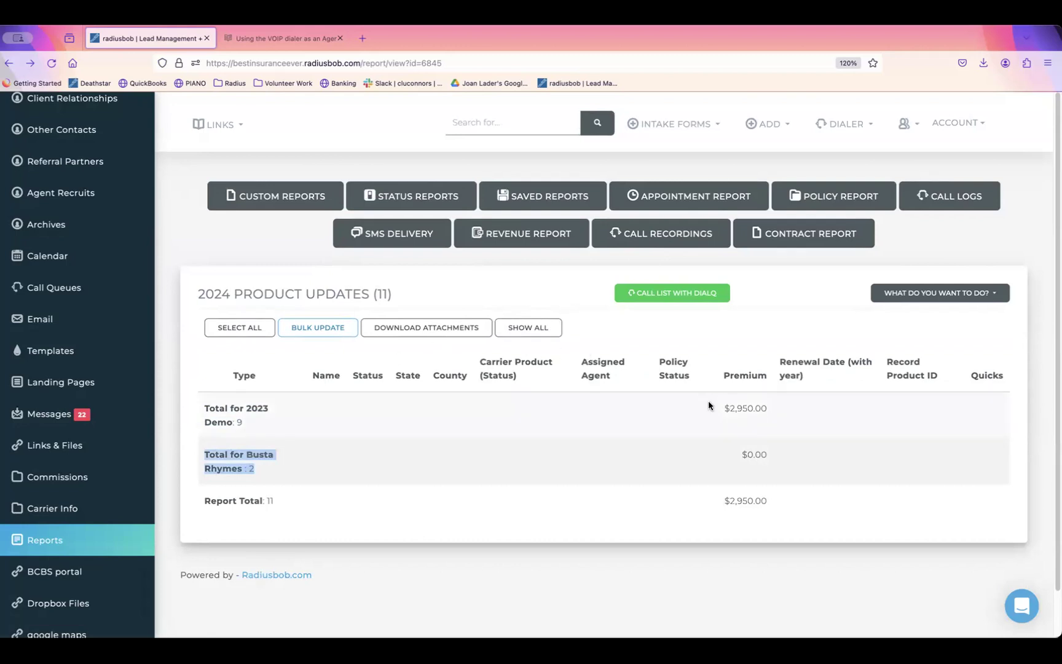
left_click(740, 409)
triple_click(741, 409)
triple_click(780, 454)
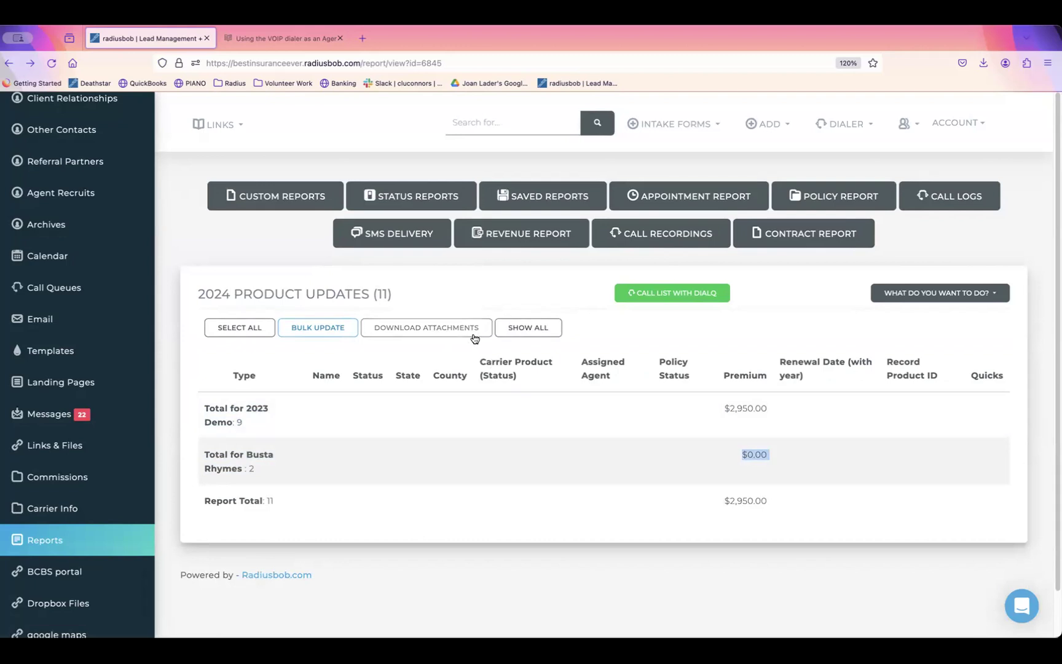
left_click(538, 333)
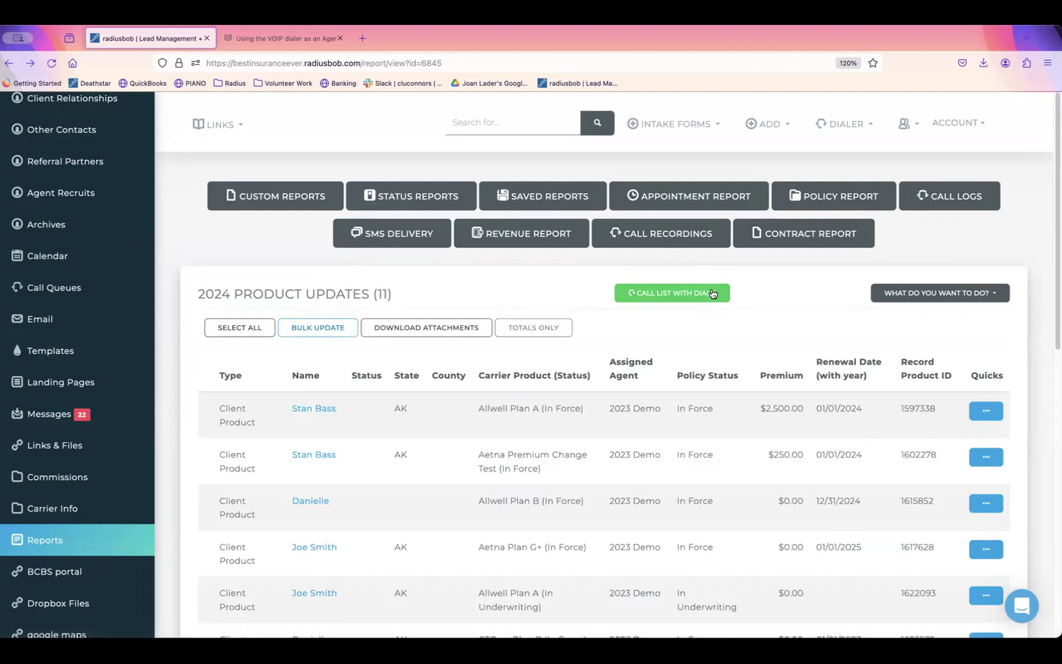
Step: Start a new email schedule for this report and add the suggested recipient addresses
left_click(999, 294)
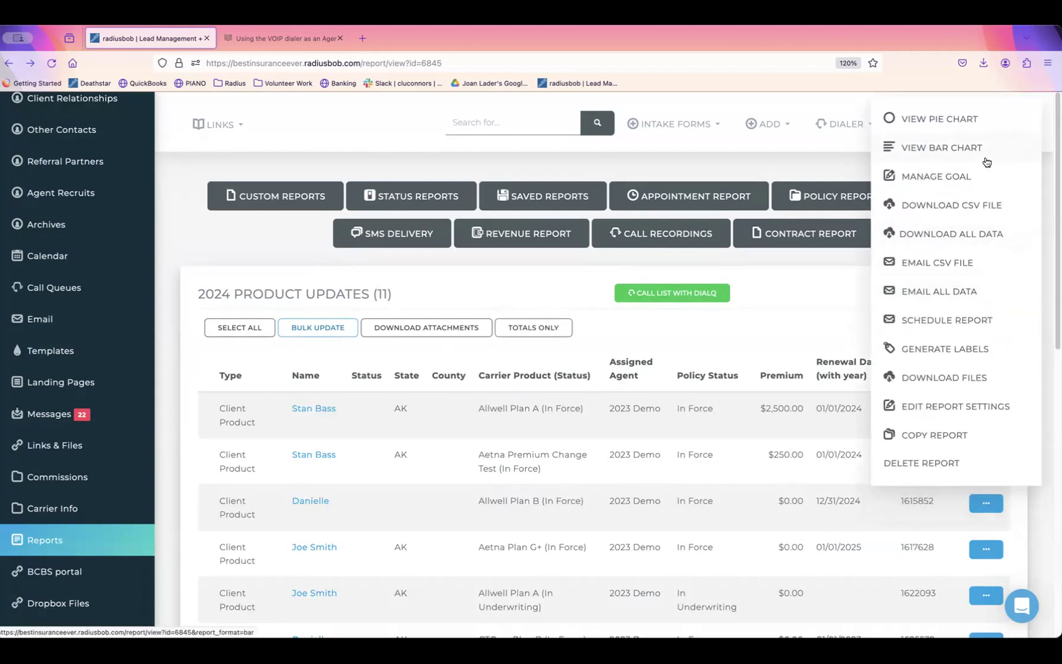
left_click(953, 320)
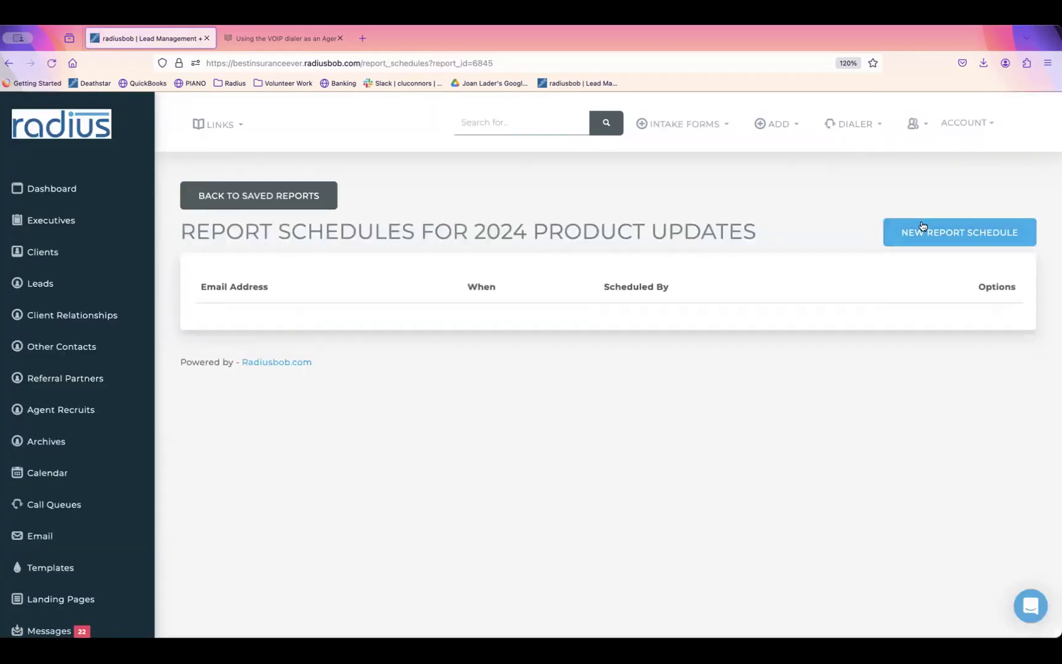
left_click(931, 233)
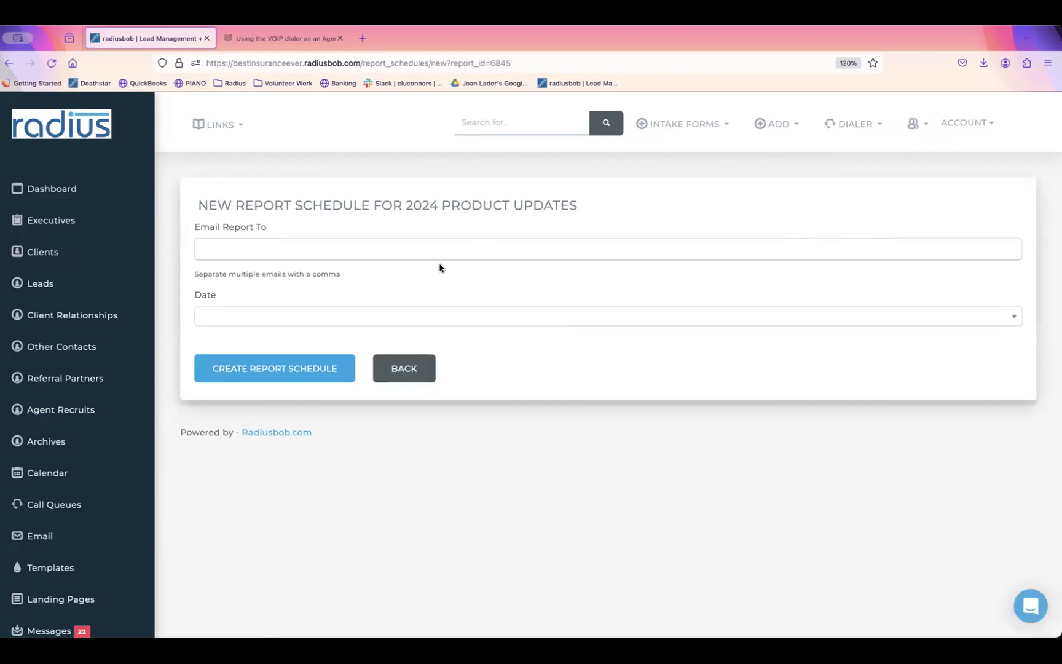
left_click(443, 239)
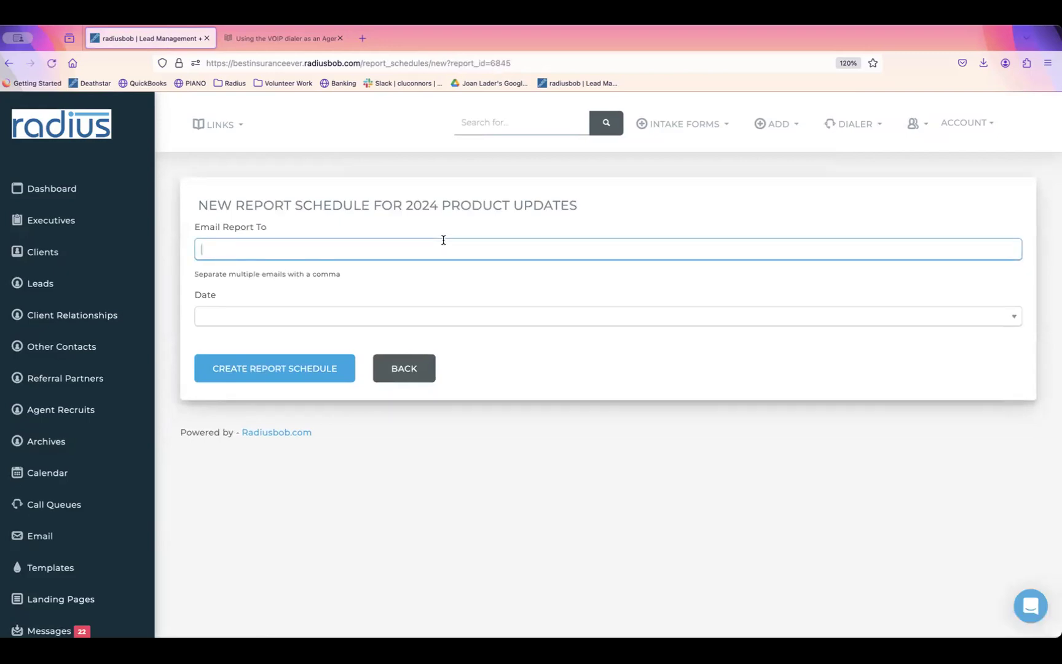
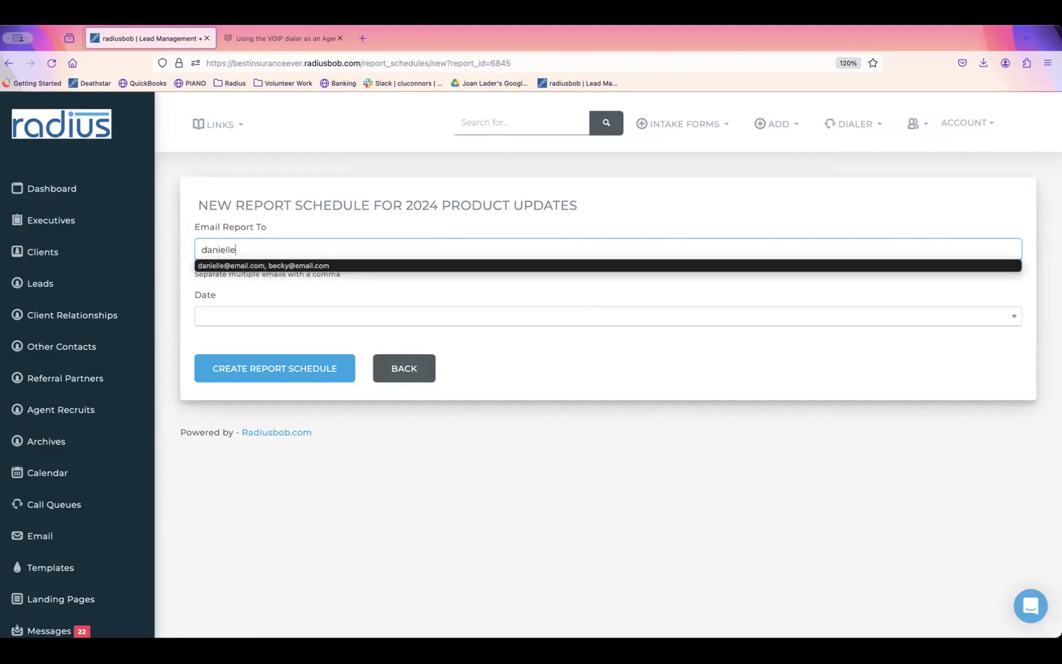
left_click(452, 265)
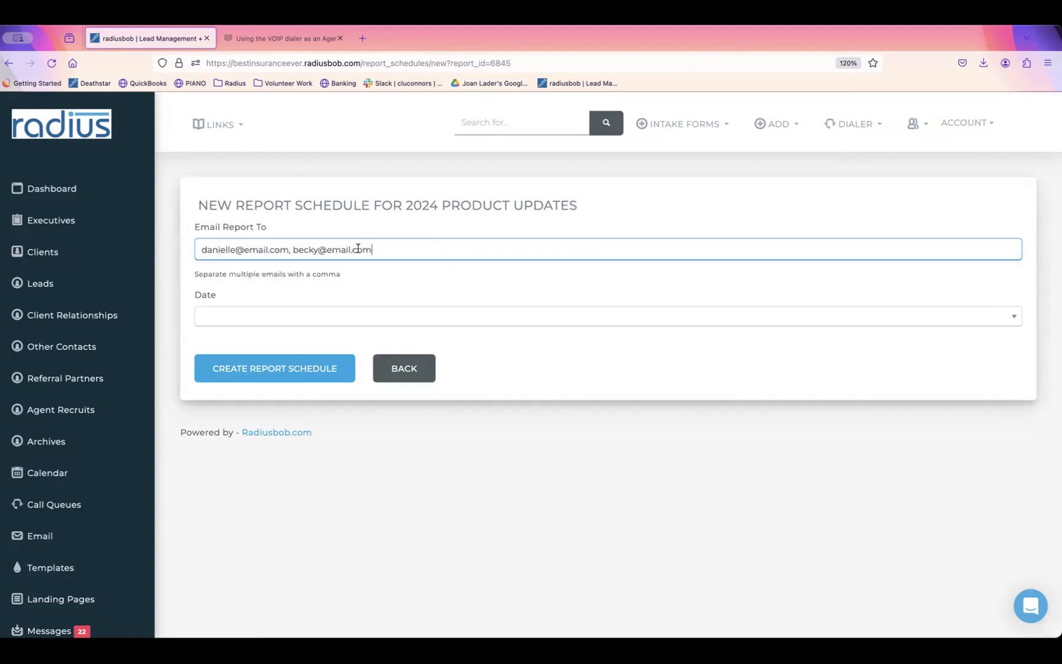
Step: Browse the schedule frequency options without choosing one, then go to the Reports section
left_click(364, 321)
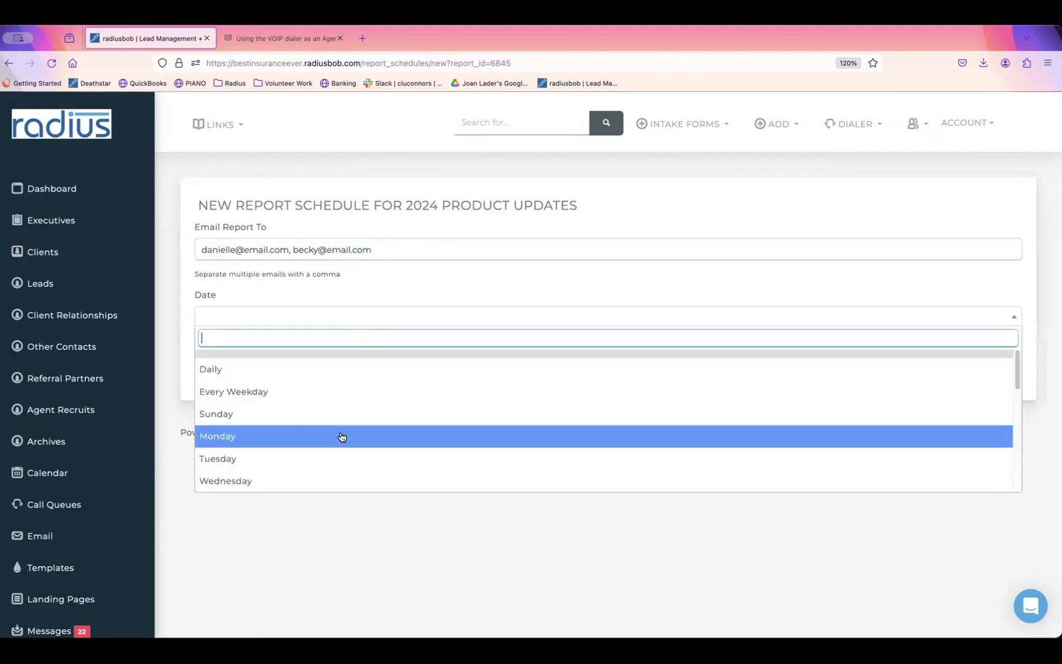
left_click_drag(1017, 372, 1016, 435)
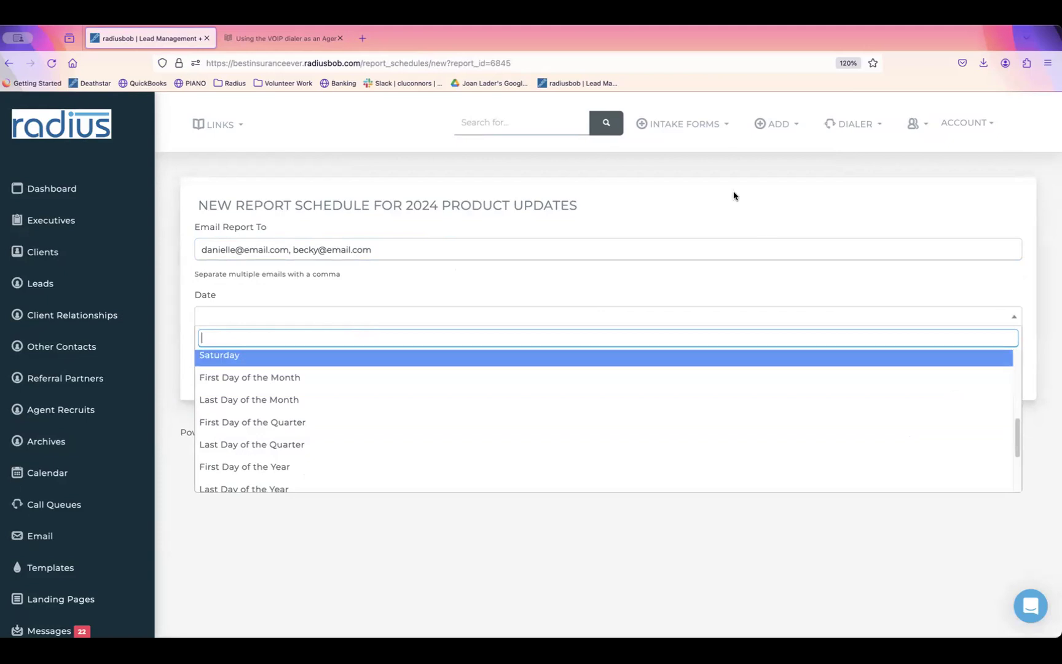
left_click(288, 301)
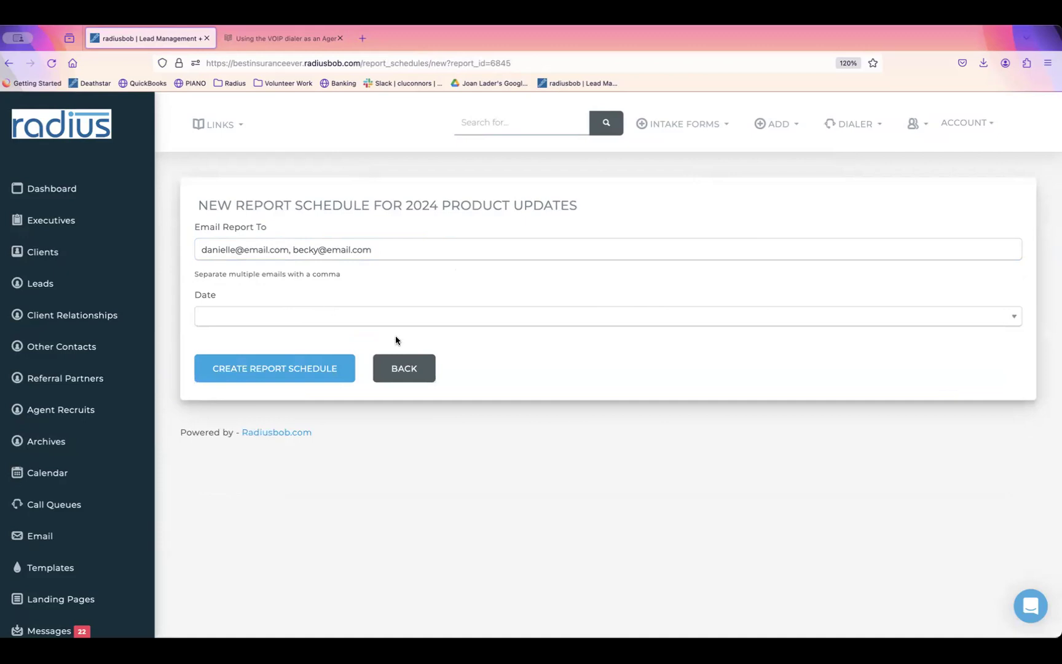
scroll(145, 366, "down", 5)
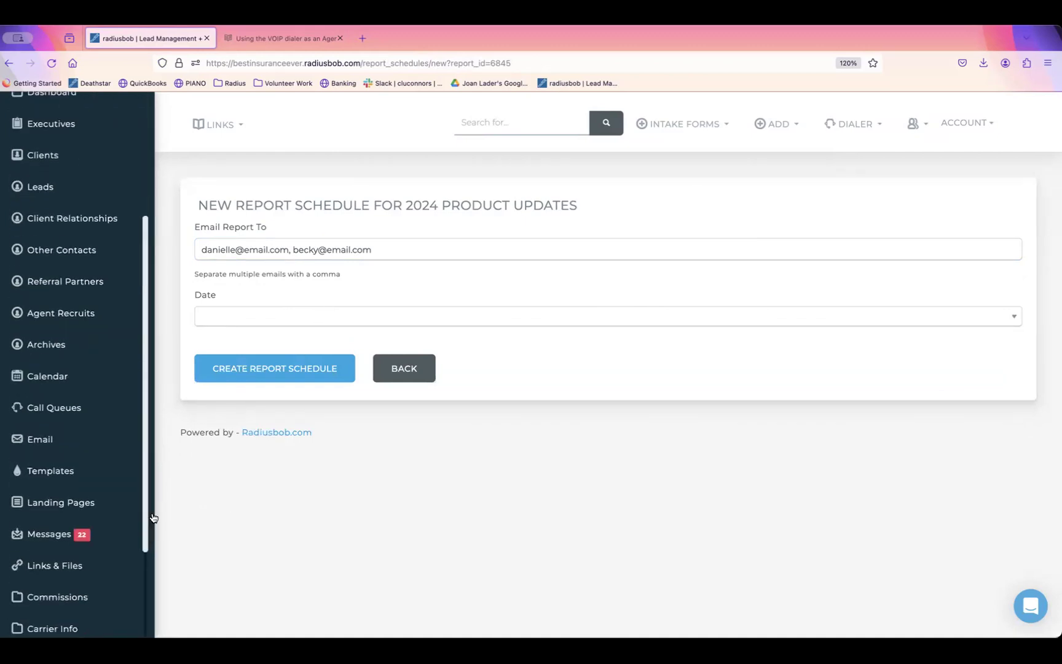
left_click(45, 491)
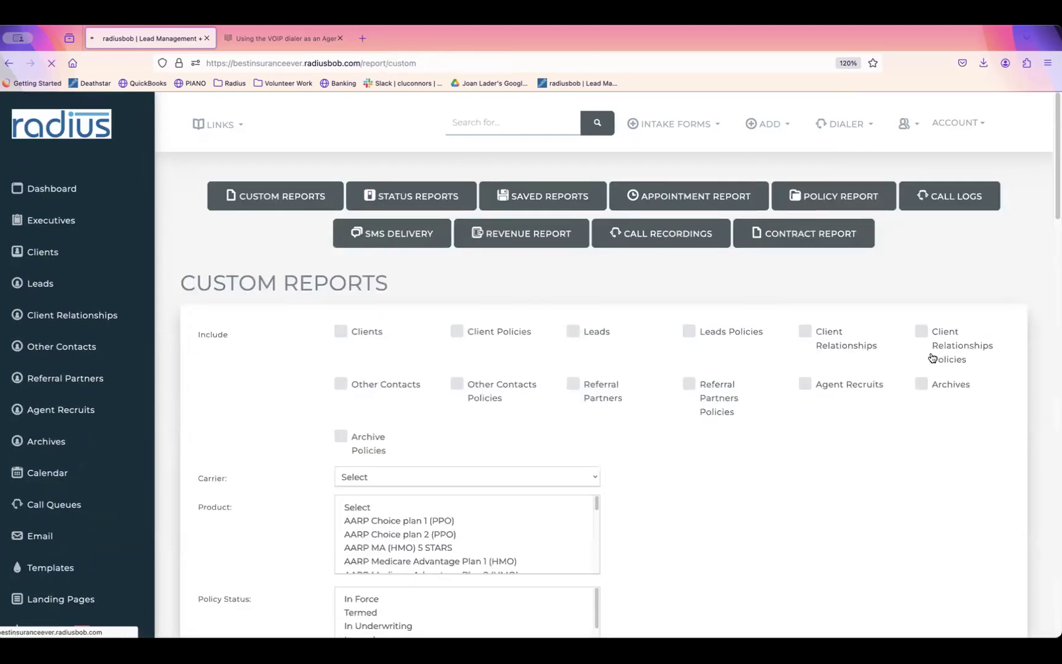
Step: Open the Manage Goal form for the 2024 Product Updates saved report
left_click(542, 196)
left_click(978, 438)
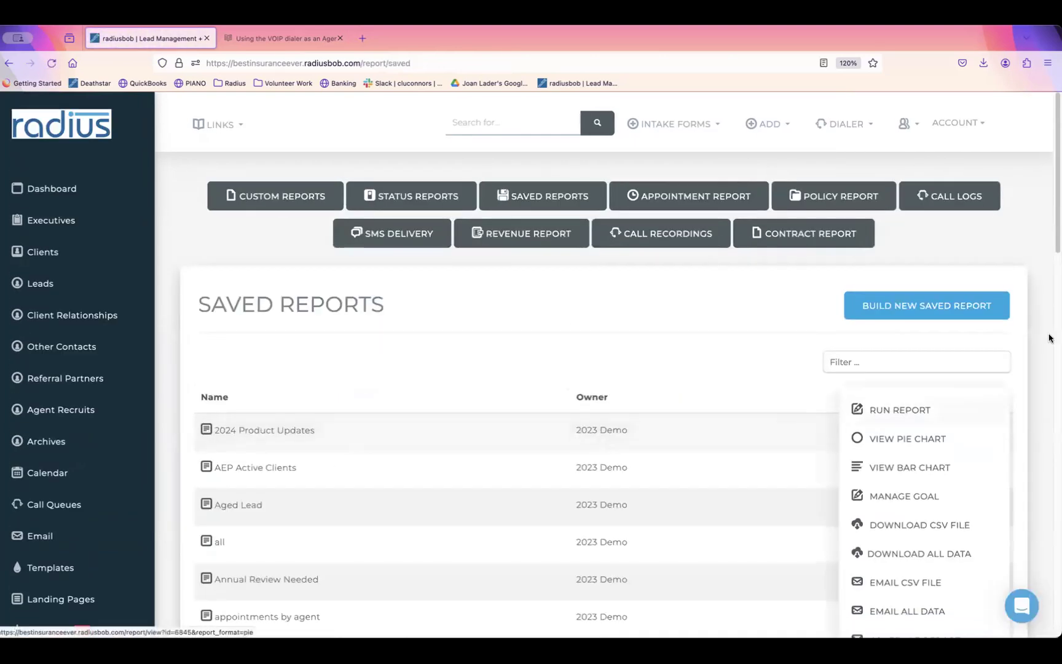
scroll(1053, 266, "down", 1)
scroll(1053, 265, "down", 3)
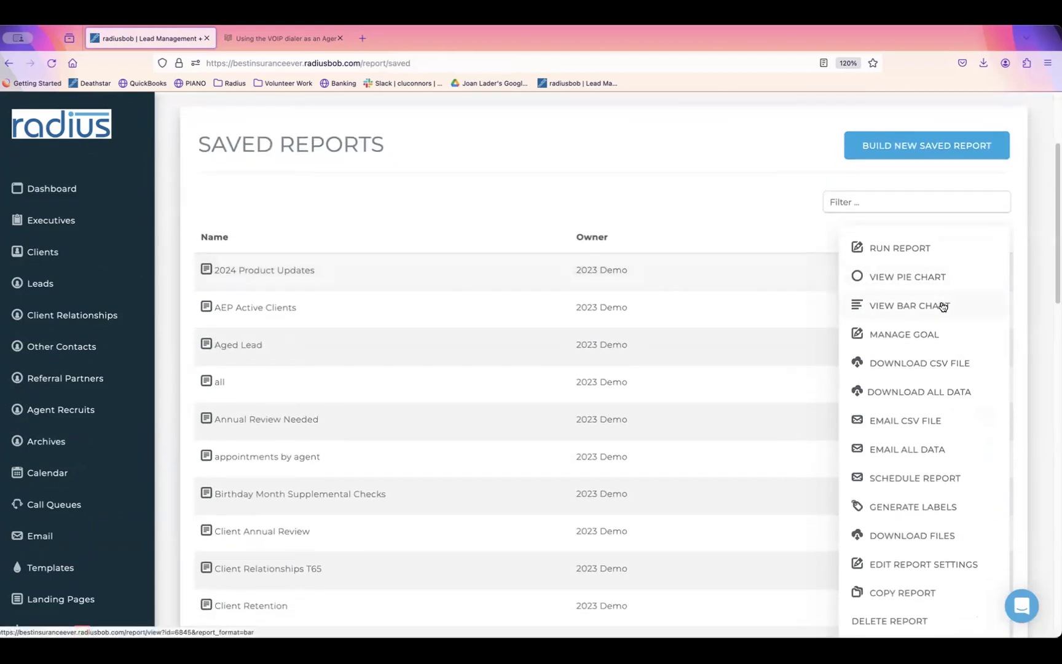
left_click(922, 335)
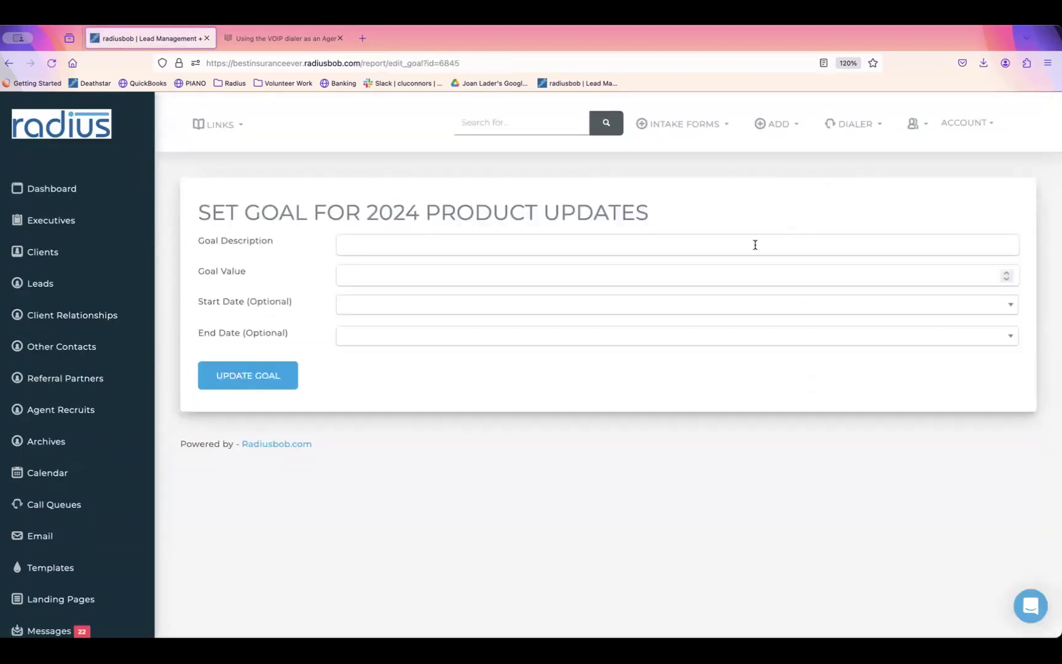
Step: Set the goal 'Sales Per Week' to 40, from First Day to Last Day of the Week
left_click(594, 243)
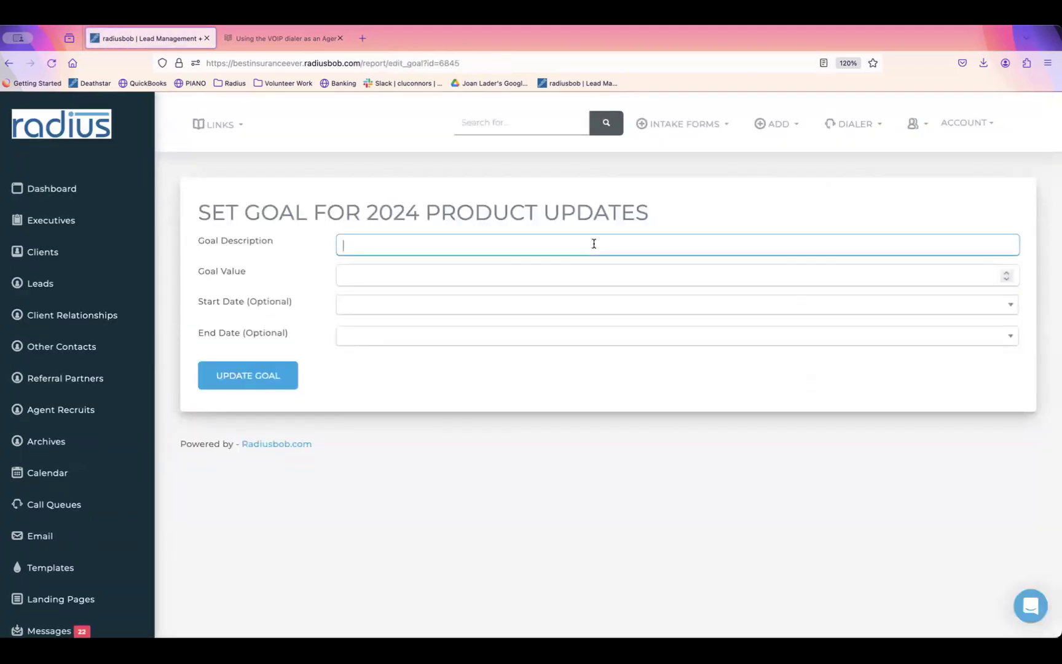
type("Sales Per Week")
left_click(615, 274)
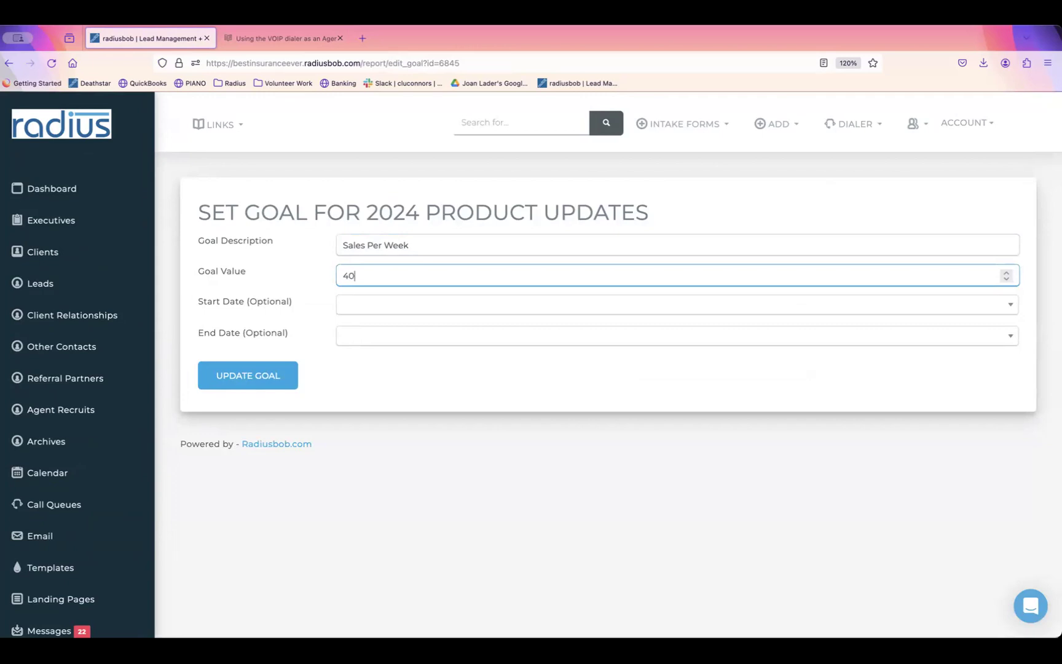
left_click(523, 304)
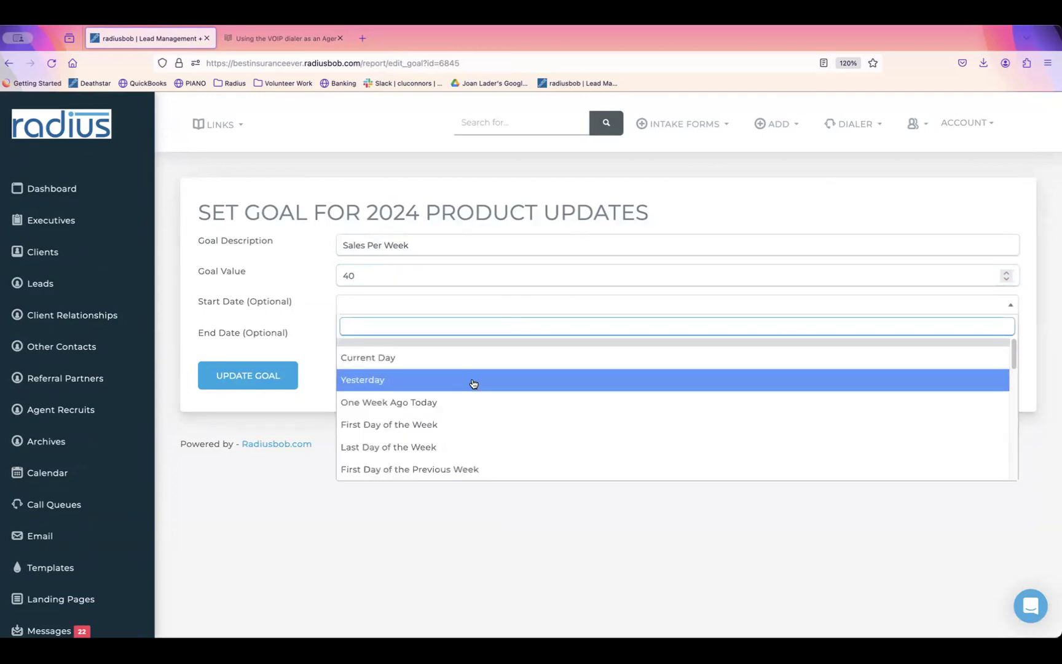
left_click(462, 425)
left_click(456, 338)
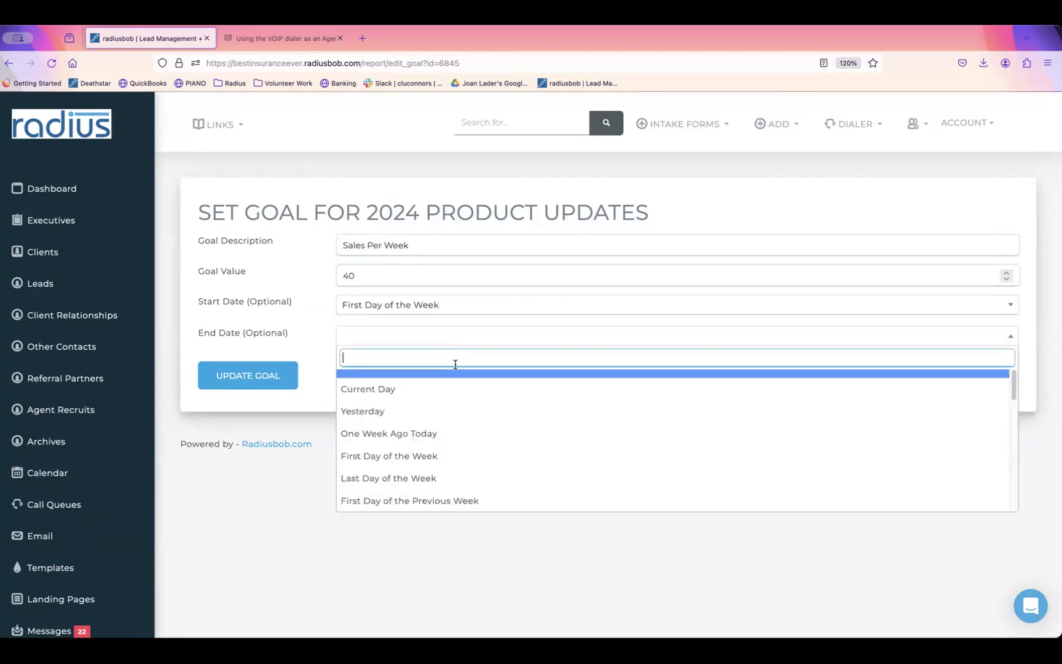
left_click(452, 472)
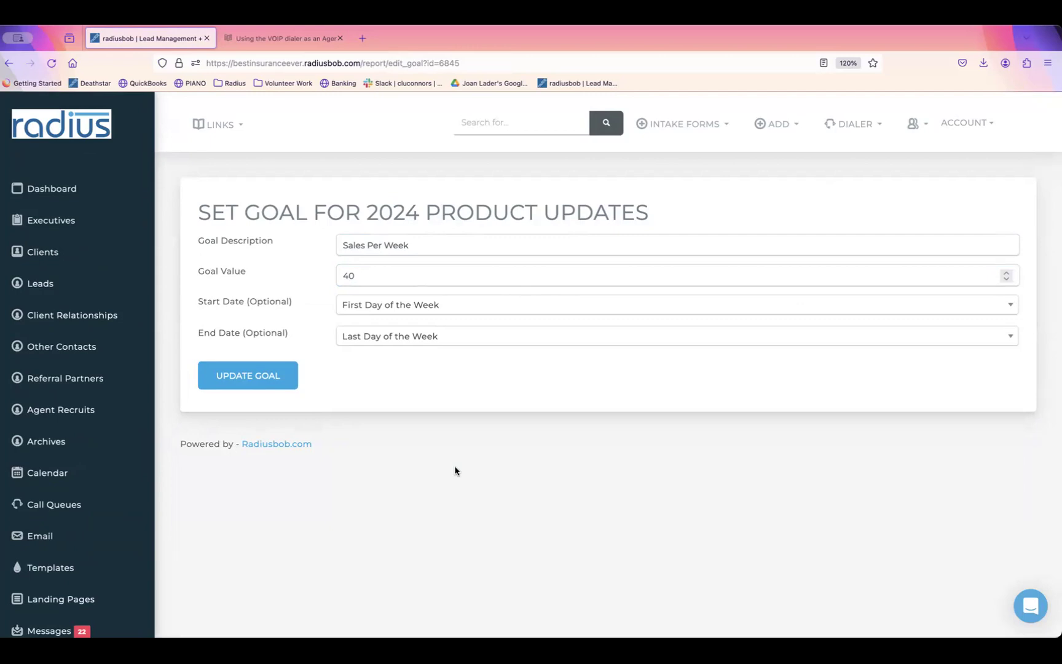
scroll(97, 237, "left", 5)
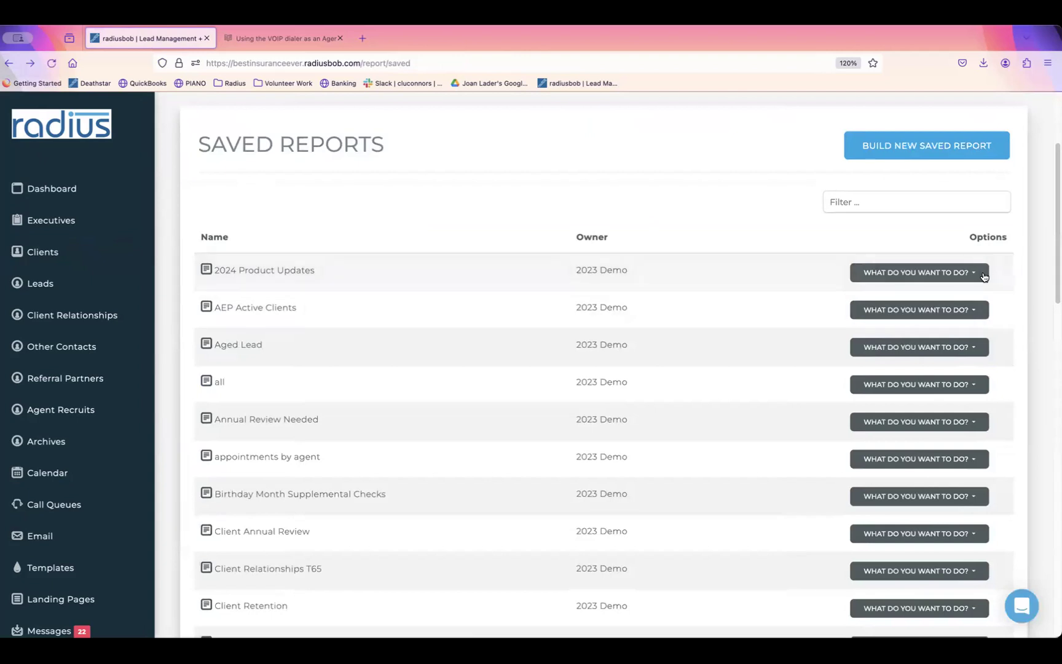
left_click(982, 274)
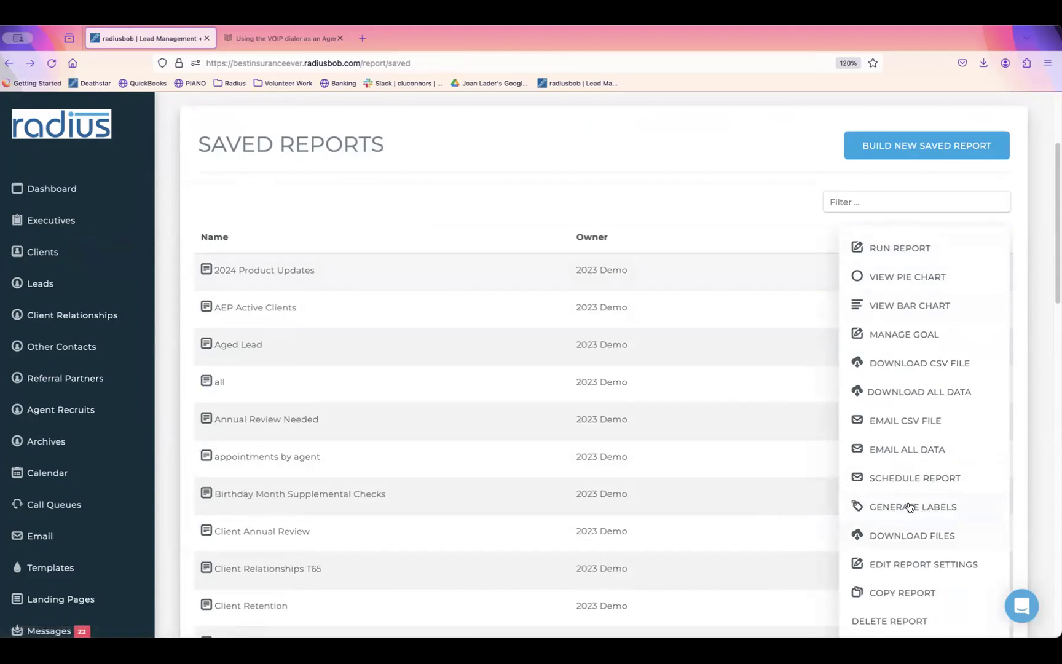
Step: Generate mailing labels from a saved report and close the downloaded labels-2.pdf tab
left_click(647, 366)
left_click(974, 311)
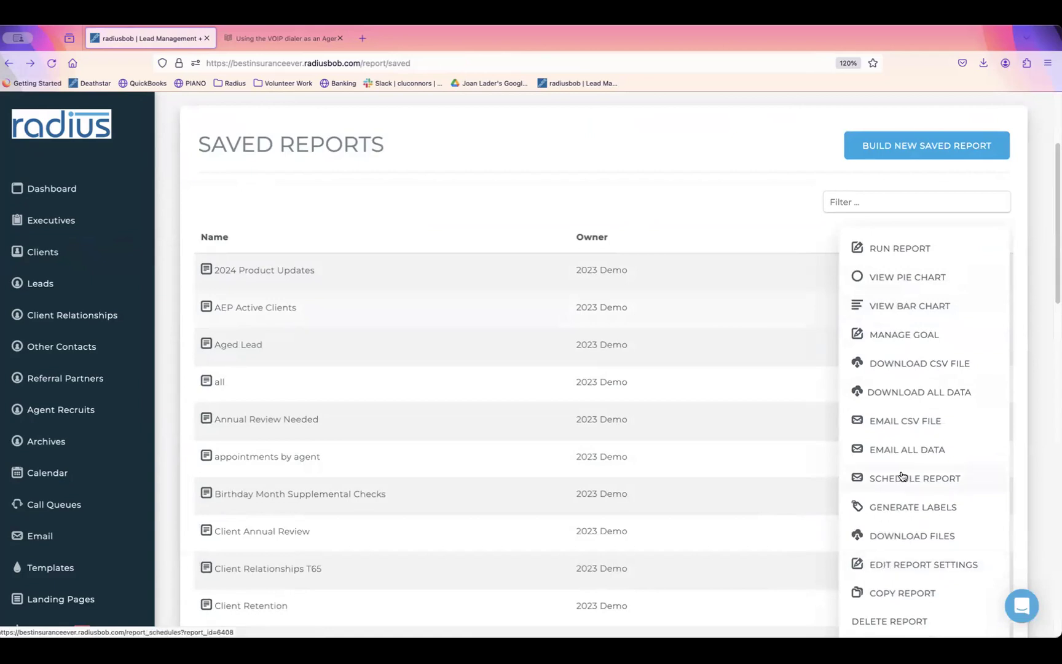
left_click(906, 508)
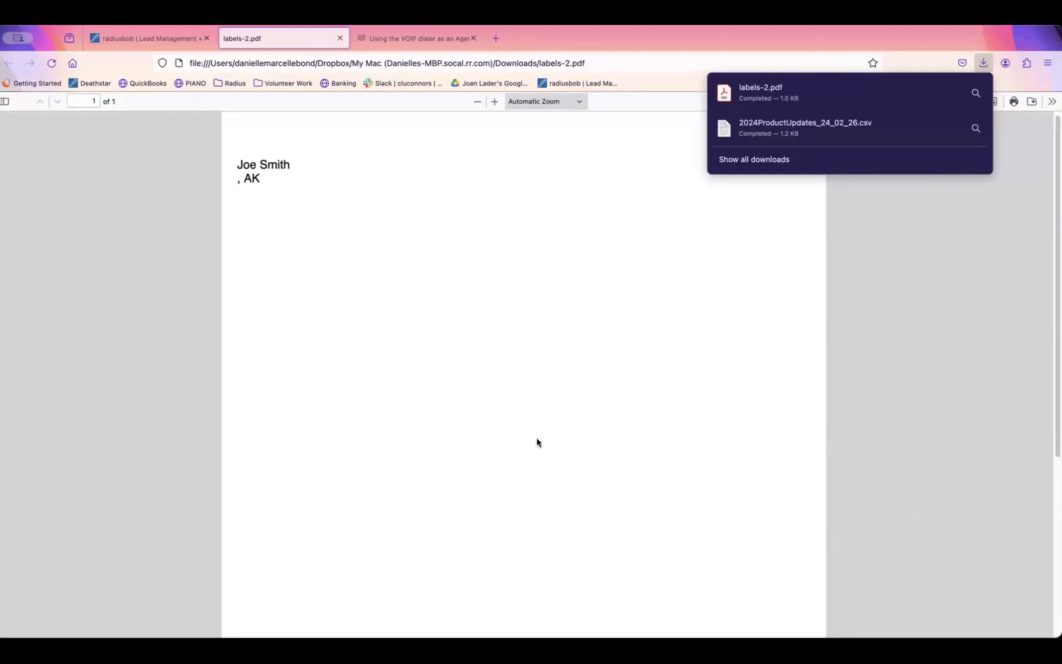
left_click(340, 39)
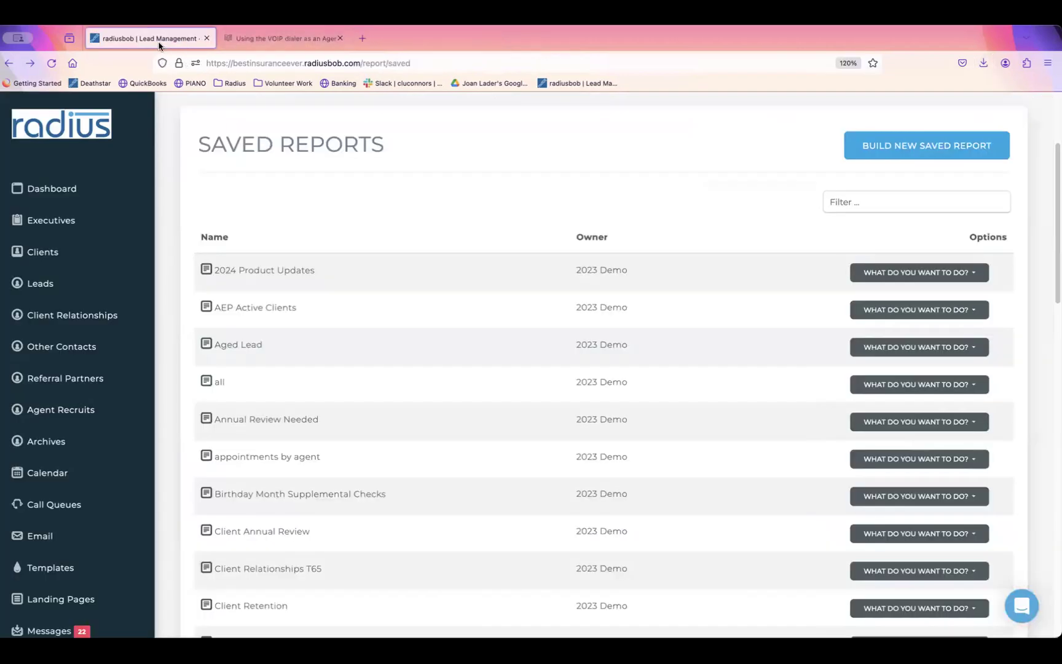
Step: Copy the 2024 Product Updates report as 'Copy of 2024 Product Updates' and return to Saved Reports
left_click(978, 273)
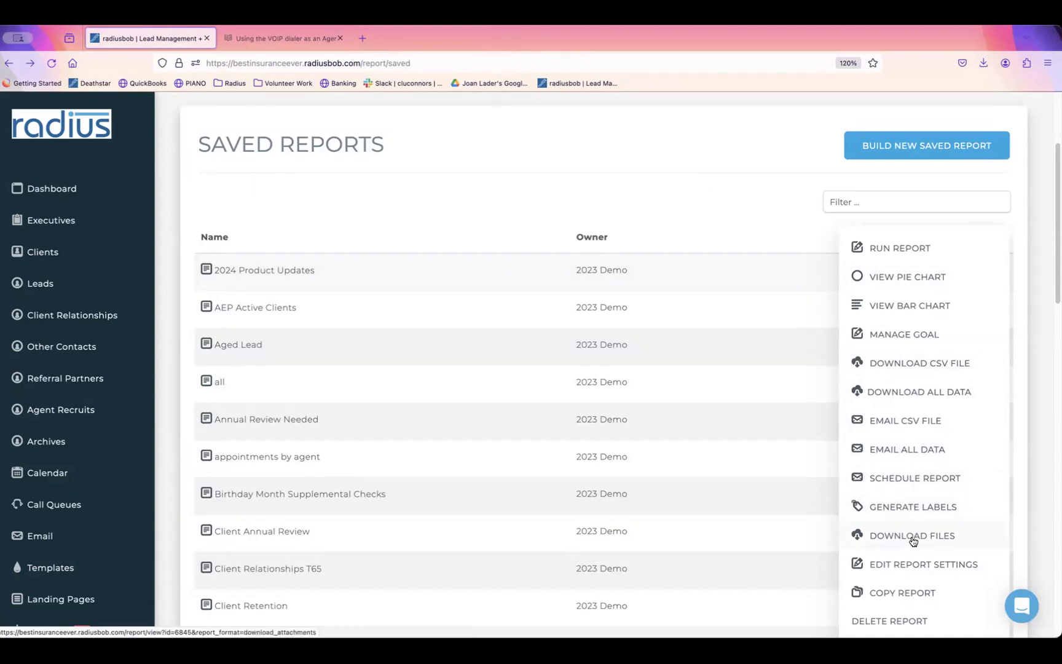
left_click(899, 595)
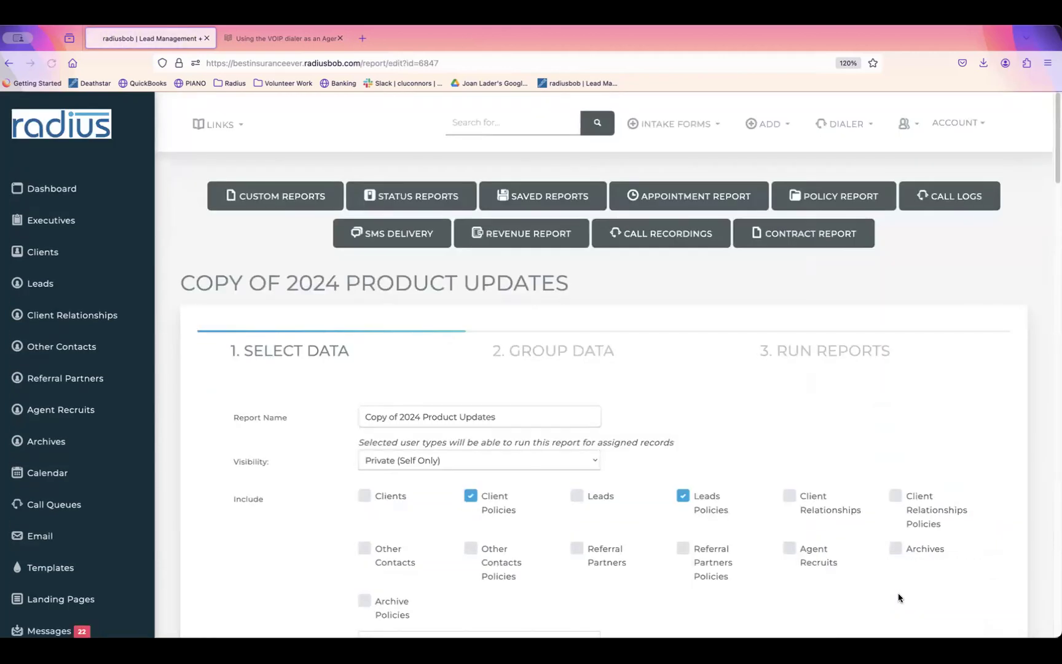
left_click_drag(417, 417, 320, 419)
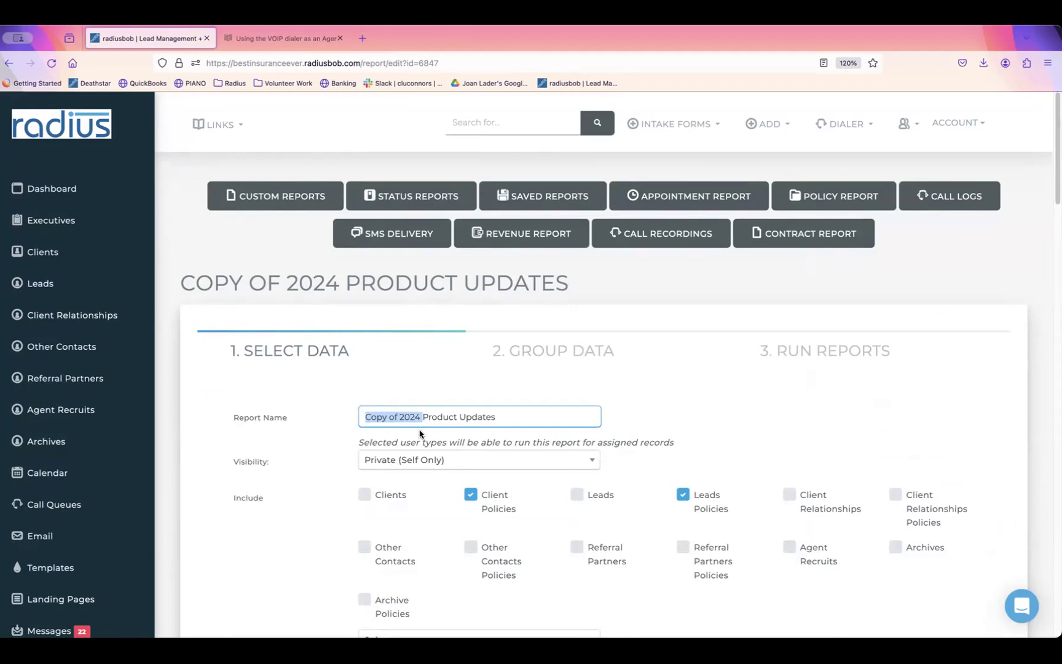
left_click(9, 63)
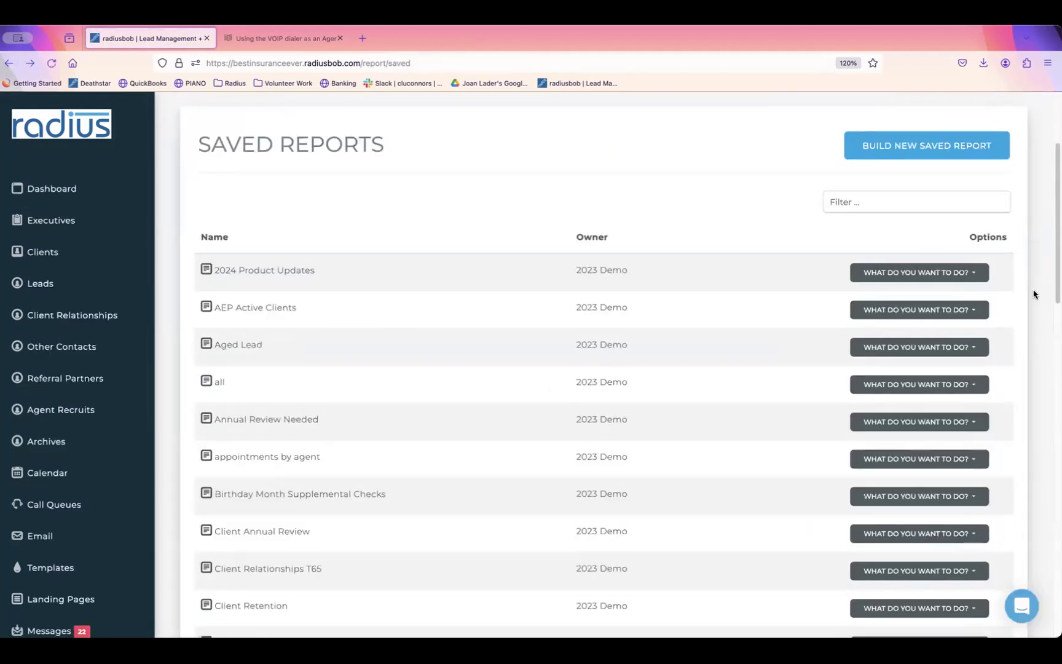
scroll(1055, 285, "up", 3)
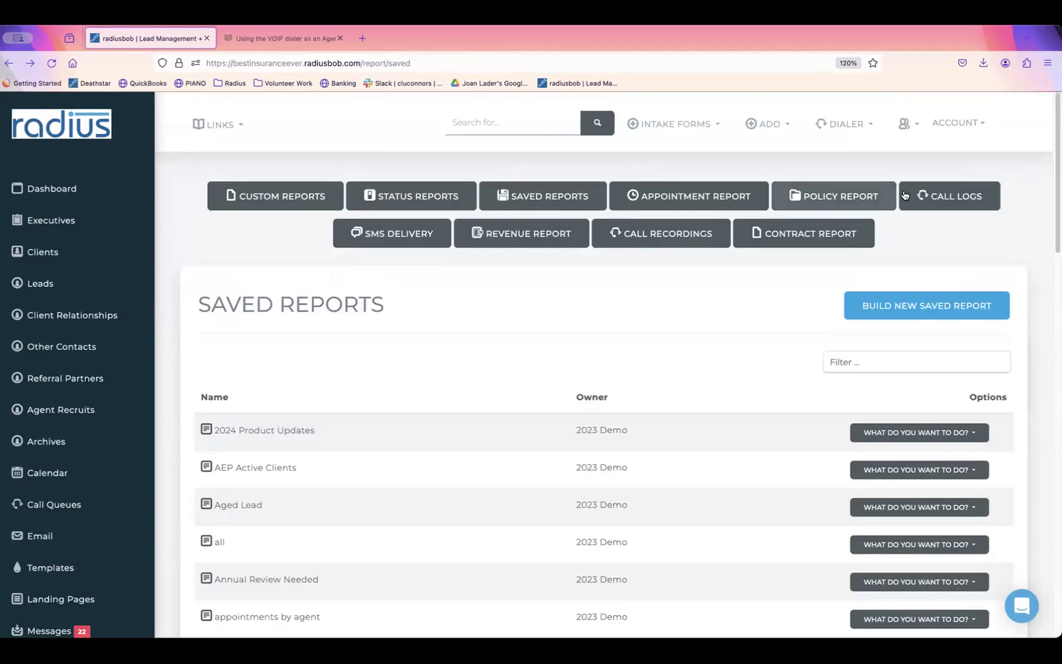
Step: Open the Call Logs report and set the call date range 02/01/2024 to 02/26/2024
left_click(956, 197)
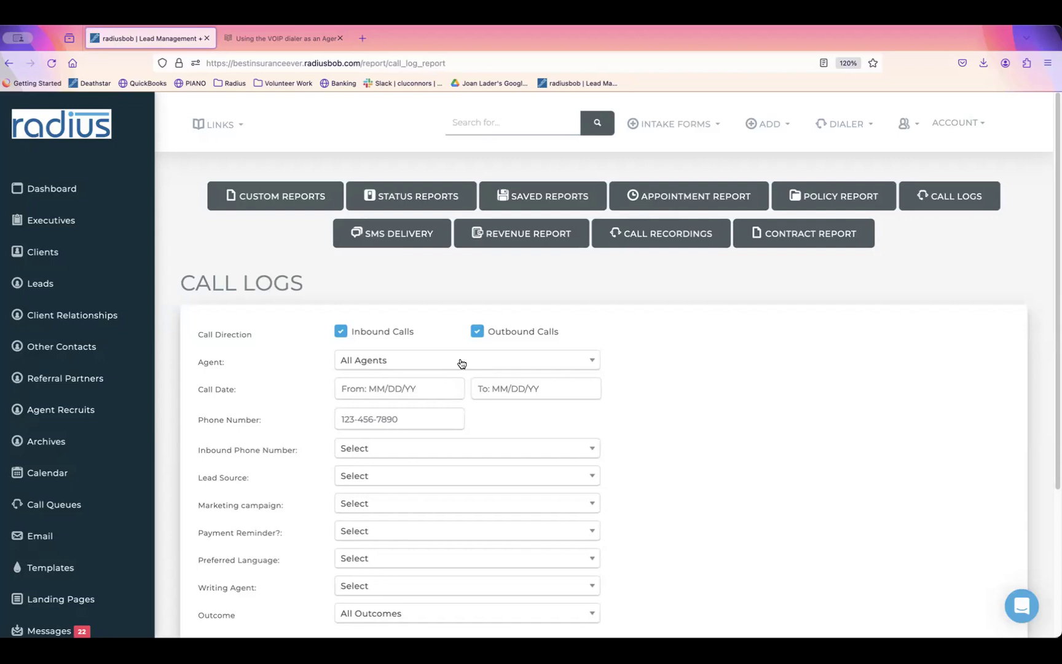
left_click(422, 382)
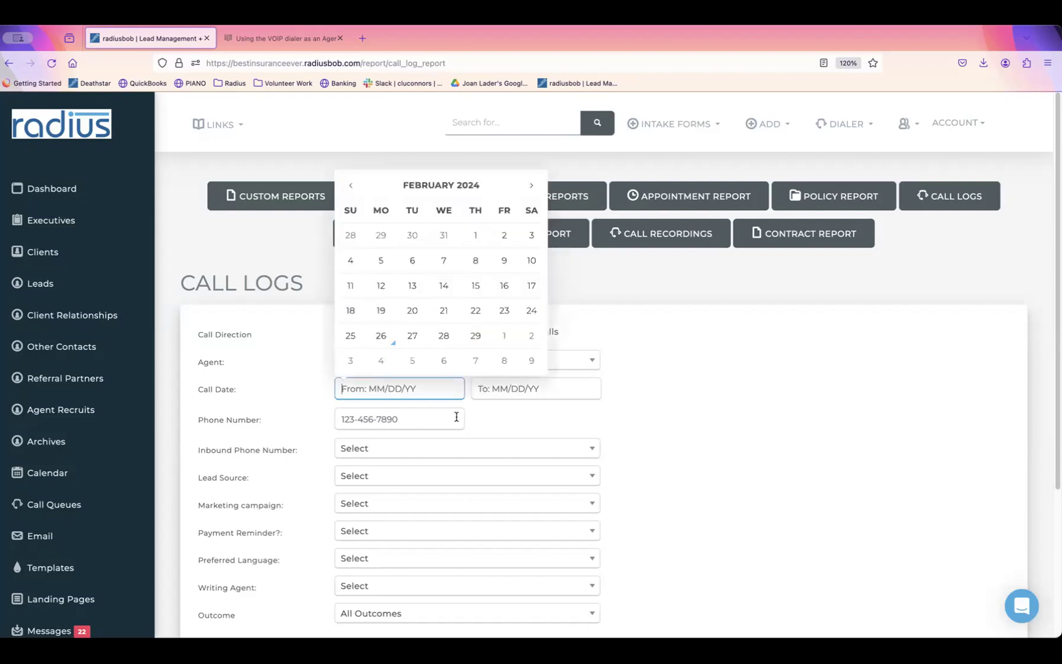
left_click(482, 236)
left_click(520, 390)
left_click(522, 336)
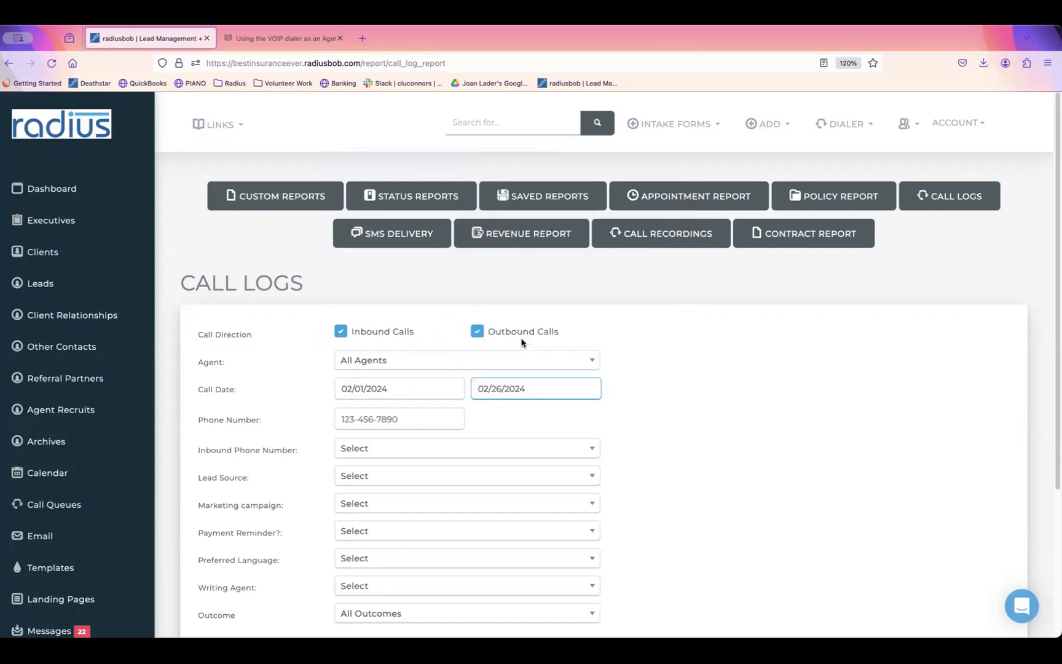
Step: Run the summary call log, review the call durations, then switch to the detailed report
scroll(1014, 375, "down", 5)
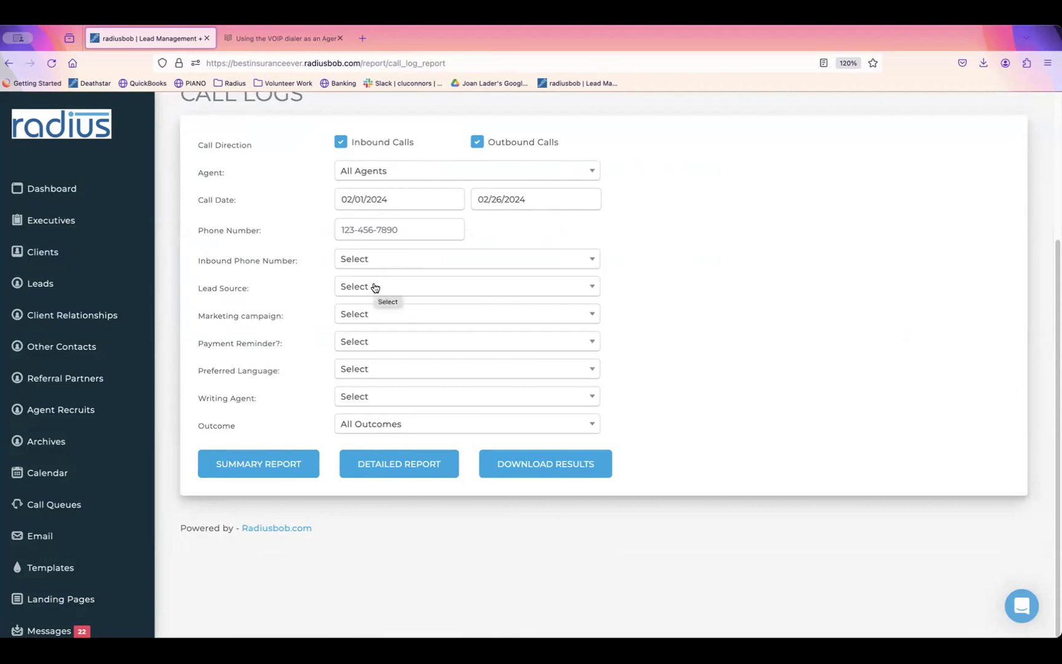
left_click(302, 466)
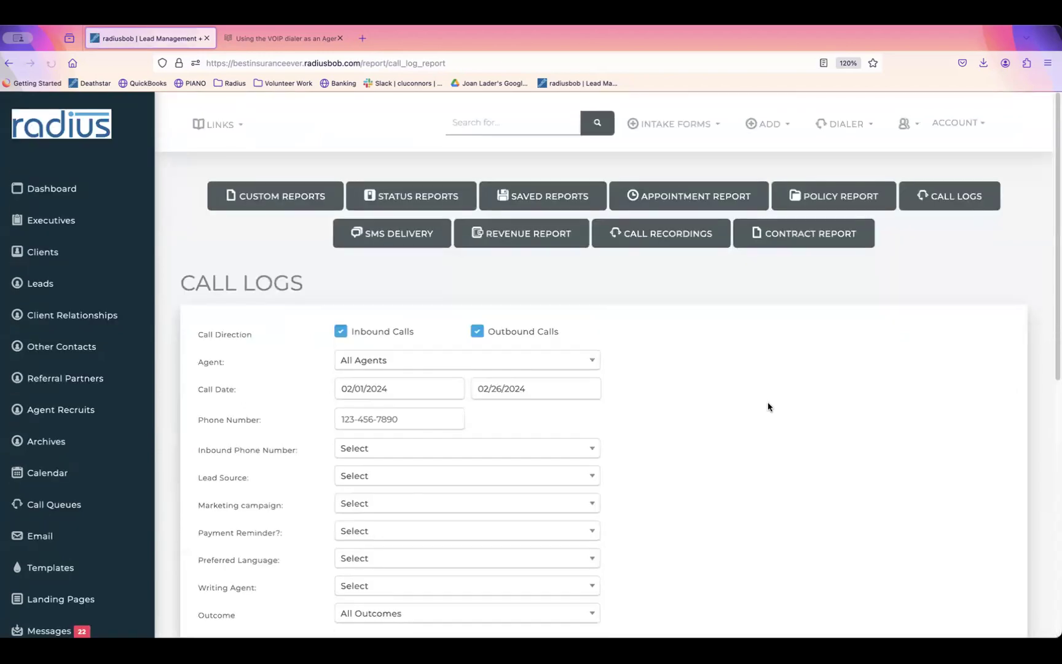
scroll(1054, 226, "down", 10)
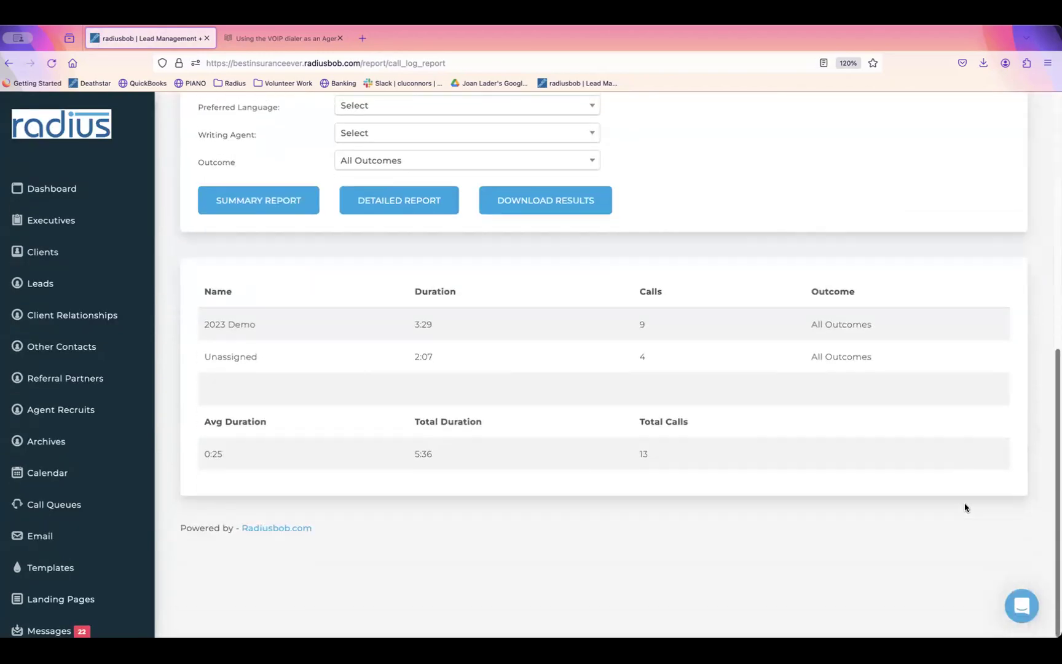
left_click_drag(406, 324, 477, 322)
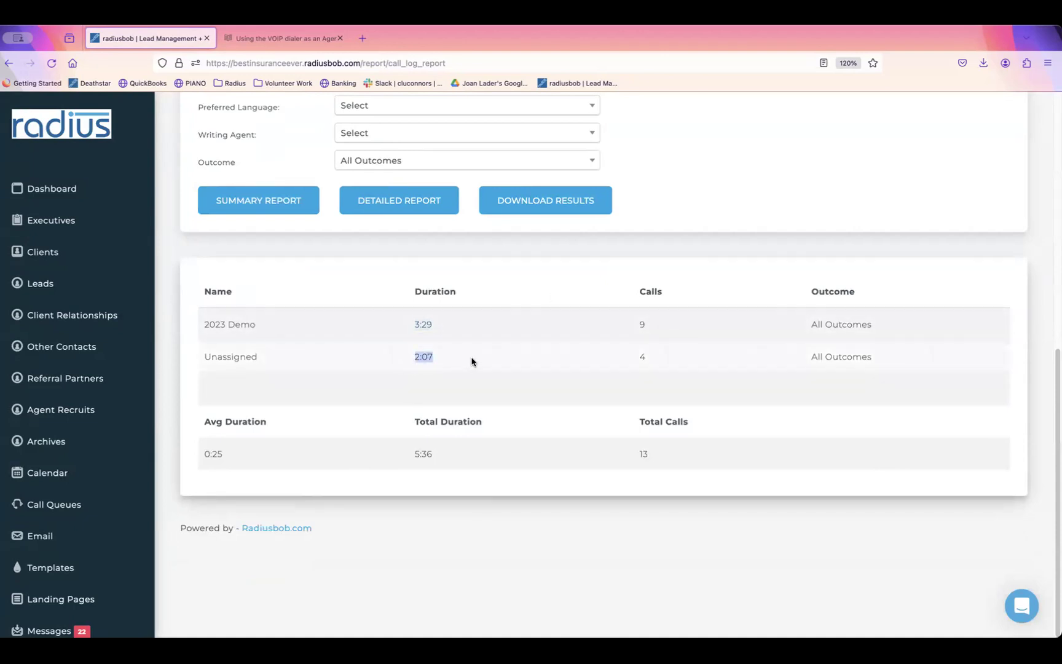
left_click(424, 205)
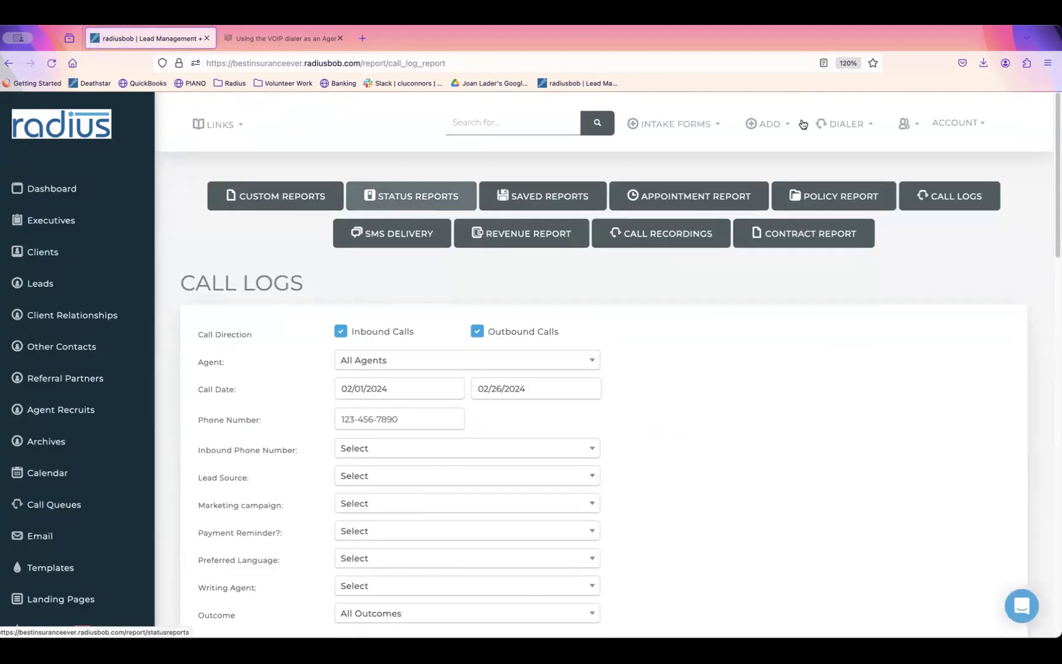
scroll(1037, 314, "down", 10)
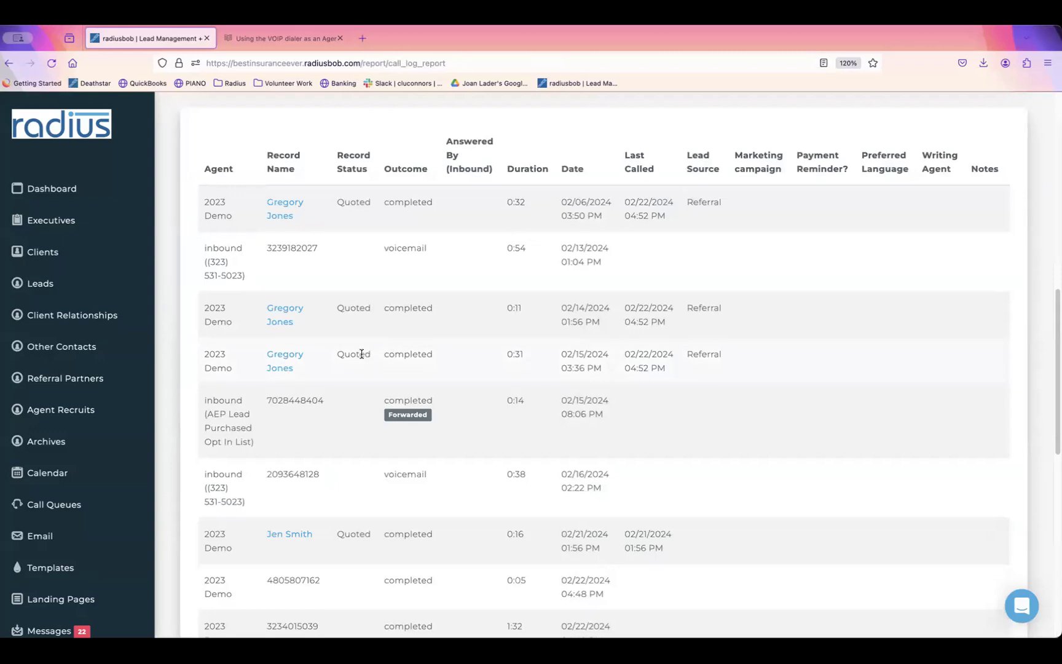
Step: Check a caller's call recordings, then return to the Call Logs report's date filters
left_click(281, 355)
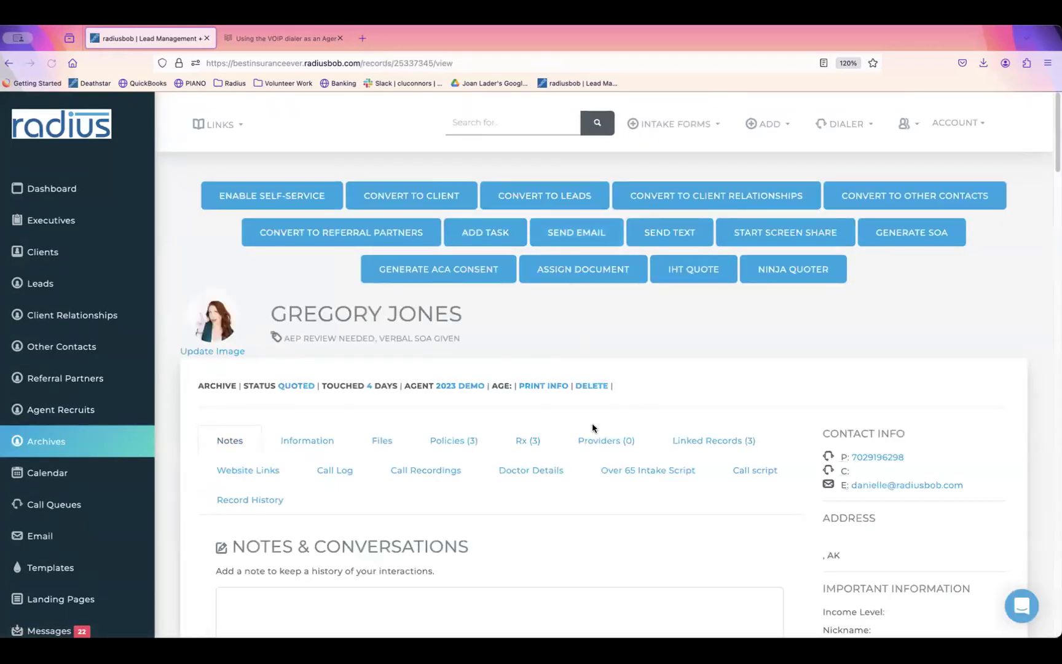
left_click(446, 477)
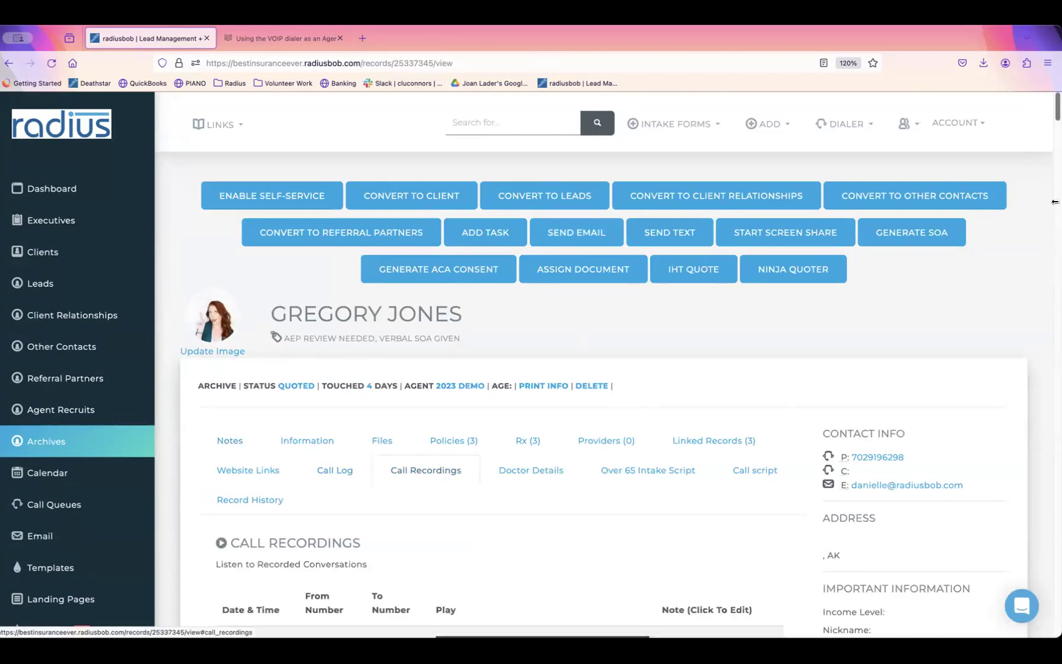
left_click_drag(1054, 116, 1054, 164)
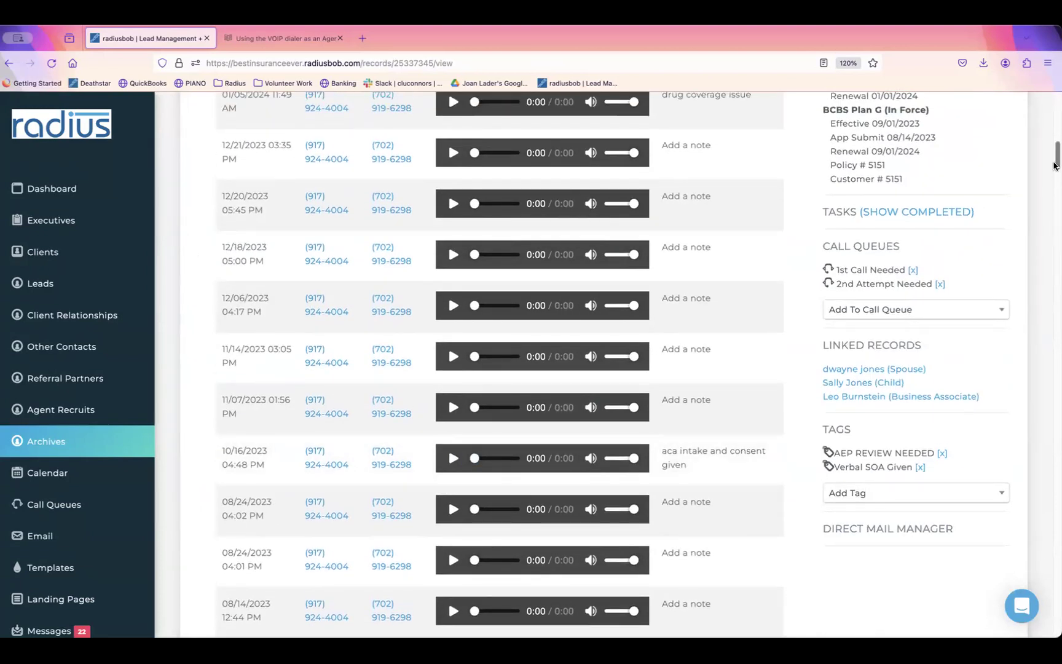
left_click(93, 120)
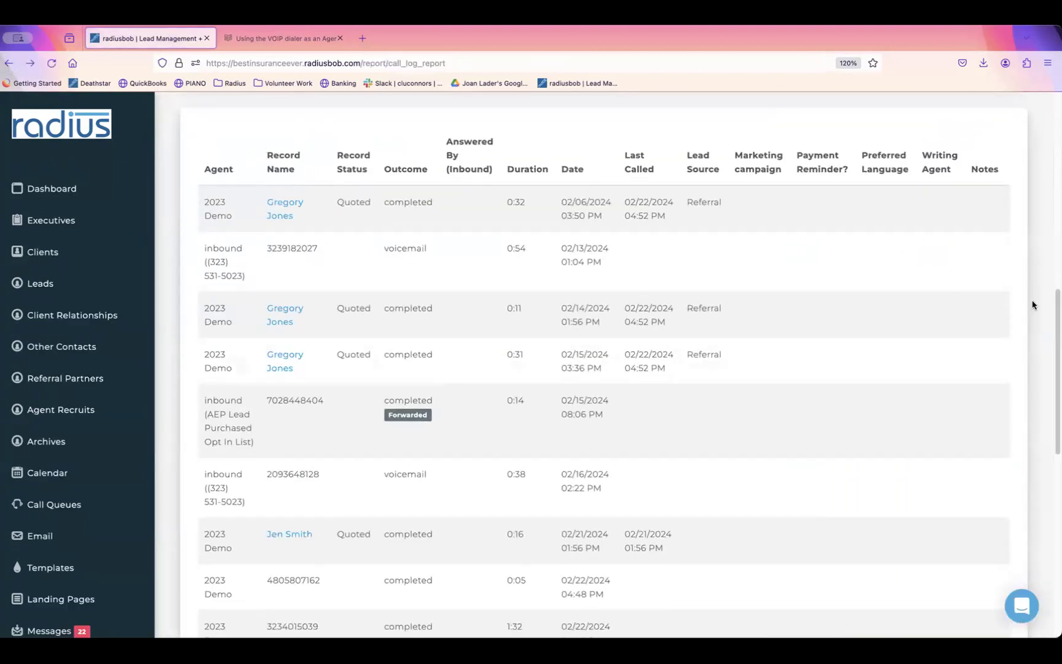
left_click_drag(1055, 290, 1046, 120)
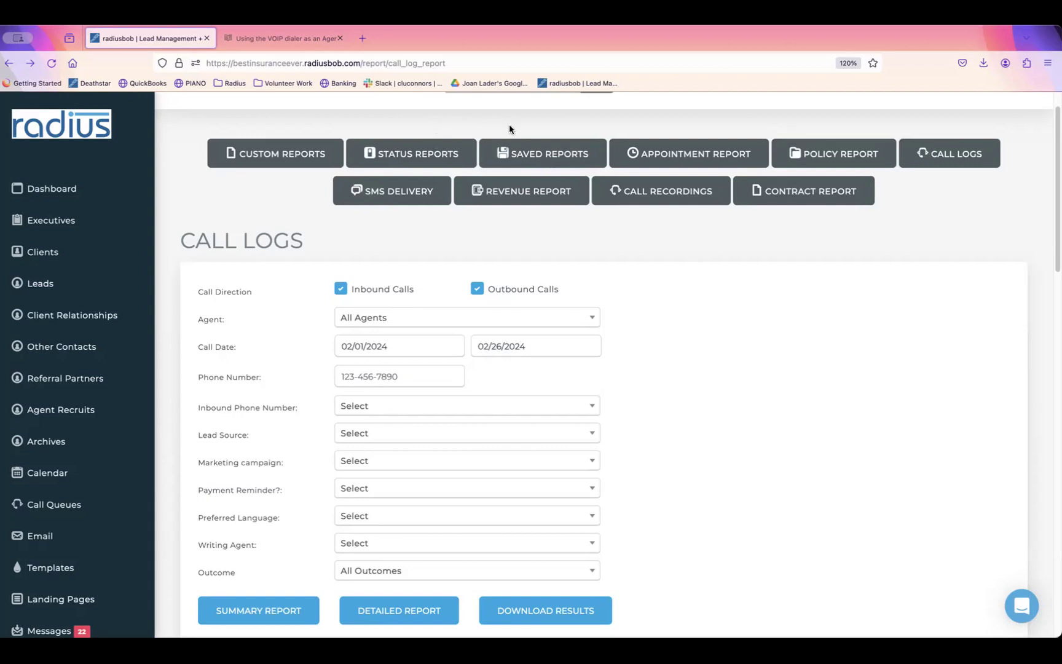
Step: Edit the Aged Lead report's settings and set its sort order to Last Name
left_click(546, 155)
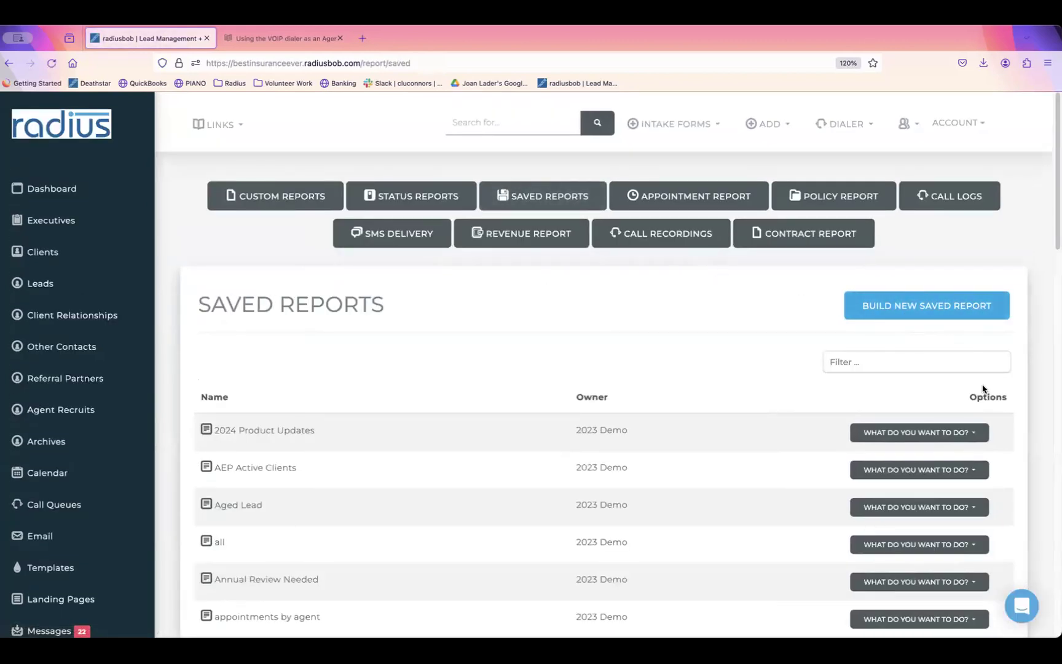
left_click(972, 507)
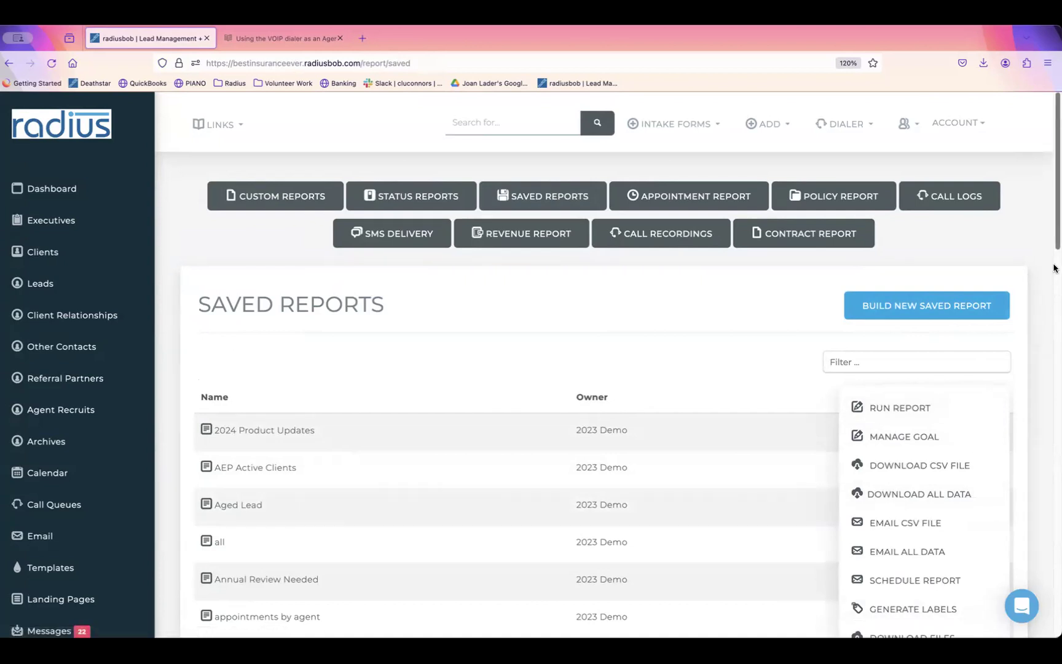
scroll(1055, 268, "down", 3)
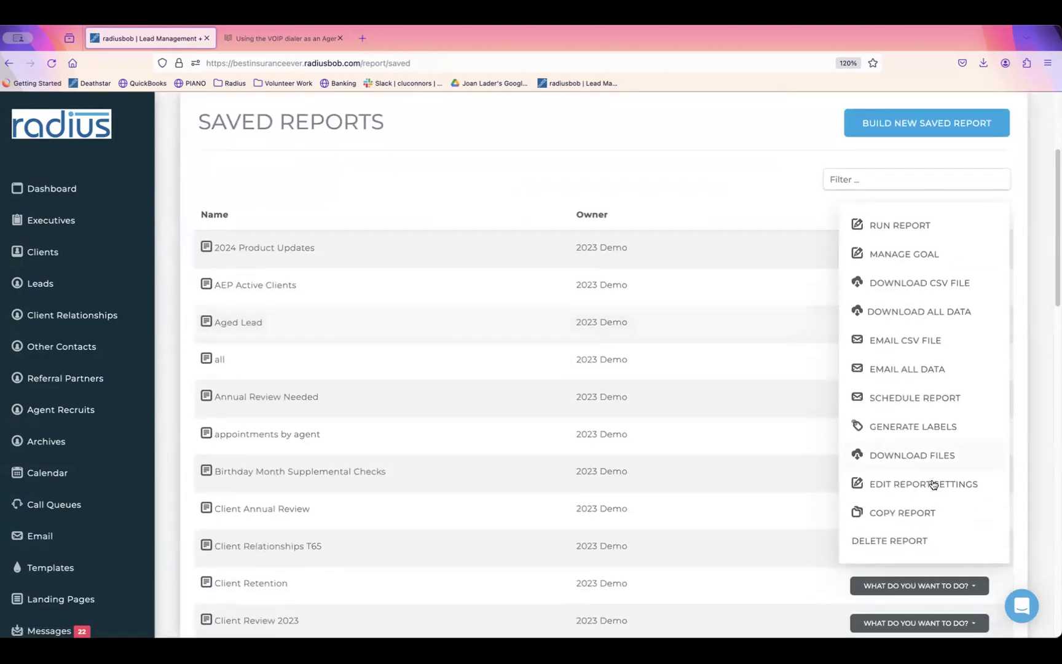
left_click(933, 485)
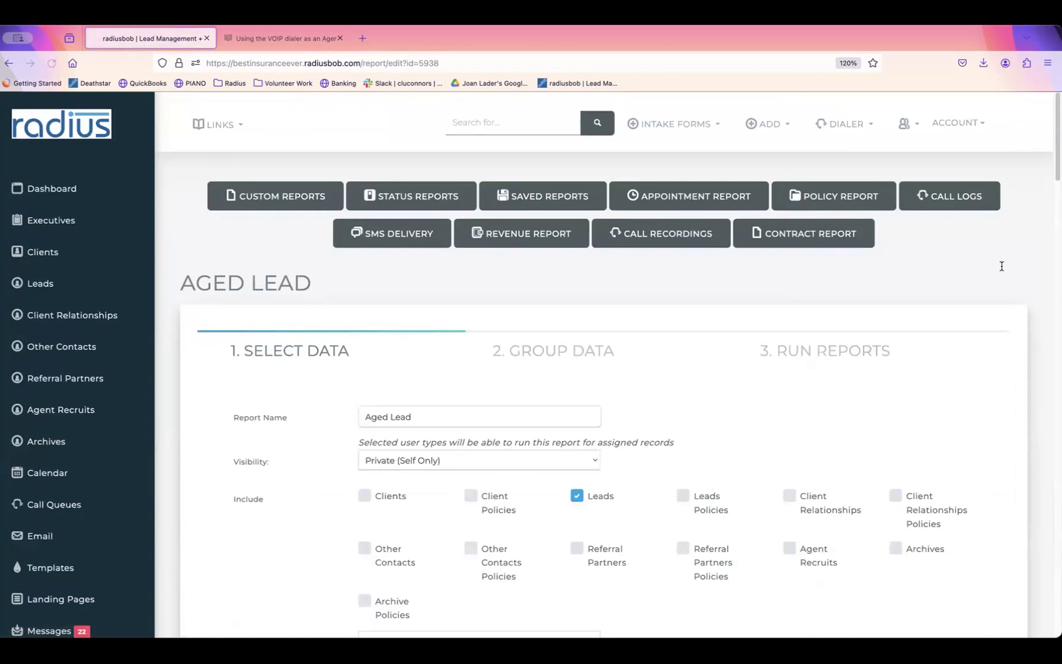
scroll(998, 344, "down", 15)
scroll(958, 438, "down", 15)
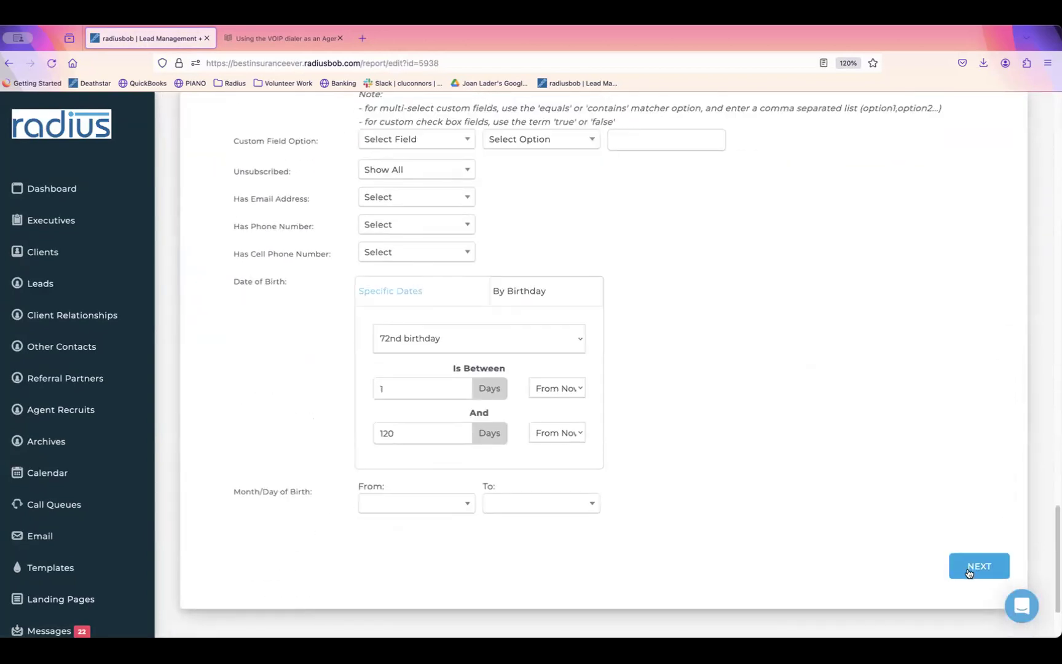
left_click(968, 572)
left_click(529, 526)
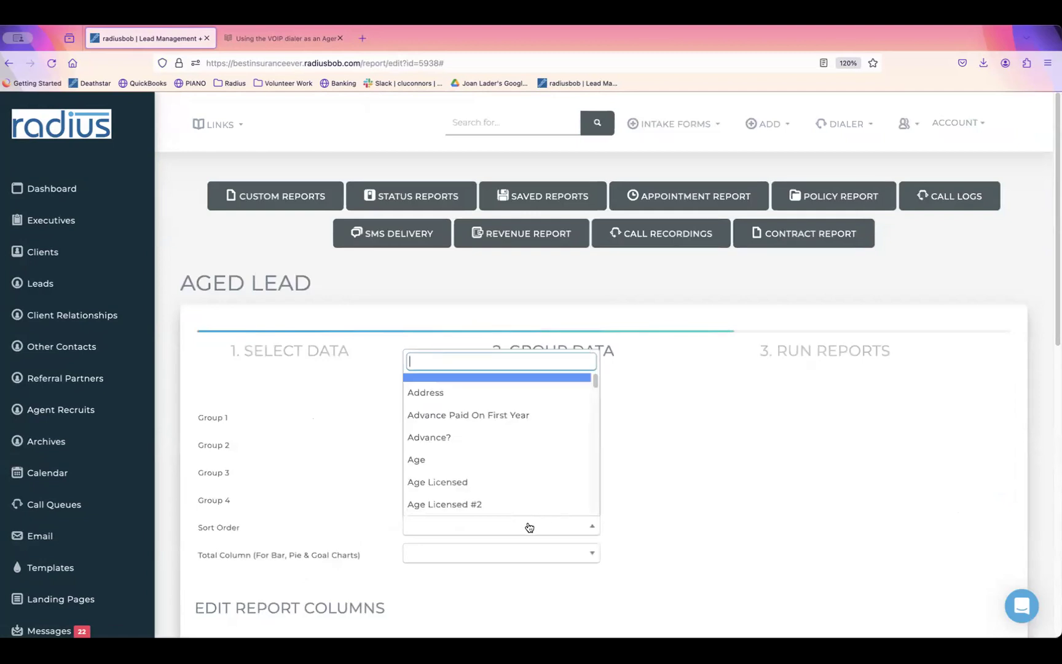
type("last")
left_click(472, 436)
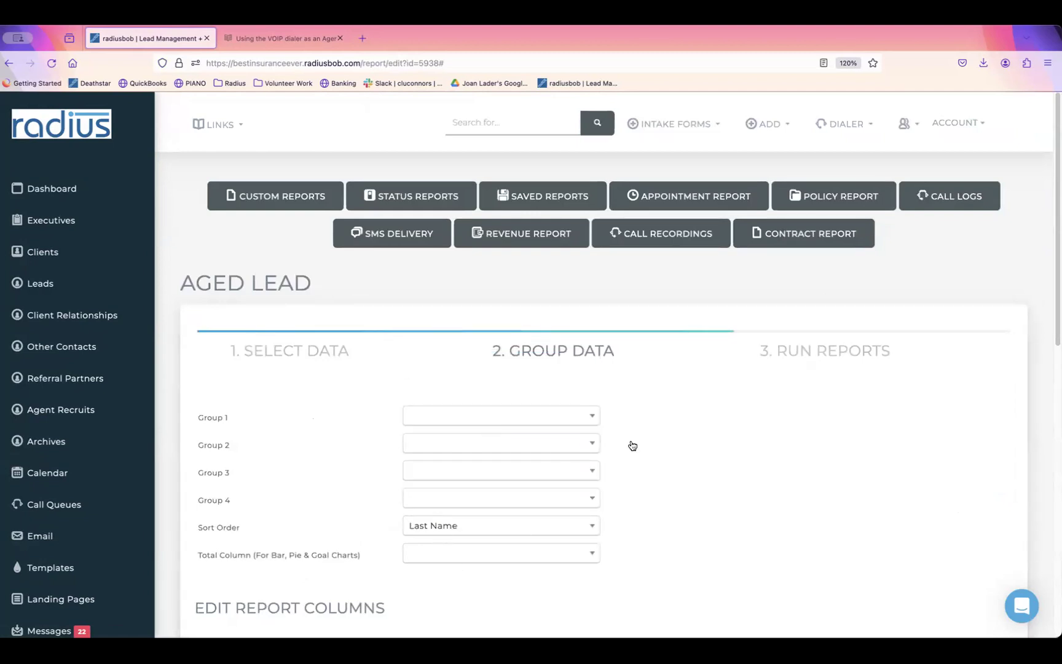
Step: Replace the Name column with Last Name and First Name as the first two columns, and save
scroll(1053, 255, "down", 5)
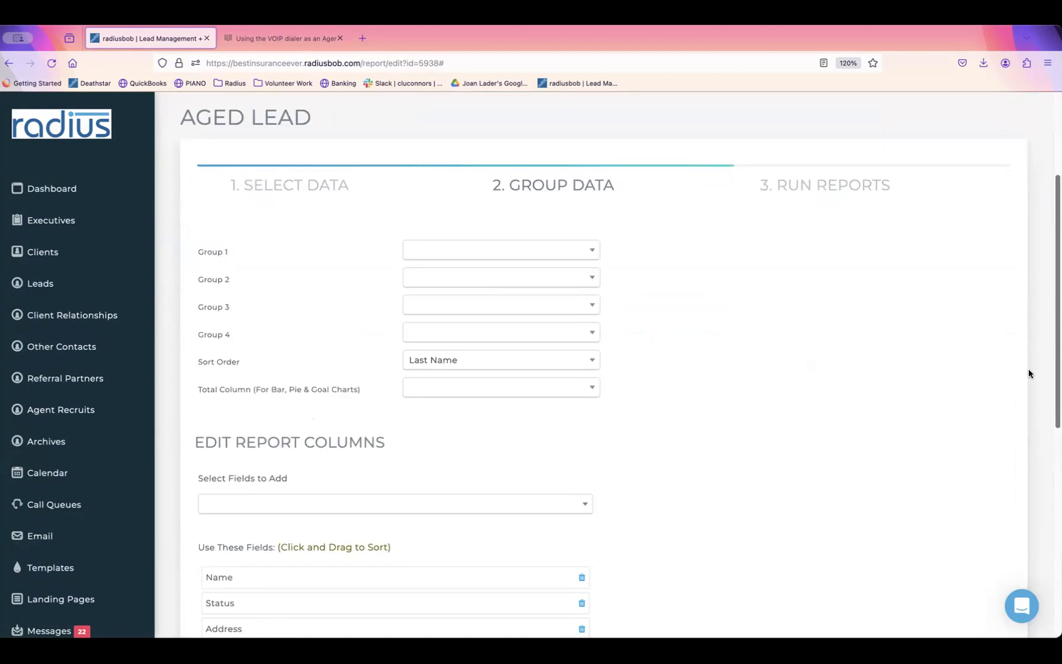
left_click(393, 437)
type("last")
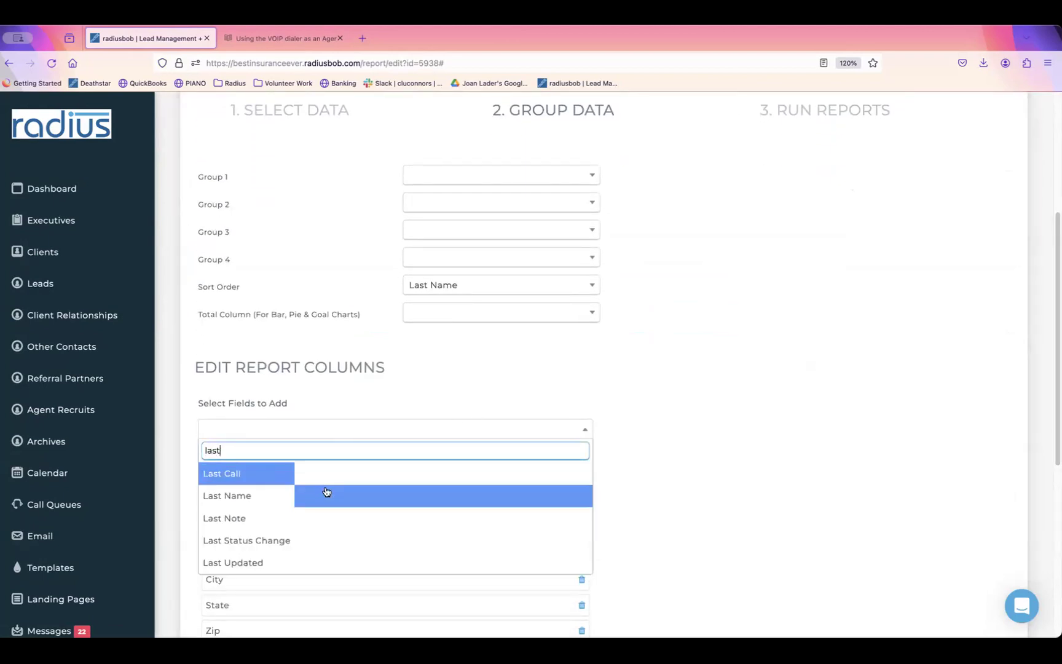
left_click(326, 493)
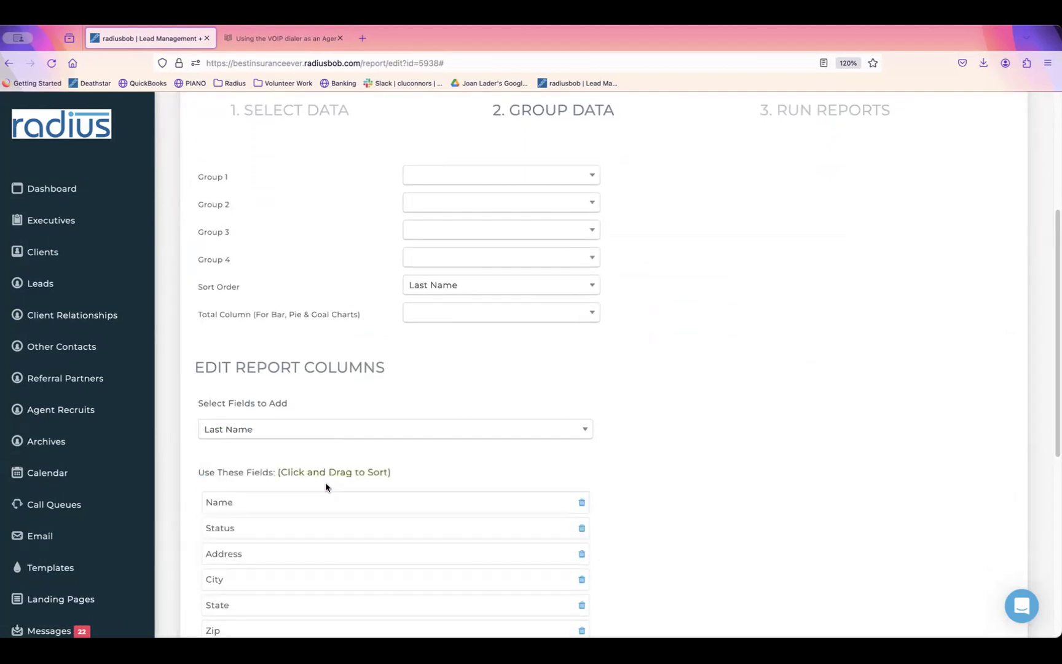
left_click(329, 436)
type("danielle")
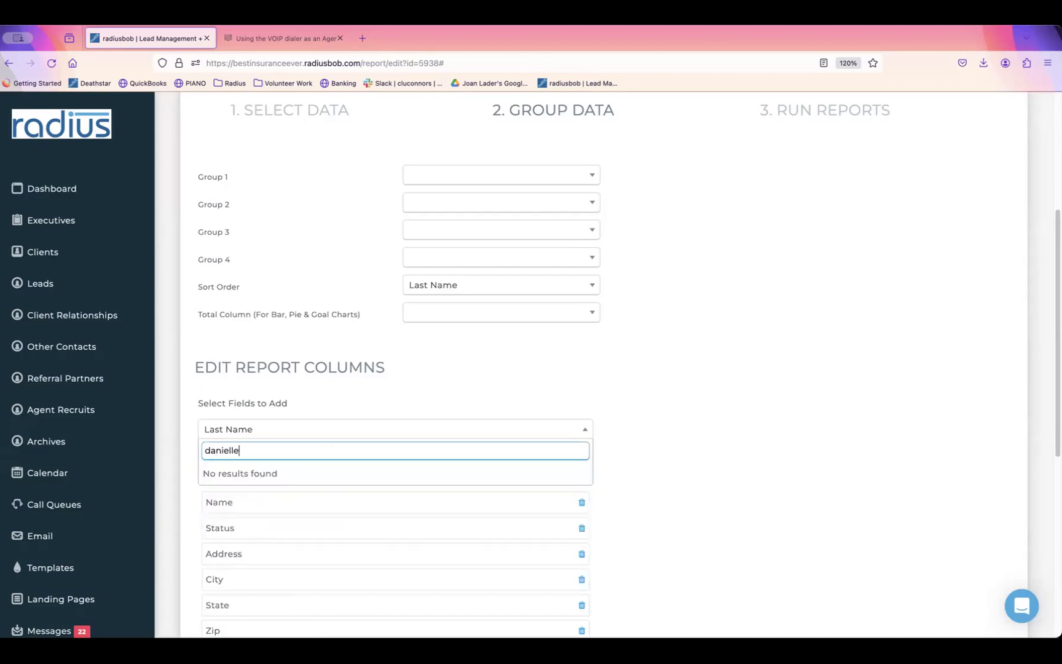
key("BackSpace")
key("BackSpace")
key("BackSpace")
key("BackSpace")
key("BackSpace")
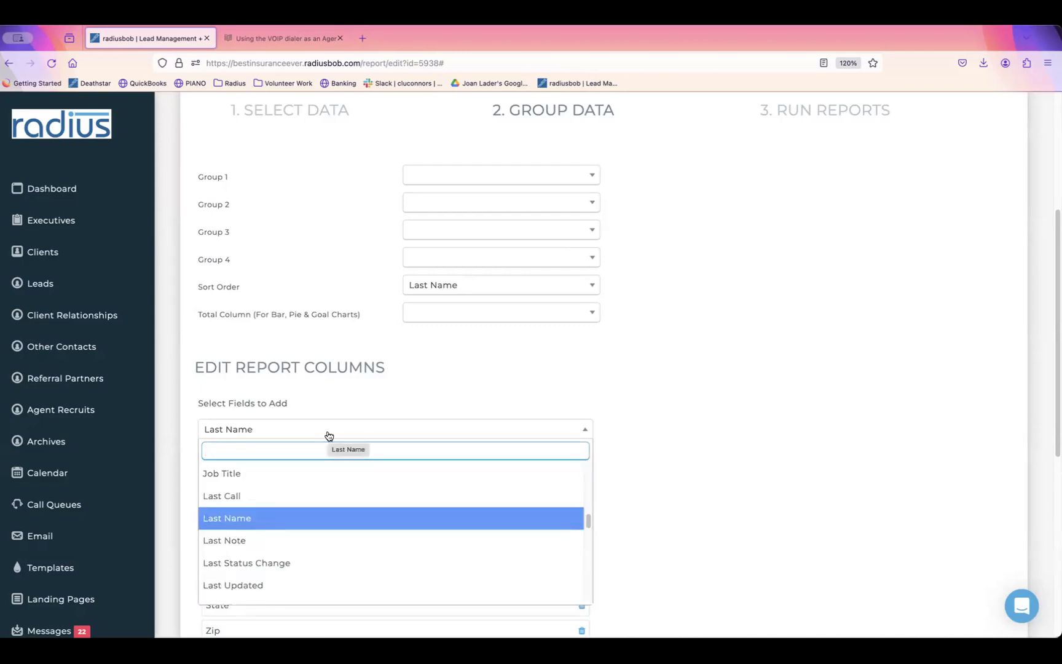
type("first")
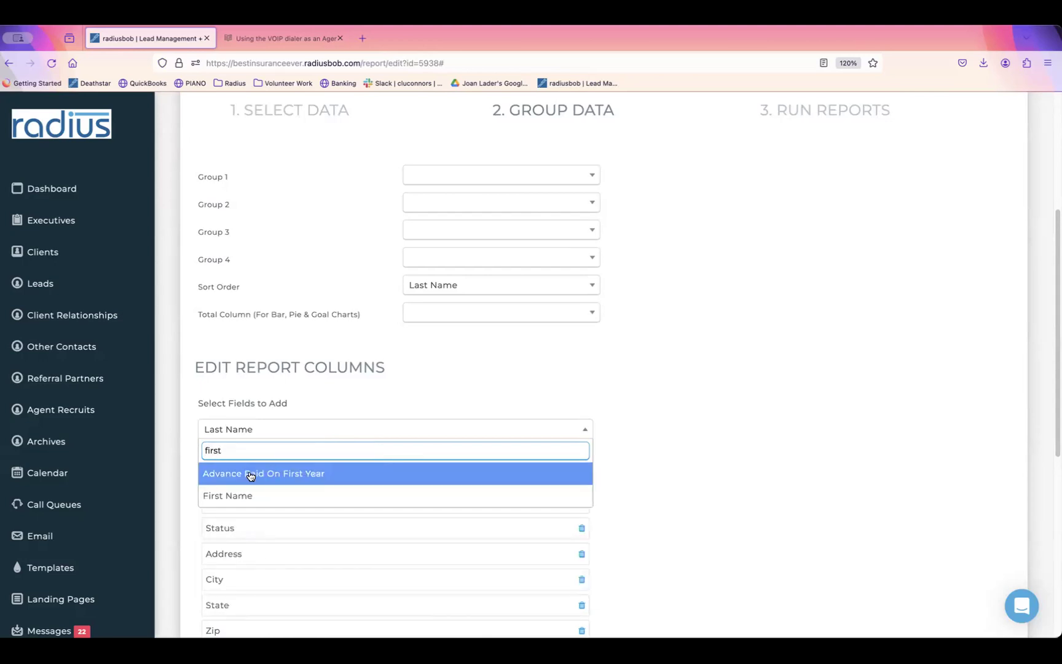
left_click(246, 495)
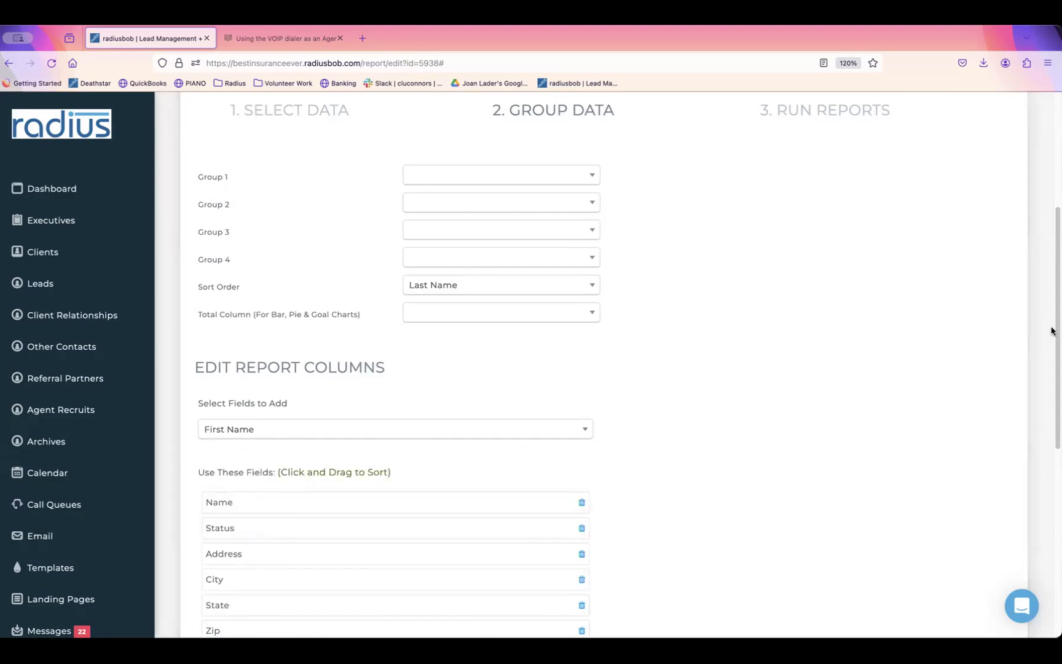
scroll(1043, 384, "down", 5)
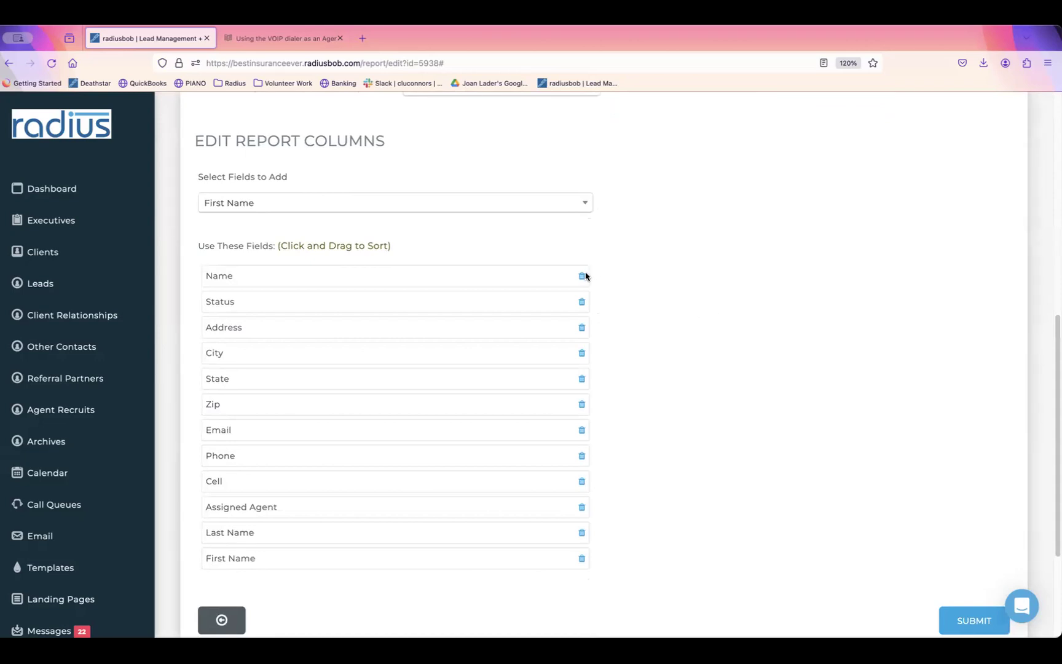
left_click(581, 275)
left_click_drag(382, 506, 389, 274)
left_click_drag(364, 534, 373, 297)
left_click(971, 597)
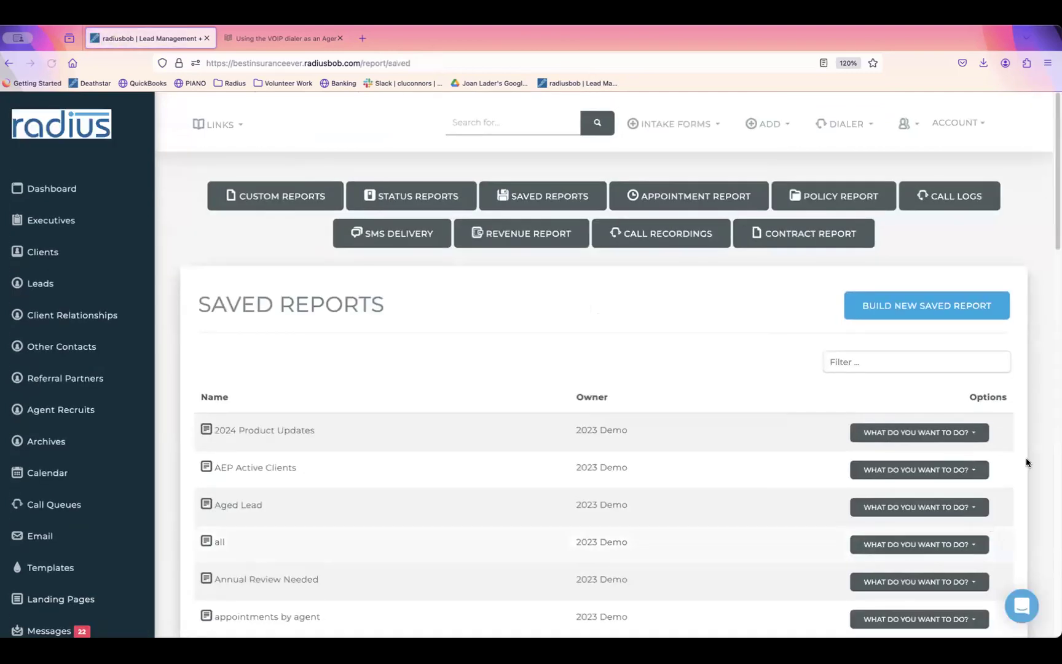
Step: Run the Aged Lead report, then go to the Leads list
left_click(959, 507)
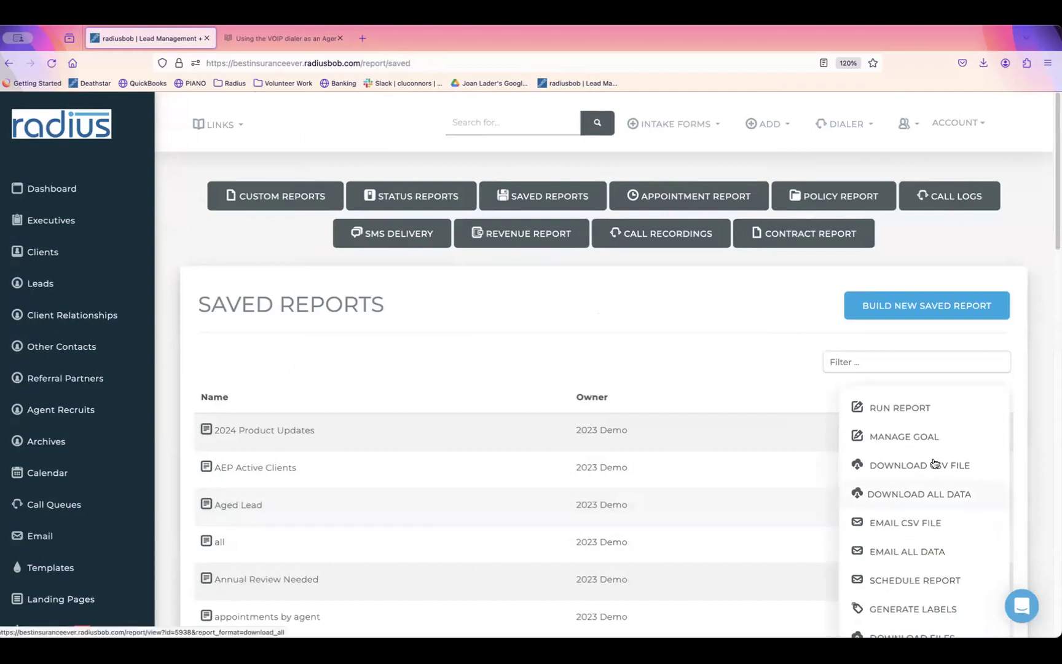
left_click(921, 408)
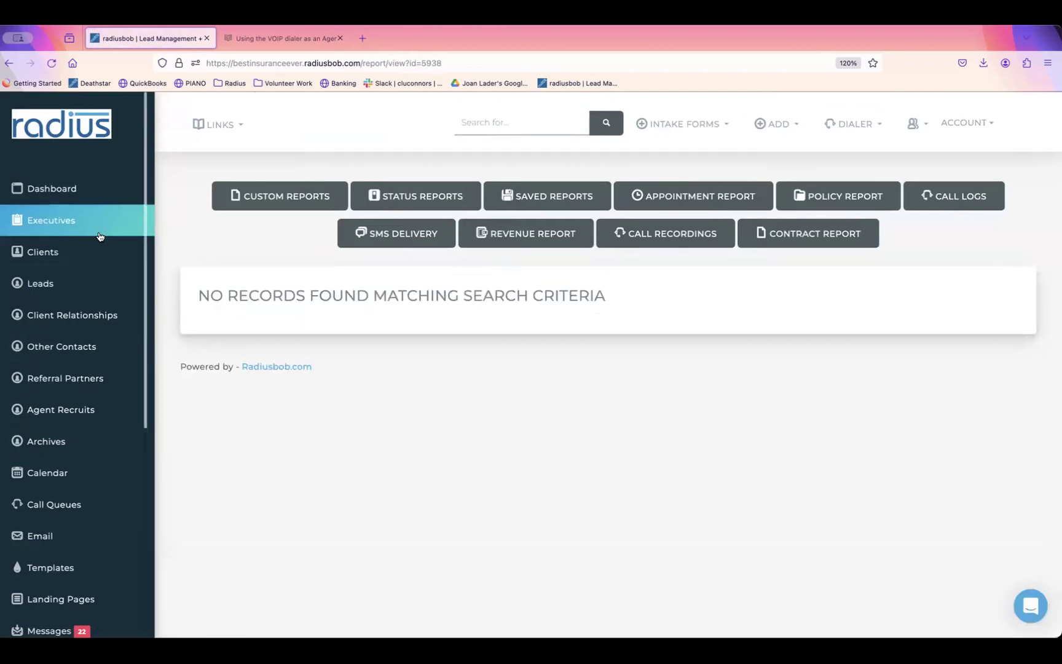
left_click(95, 281)
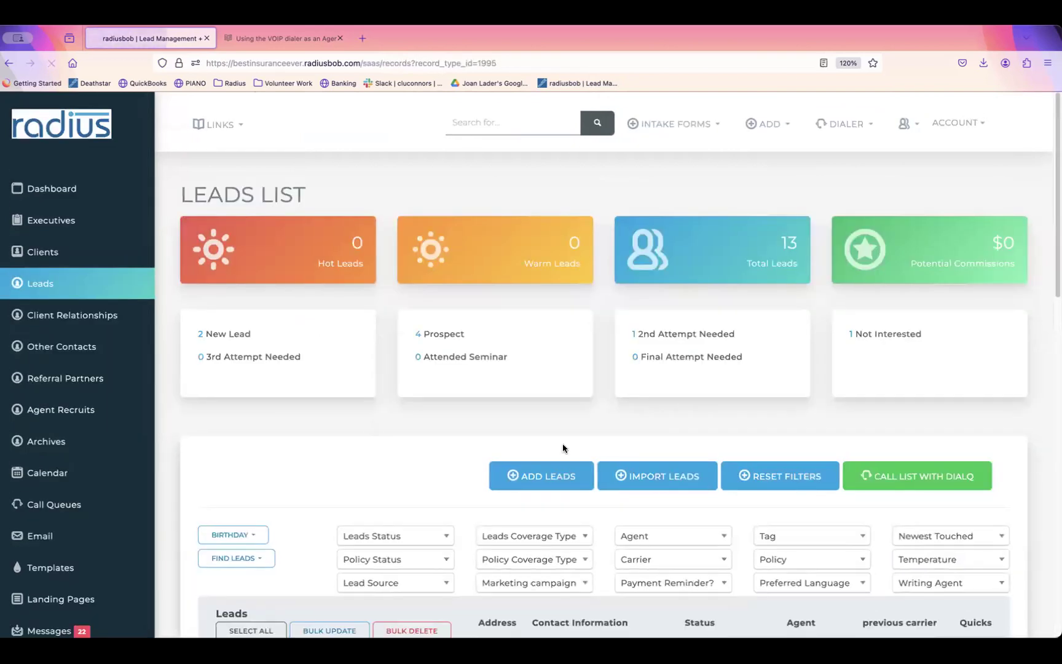
scroll(562, 443, "down", 3)
Step: Tick the first two leads, browse Bulk Update's status options, and close it unchanged
scroll(403, 450, "down", 1)
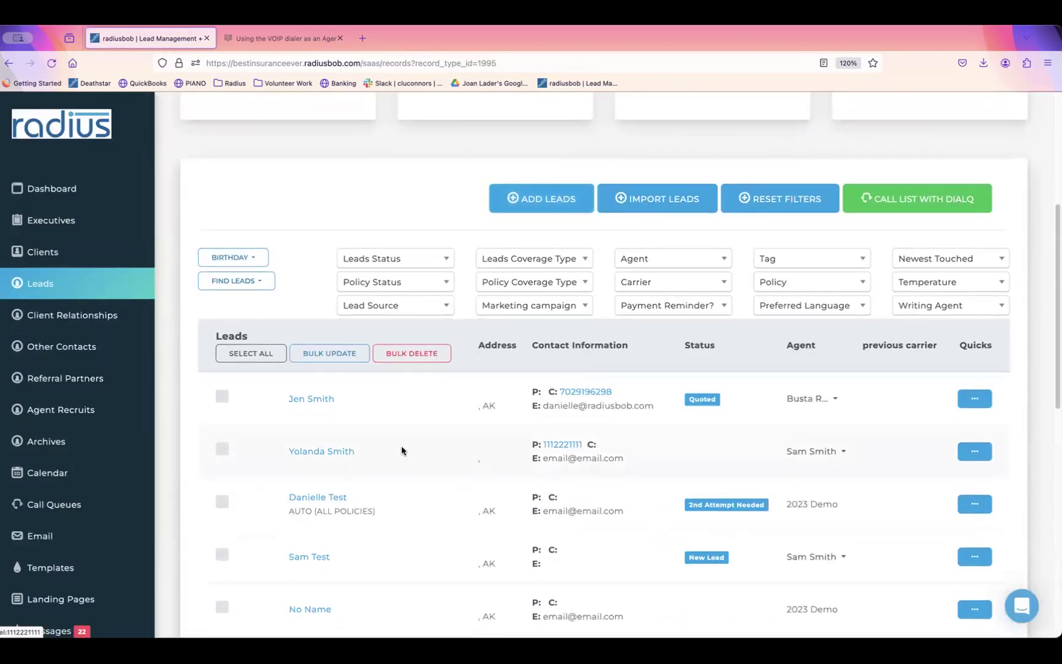
left_click(225, 398)
left_click(222, 450)
left_click(342, 354)
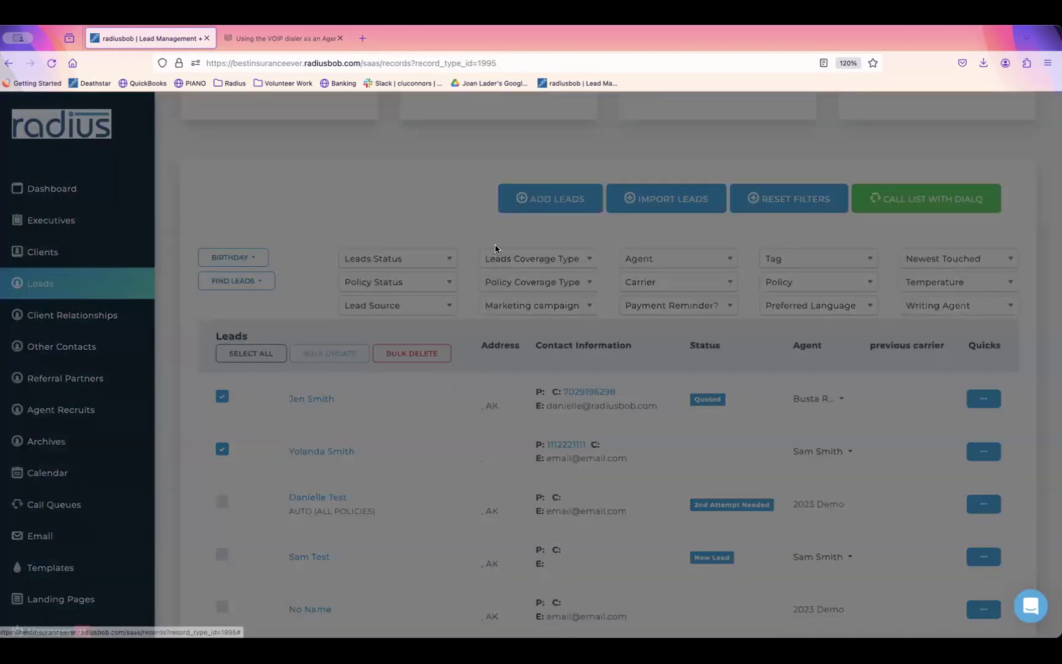
left_click(594, 179)
type("age")
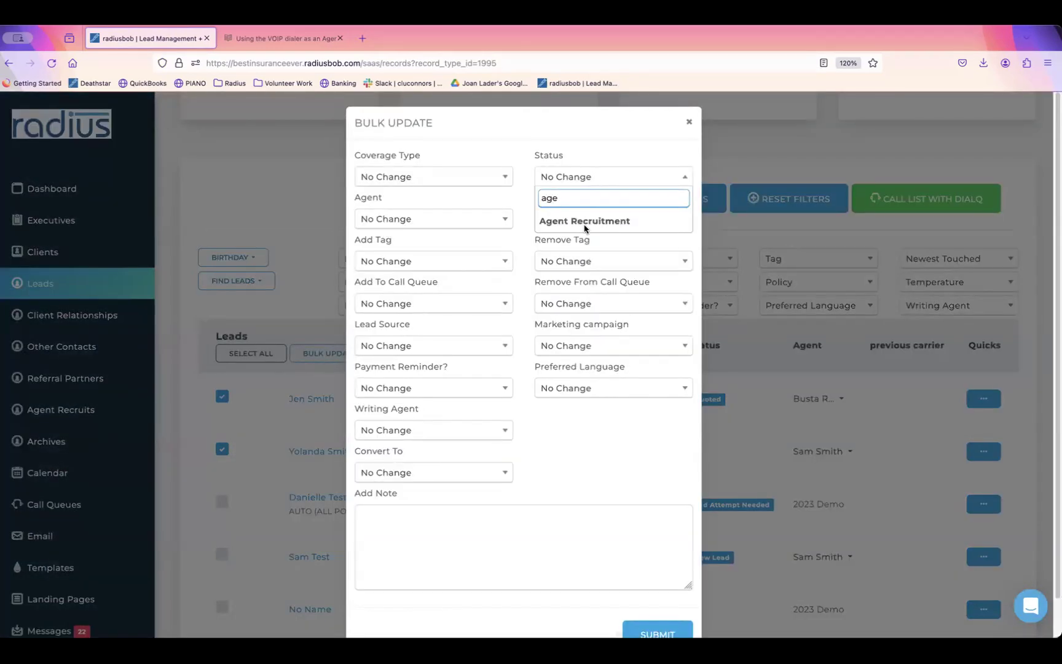
left_click(589, 176)
left_click(588, 175)
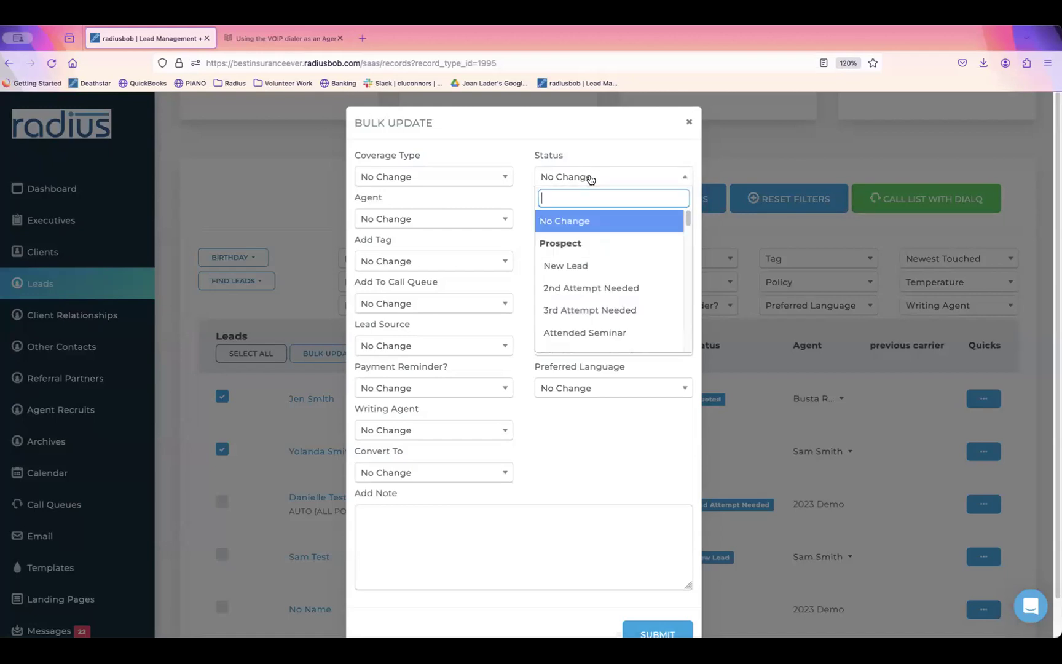
left_click(139, 463)
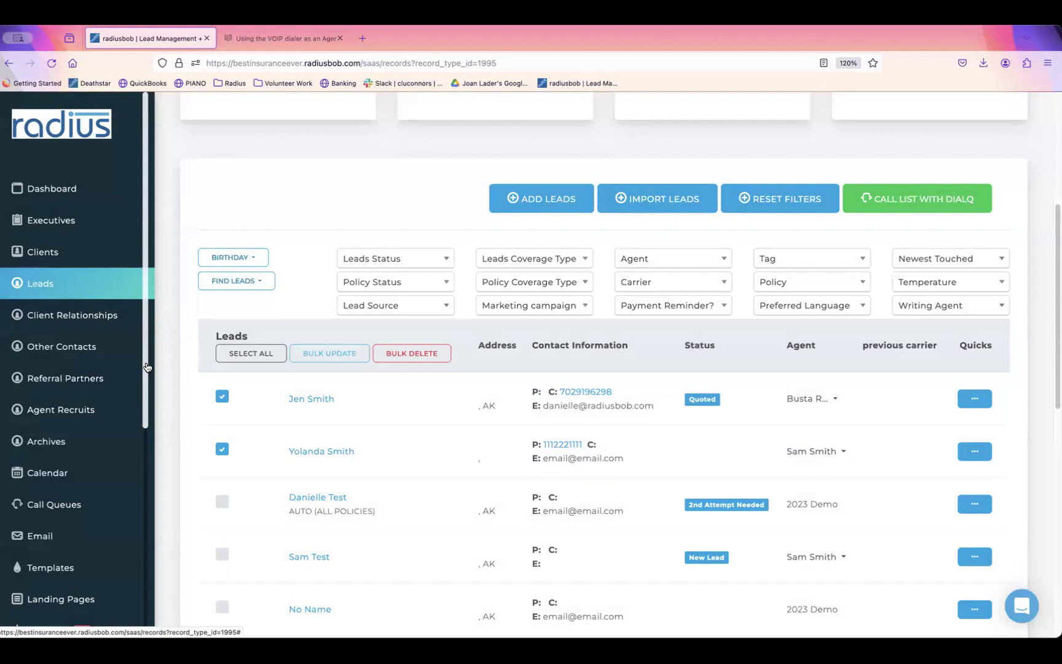
scroll(126, 598, "down", 3)
scroll(125, 598, "down", 3)
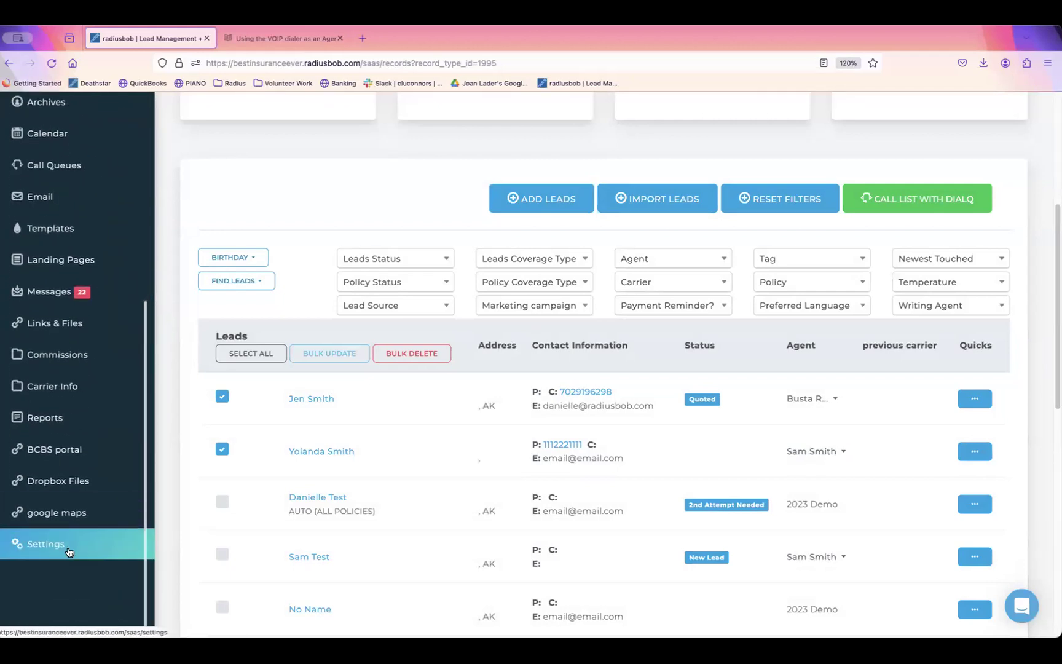
Step: Build a new saved report named 'client list' using Clients data and continue to grouping
left_click(79, 427)
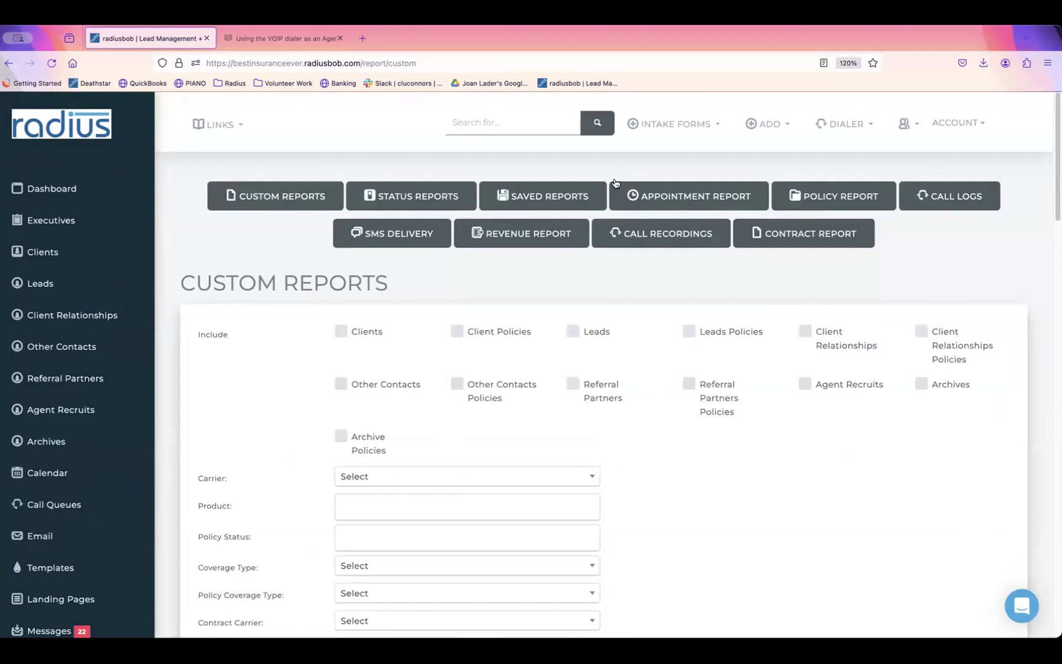
left_click(547, 196)
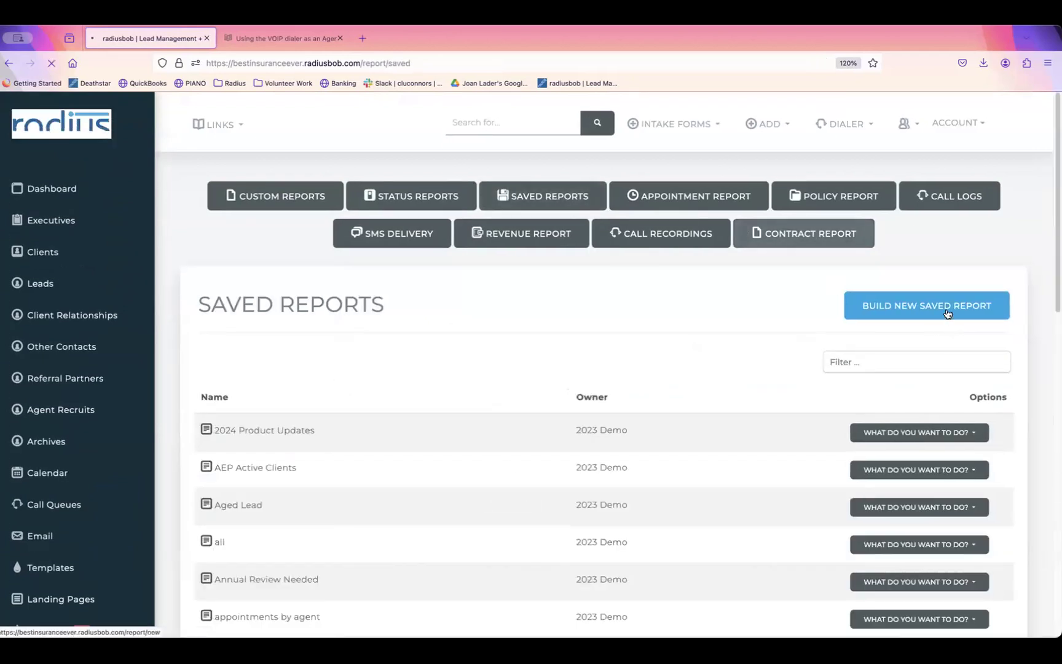
left_click(944, 309)
left_click(457, 417)
type("clin")
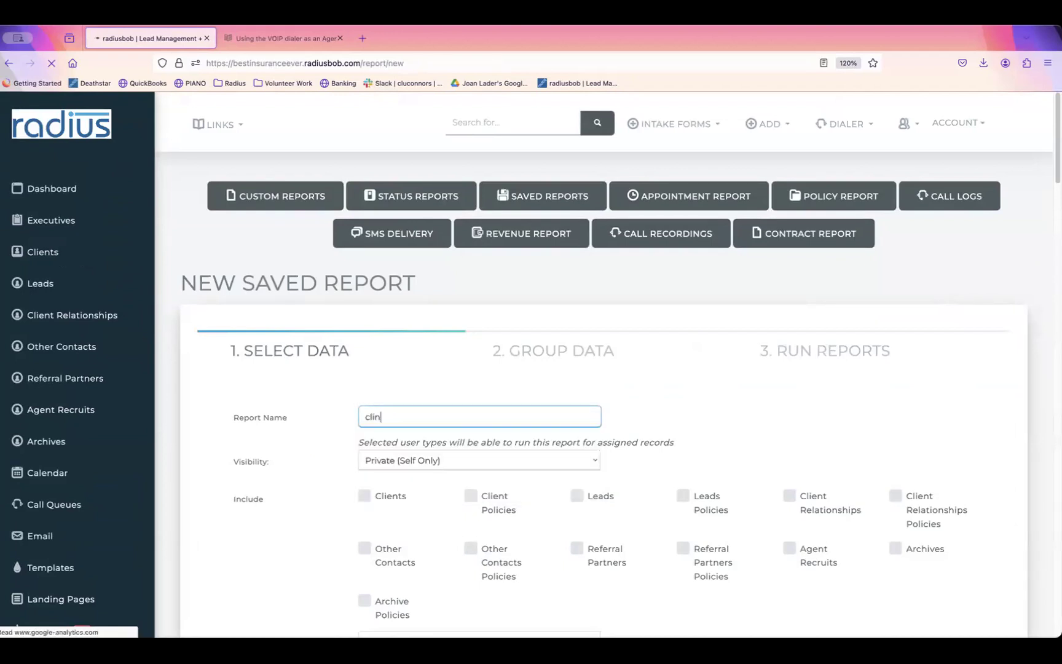
key("BackSpace")
type("ent list")
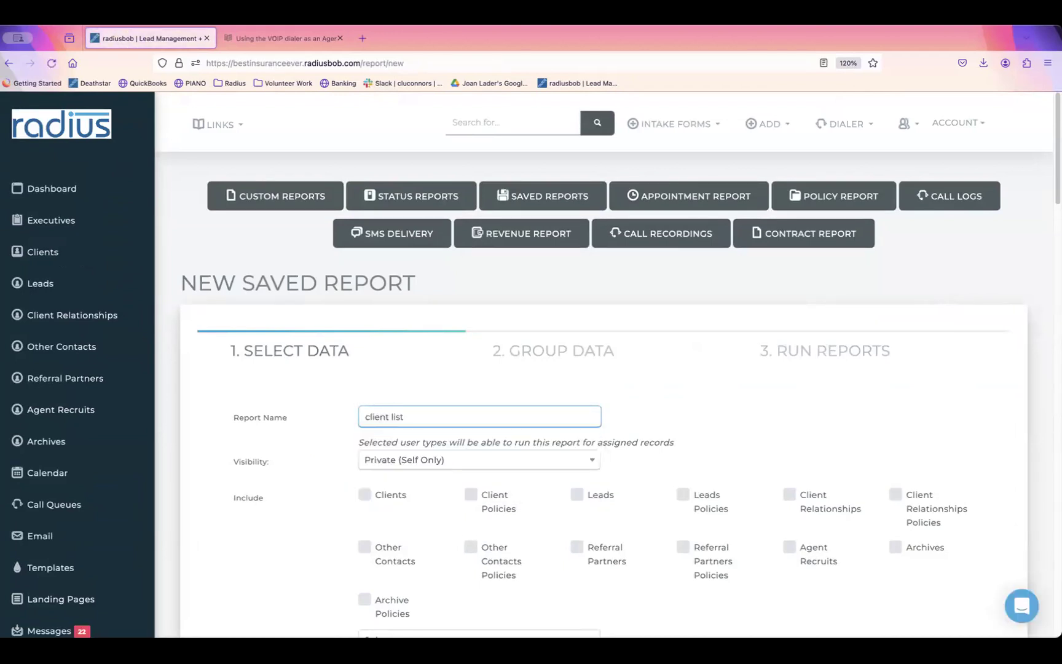
left_click(365, 495)
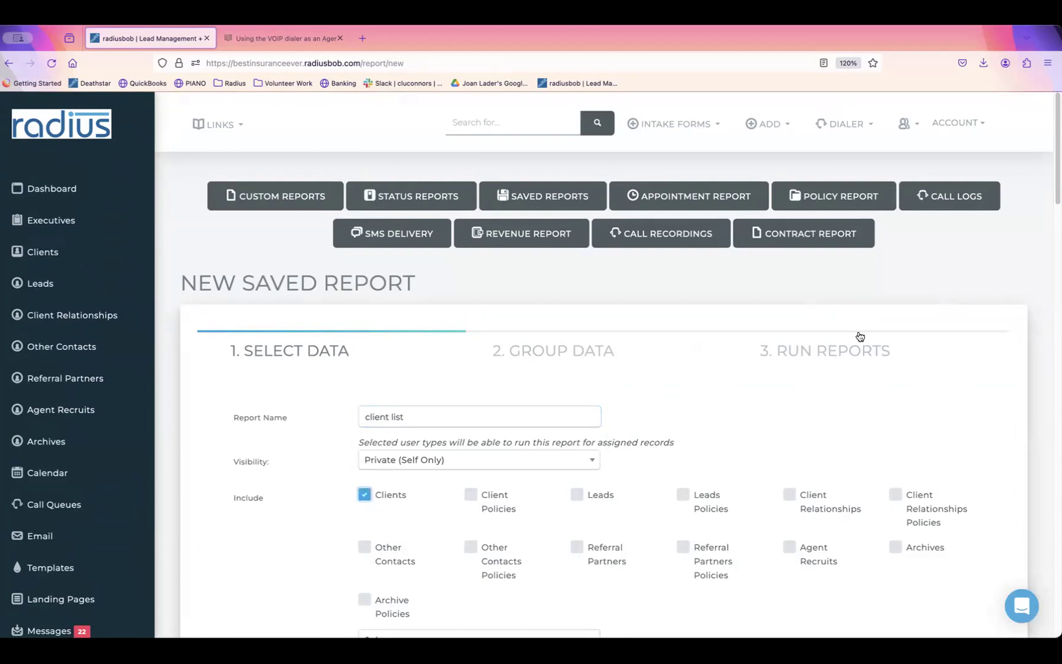
scroll(1034, 244, "down", 15)
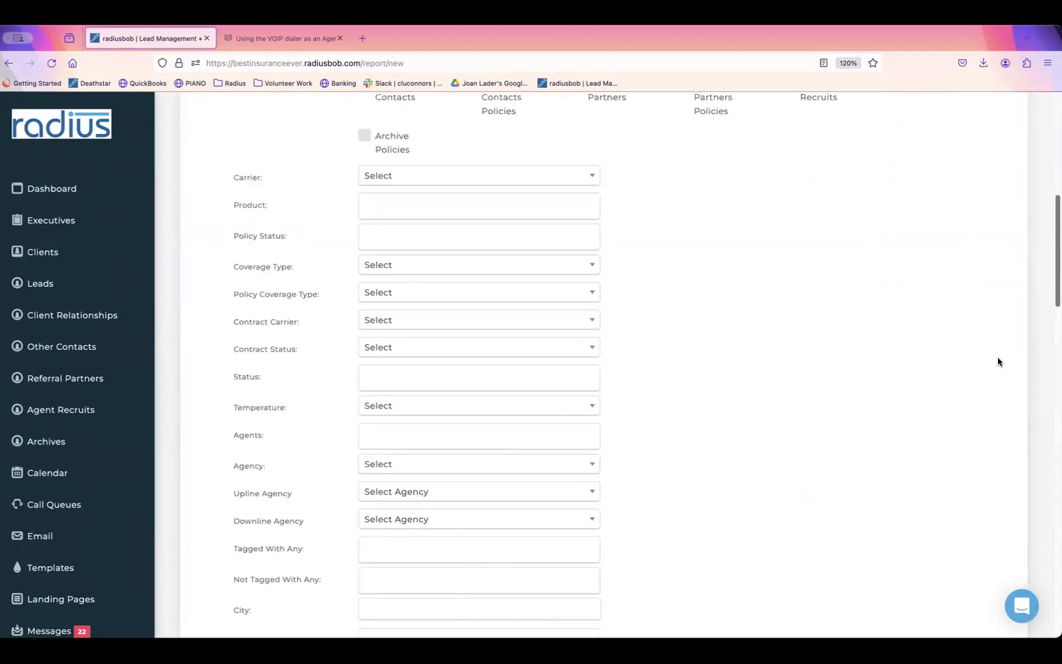
scroll(922, 553, "down", 10)
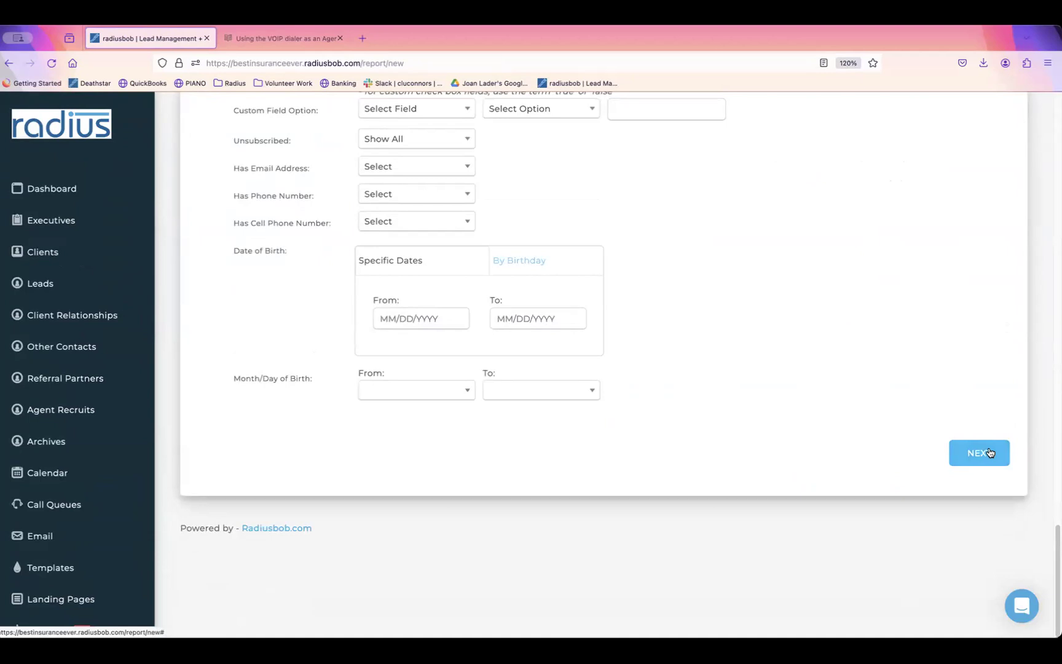
left_click(990, 455)
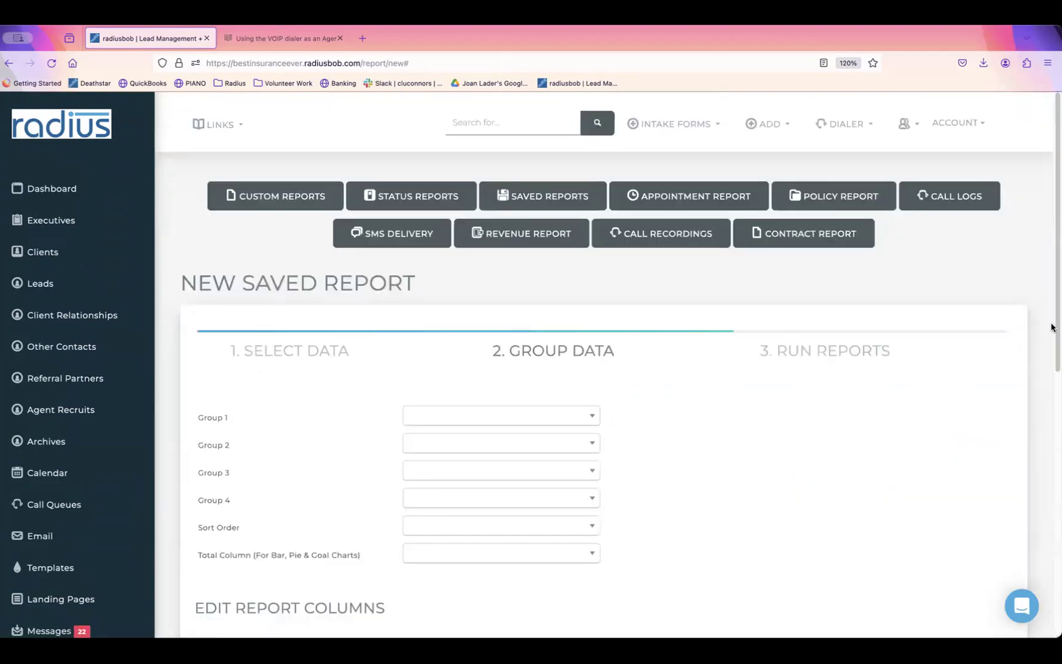
Step: Set the report's Sort Order to Last Name
scroll(1040, 374, "down", 1)
scroll(1040, 375, "down", 4)
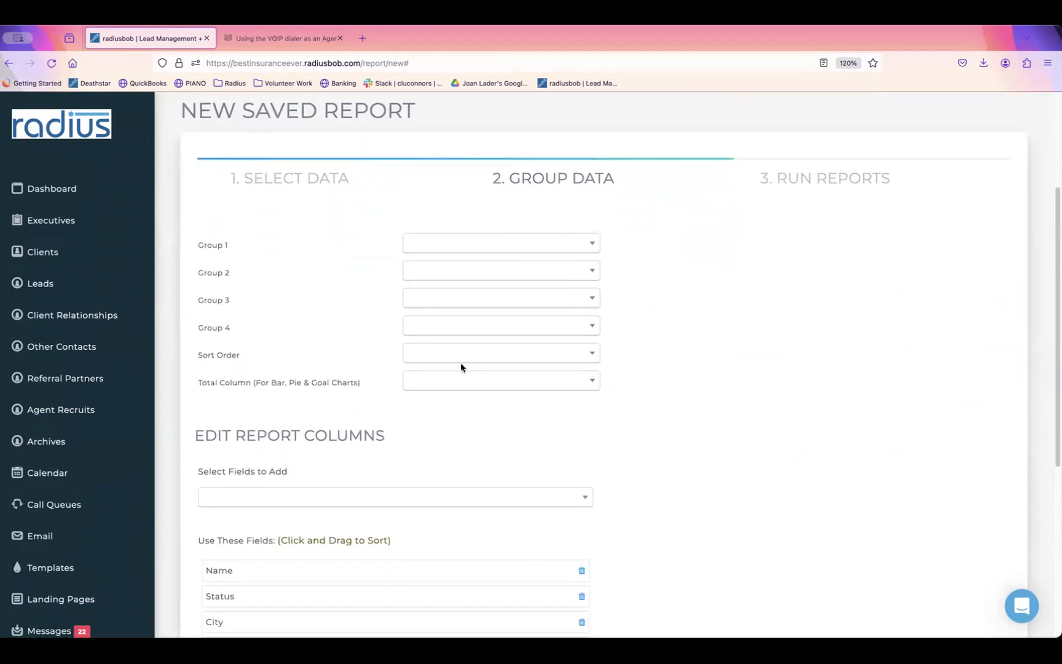
left_click(506, 359)
type("last")
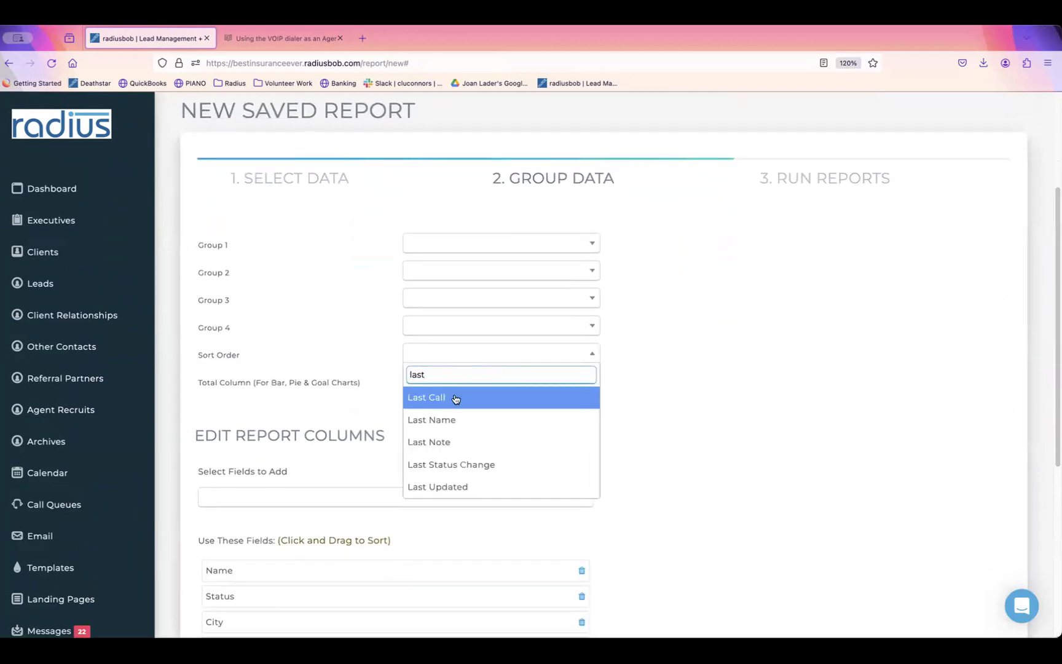
left_click(450, 420)
Step: Add Last Name and First Name as report columns
left_click(364, 498)
type("last")
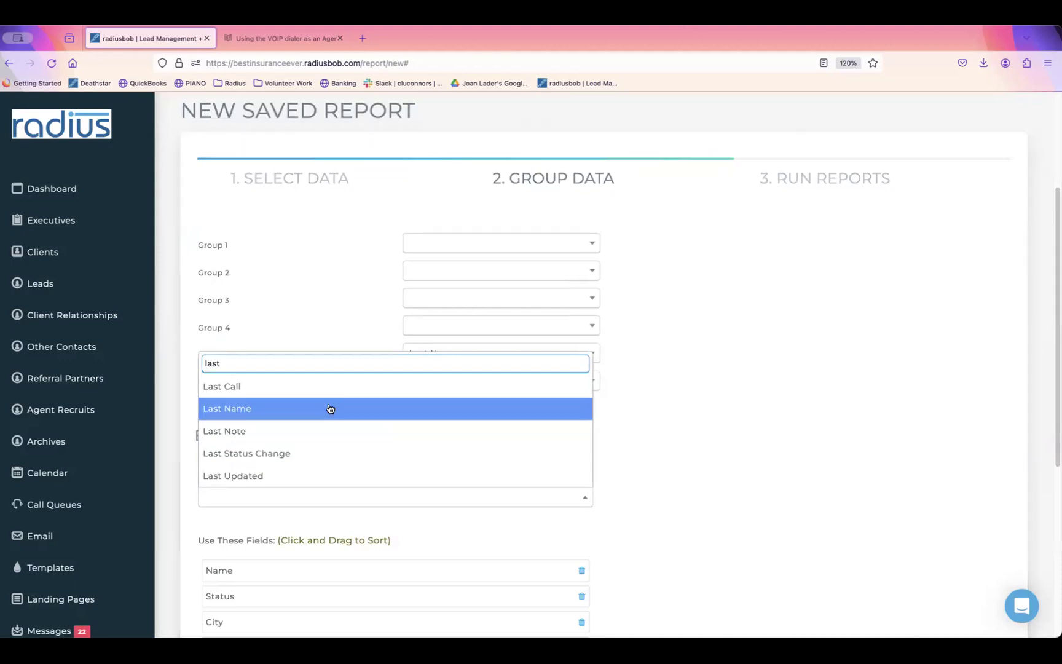
left_click(330, 409)
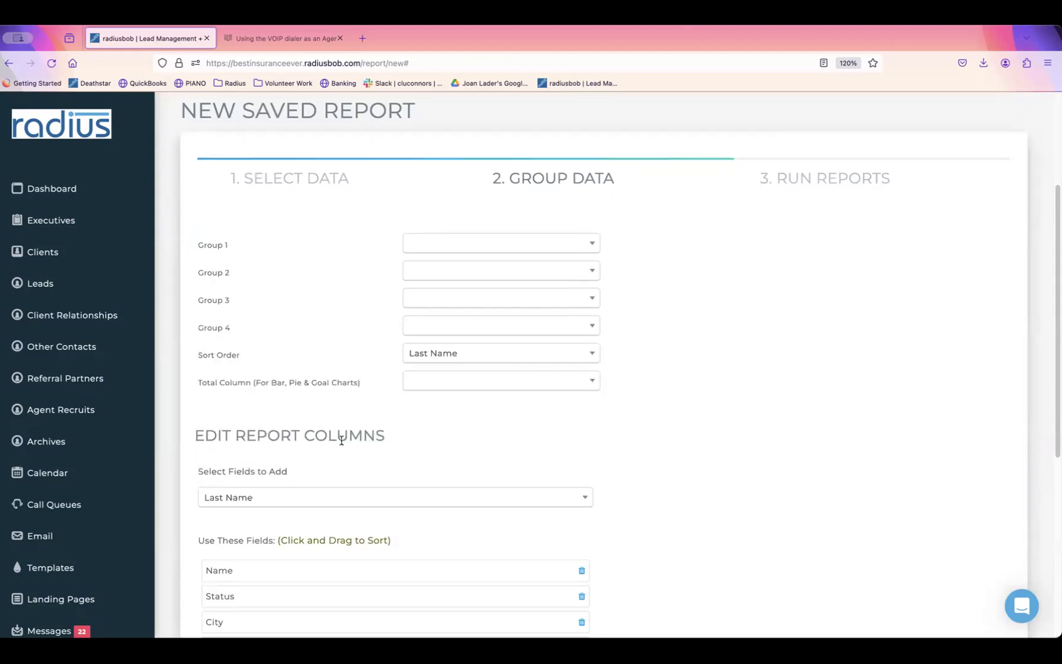
left_click(328, 501)
type("first")
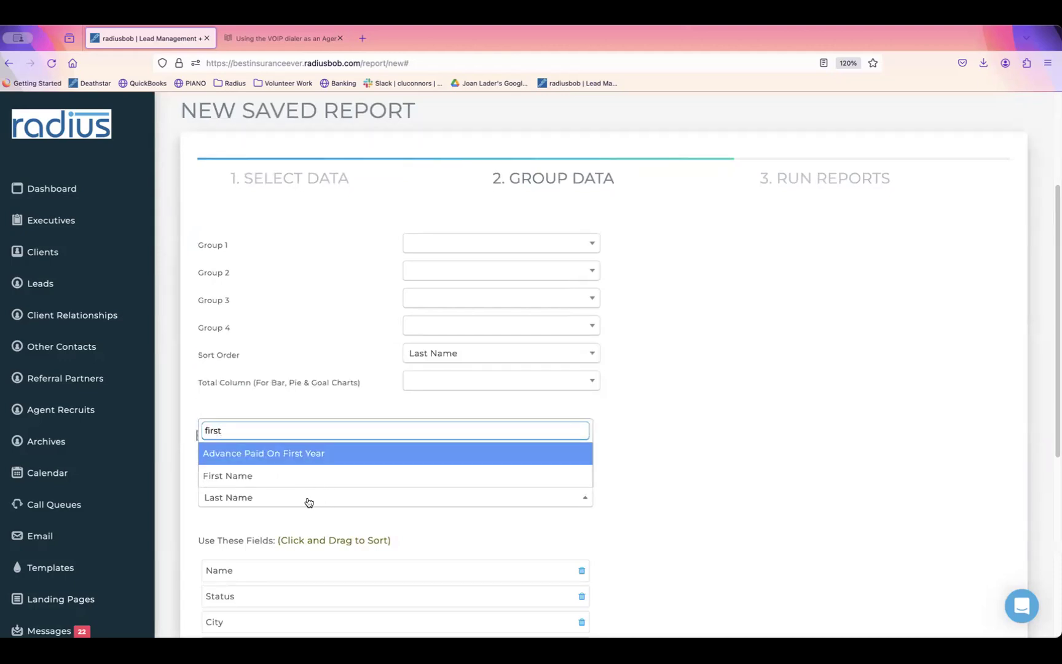
left_click(291, 476)
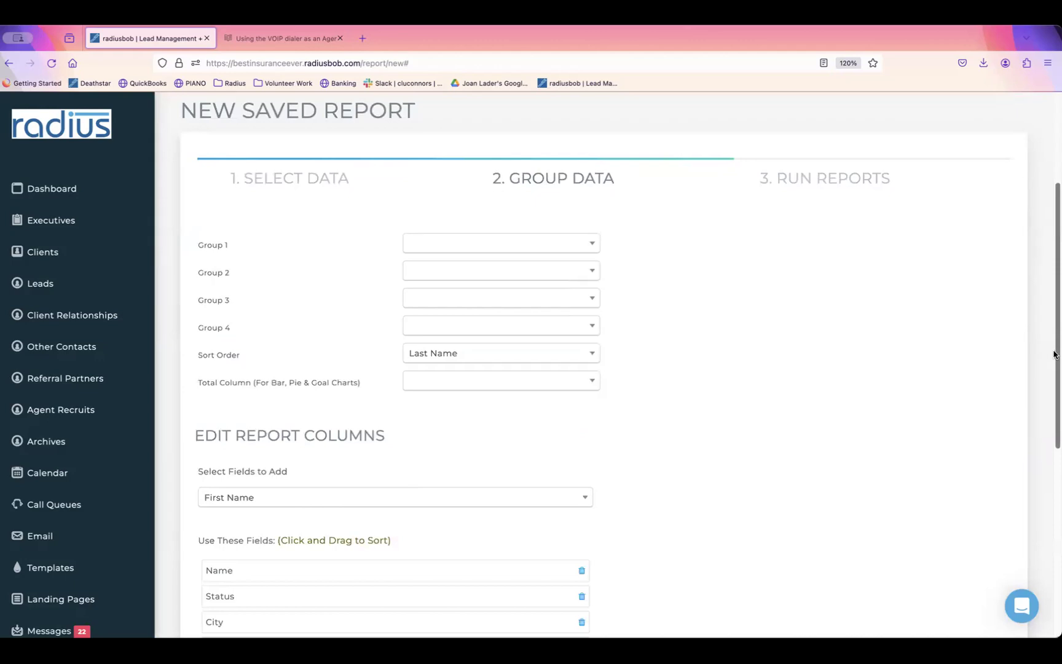
Step: Order the columns Last Name, First Name, Carrier Product (Status) and remove the Name column
left_click_drag(1054, 357, 877, 468)
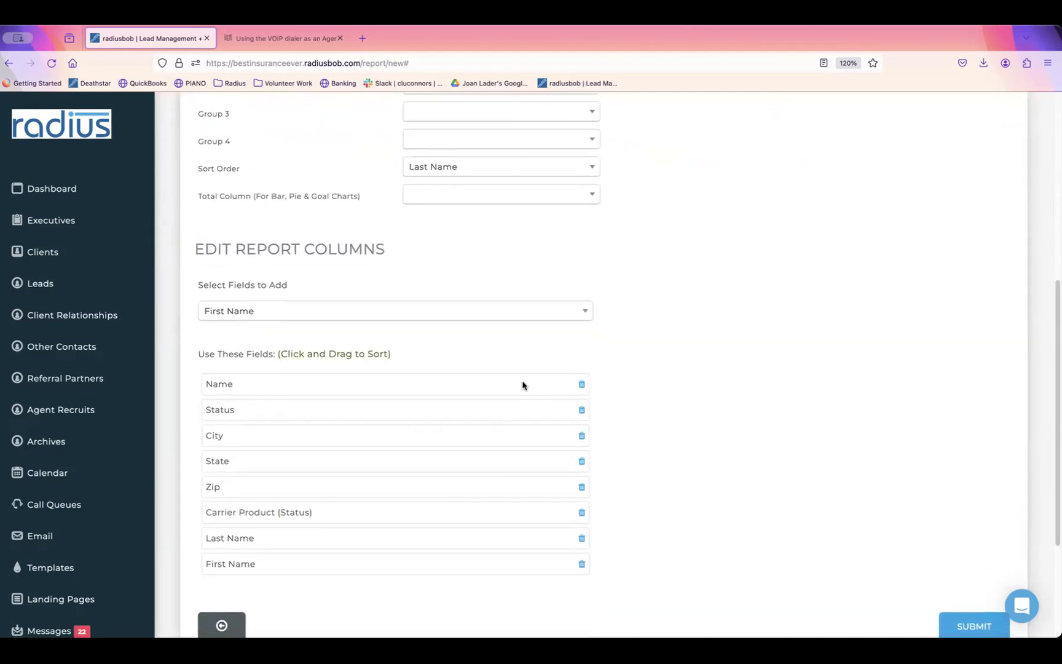
left_click_drag(437, 545, 427, 386)
left_click_drag(354, 571, 369, 409)
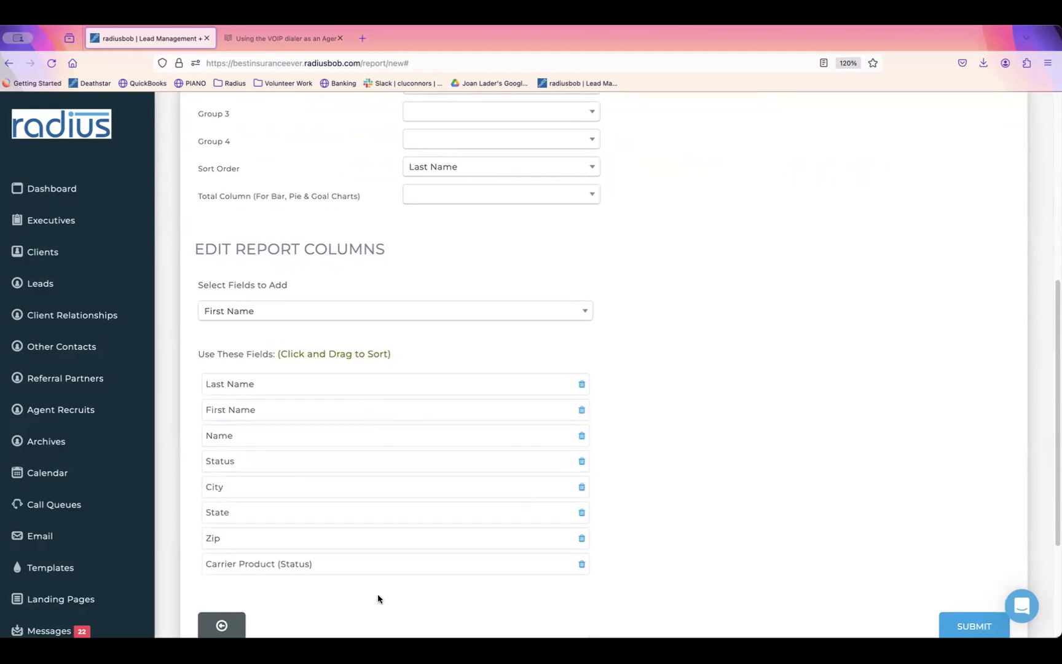
left_click_drag(360, 563, 394, 432)
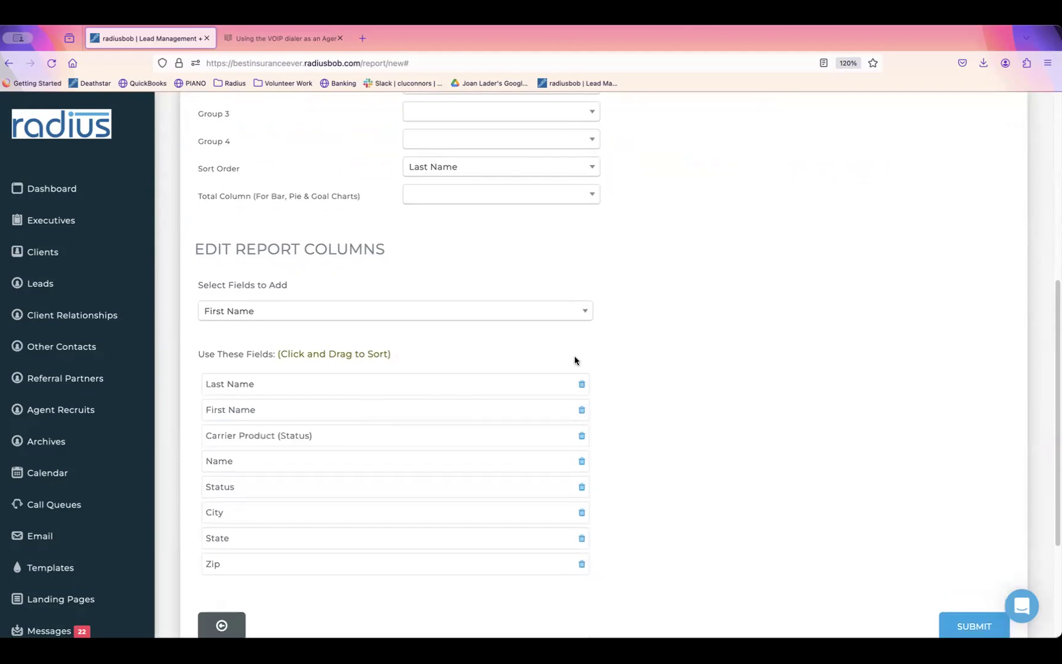
left_click(582, 462)
Step: Submit the report, filter saved reports by 'client' and run the client list report
left_click(967, 594)
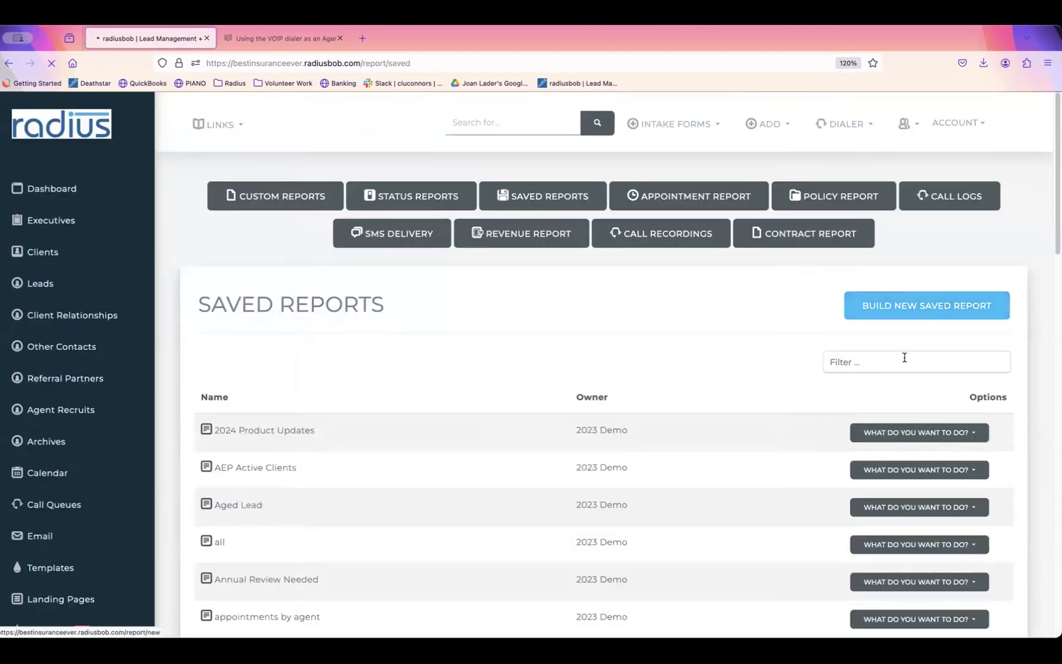
left_click(905, 361)
type("client")
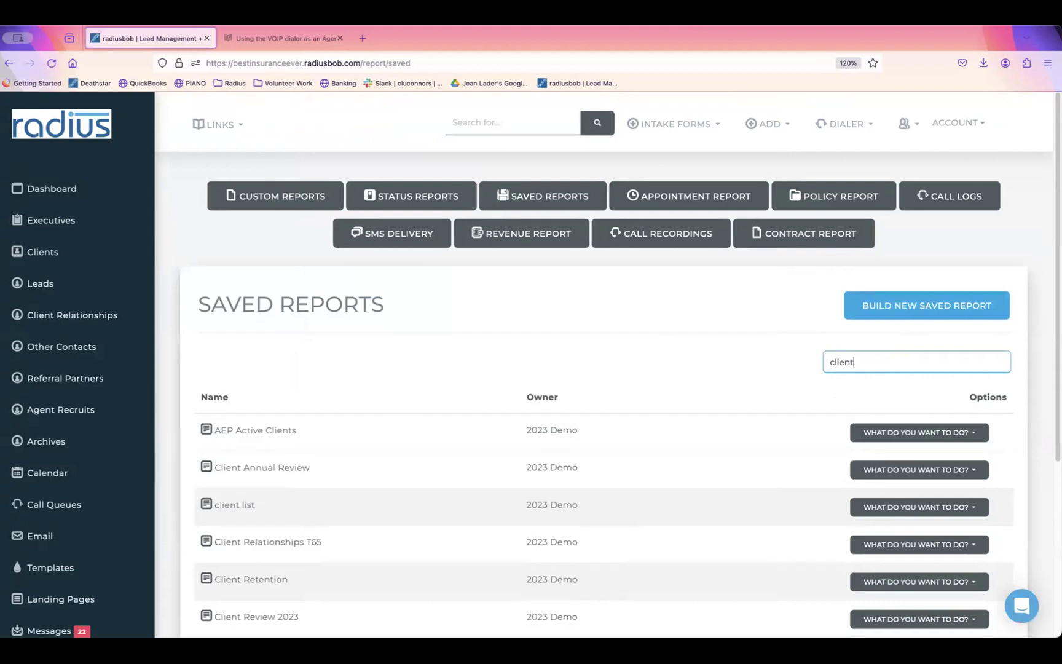
left_click(921, 506)
left_click(901, 409)
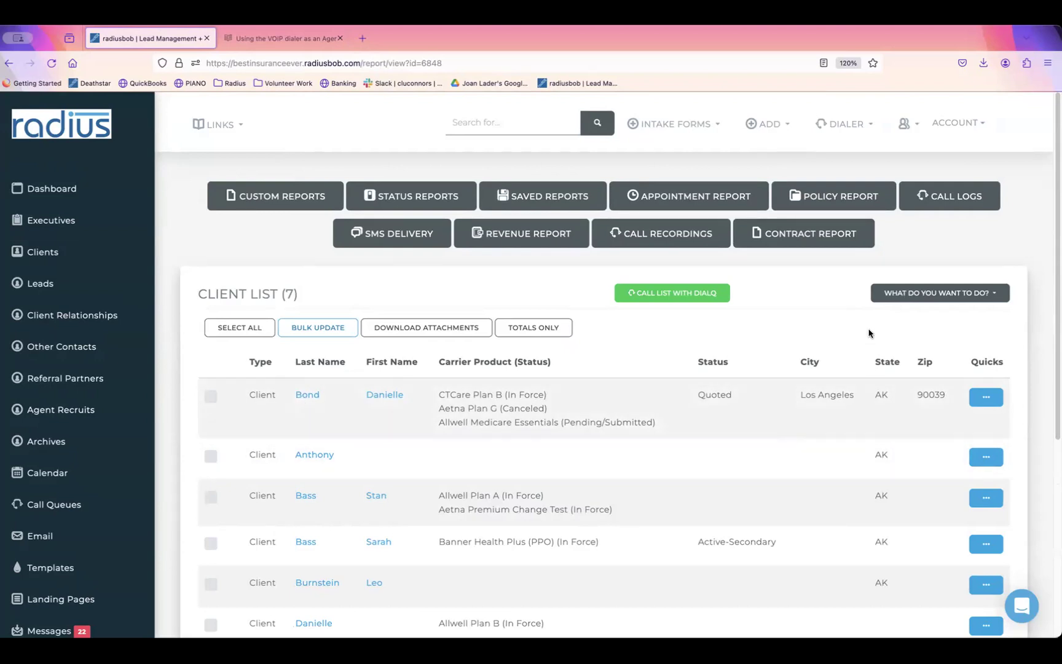
Step: Download the client list report as CSV and open clientlist_24_02_26.csv from the downloads
scroll(1043, 280, "down", 4)
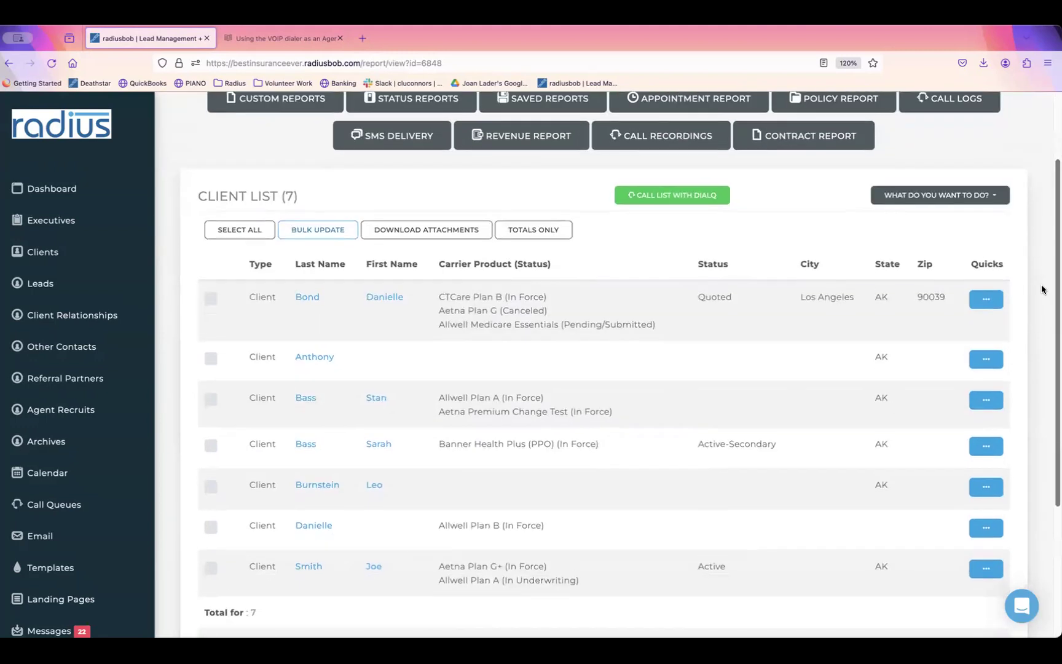
scroll(1040, 296, "up", 1)
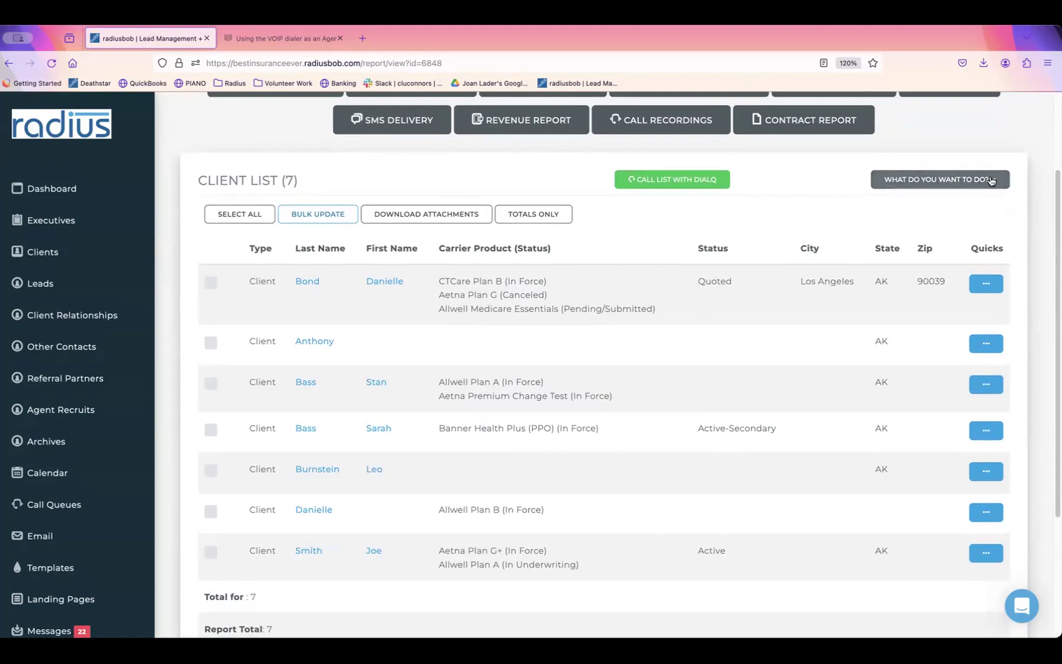
left_click(992, 179)
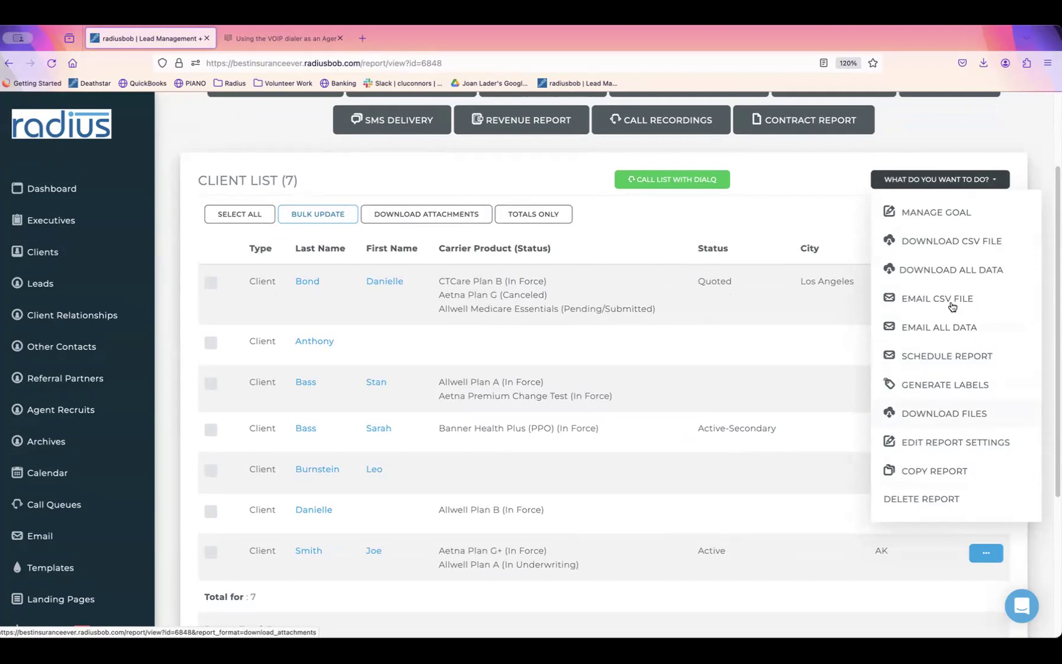
left_click(956, 242)
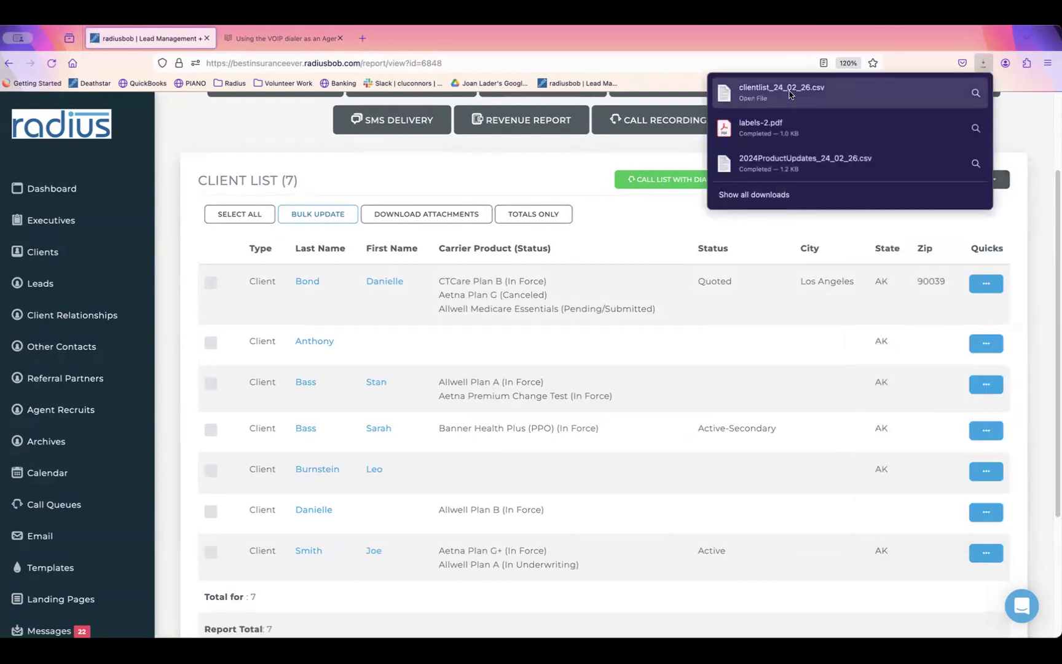
left_click(789, 92)
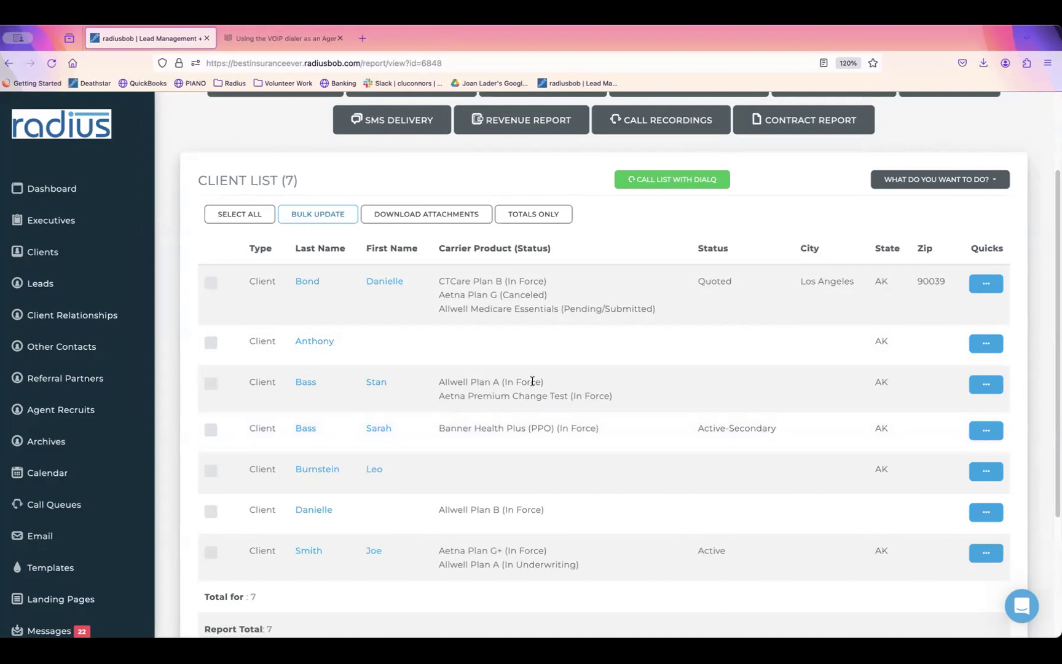
scroll(1055, 171, "up", 1)
scroll(1054, 171, "up", 3)
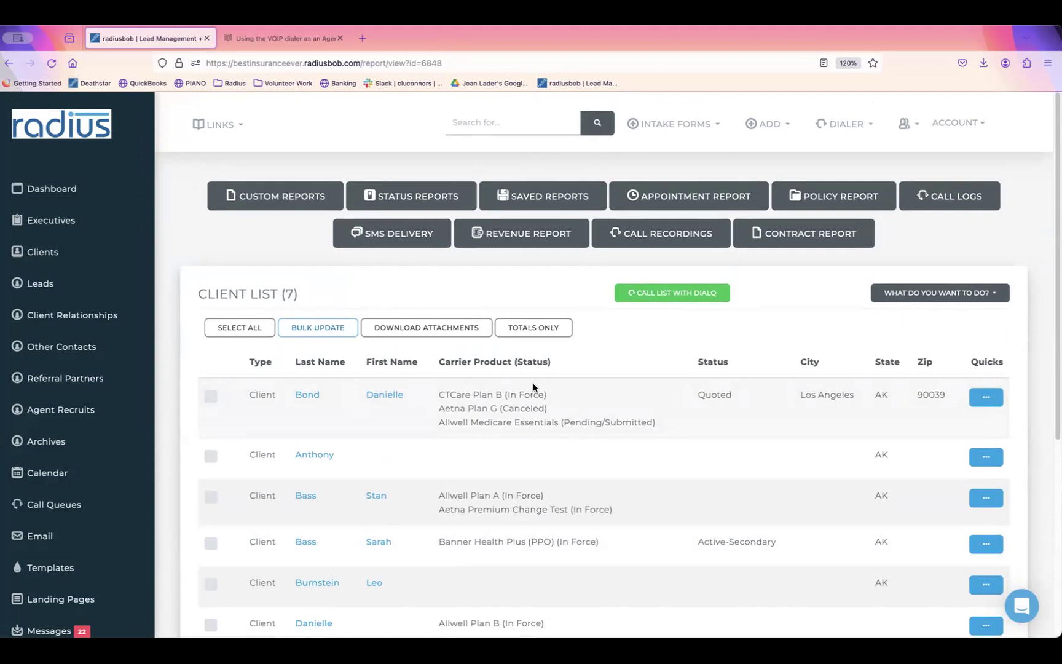
Step: Browse the Clients list and search records for 'smith'
left_click(43, 252)
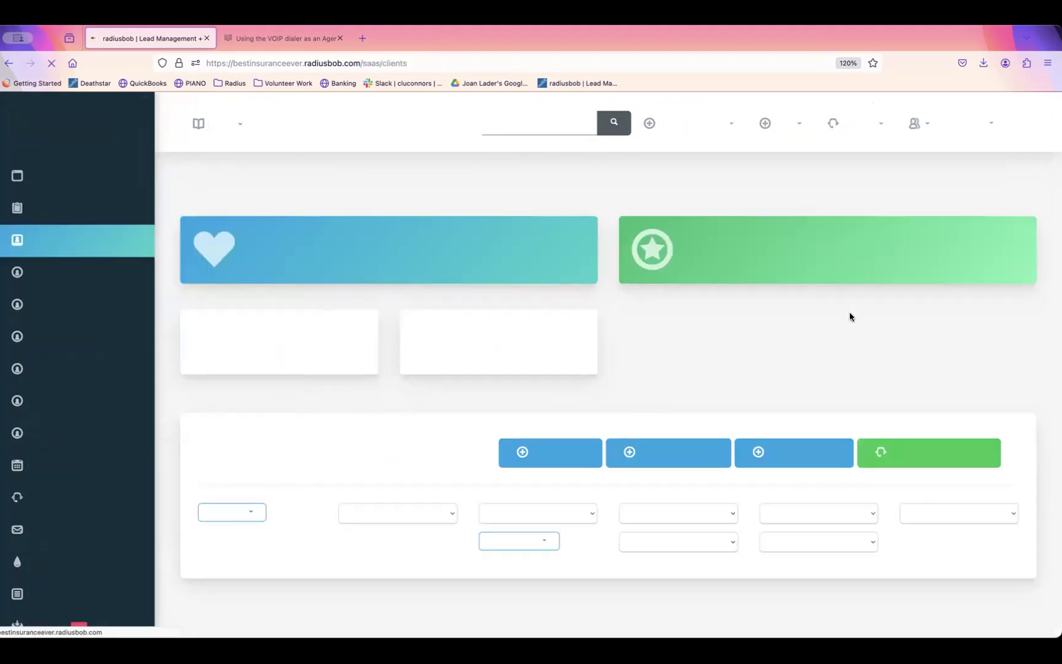
scroll(1053, 252, "down", 3)
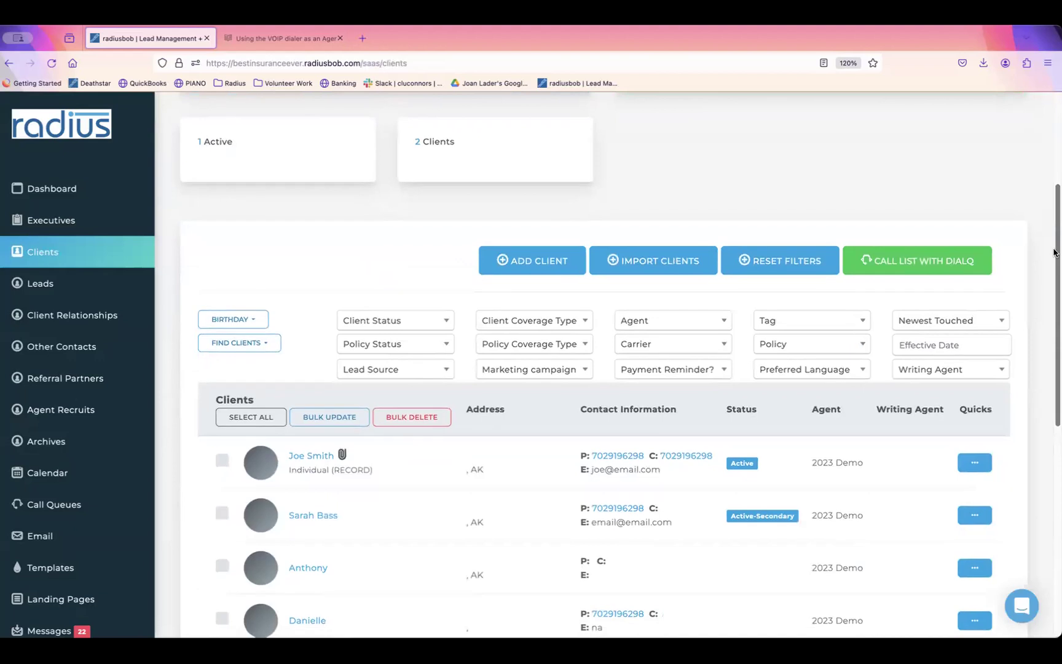
scroll(1053, 252, "down", 1)
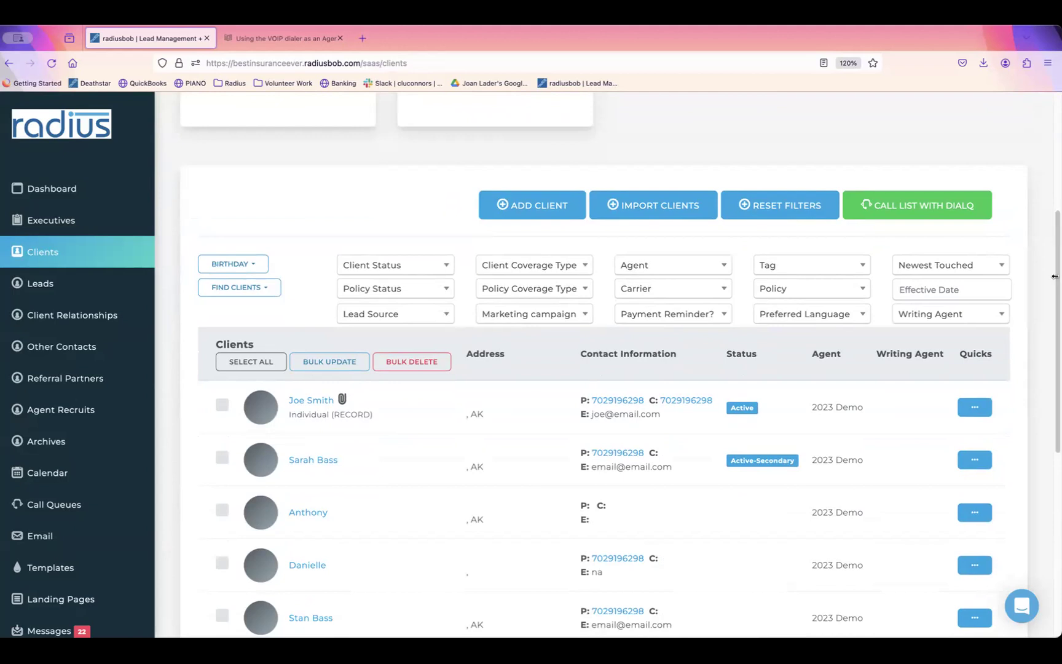
scroll(1053, 280, "up", 4)
left_click(520, 117)
type("smith")
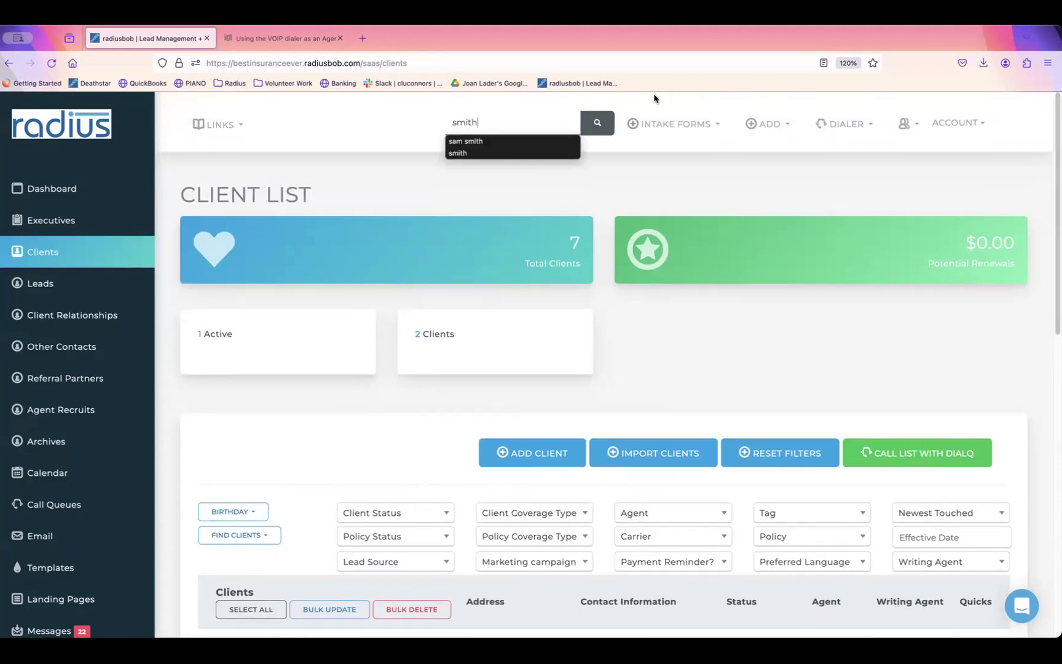
left_click(590, 116)
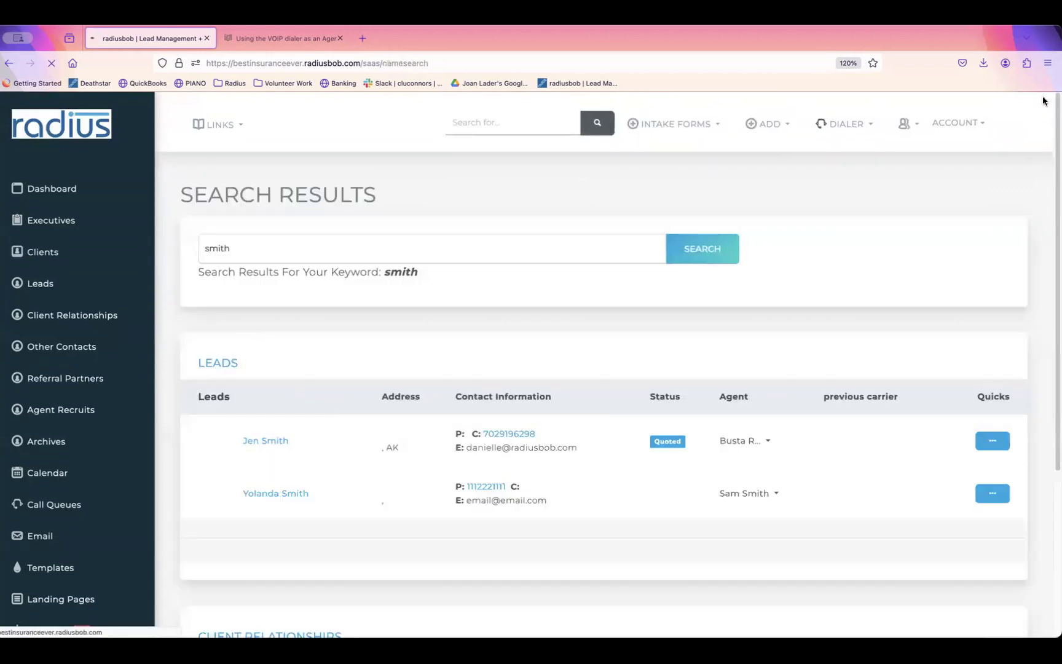
mouse_move(1055, 130)
left_mouse_down()
mouse_move(1053, 348)
mouse_move(1054, 135)
left_mouse_up()
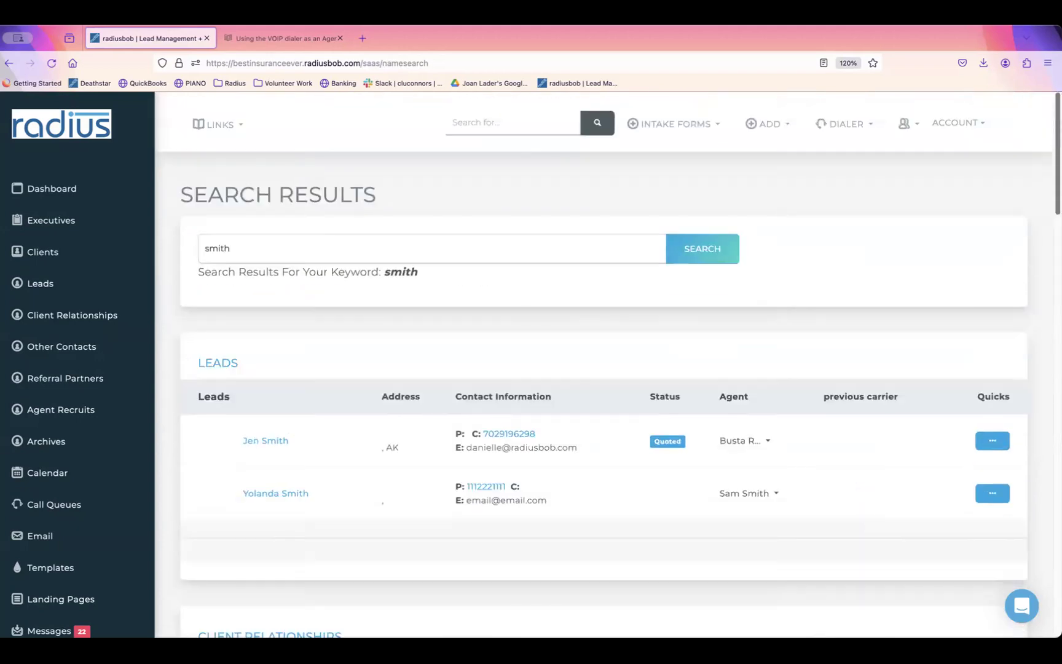
Step: Open the Leads list sorted by Oldest Create Date
left_click(56, 254)
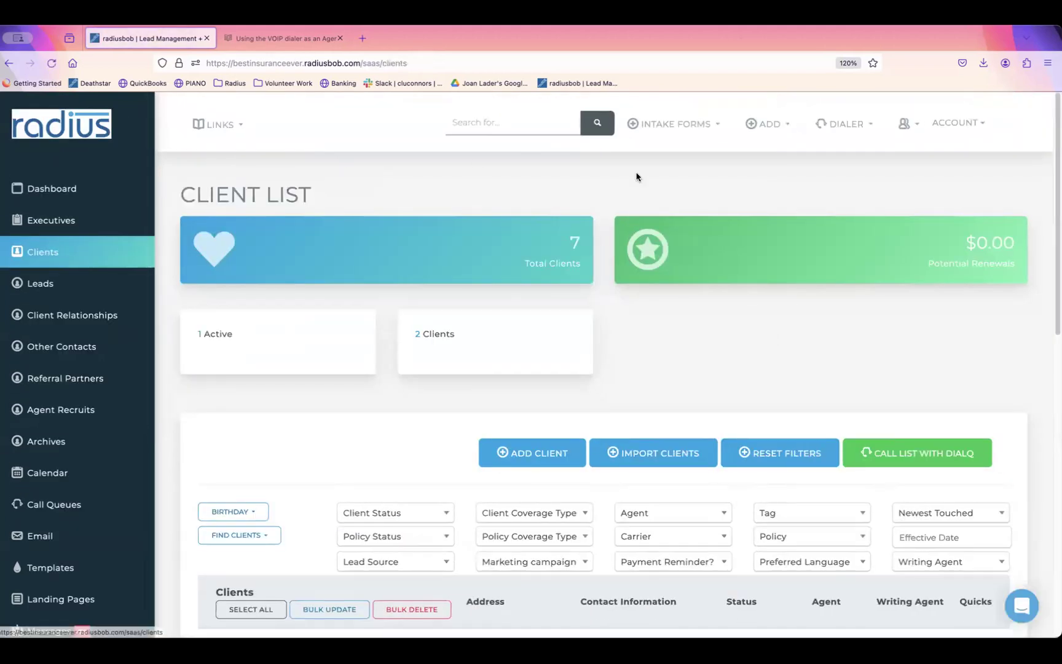
left_click_drag(1054, 179, 1051, 258)
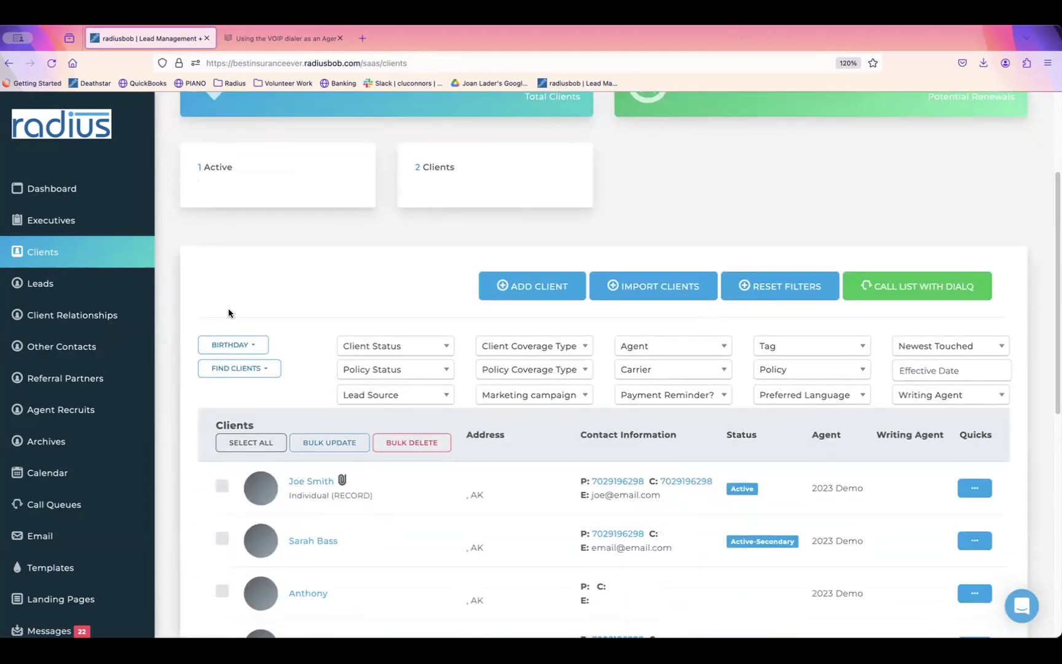
left_click(92, 284)
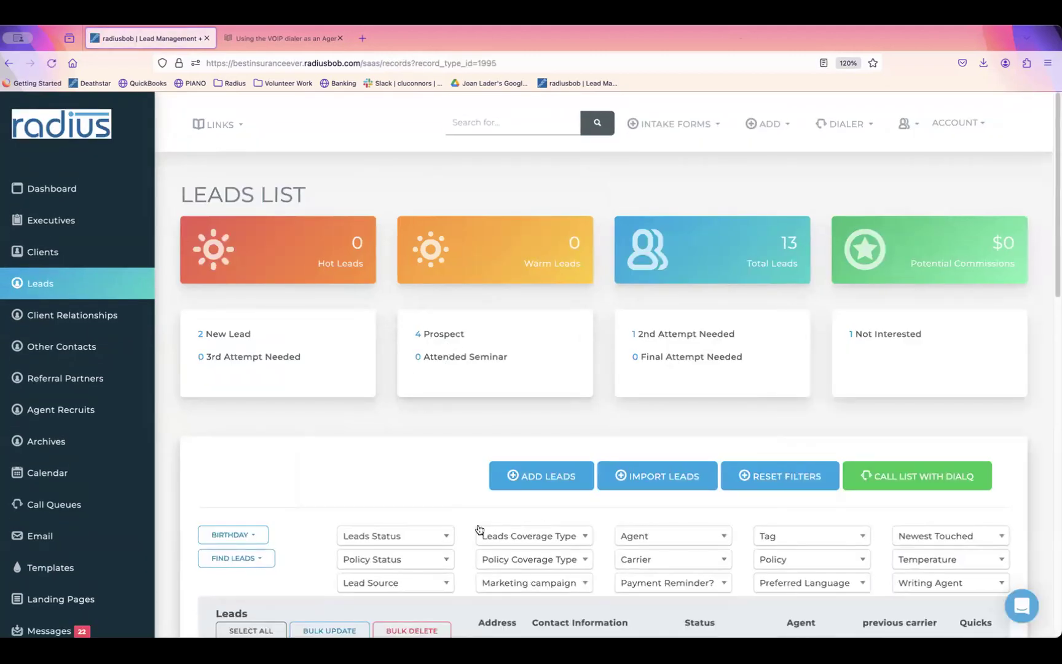
left_click(963, 536)
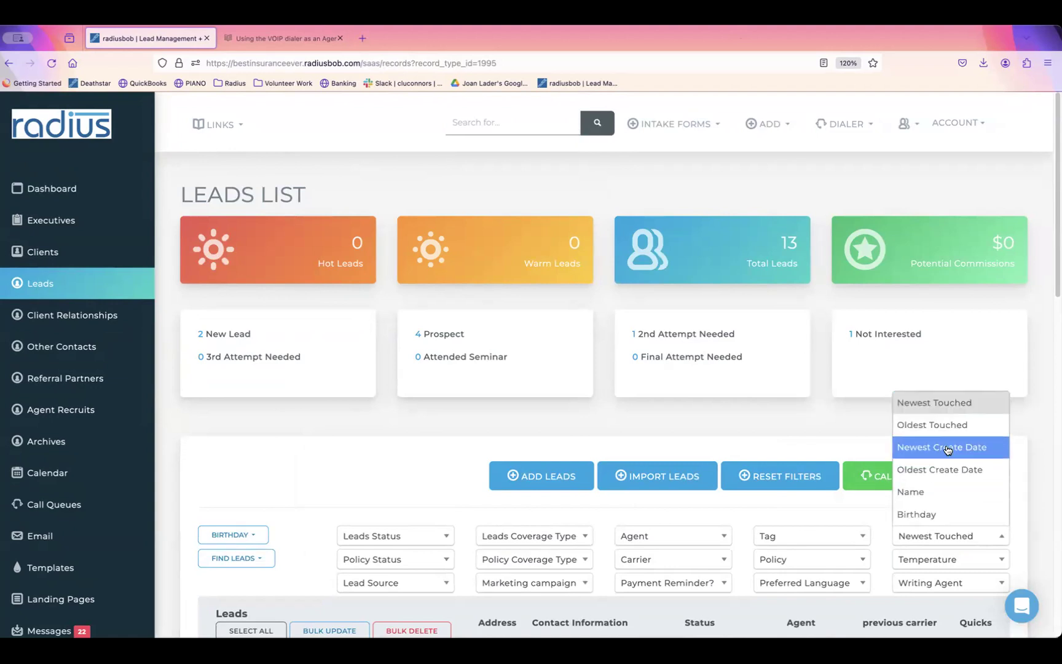
left_click(945, 471)
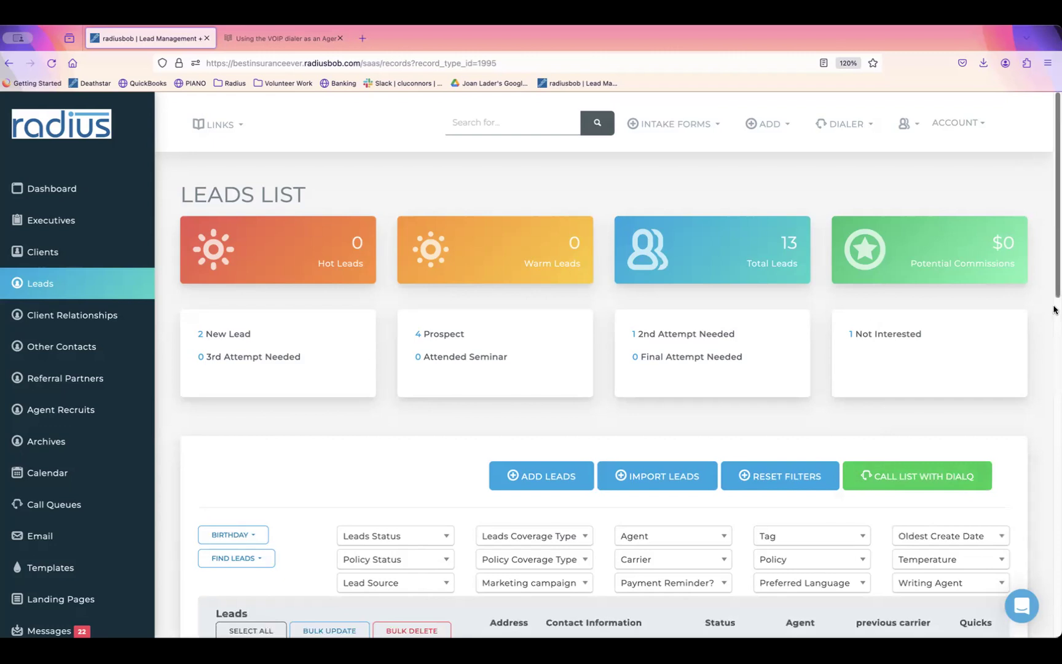
scroll(1053, 309, "down", 5)
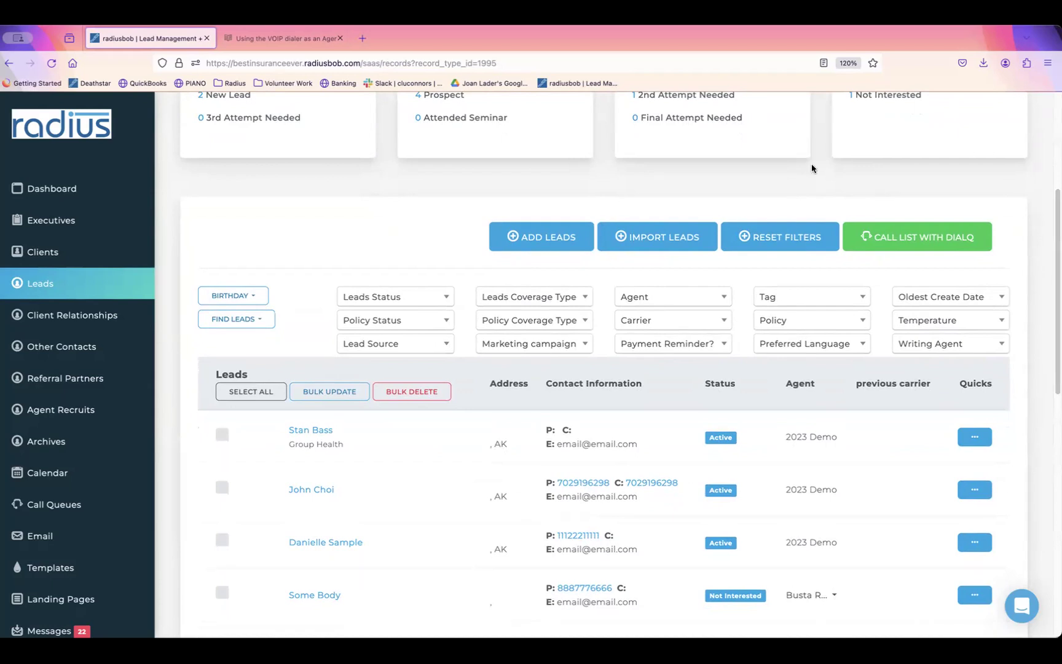
Step: Reset the lead filters back to the default Newest Touched sort
left_click(799, 236)
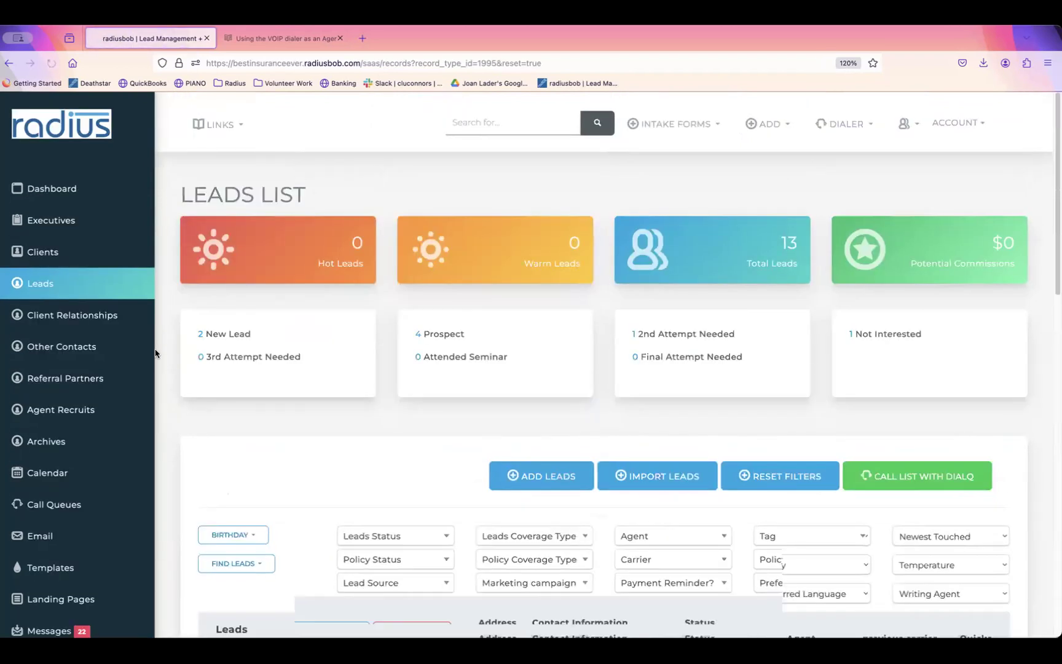
scroll(147, 488, "down", 7)
scroll(146, 488, "down", 1)
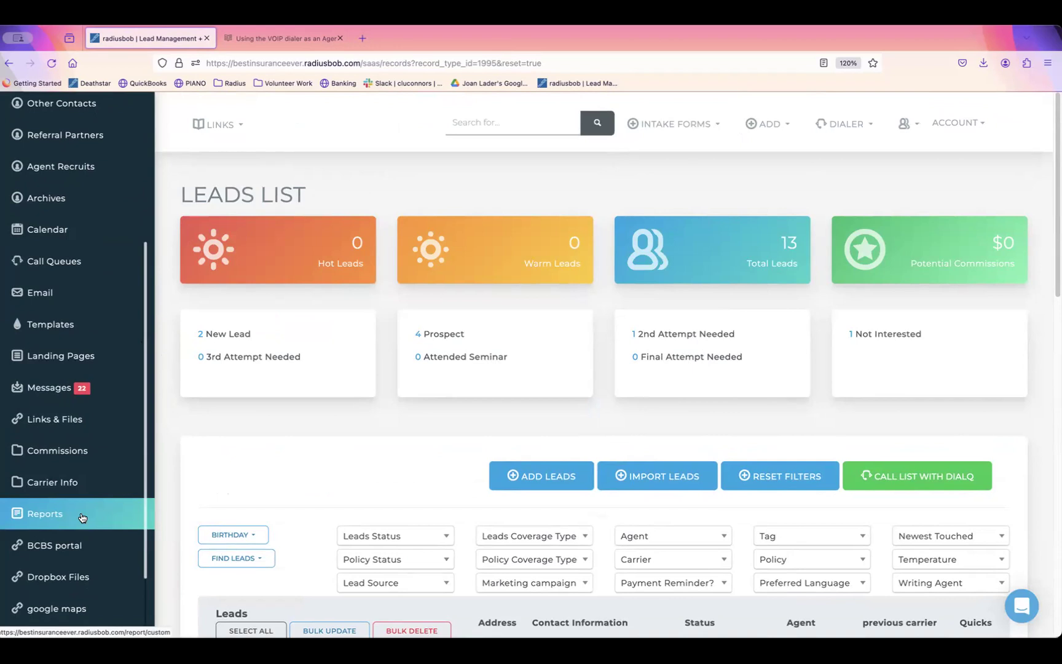
Step: Open the SMS Delivery report with dates 02/01/2024 to 02/26/2024
left_click(82, 517)
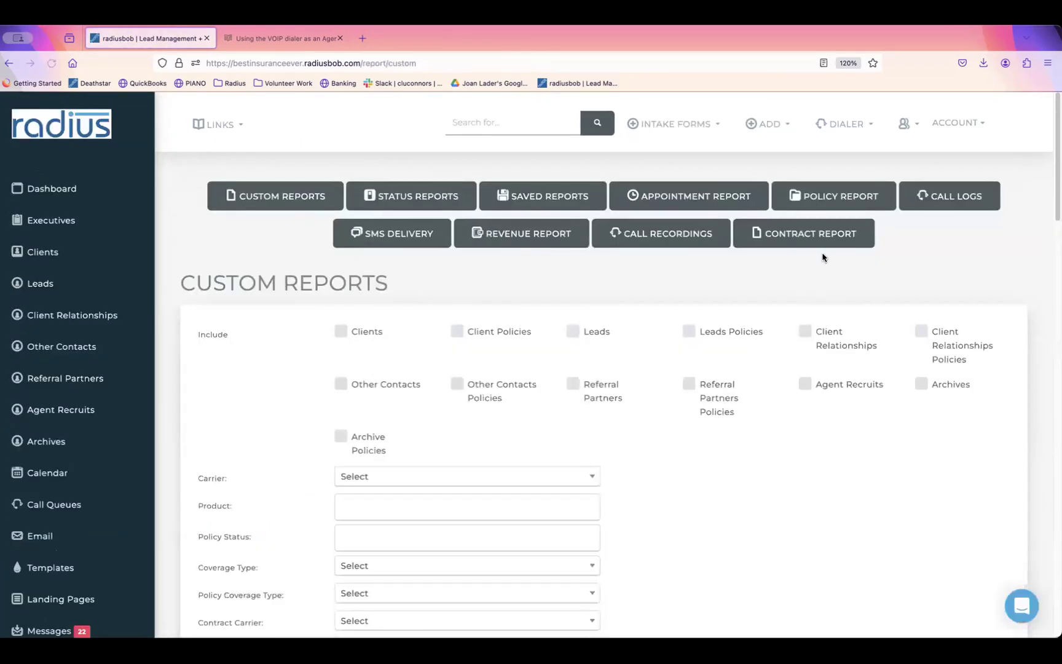
left_click(372, 239)
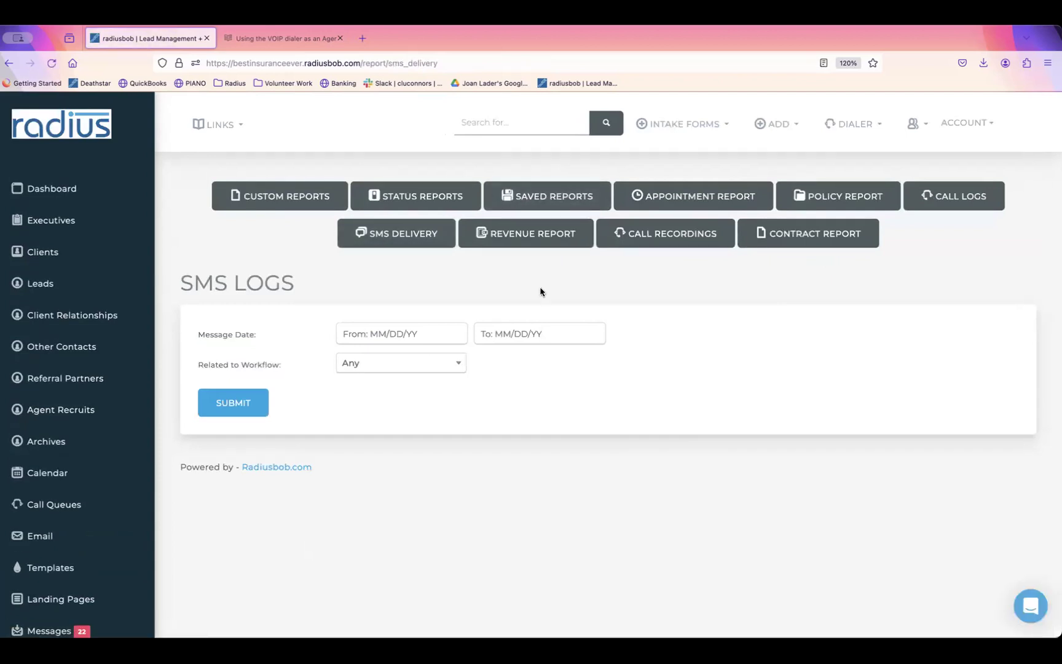
left_click(416, 330)
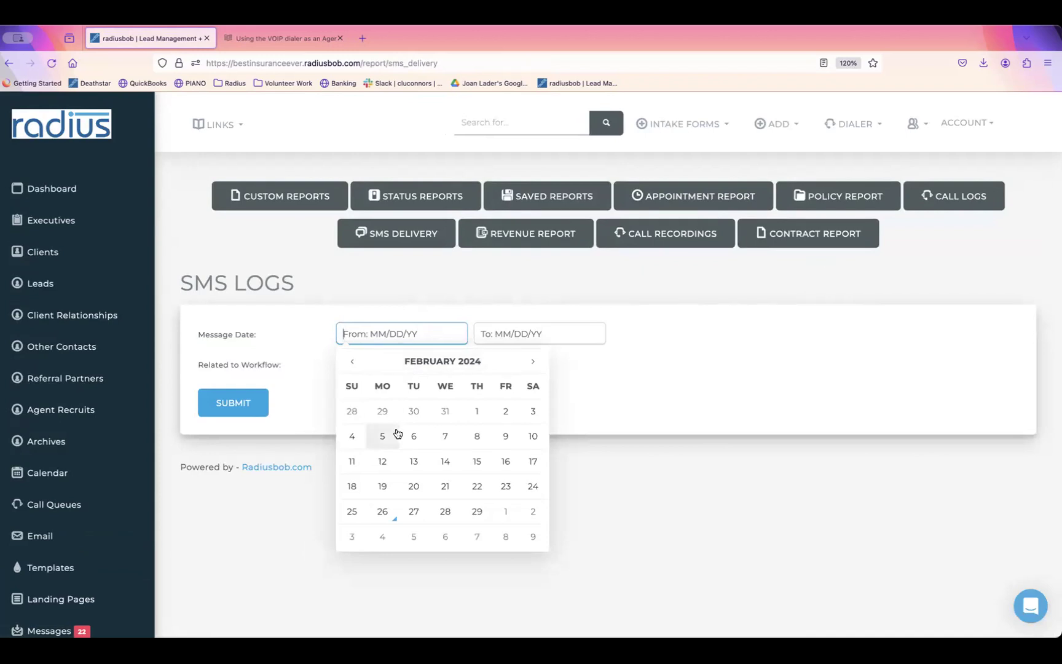
left_click(479, 412)
left_click(525, 334)
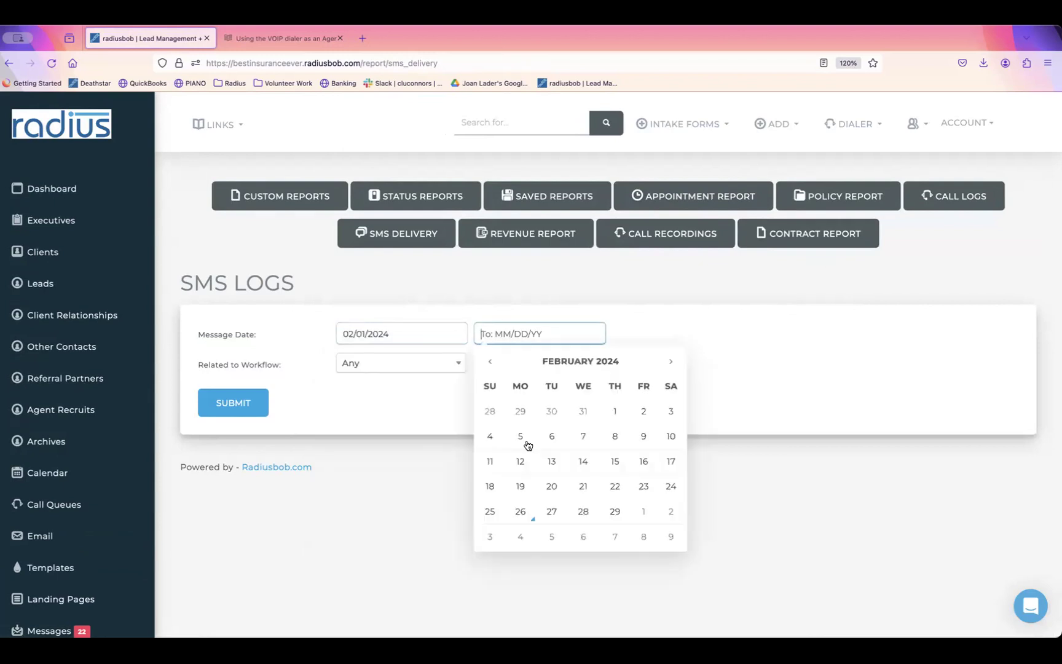
left_click(520, 511)
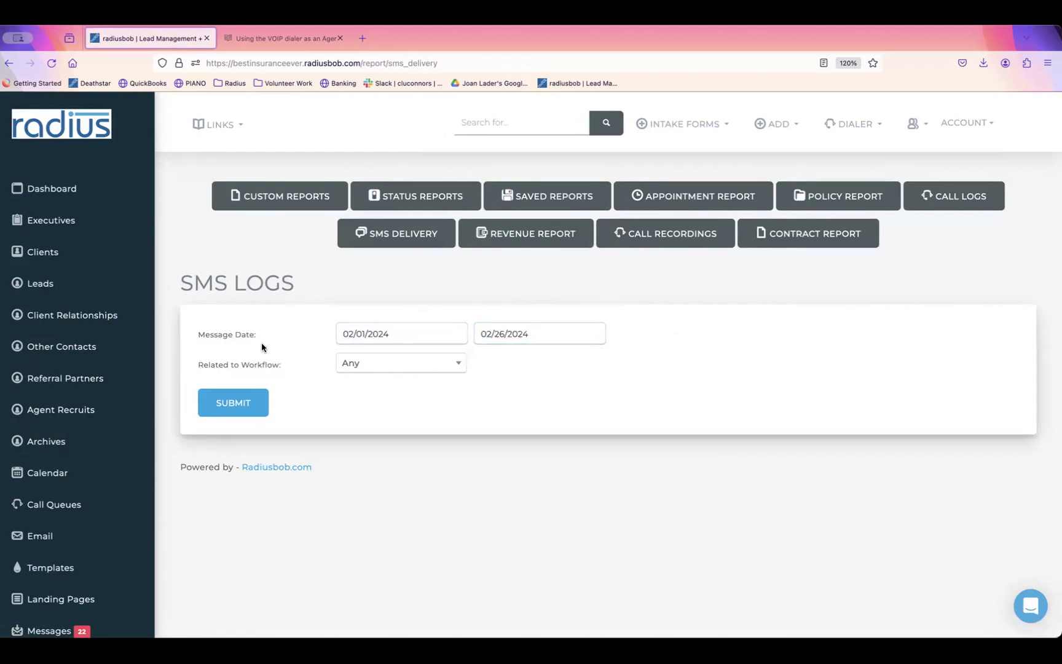
Step: Change the From date to 10/01/2023 and submit the SMS report
left_click(412, 367)
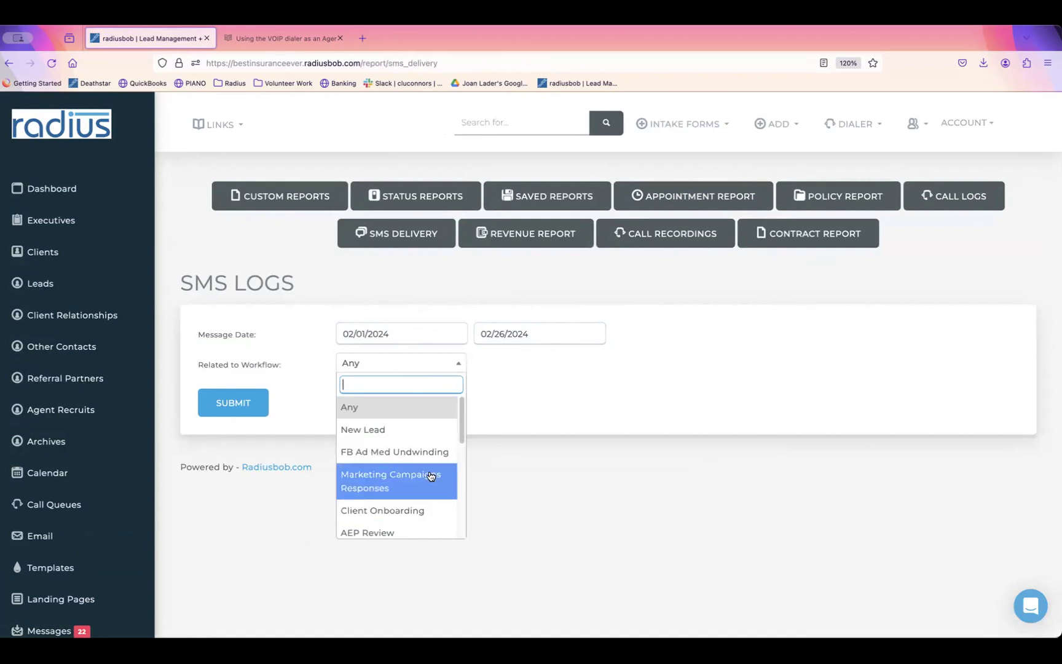
left_click(316, 346)
left_click(459, 332)
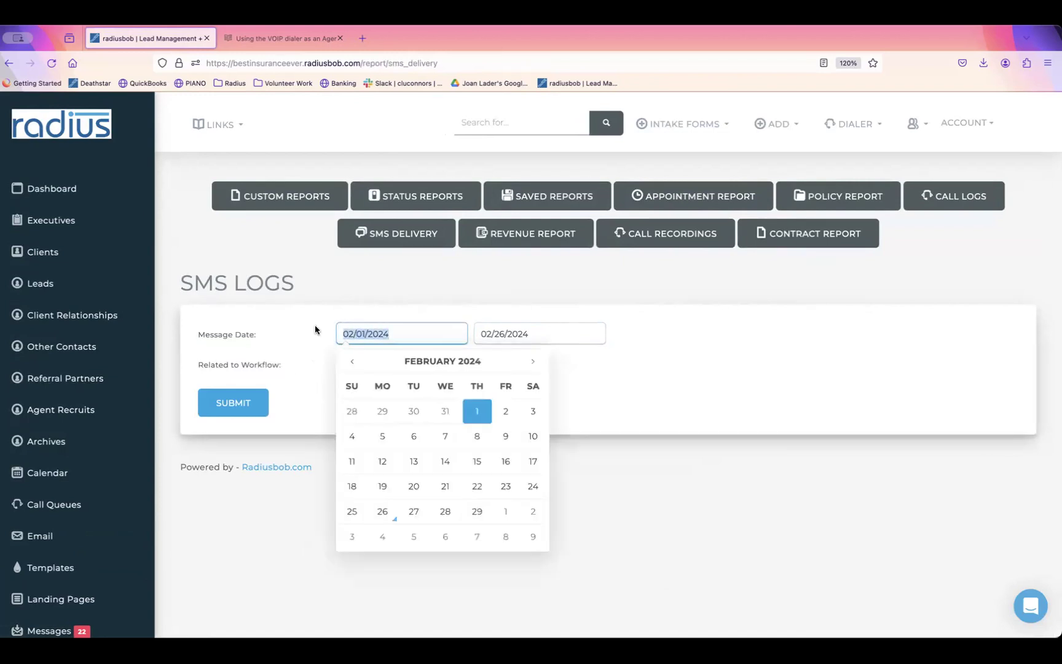
left_click(352, 361)
left_click(352, 361)
left_click(352, 362)
left_click(352, 361)
left_click(351, 412)
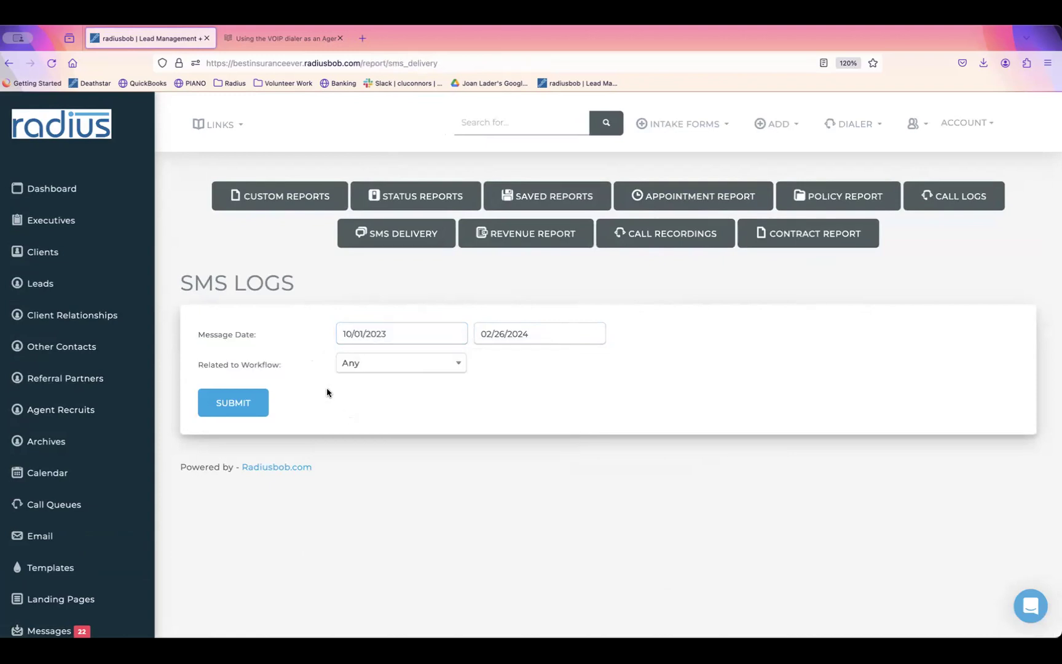
left_click(219, 408)
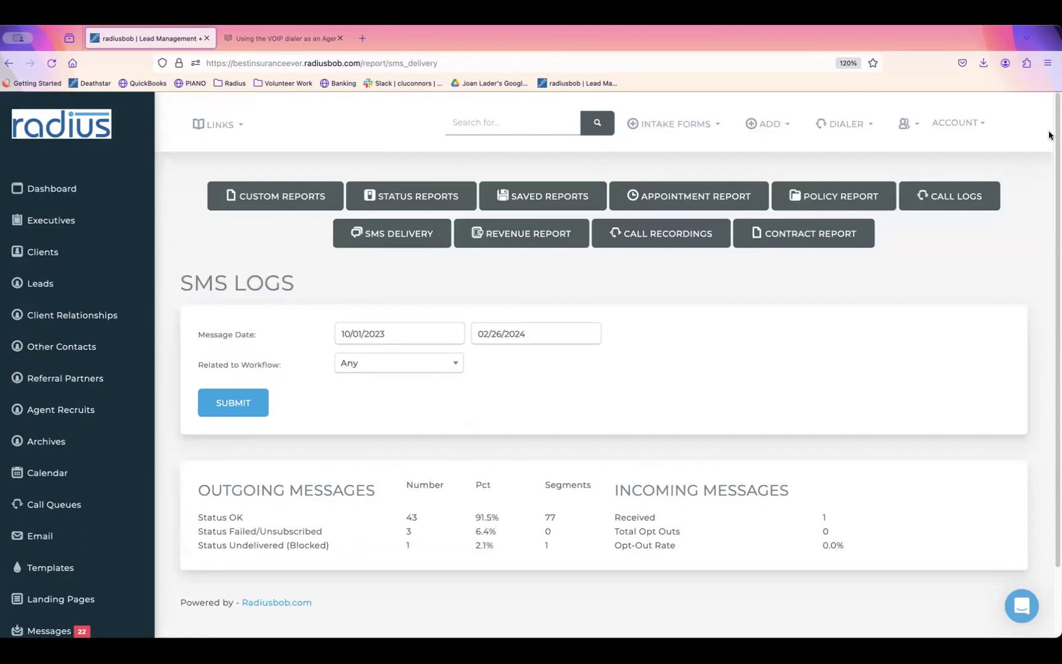
scroll(1045, 209, "down", 2)
scroll(1035, 234, "down", 1)
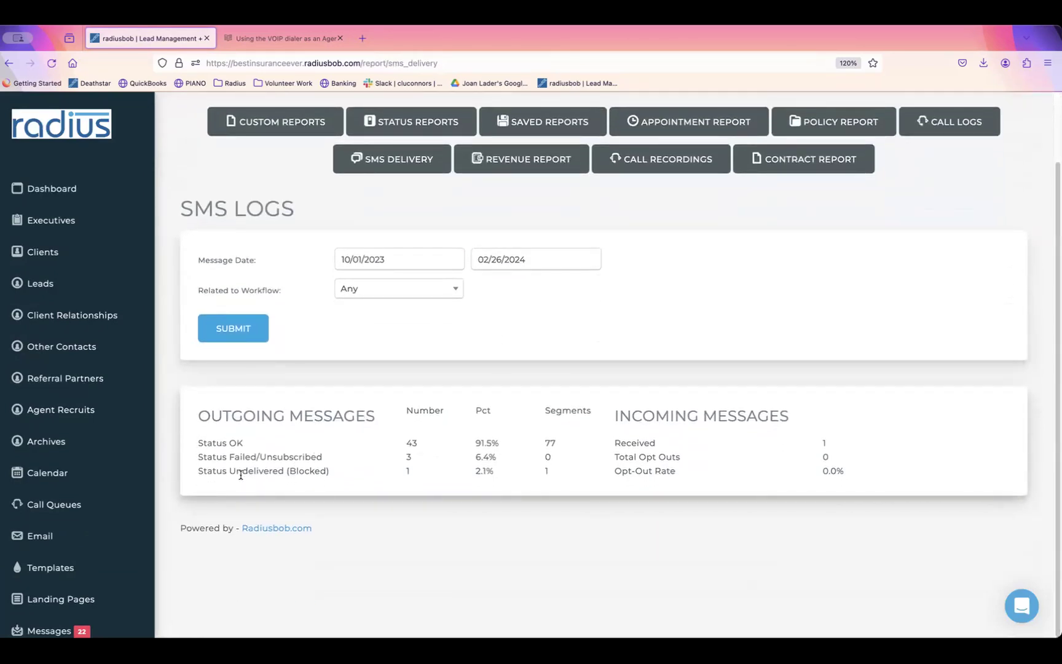
left_click_drag(198, 442, 380, 441)
double_click(428, 437)
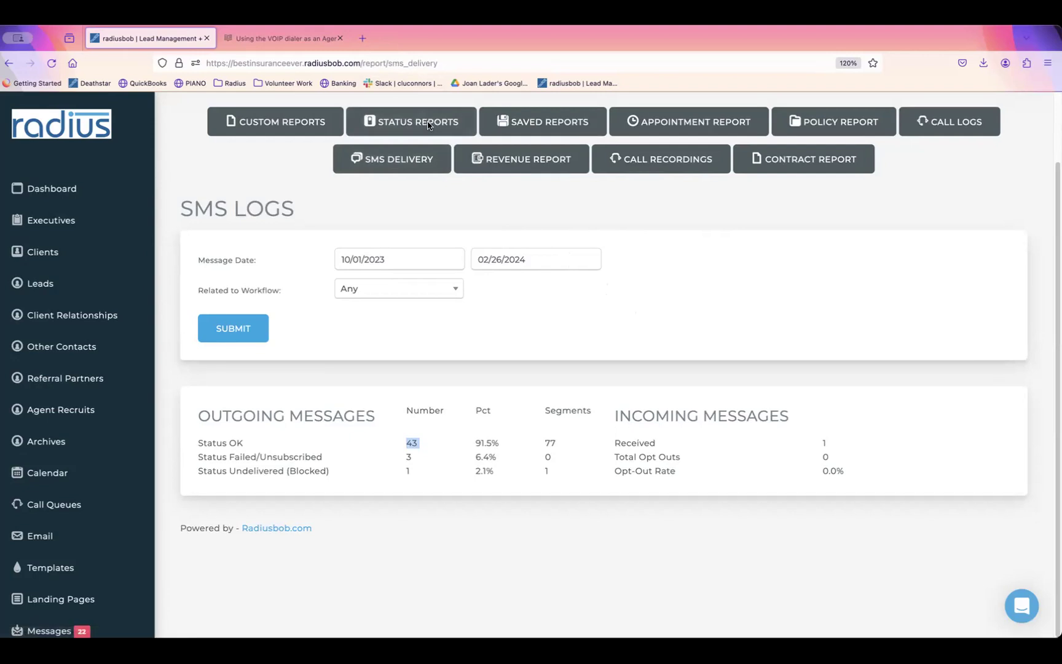
left_click(302, 226)
Step: Build a new saved report named 'Next Month Birthdays'
left_click(551, 121)
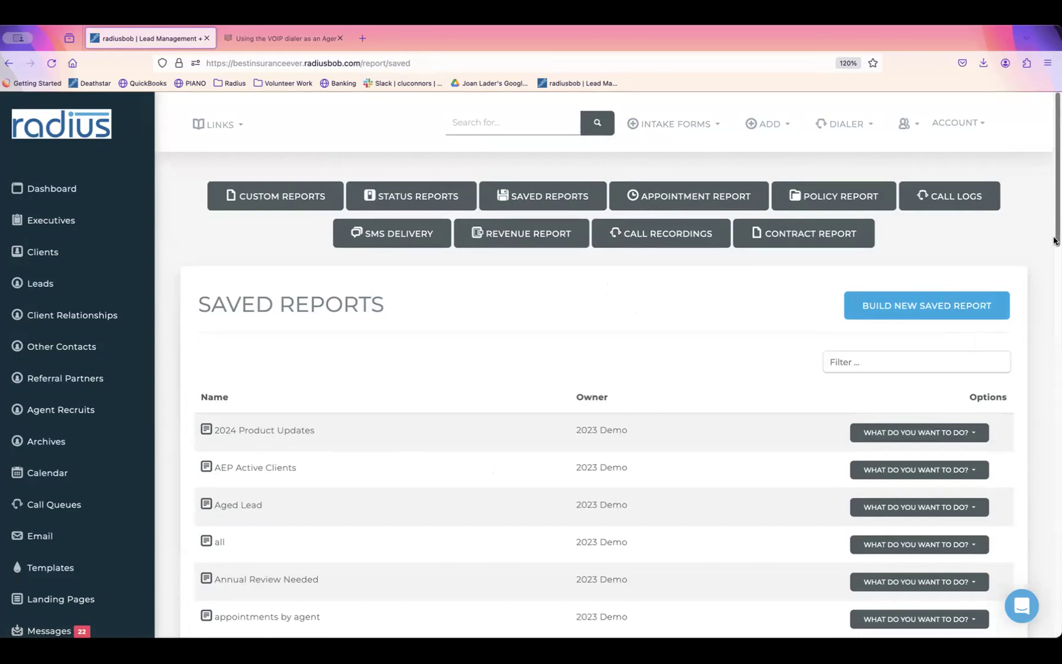
left_click_drag(1054, 240, 1054, 269)
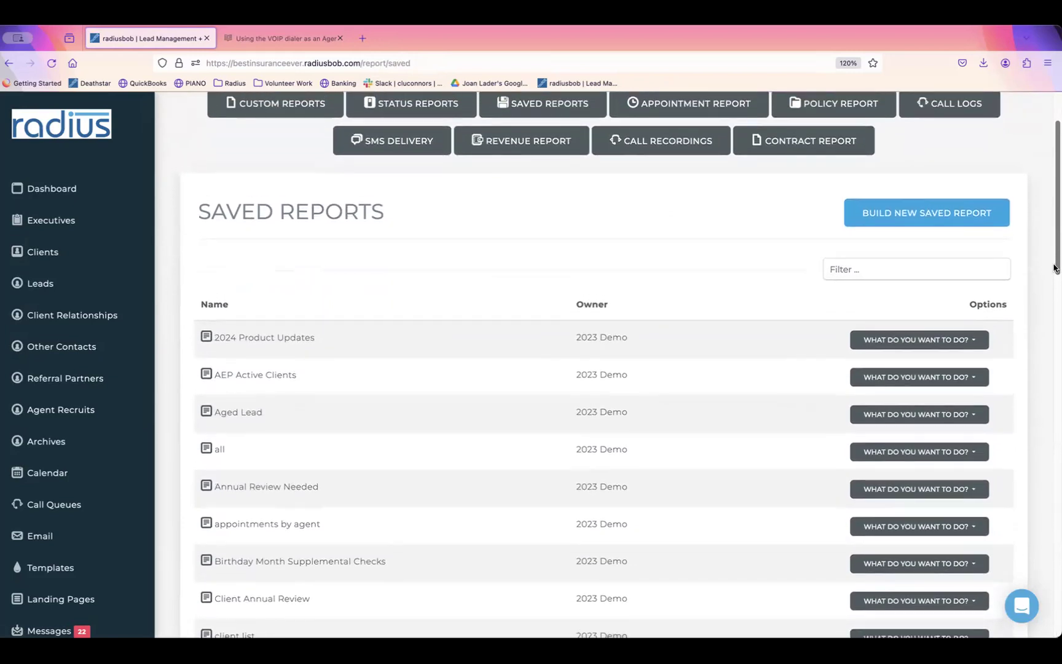
left_click(921, 215)
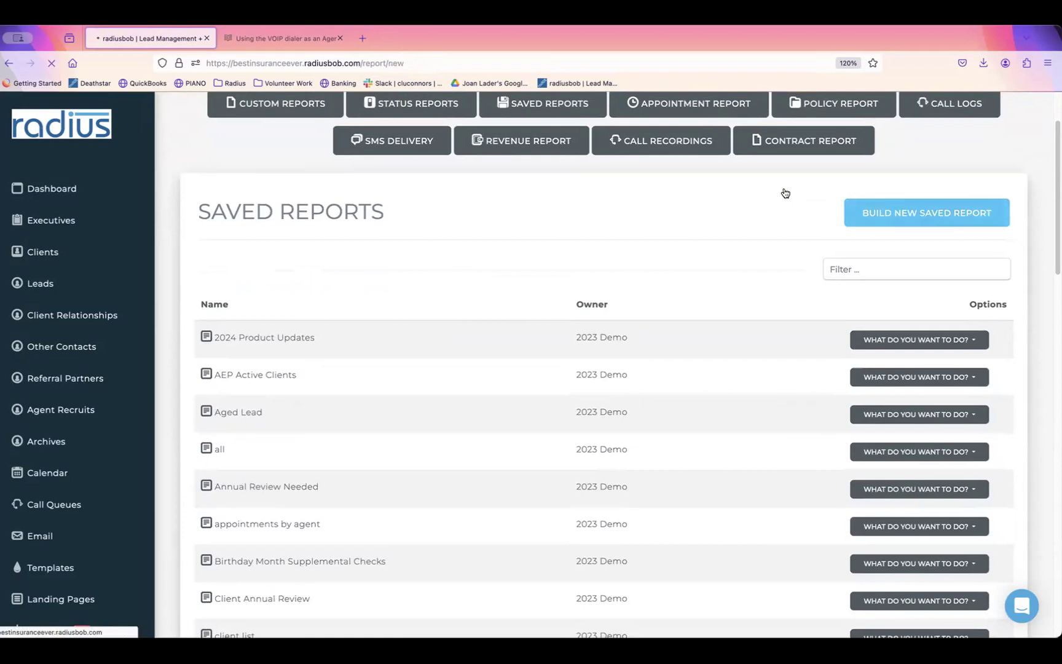
left_click(424, 423)
type("Birth")
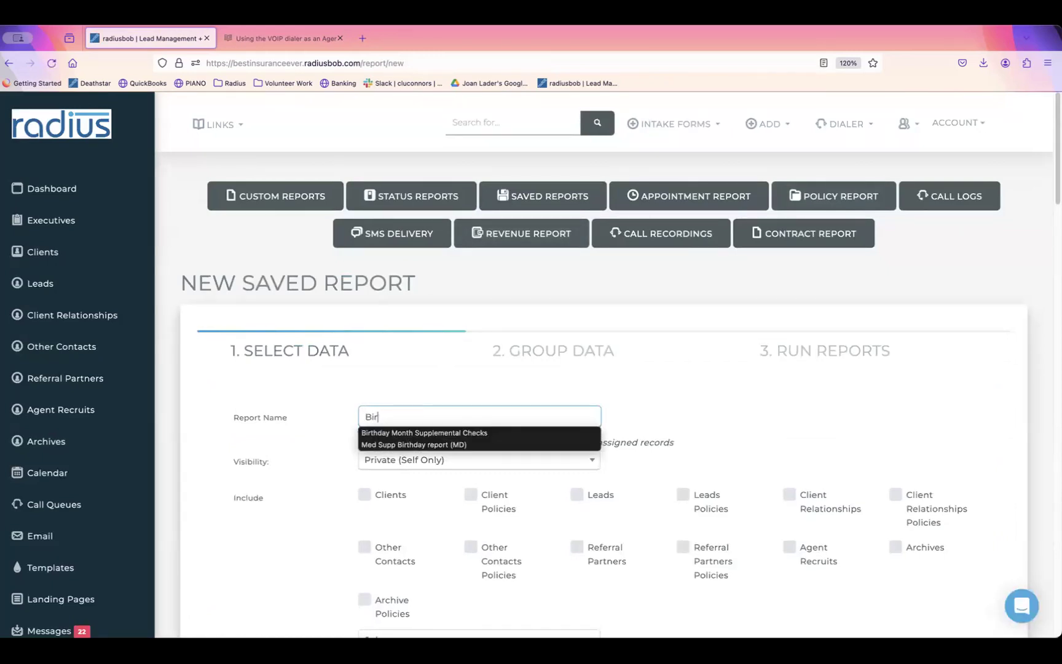
key("BackSpace")
key("BackSpace")
key("BackSpace")
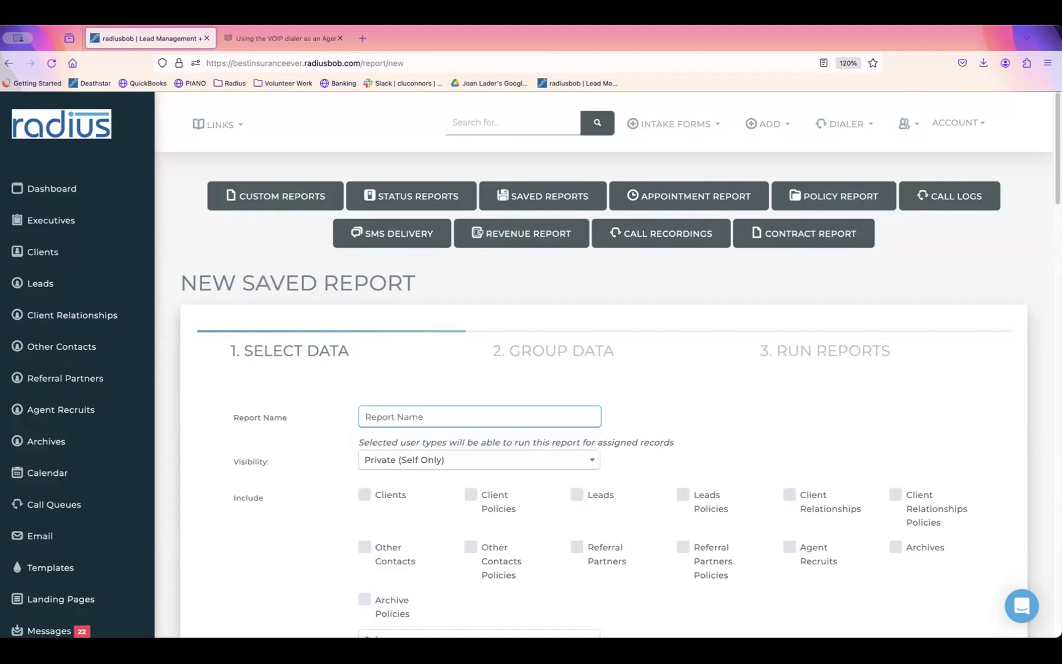
type("Next Month Birthdays")
Step: Make it visible to All Users and include Clients, Leads, Other Contacts and Agent Recruits
left_click_drag(1053, 161, 1053, 214)
left_click(526, 229)
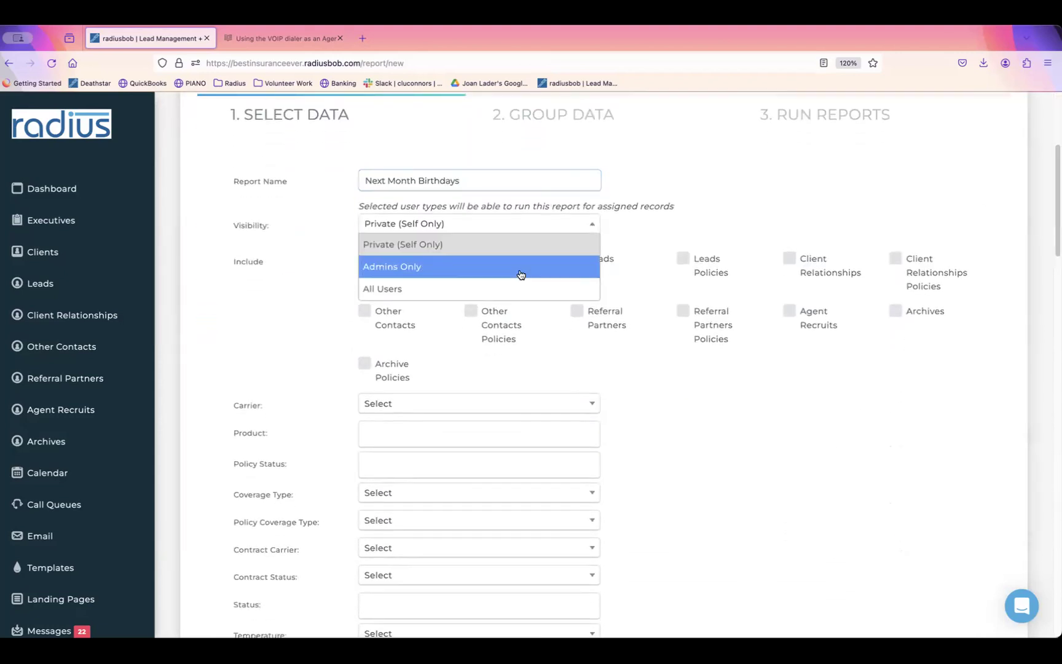
left_click(518, 290)
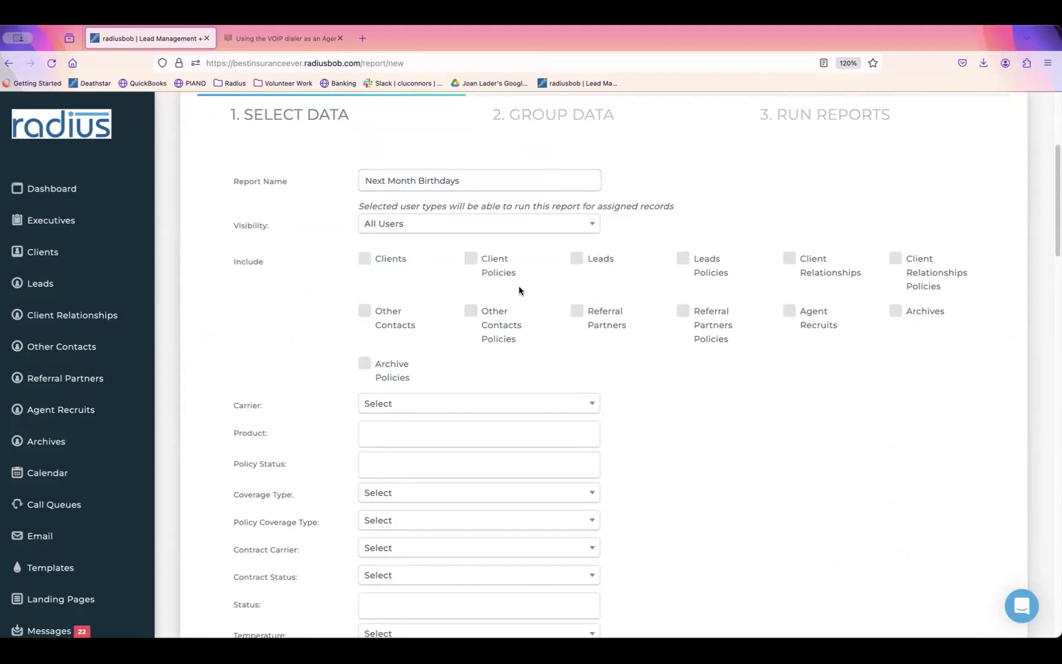
left_click(365, 258)
left_click(574, 258)
left_click(364, 311)
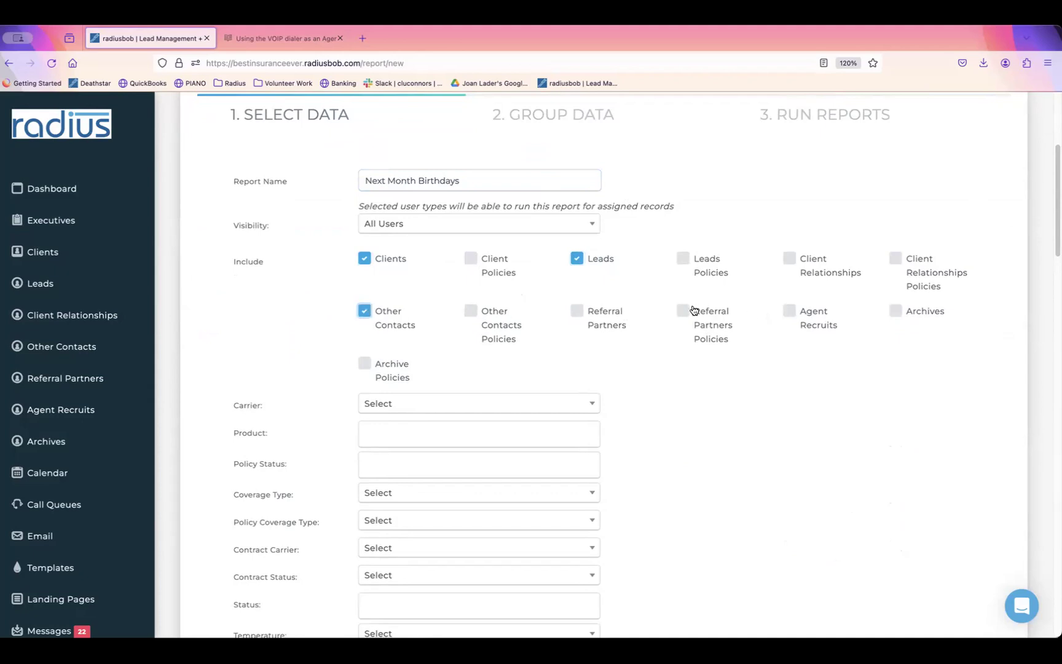
left_click(791, 310)
Step: Choose First Day of Next Month as the Month/Day of Birth start and Last Day of the Quarter as its end
scroll(1032, 327, "down", 5)
scroll(1031, 328, "down", 4)
scroll(1019, 375, "down", 10)
scroll(988, 521, "down", 7)
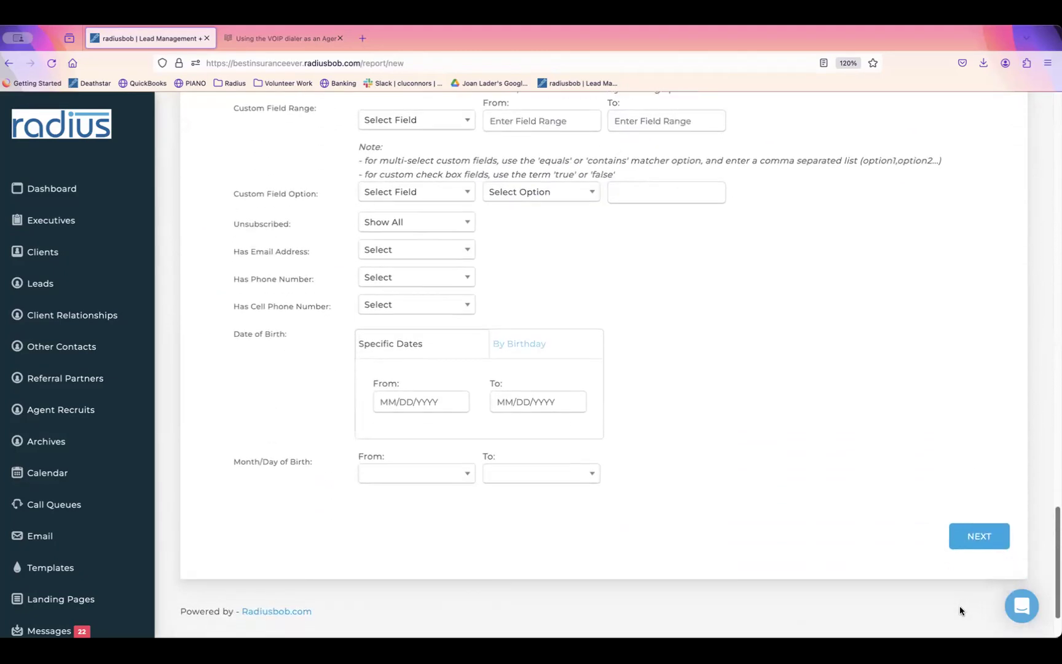
left_click(450, 467)
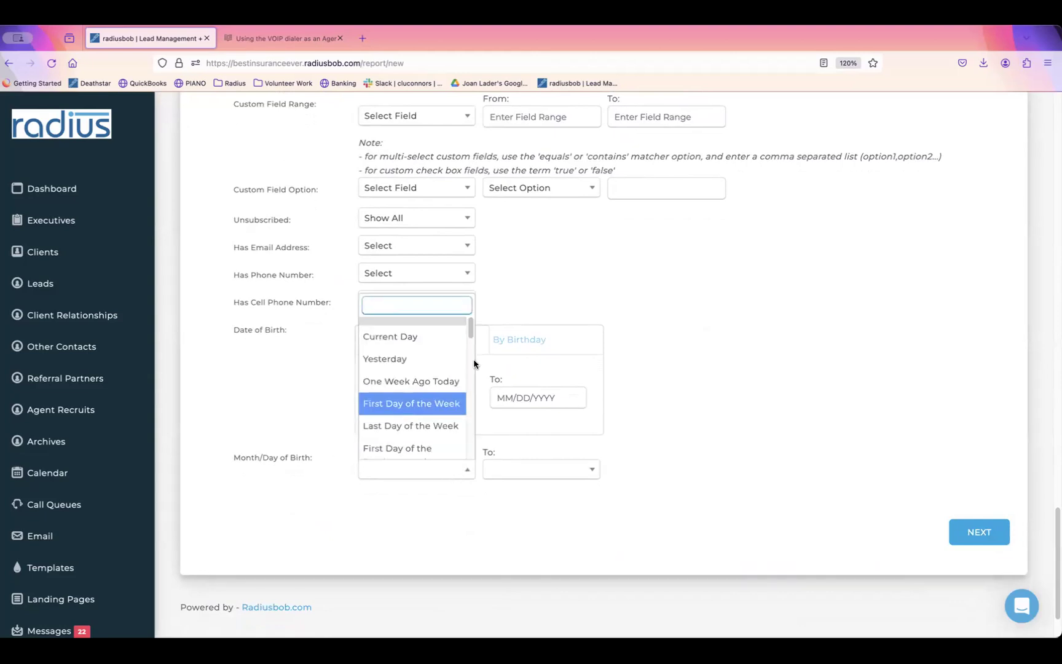
left_click_drag(471, 333, 474, 360)
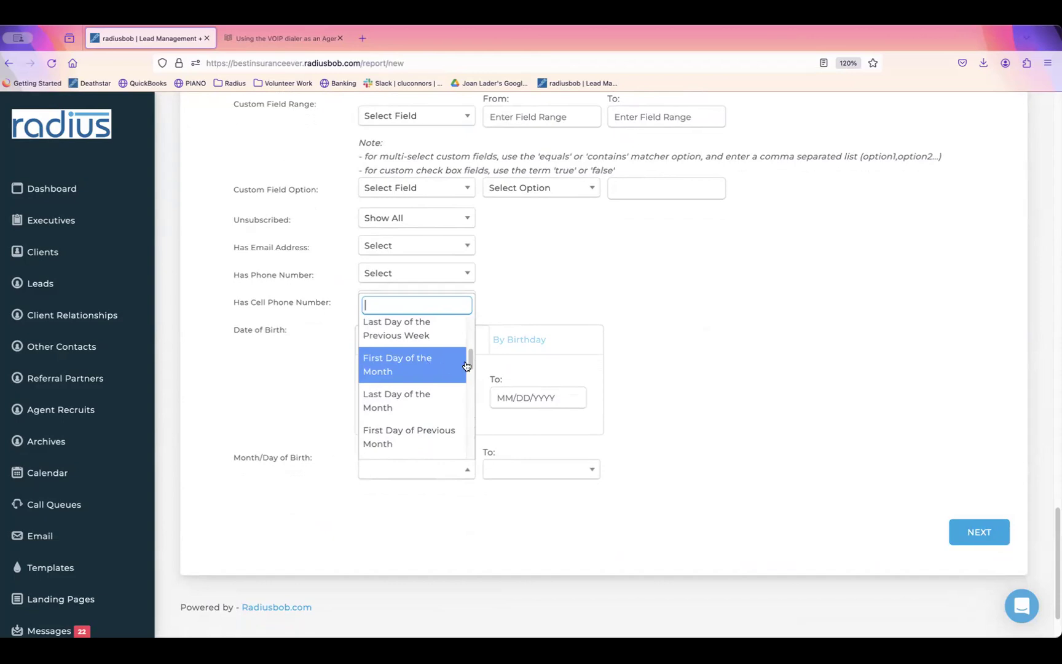
left_click_drag(471, 360, 457, 385)
left_click(403, 419)
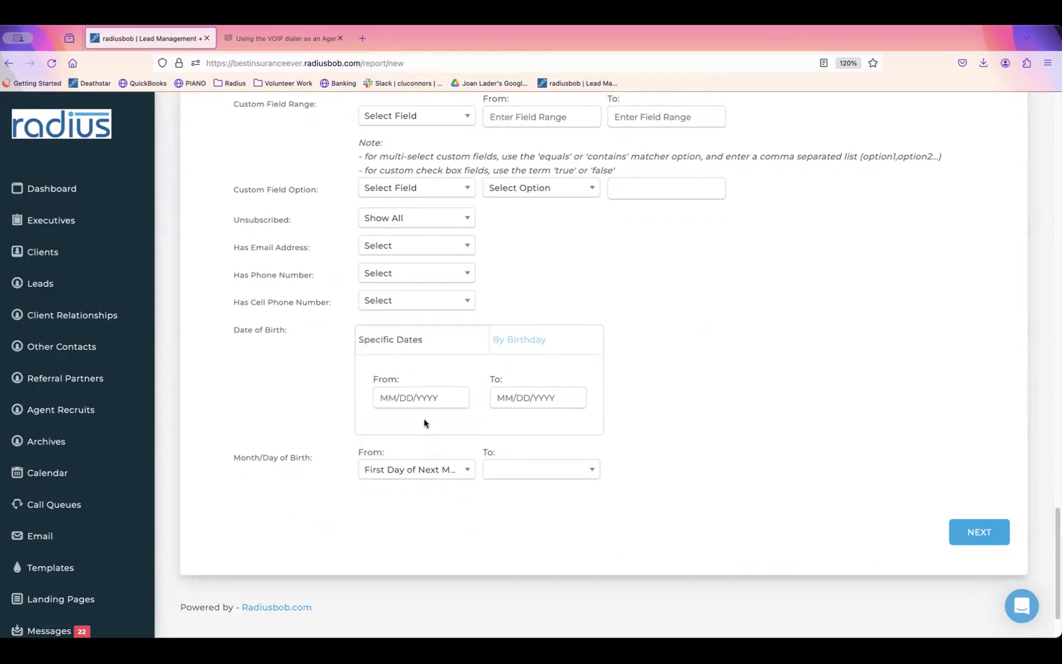
left_click(541, 472)
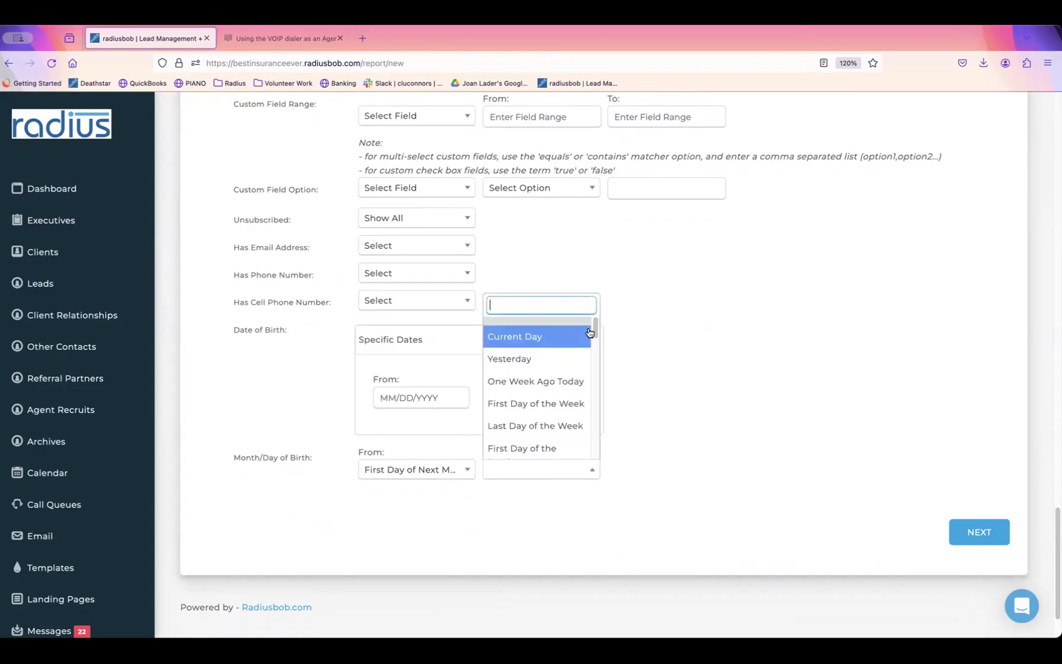
left_click_drag(595, 335, 594, 409)
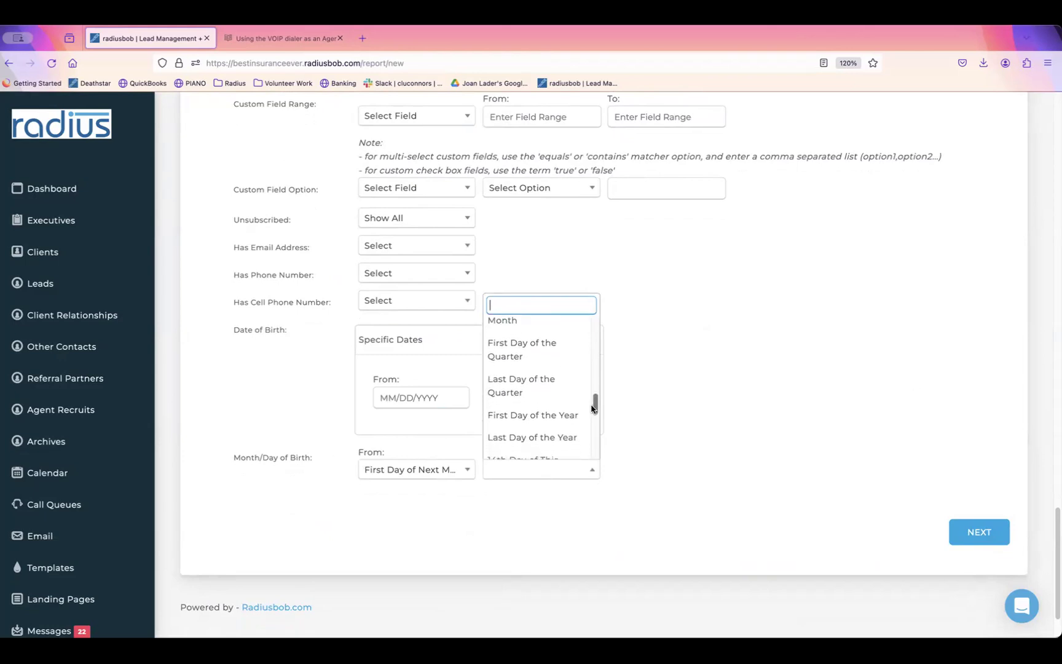
left_click(529, 393)
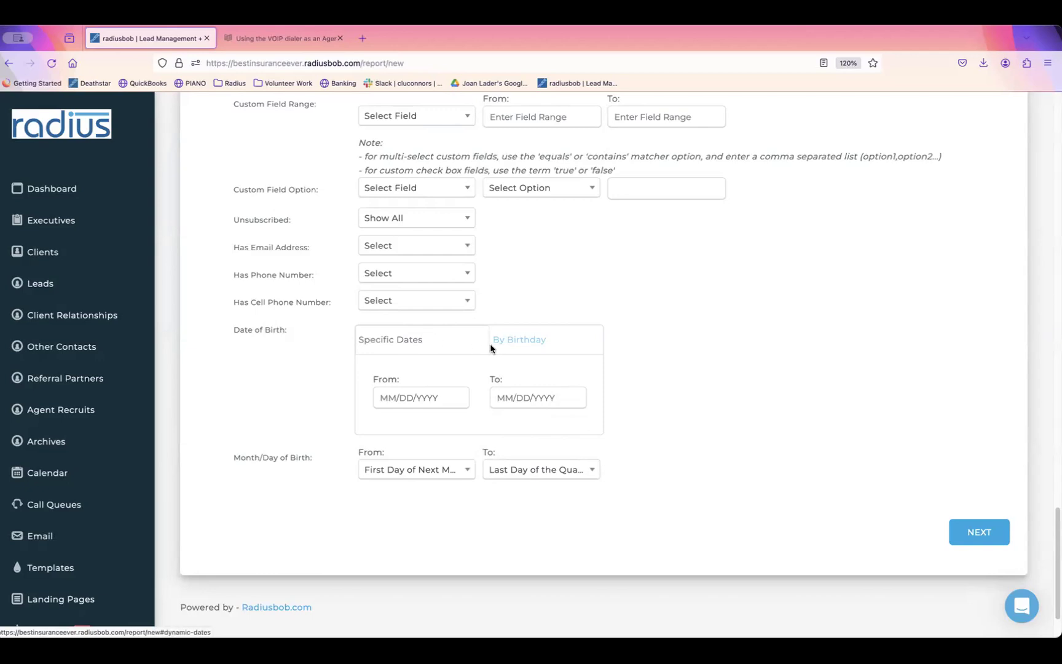
Step: Switch the birth date filter to By Birthday and pick the 17th birthday
left_click(416, 399)
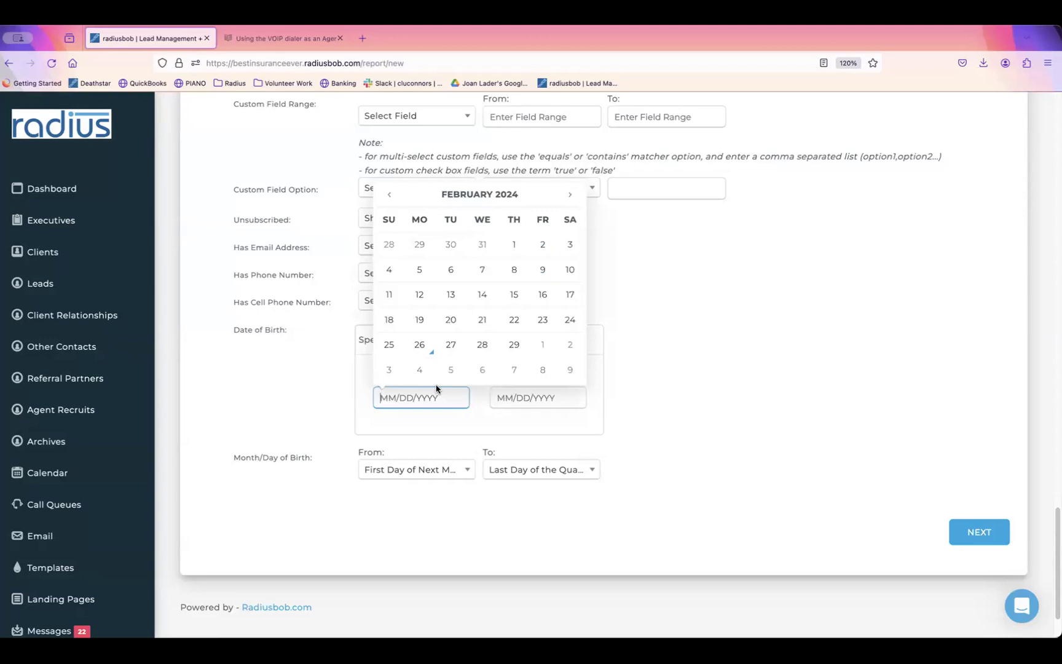
left_click(685, 351)
left_click(532, 341)
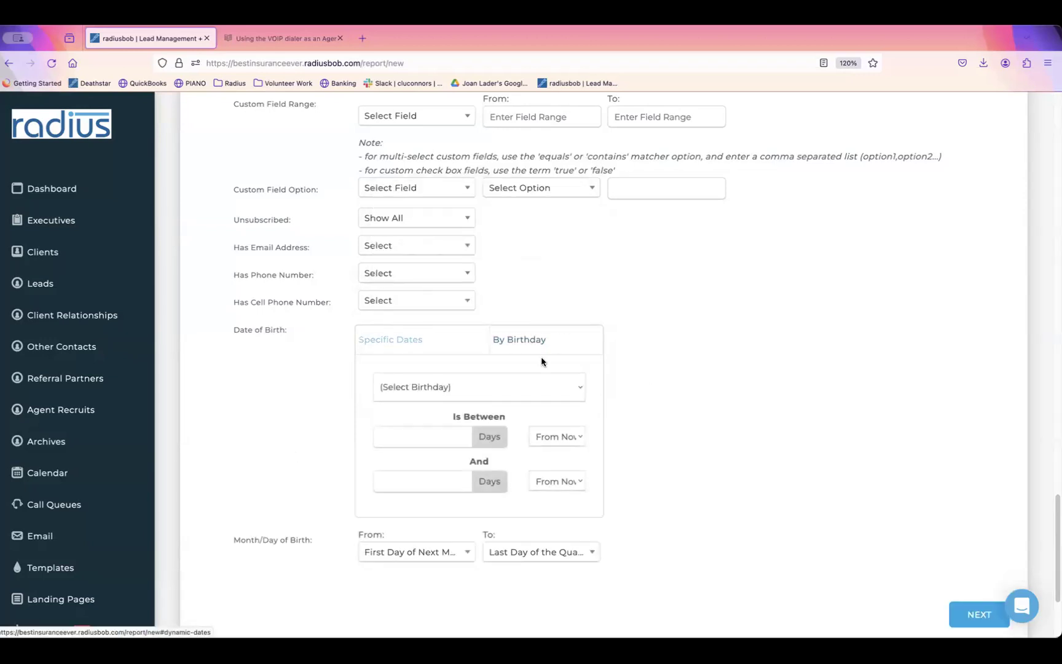
left_click(564, 389)
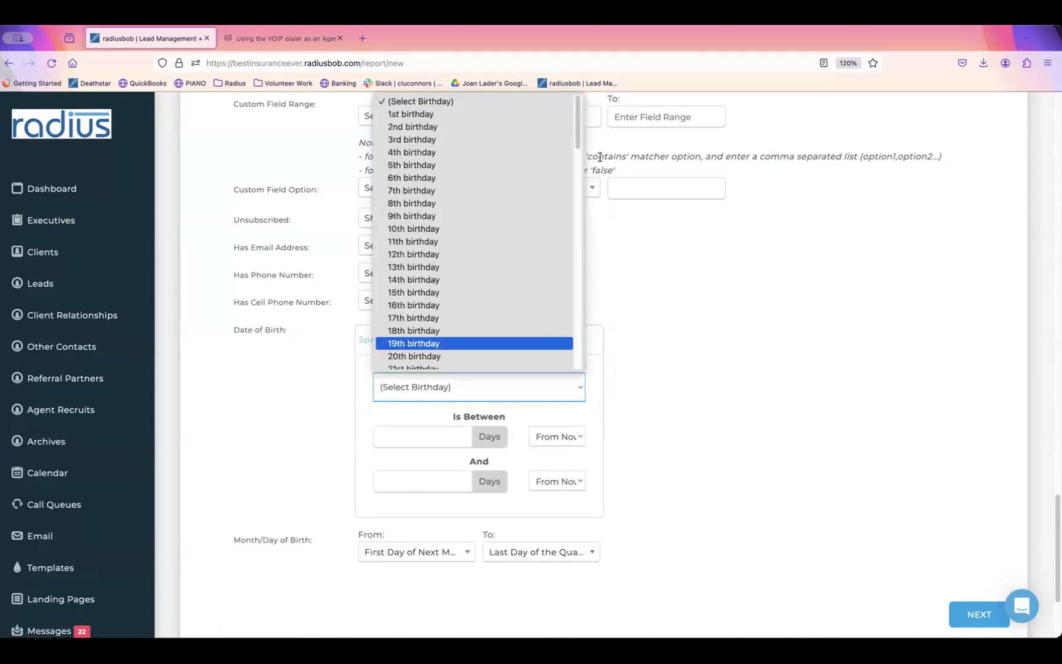
left_click_drag(579, 139, 576, 182)
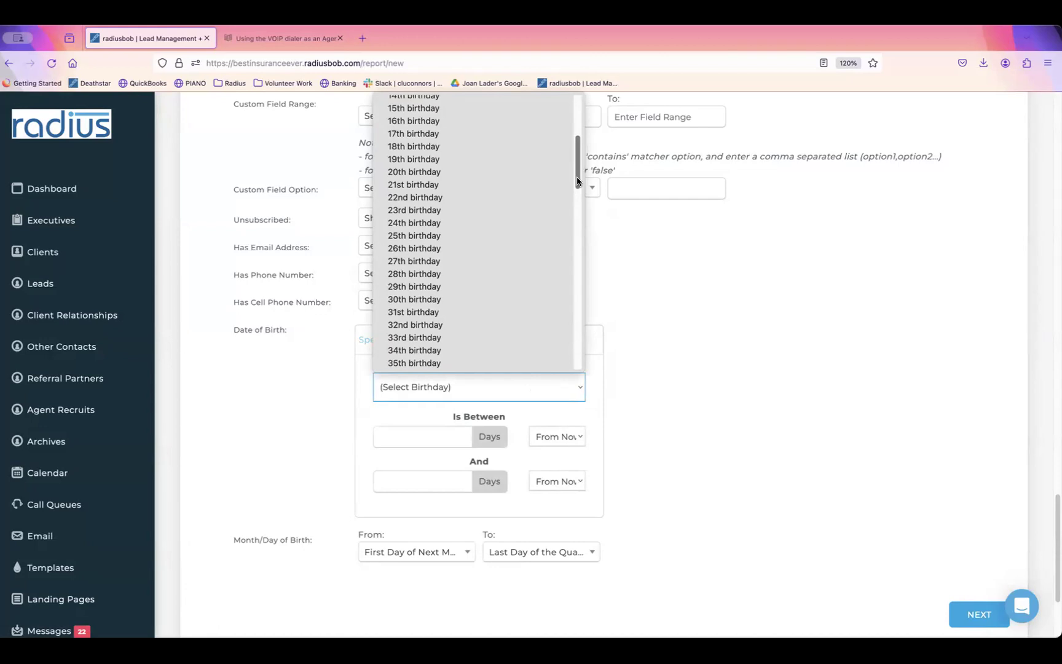
scroll(535, 155, "up", 1)
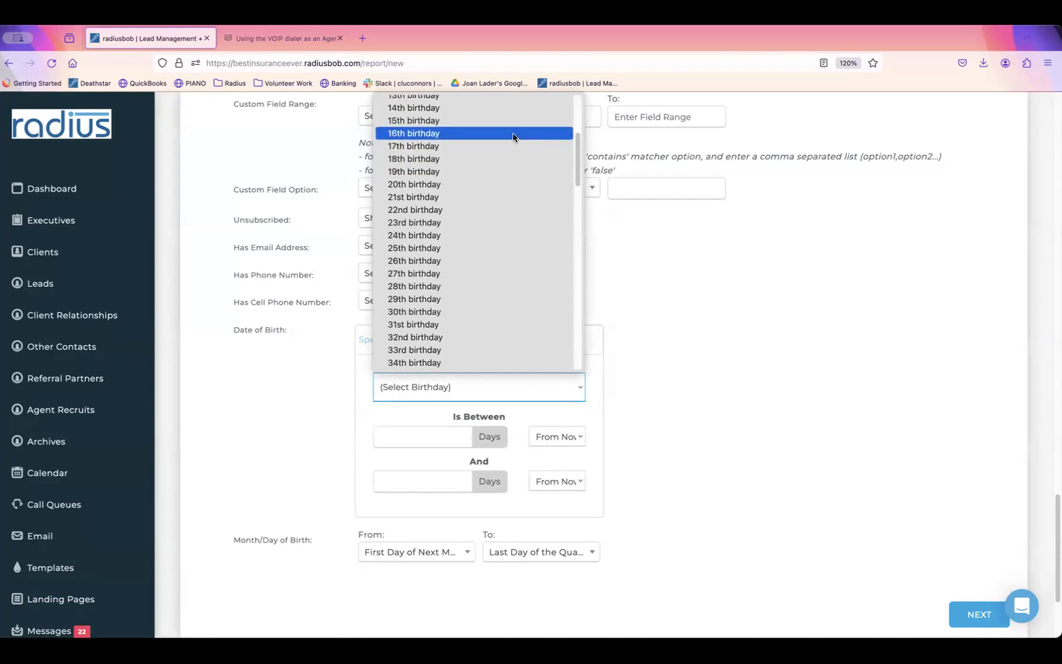
left_click(515, 144)
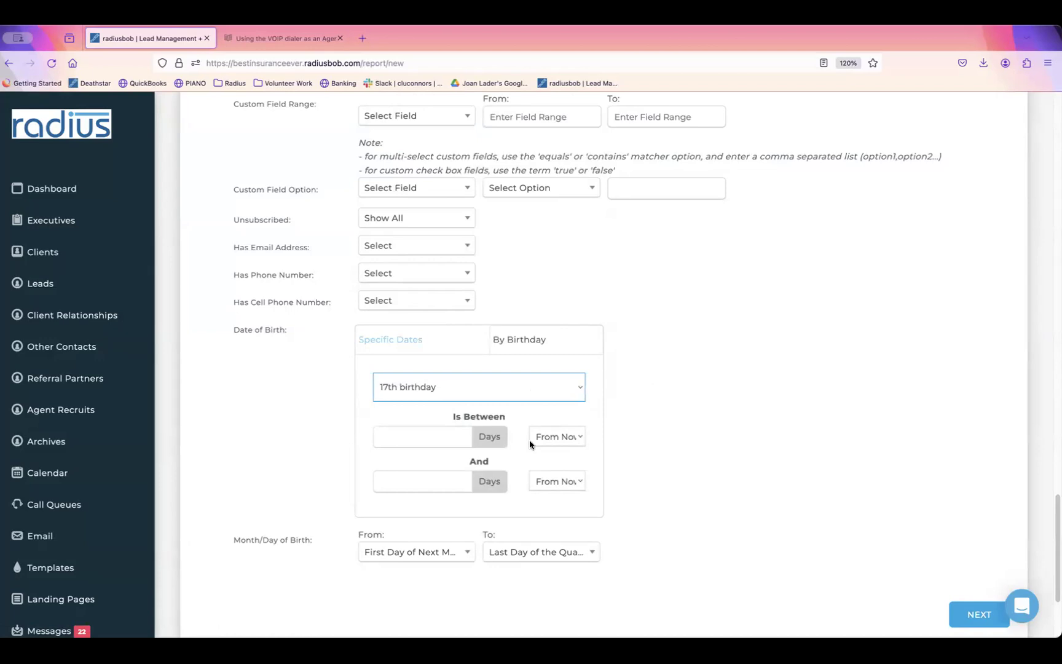
Step: Set the birthday window to 170 days from now through 1 day ago
left_click(456, 429)
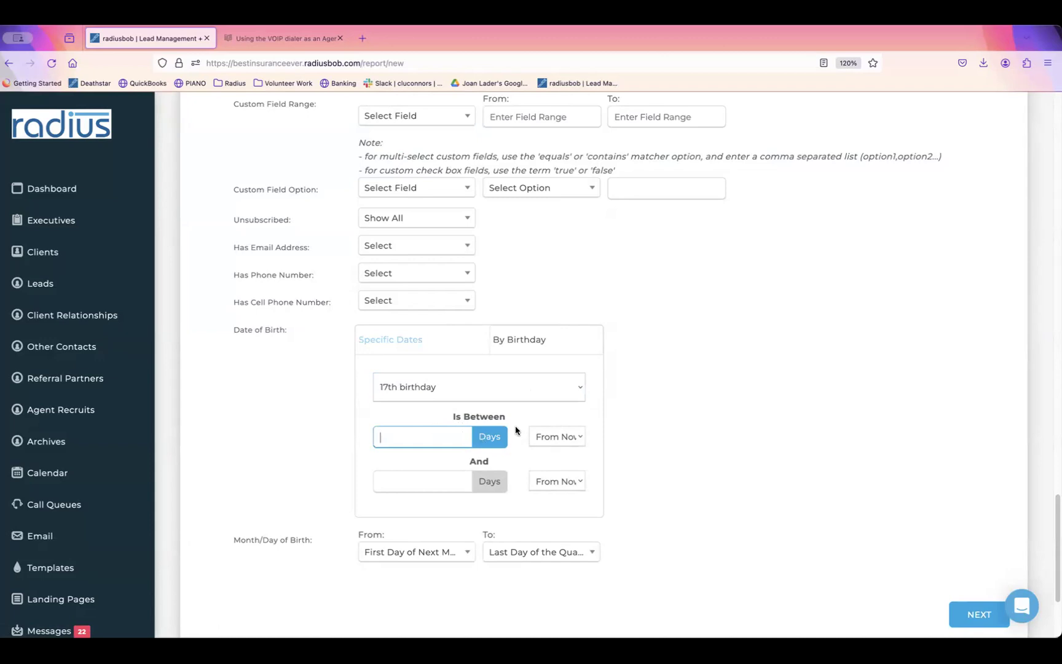
type("170")
left_click(444, 486)
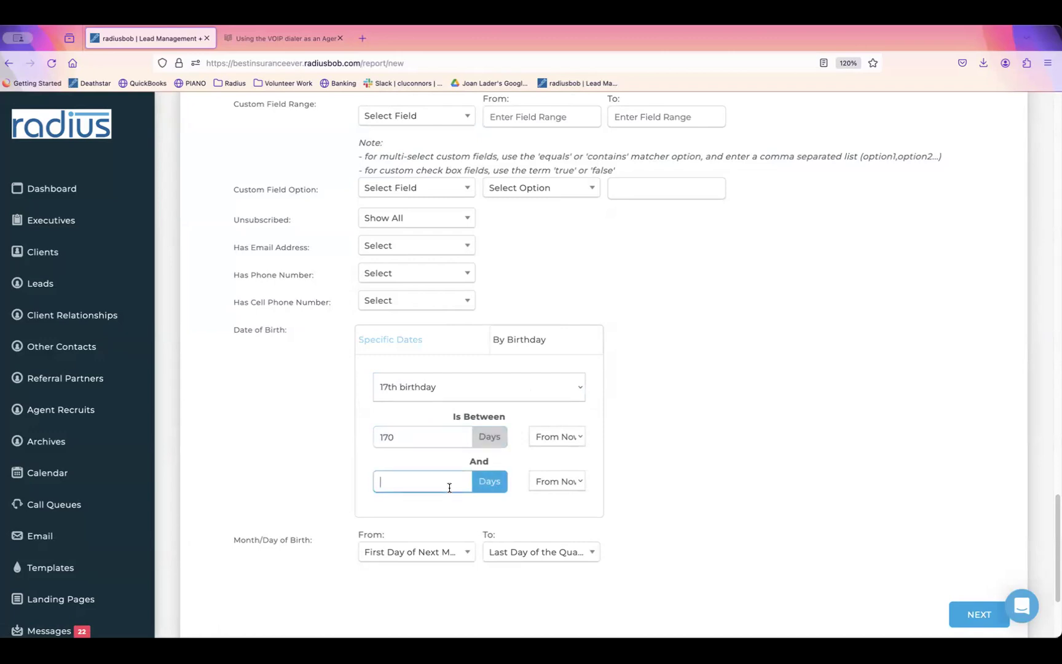
type("1")
left_click(562, 481)
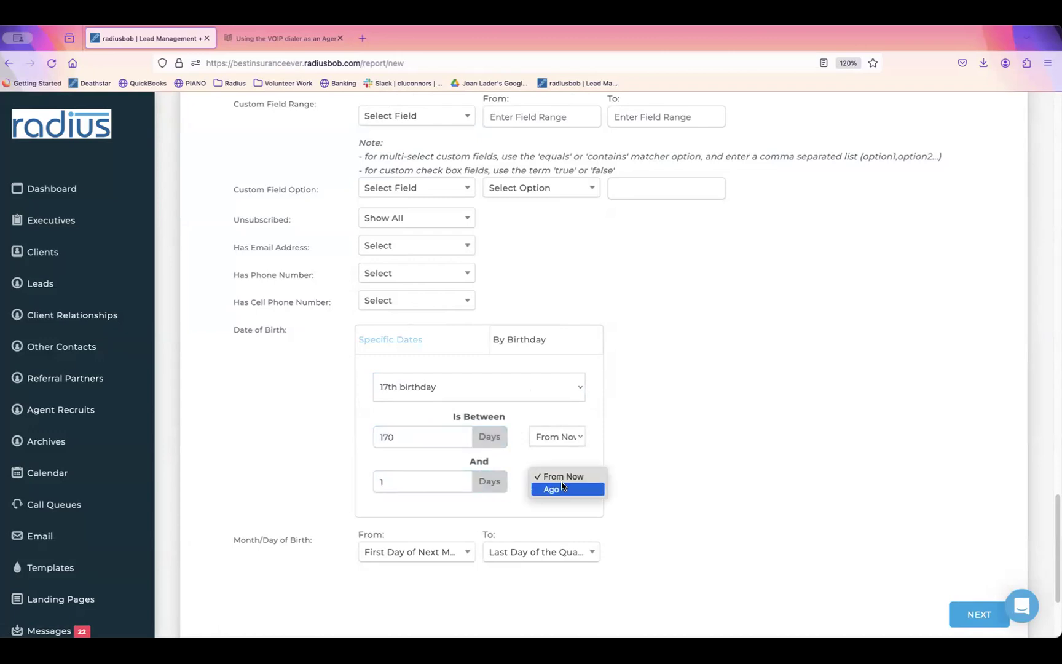
left_click(561, 489)
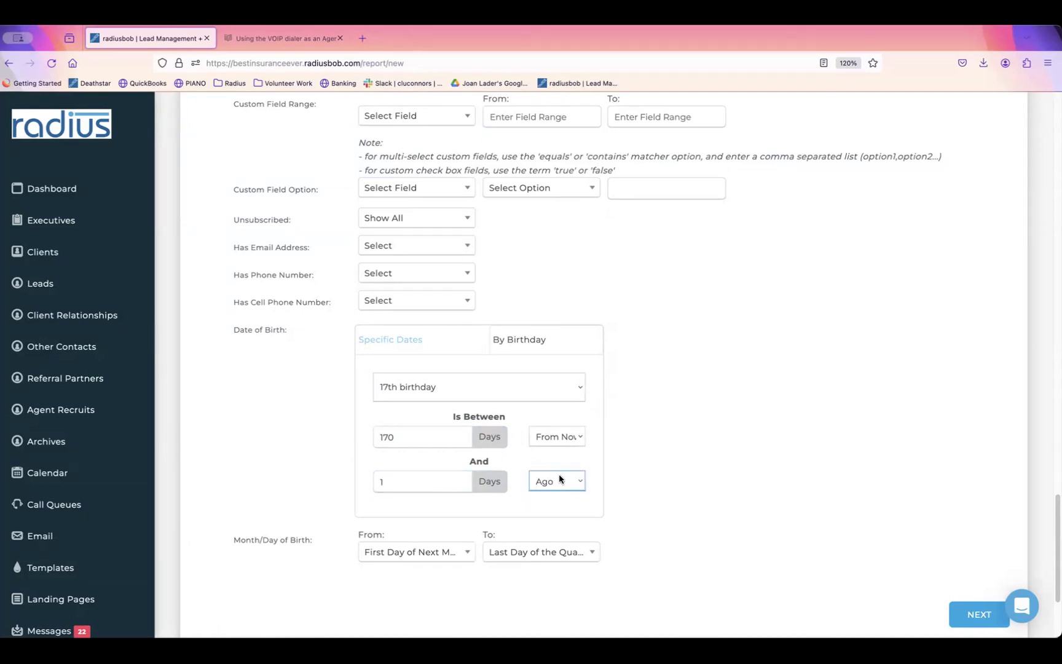
Step: Blank both the From and To Month/Day of Birth dropdowns
left_click(461, 551)
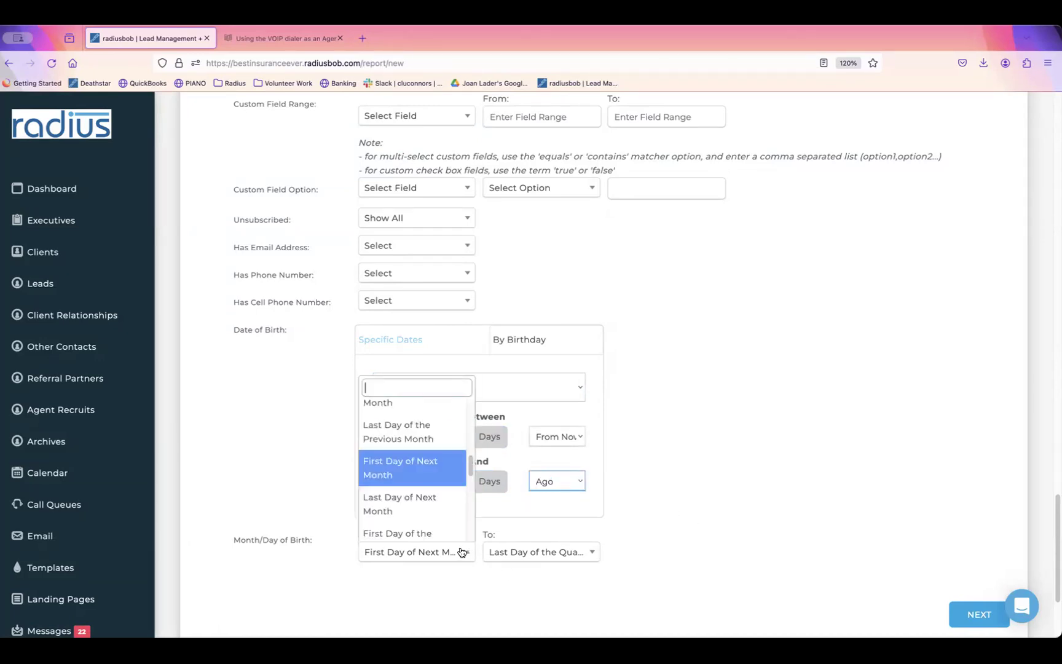
left_click_drag(471, 466, 471, 393)
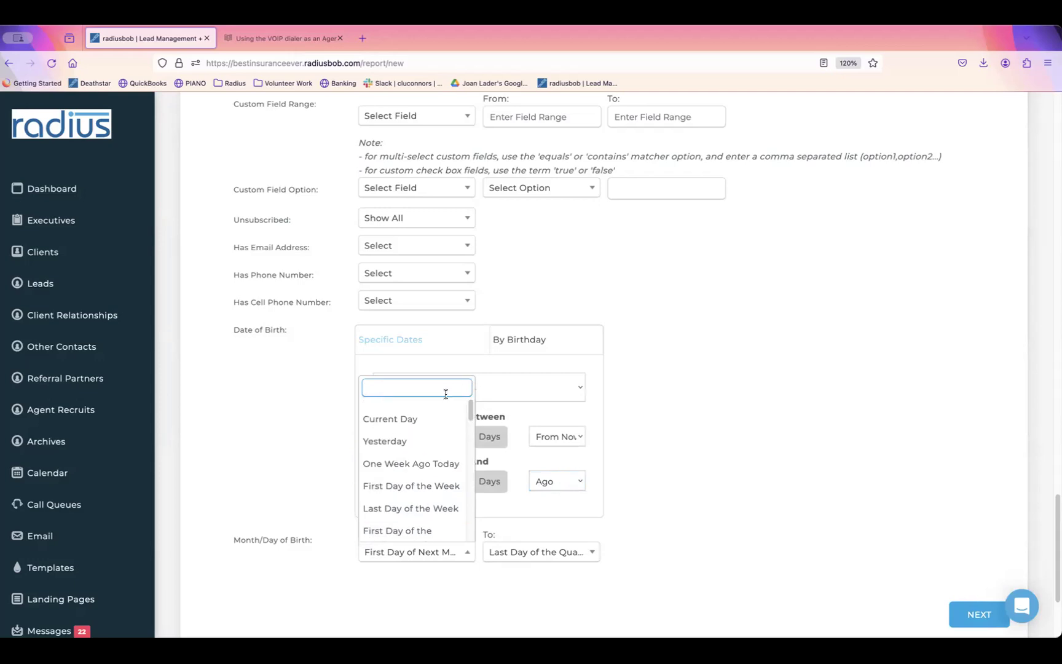
left_click(438, 405)
left_click(590, 552)
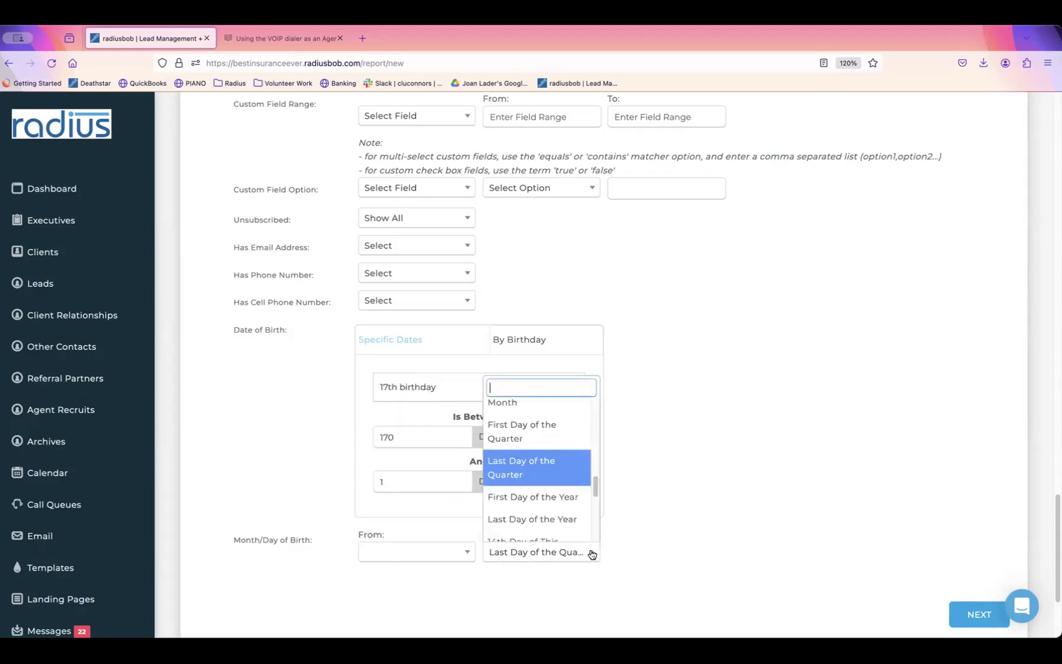
left_click_drag(595, 484, 596, 386)
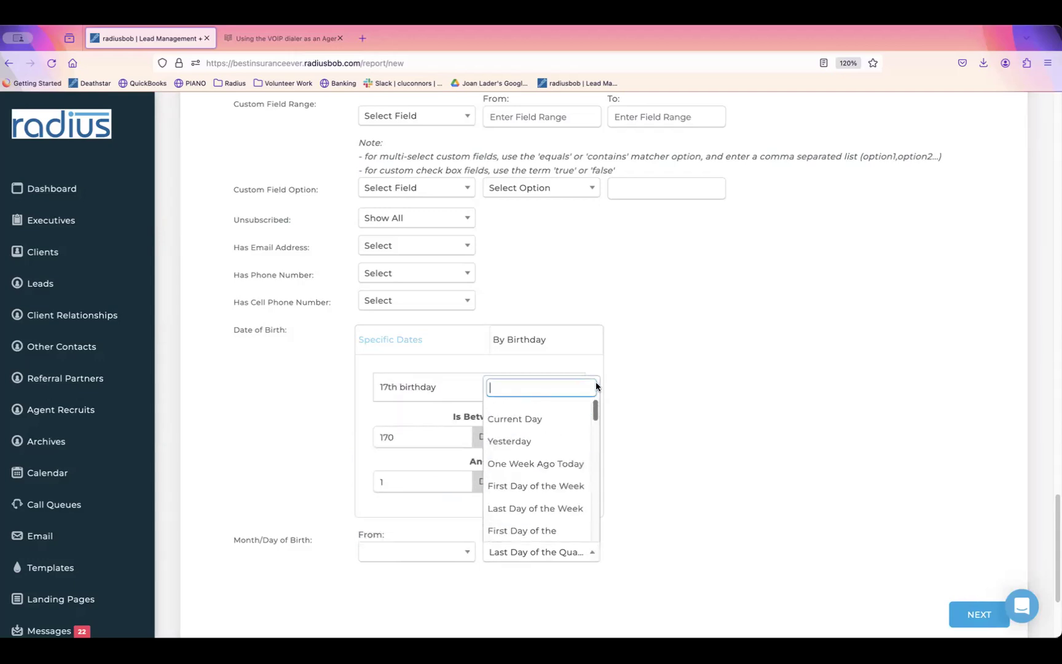
left_click(528, 404)
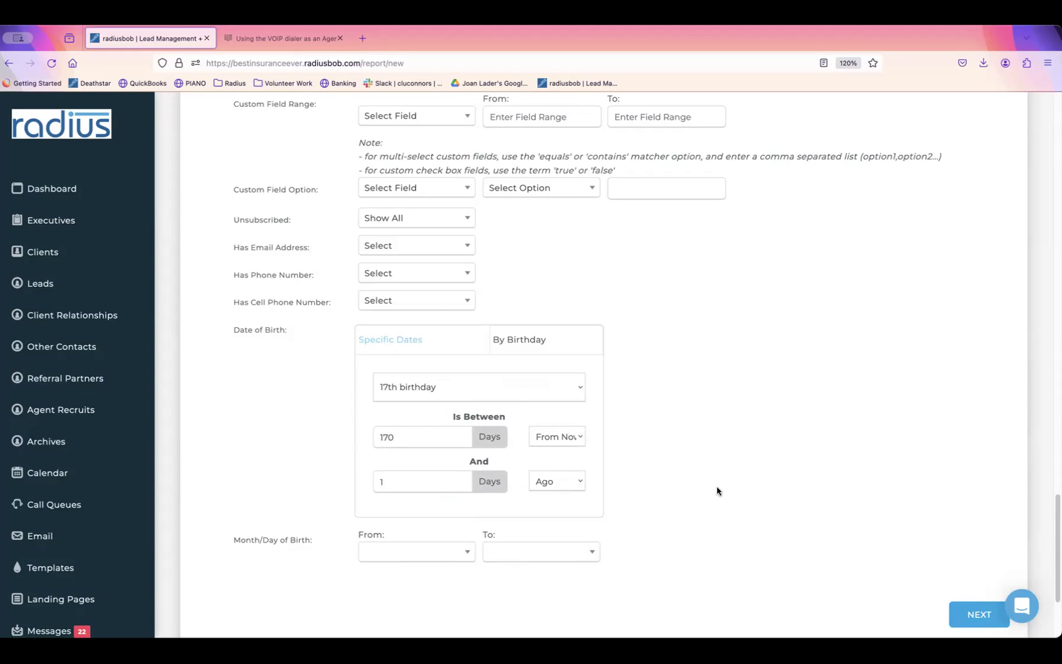
Step: Change the birthday milestone to the 69th birthday
left_click(574, 386)
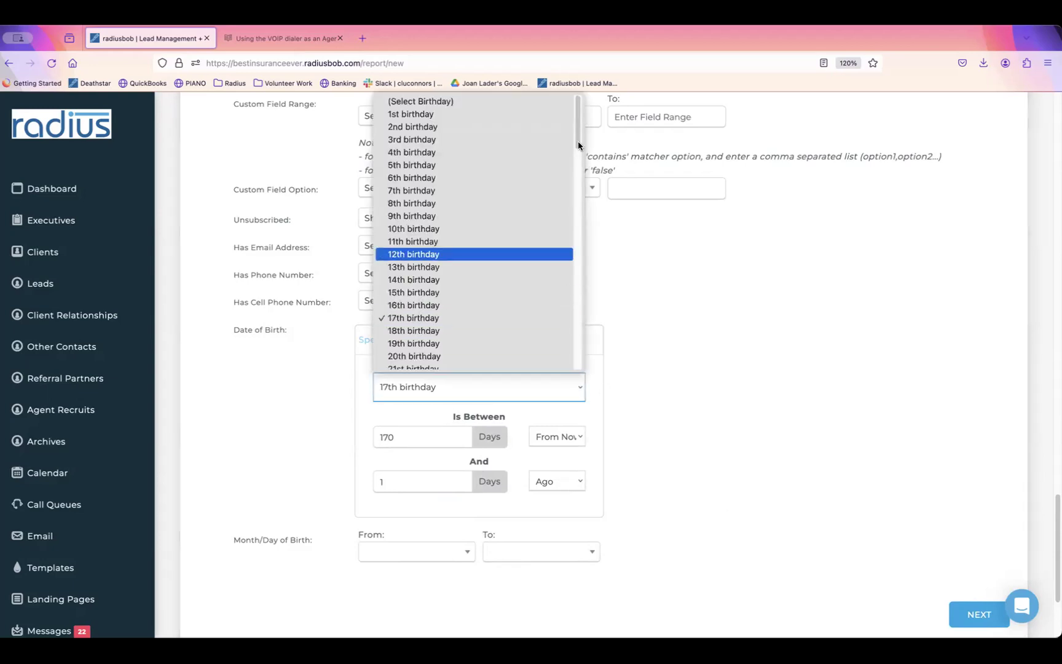
left_click_drag(577, 135, 587, 280)
left_click(513, 323)
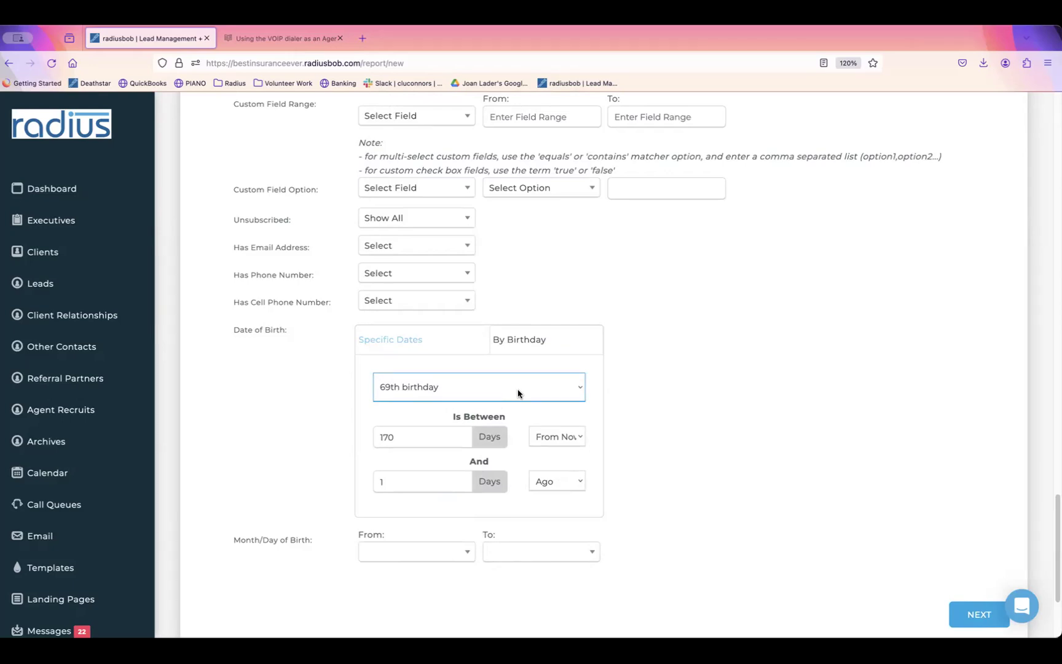
left_click(441, 556)
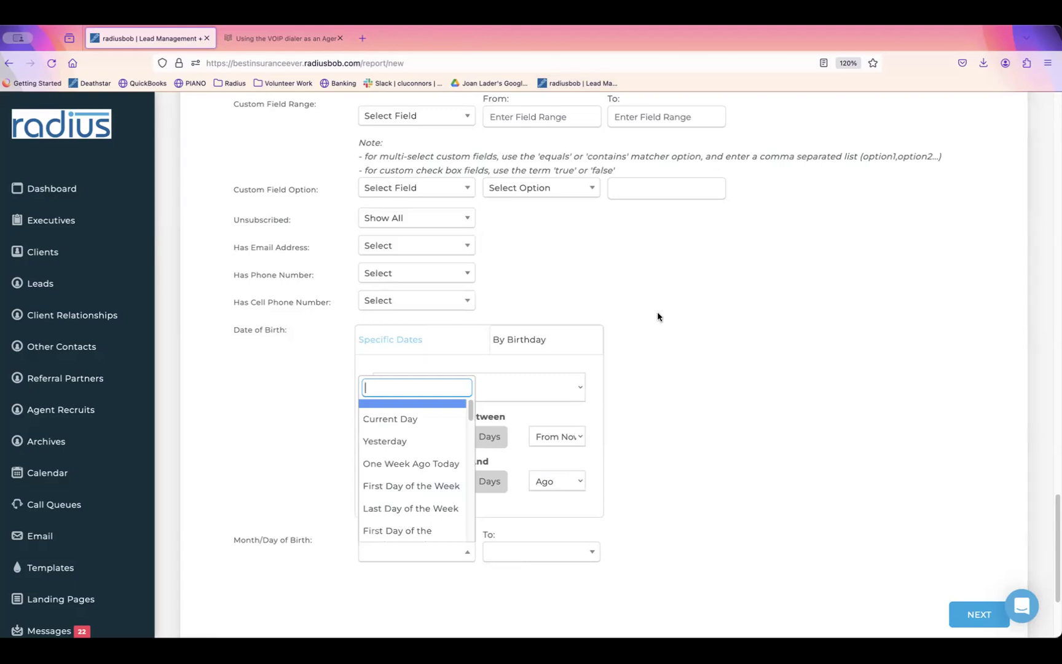
left_click(643, 274)
triple_click(642, 274)
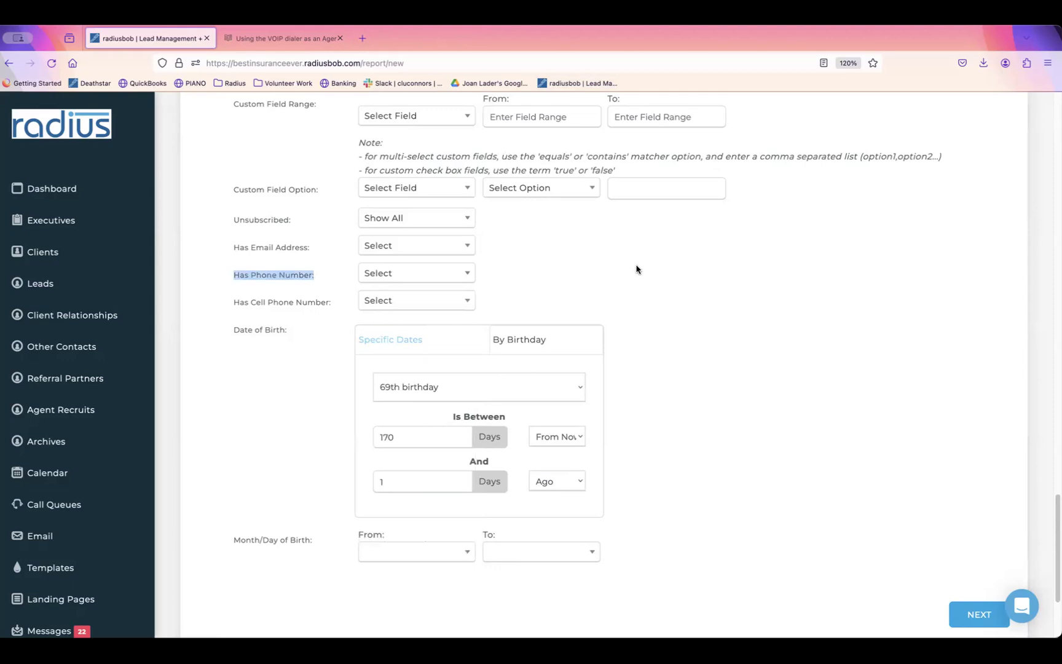
left_click(748, 289)
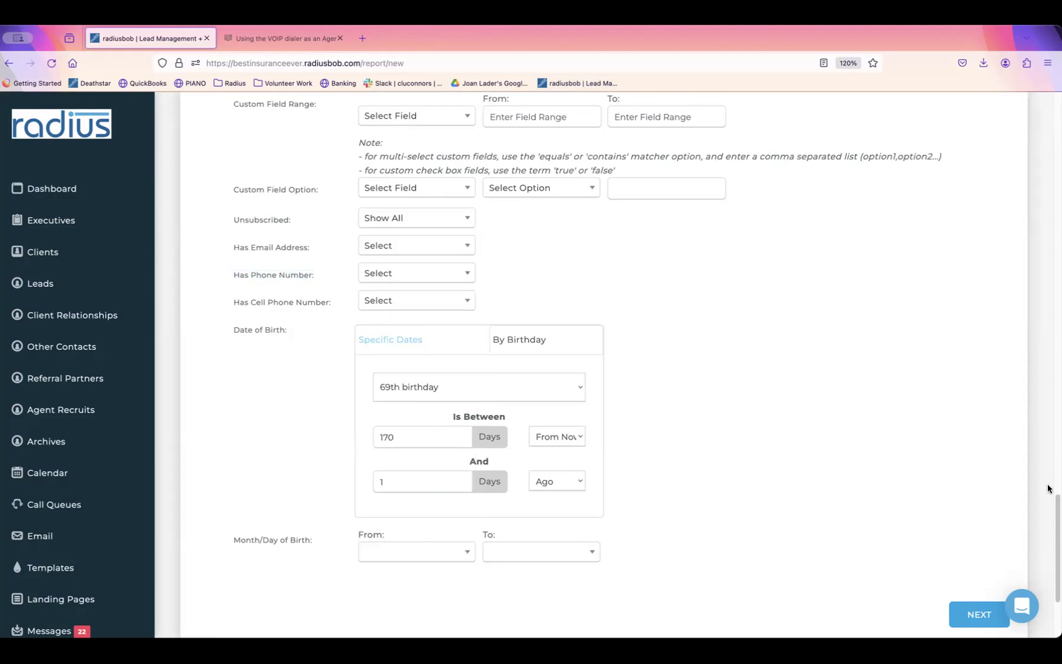
left_click_drag(1054, 509, 1053, 96)
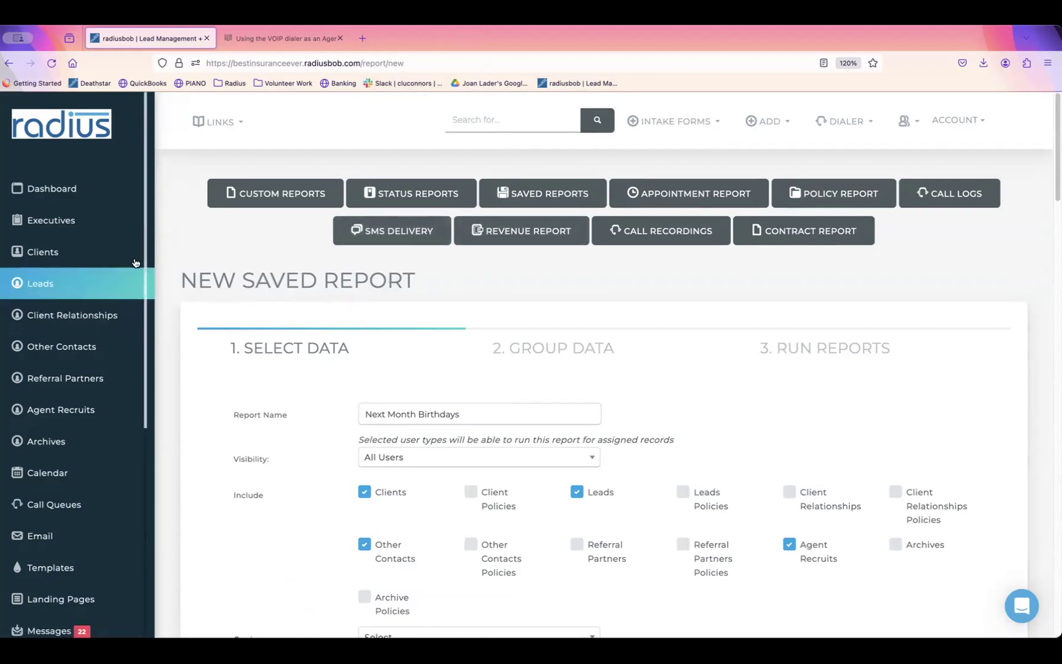
Step: Open Carrier Commission Groups, then close the Import Carrier Commissions window
scroll(121, 403, "down", 5)
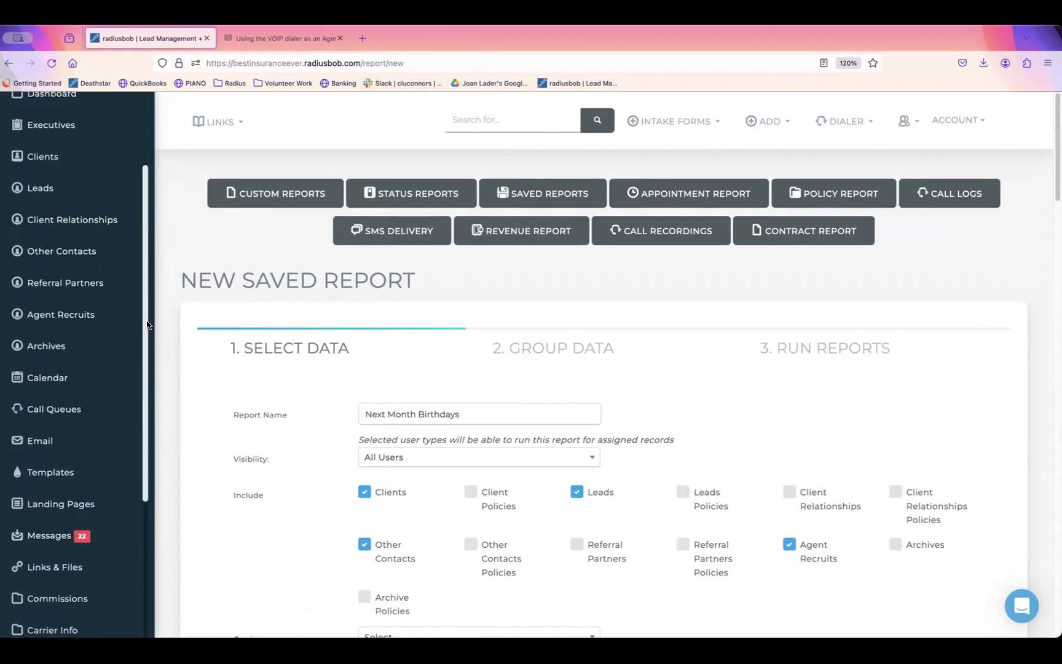
scroll(122, 404, "down", 4)
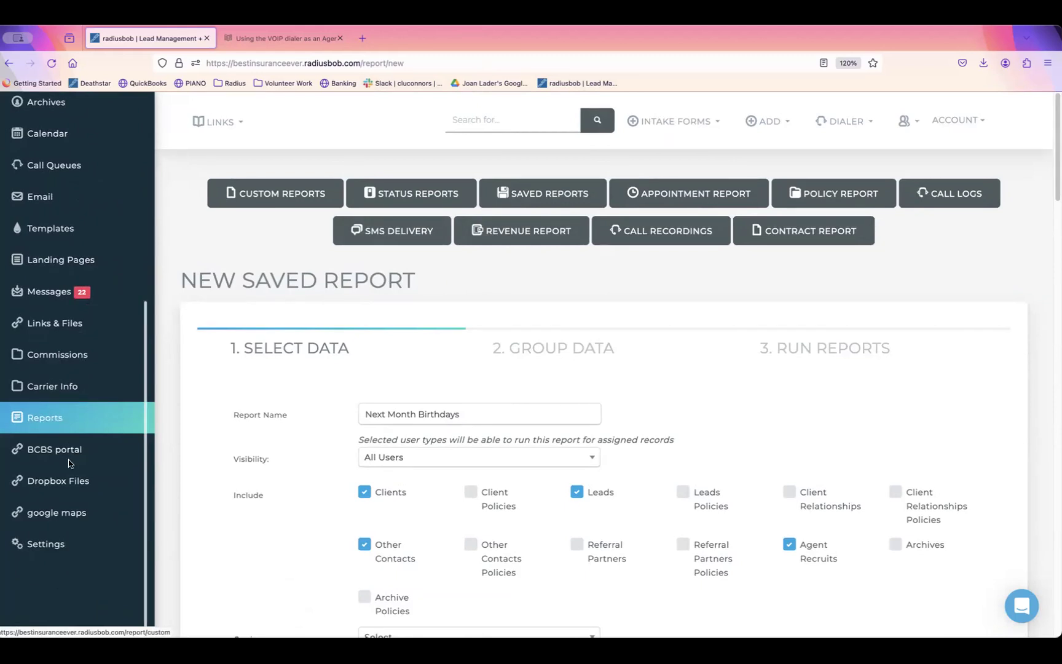
left_click(55, 352)
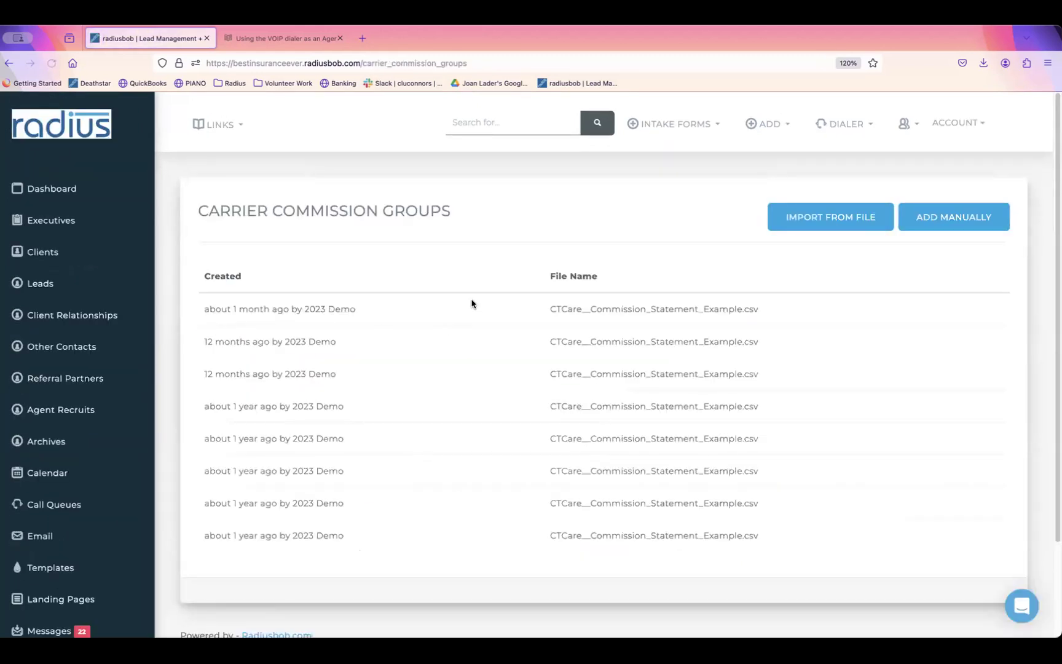
left_click(829, 215)
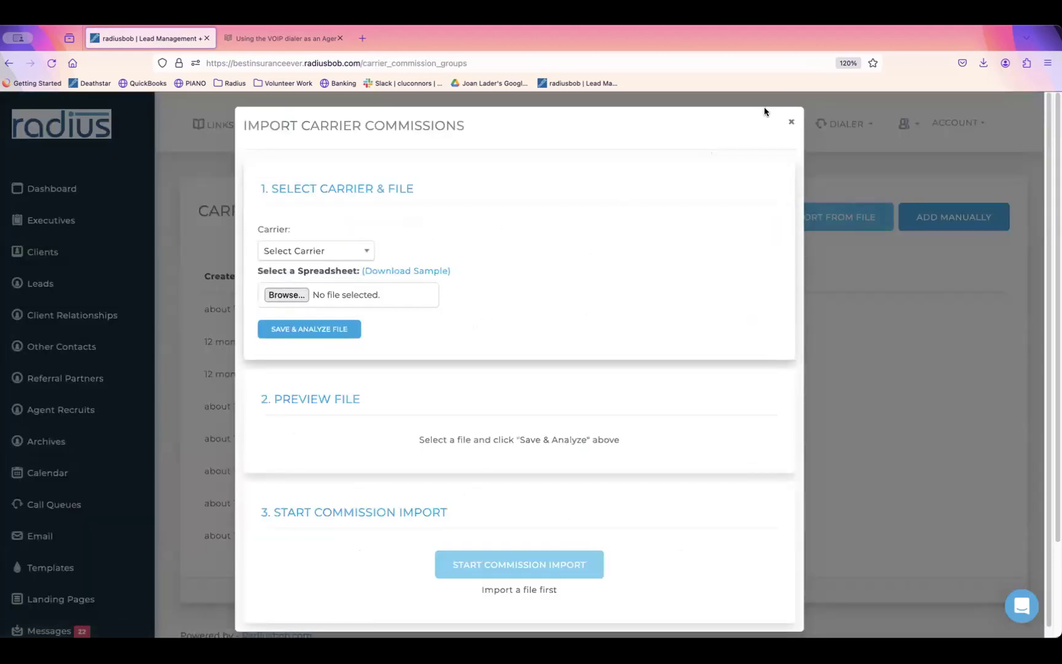
left_click(792, 121)
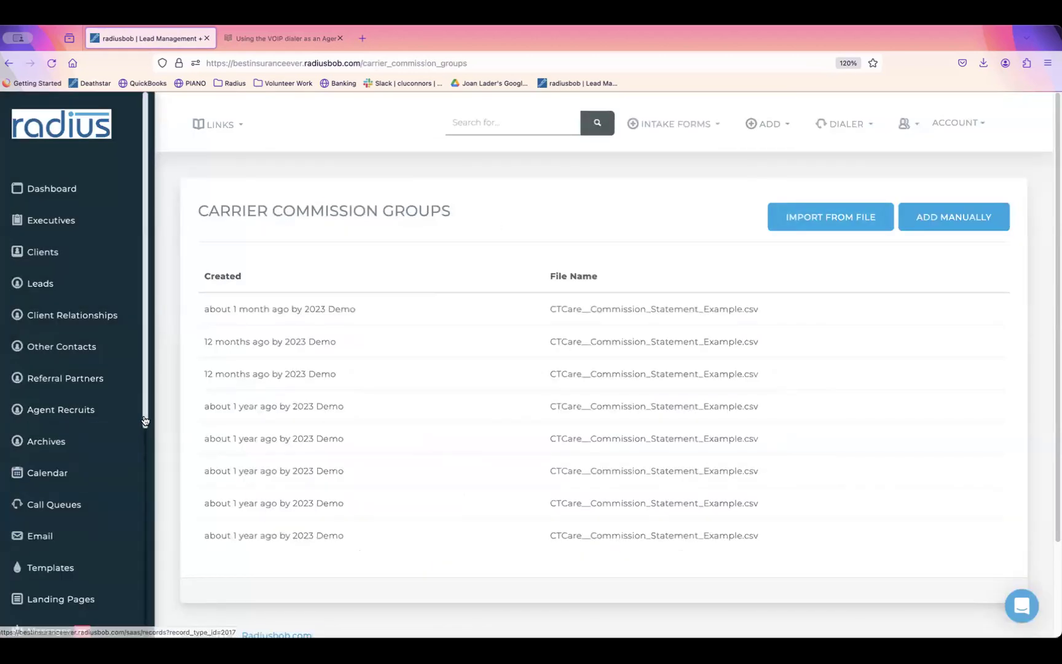
Step: Go to Reports and switch to the Revenue Report
scroll(142, 536, "down", 2)
scroll(142, 535, "down", 5)
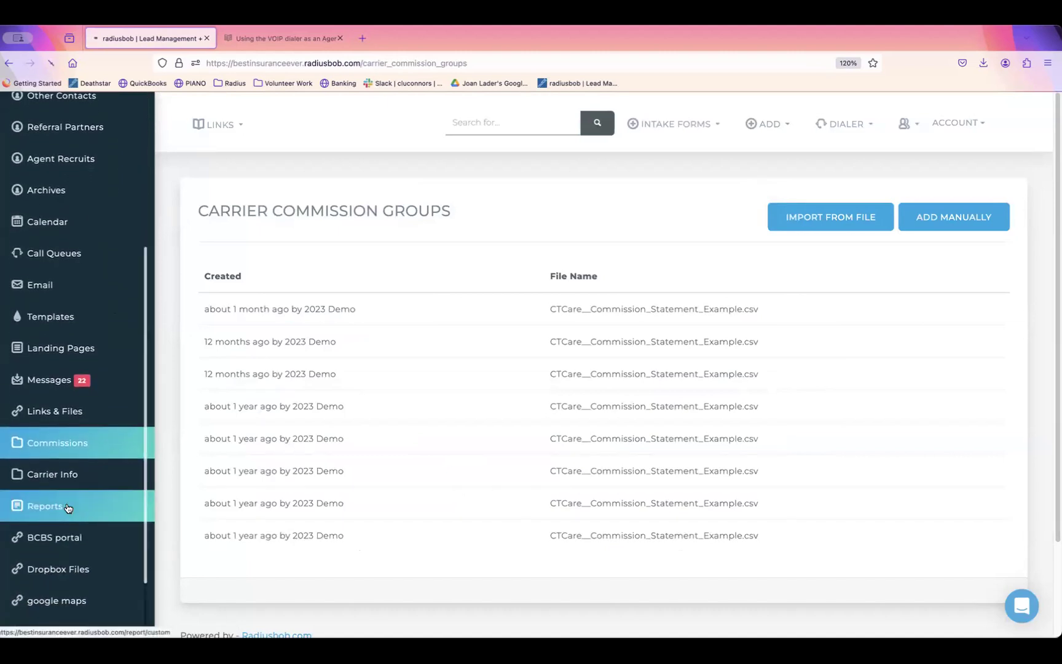
left_click(69, 507)
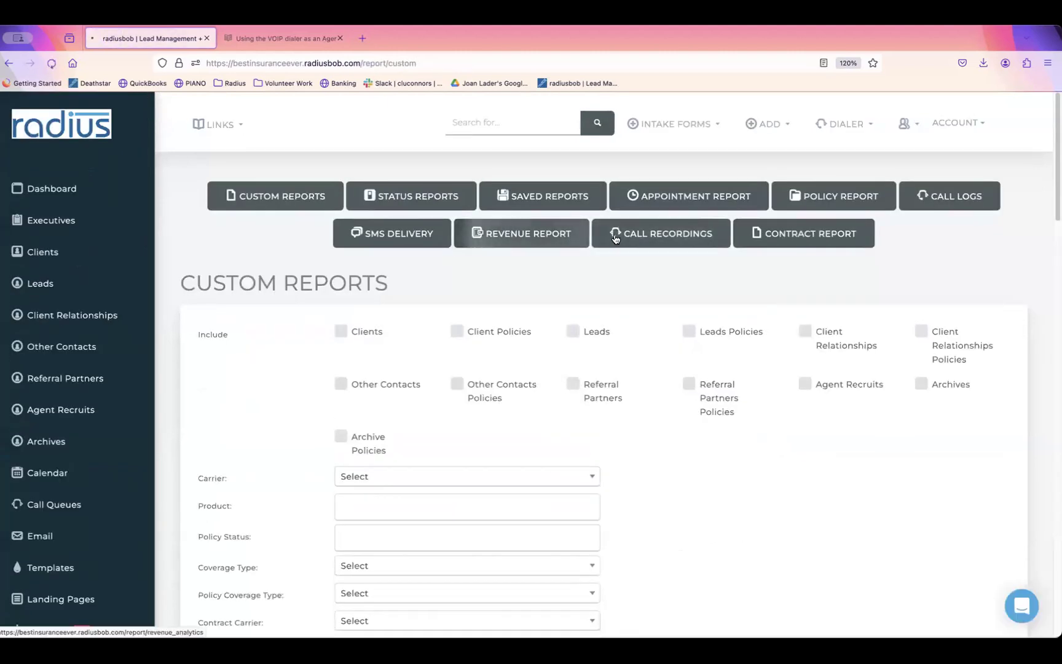
left_click(541, 234)
Step: Choose CTCare as the revenue report's carrier
left_click(415, 332)
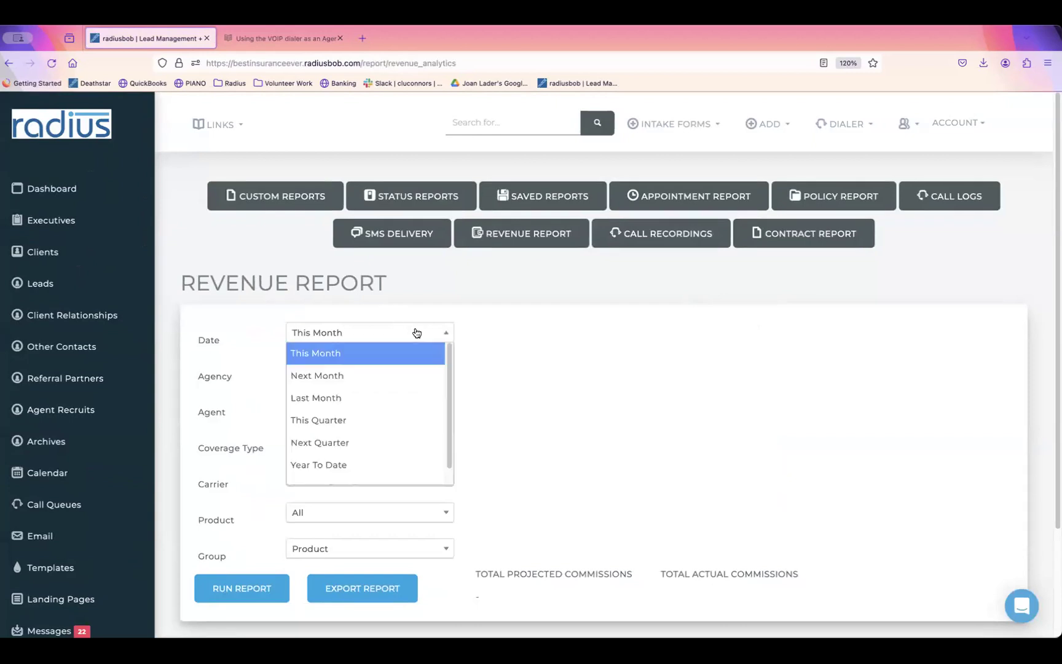
left_click(455, 325)
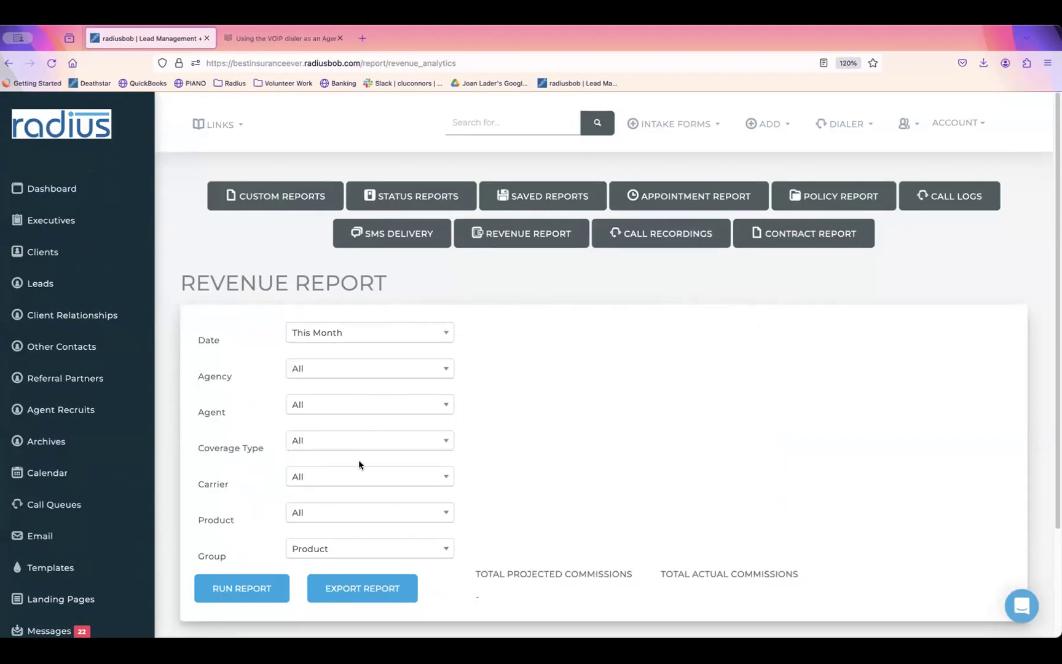
left_click(361, 477)
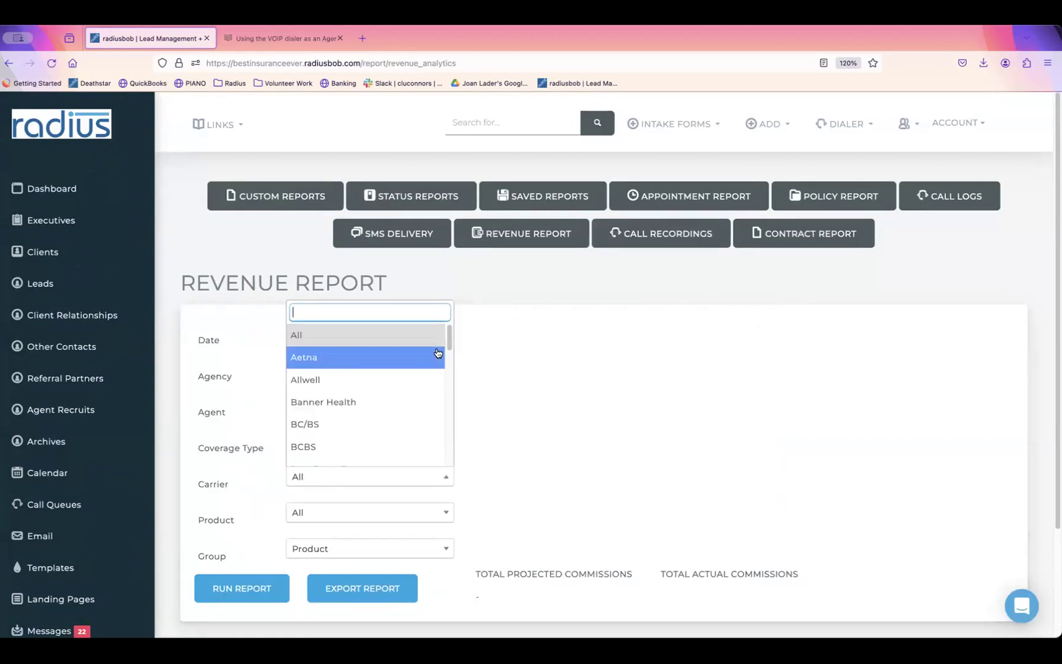
left_click_drag(447, 346, 448, 376)
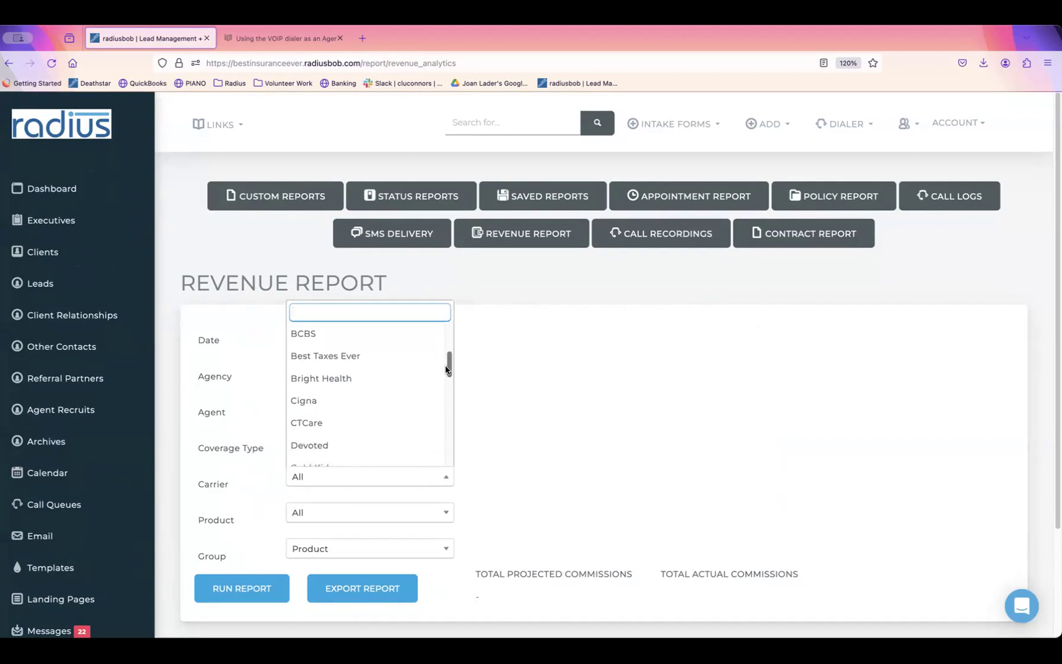
left_click(427, 413)
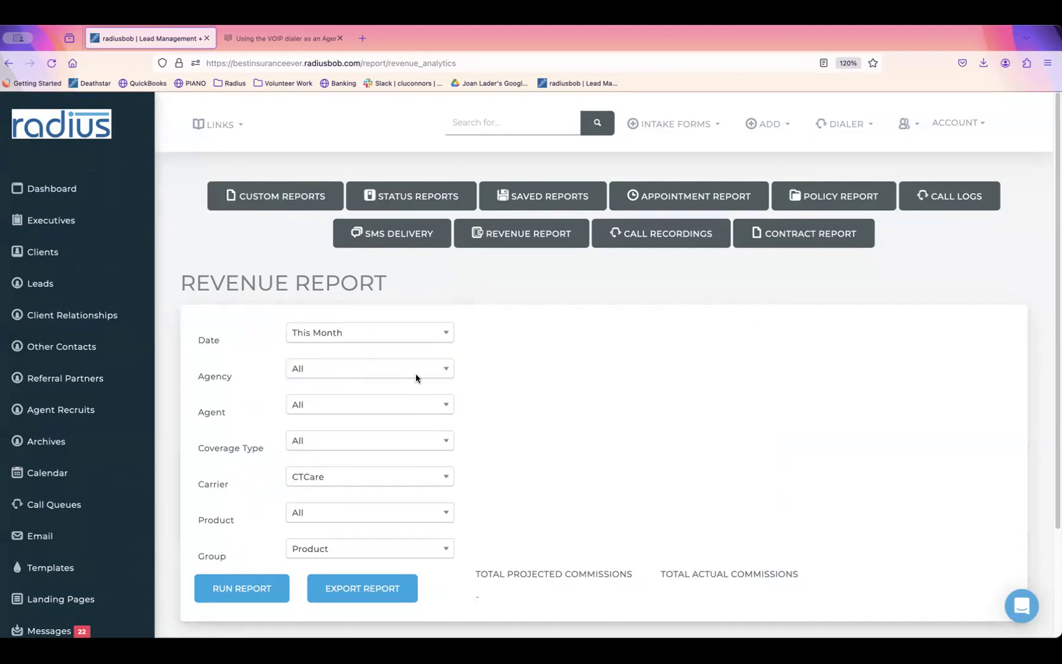
Step: Set a custom date range 01/01/2022–01/01/2024 and run the report for CTCare
left_click(416, 332)
left_click_drag(451, 379, 451, 420)
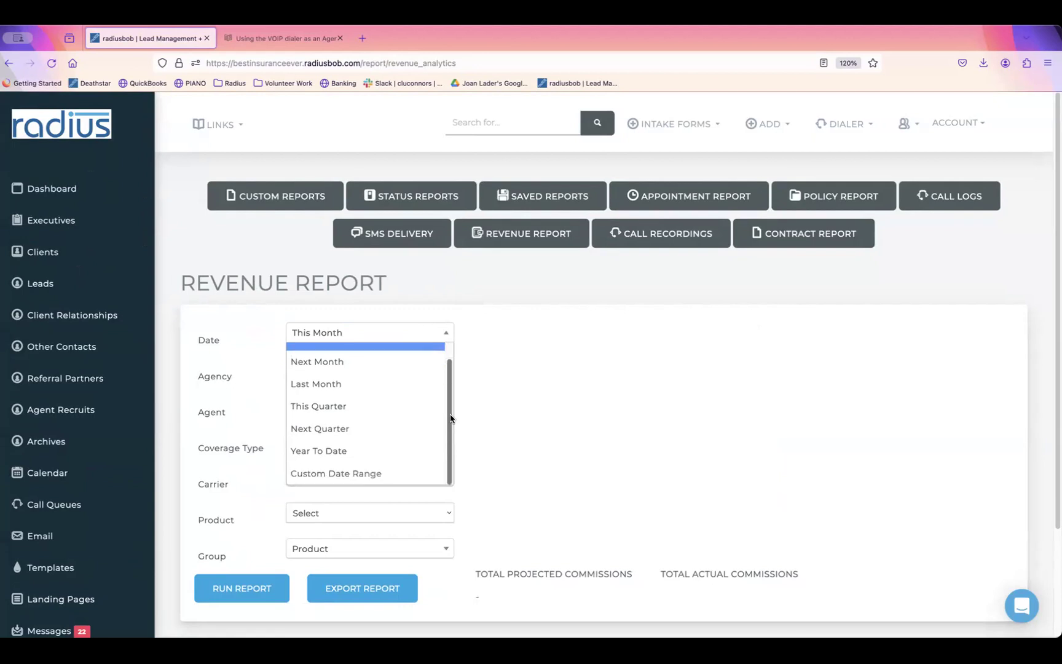
left_click(393, 473)
left_click(376, 371)
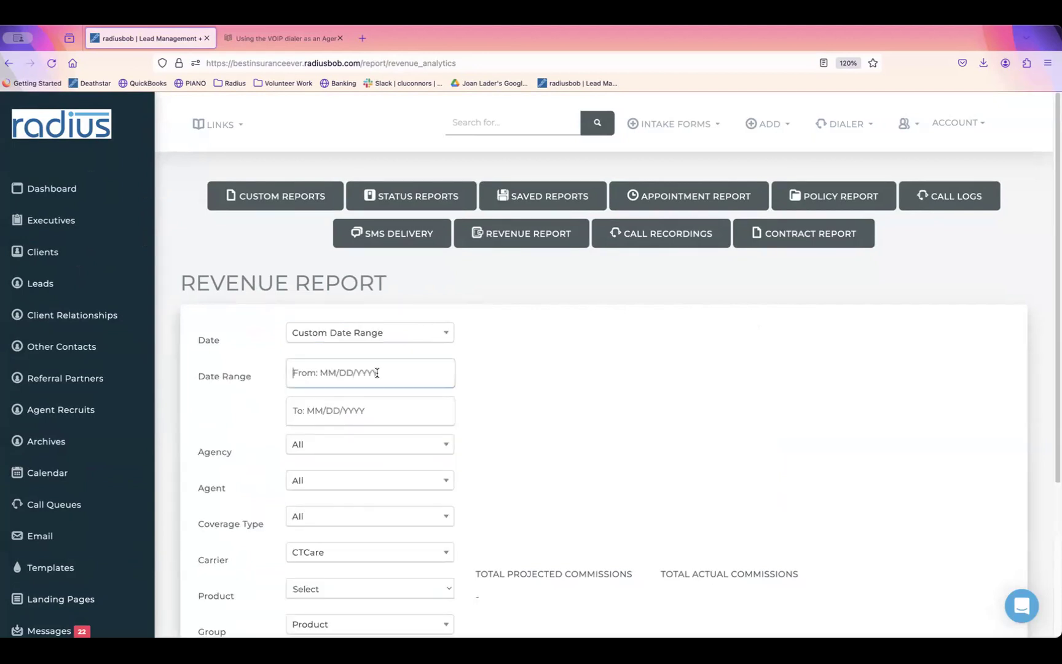
type("1/1/2022")
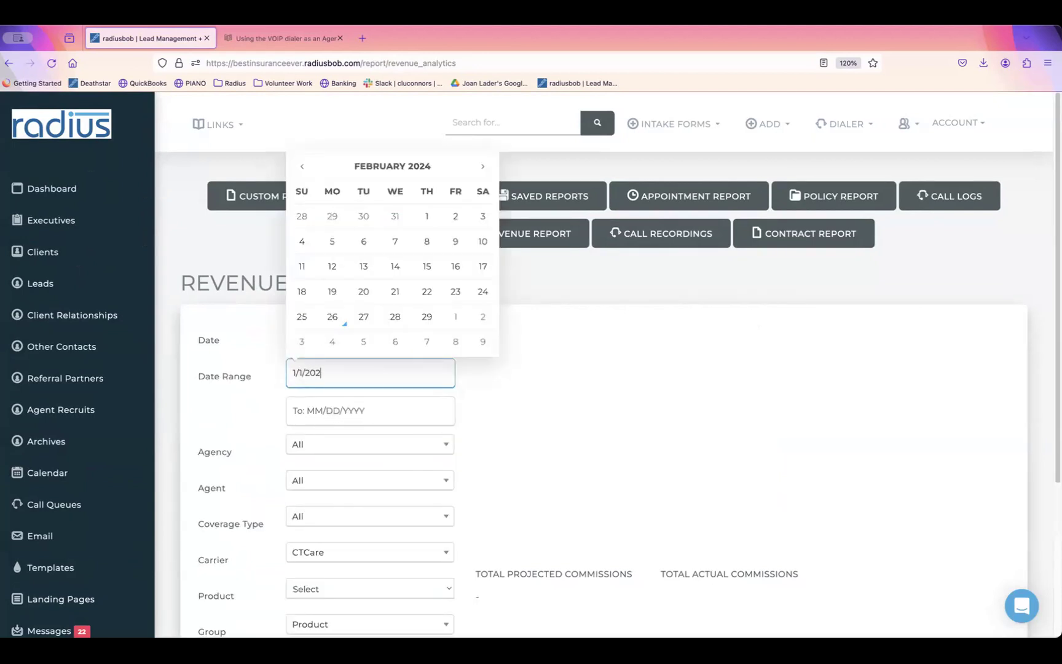
left_click(365, 405)
type("1/")
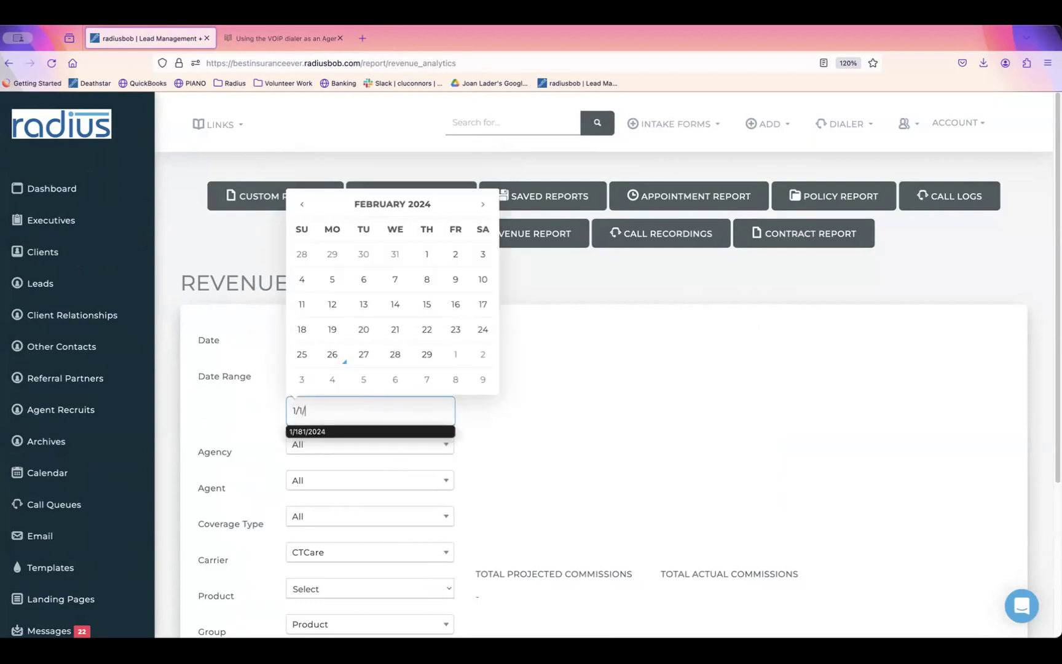
type("01/2024")
left_click(525, 433)
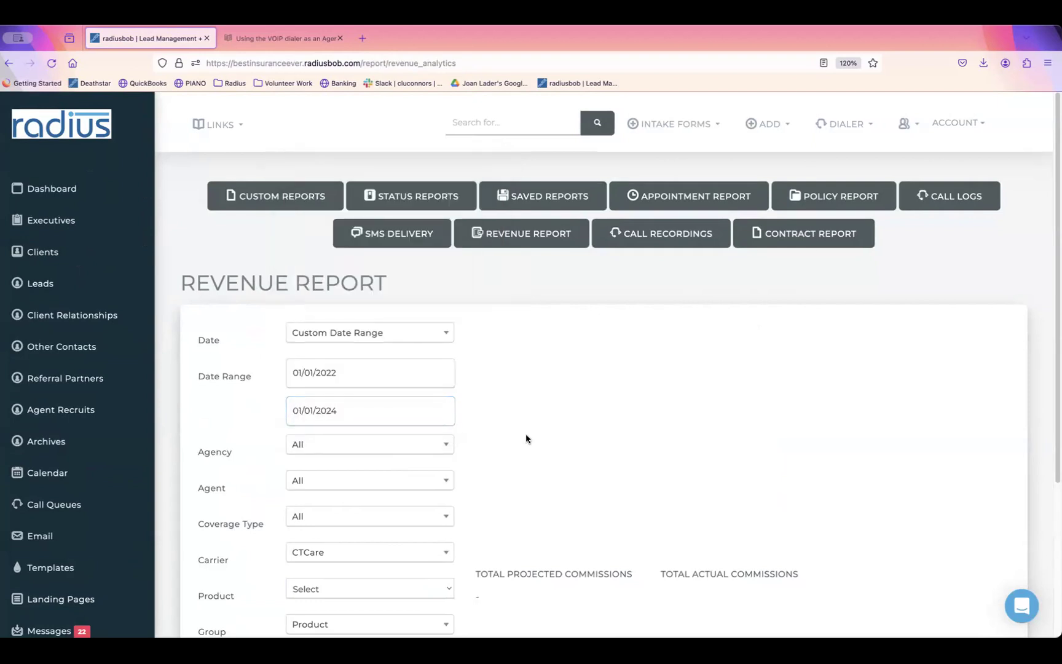
scroll(988, 412, "down", 5)
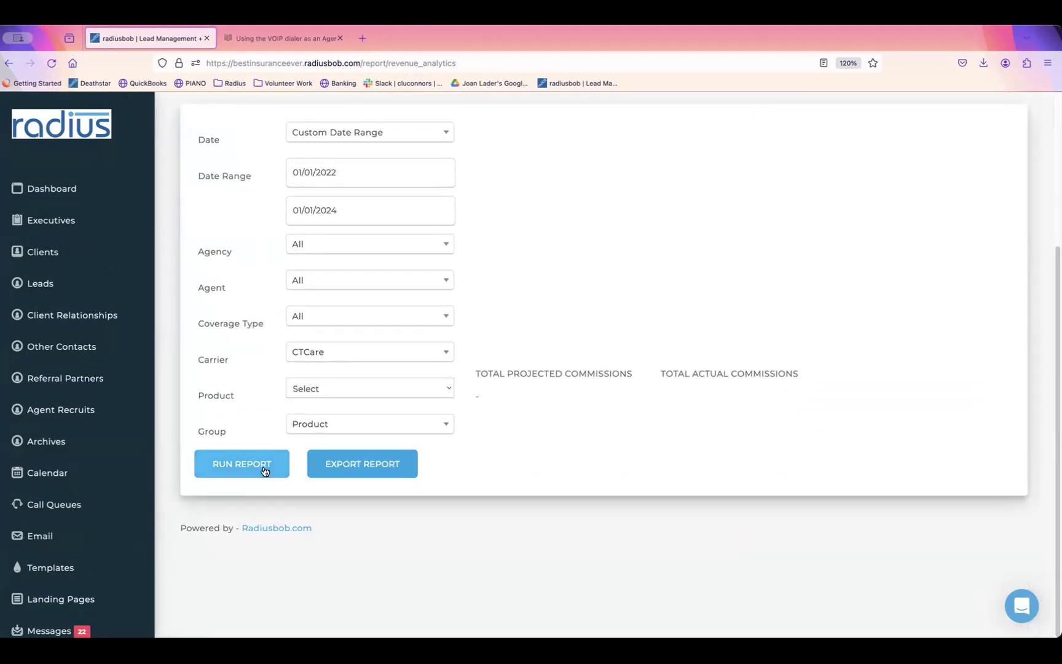
left_click(264, 468)
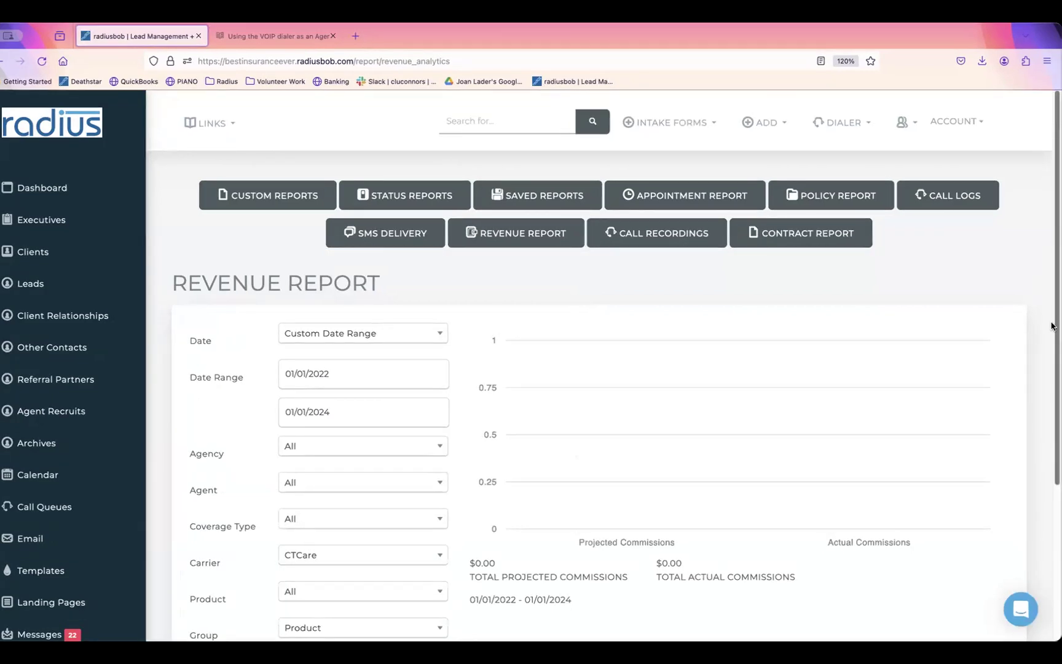
Step: Set Carrier back to All and rerun the revenue report
scroll(1027, 424, "down", 3)
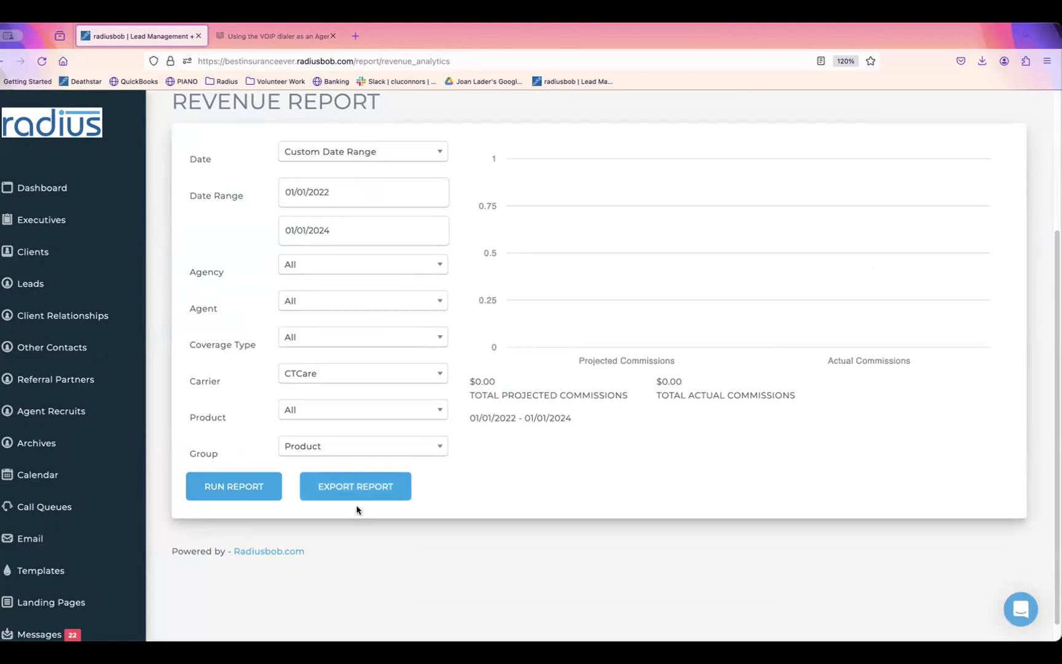
left_click(386, 375)
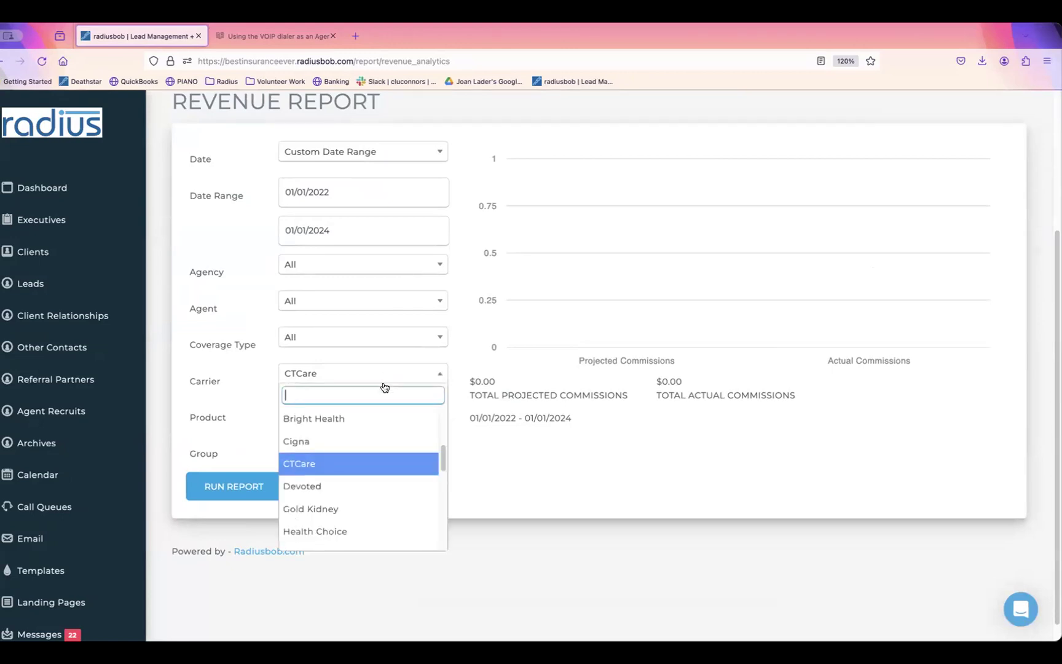
scroll(443, 452, "up", 5)
left_click(374, 419)
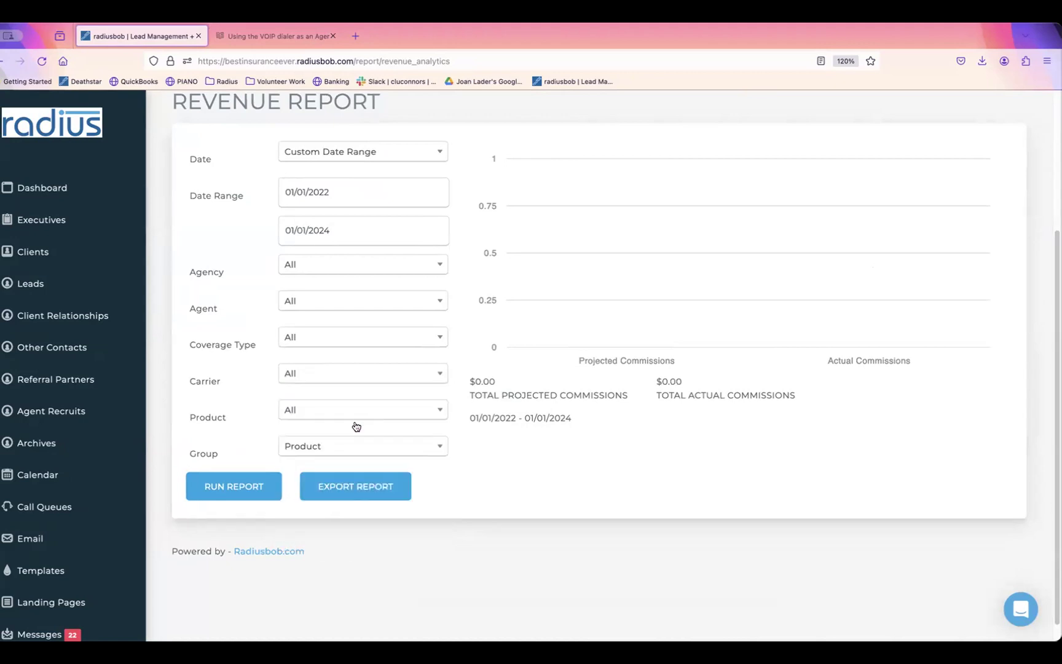
left_click(260, 490)
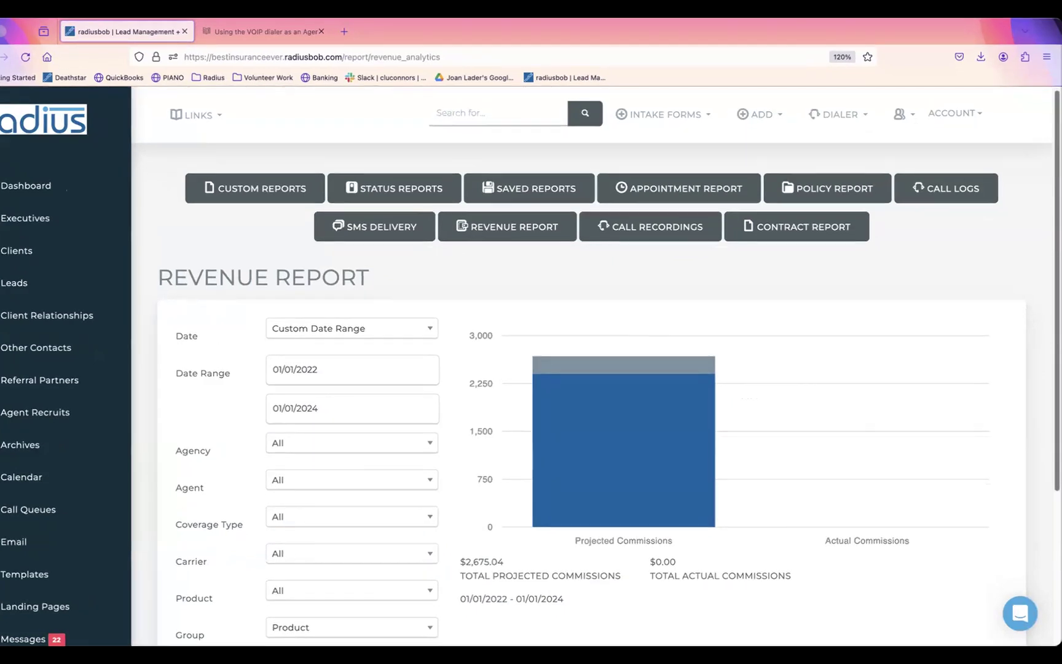
scroll(509, 424, "down", 5)
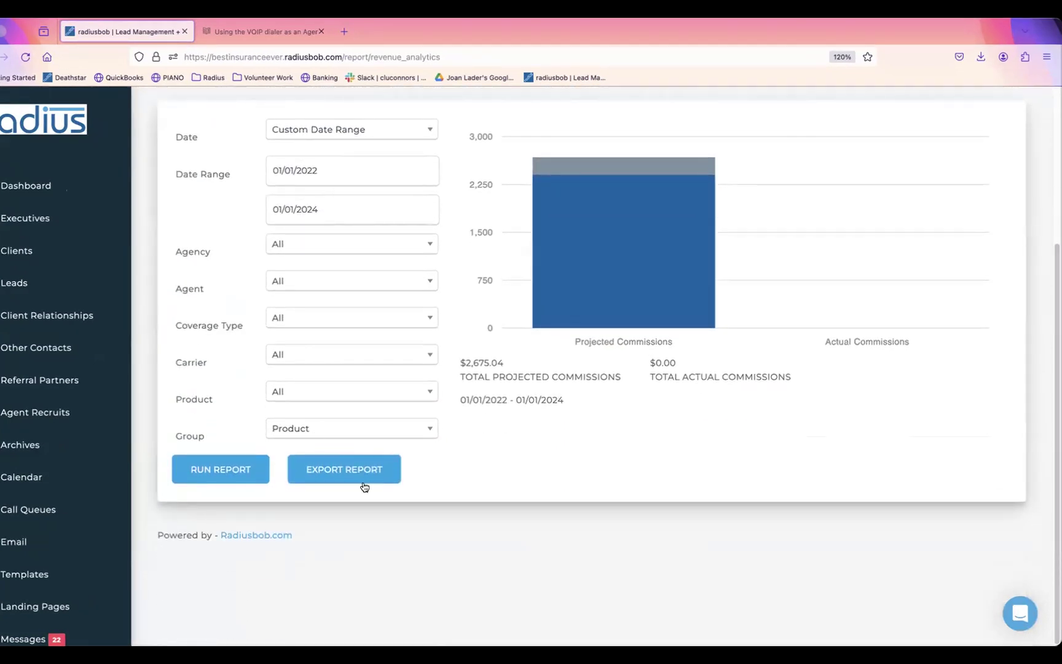
Step: Export the revenue report to revenue_report(4).csv and open the downloaded file in Numbers
left_click(339, 476)
left_click(352, 471)
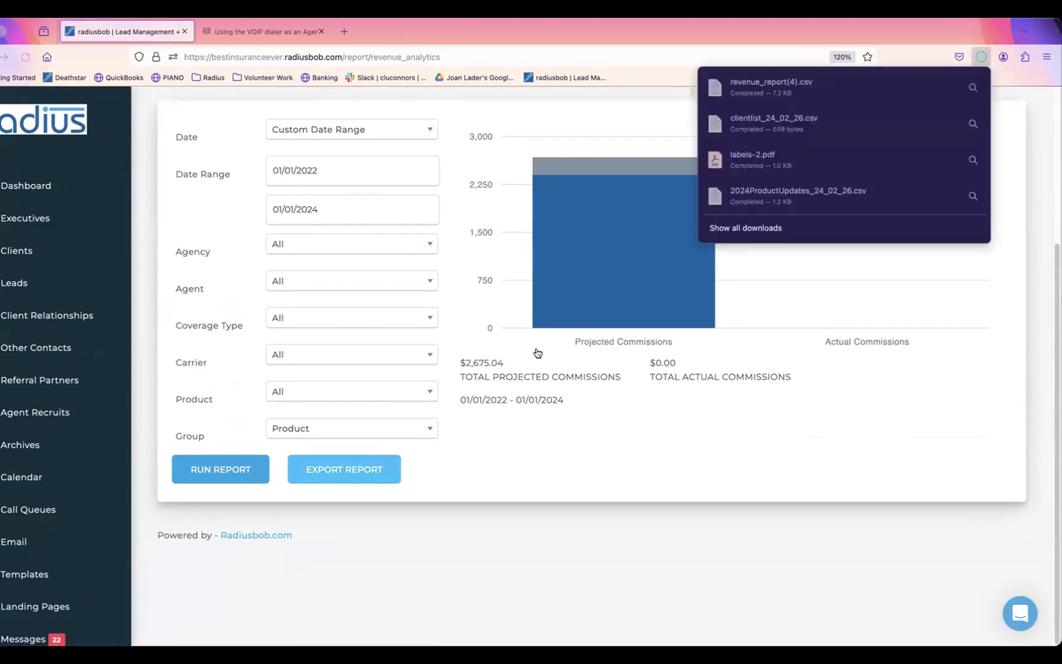
left_click(775, 90)
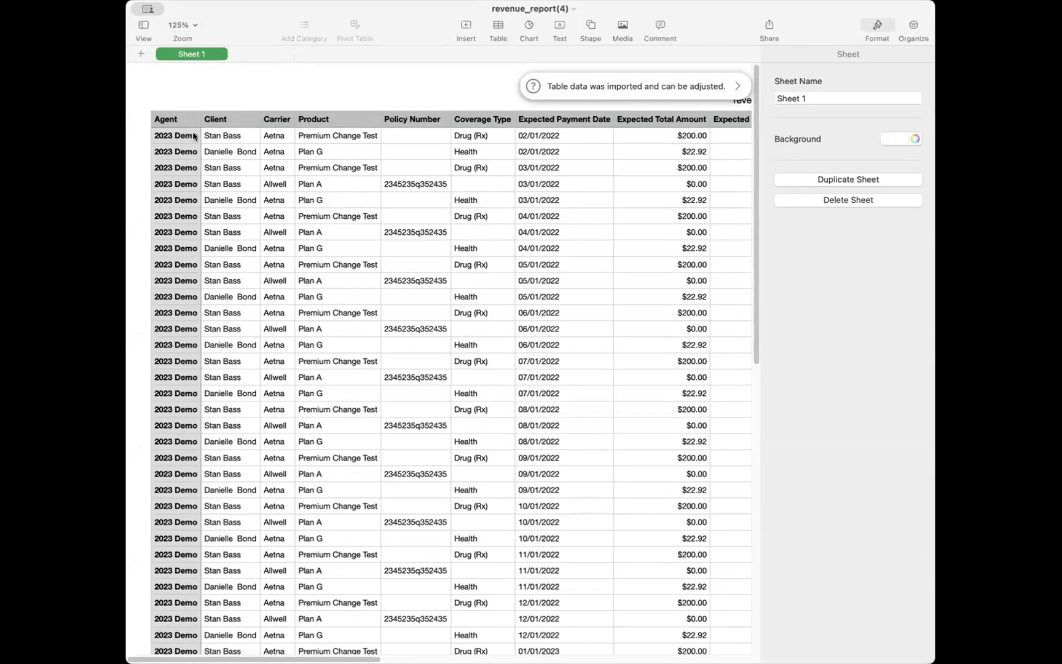
left_click(194, 136)
left_click(229, 138)
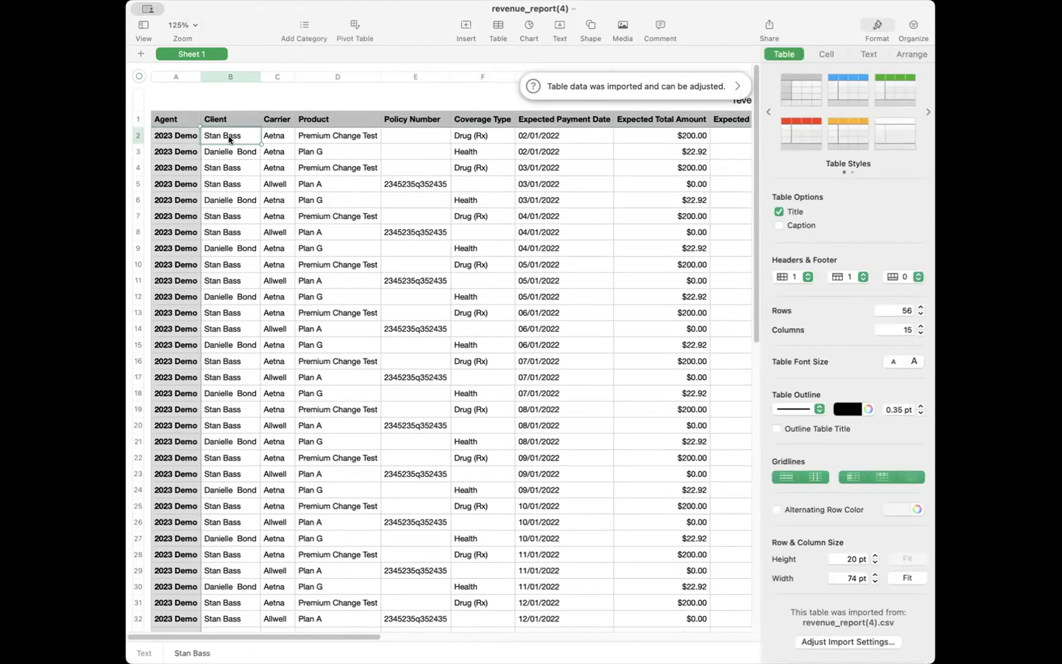
key("Right")
key("Right")
key("Right")
key("Right")
key("Right")
key("Right")
key("Right")
key("Right")
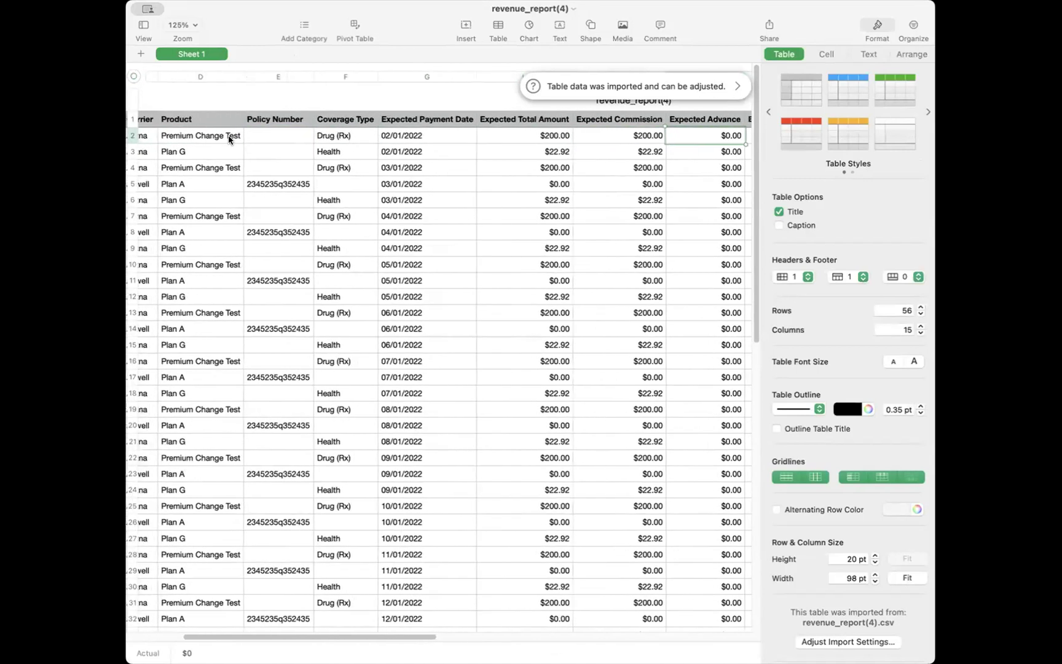
key("Right")
key("Right")
key("Right")
key("Right")
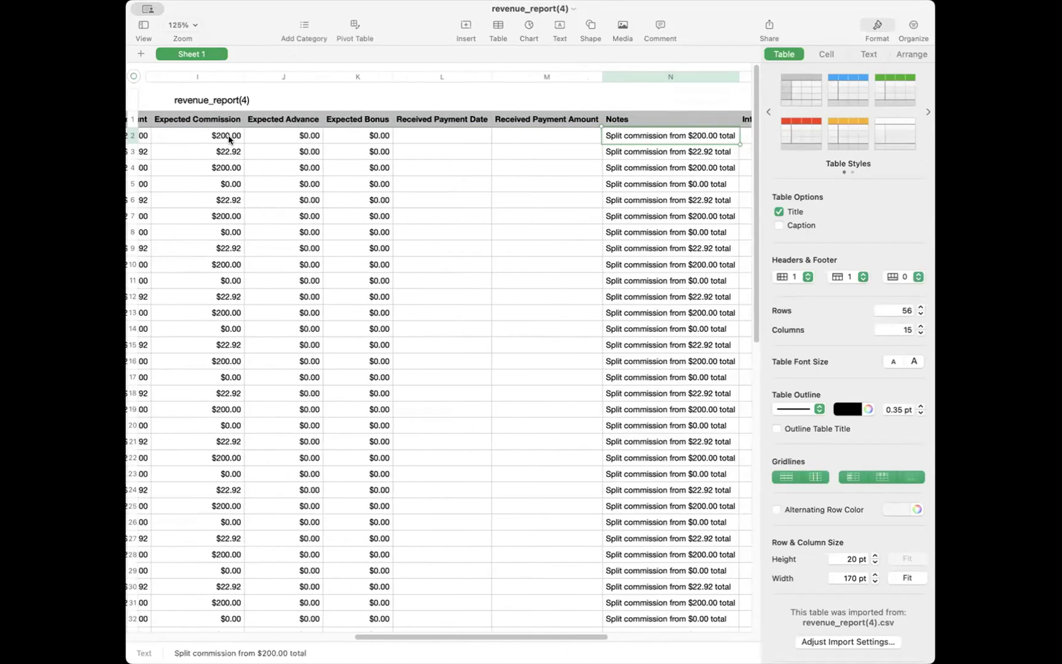
key("Right")
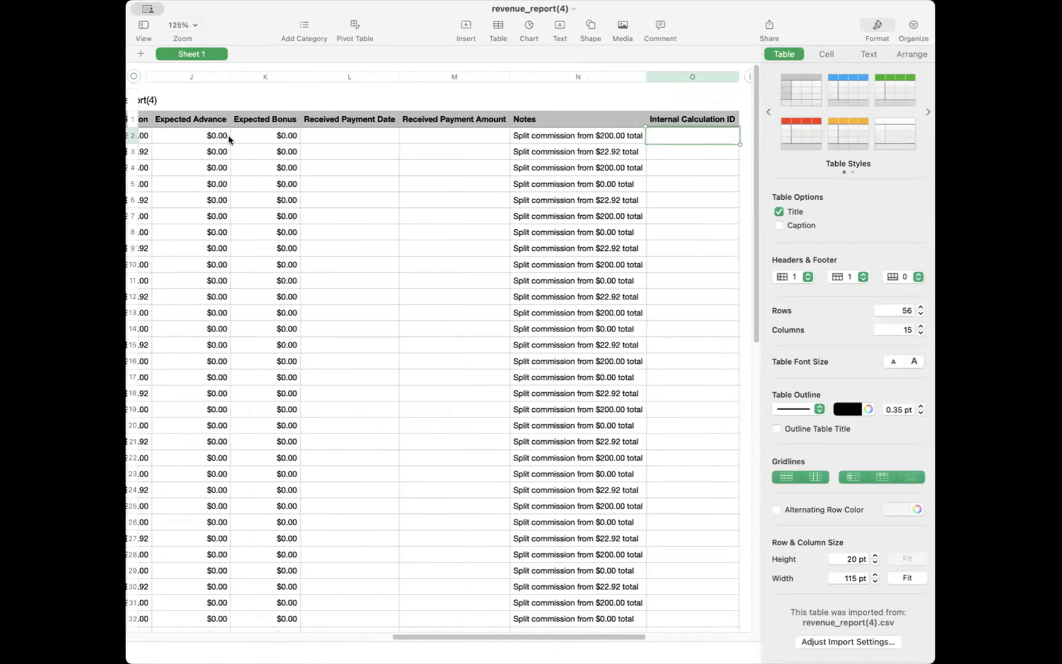
key("Left")
key("Left")
key("Left")
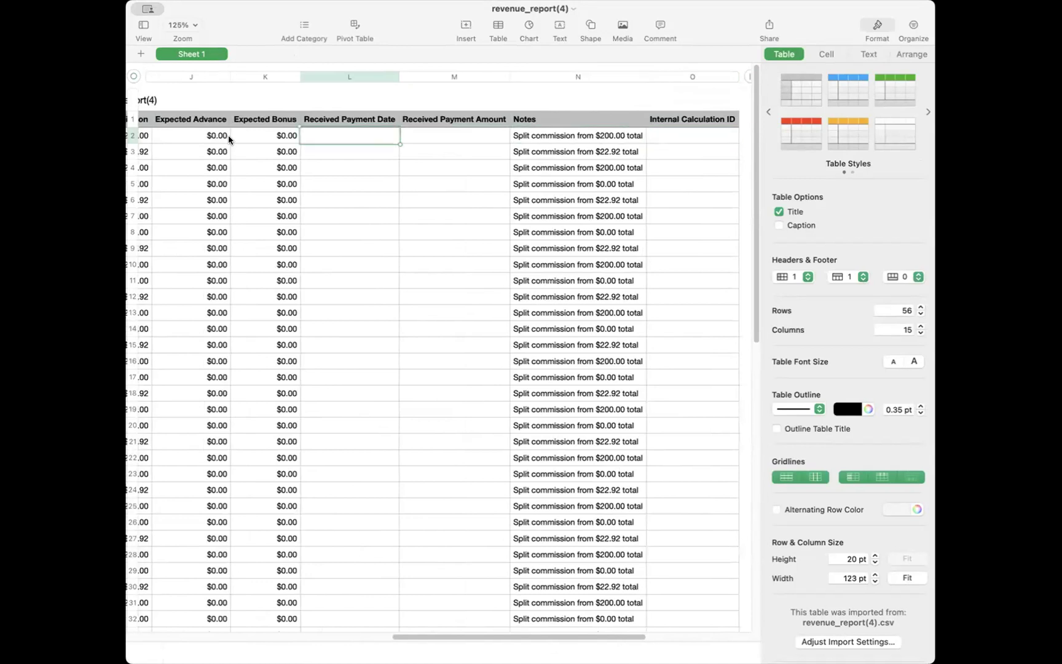